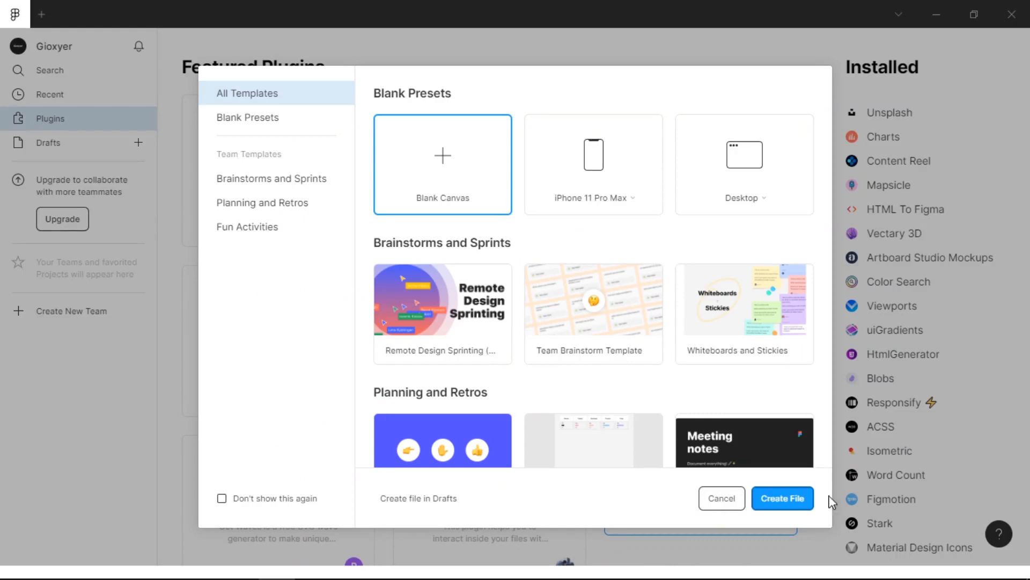
# Create a new blank canvas file and name it "UI tutorial"
pyautogui.click(795, 498)
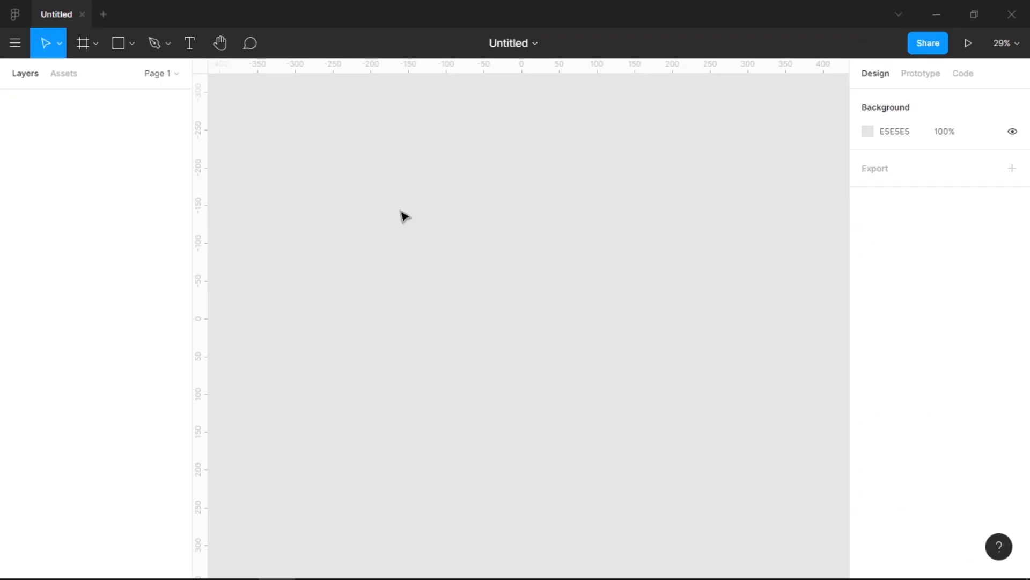
pyautogui.click(529, 43)
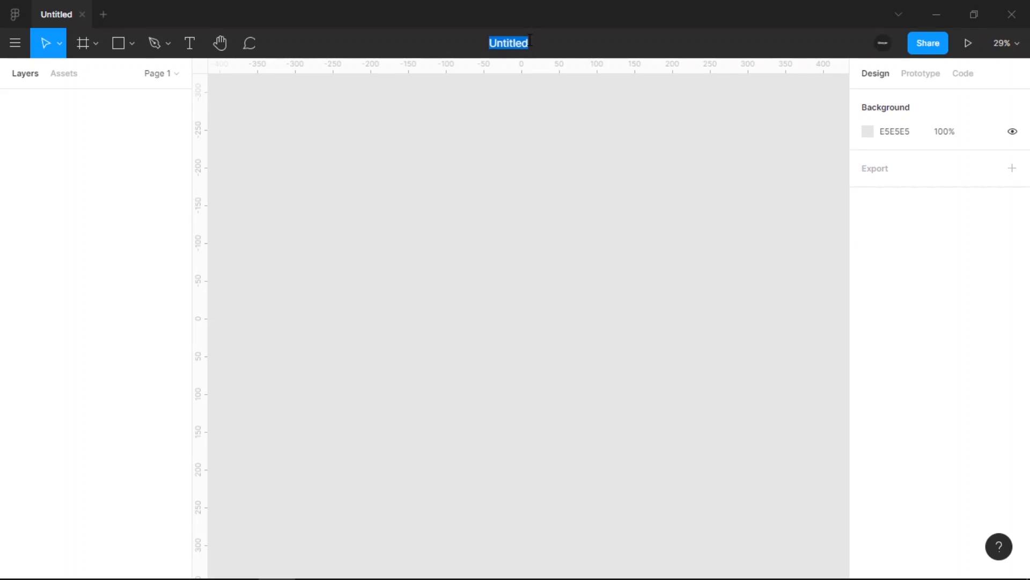
pyautogui.write('UI tutoi')
pyautogui.press('BackSpace')
pyautogui.write('rial')
pyautogui.press('Return')
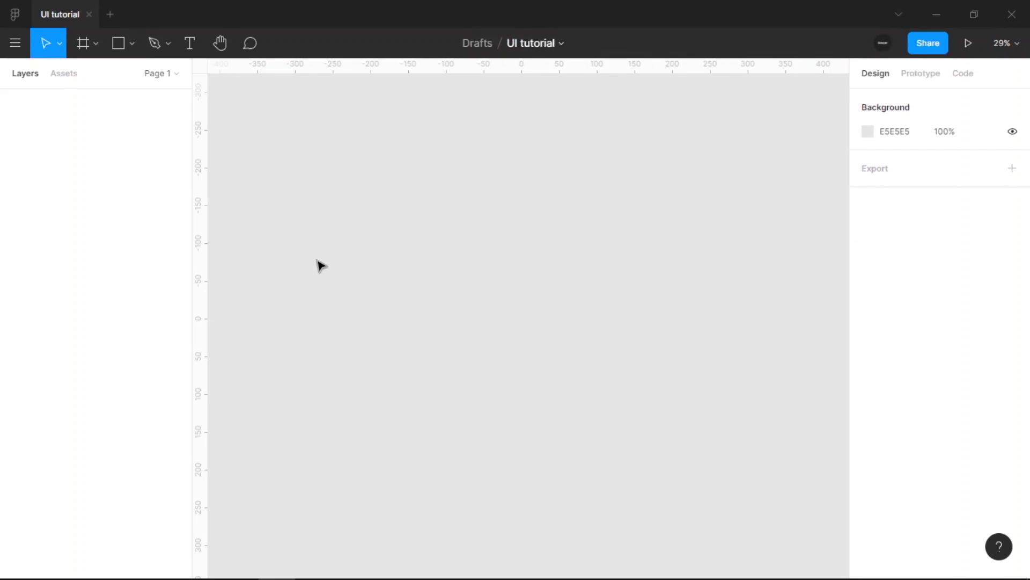
# Draw a tall rectangle about 184 by 406 on the empty canvas
pyautogui.hotkey('shift', 'r')
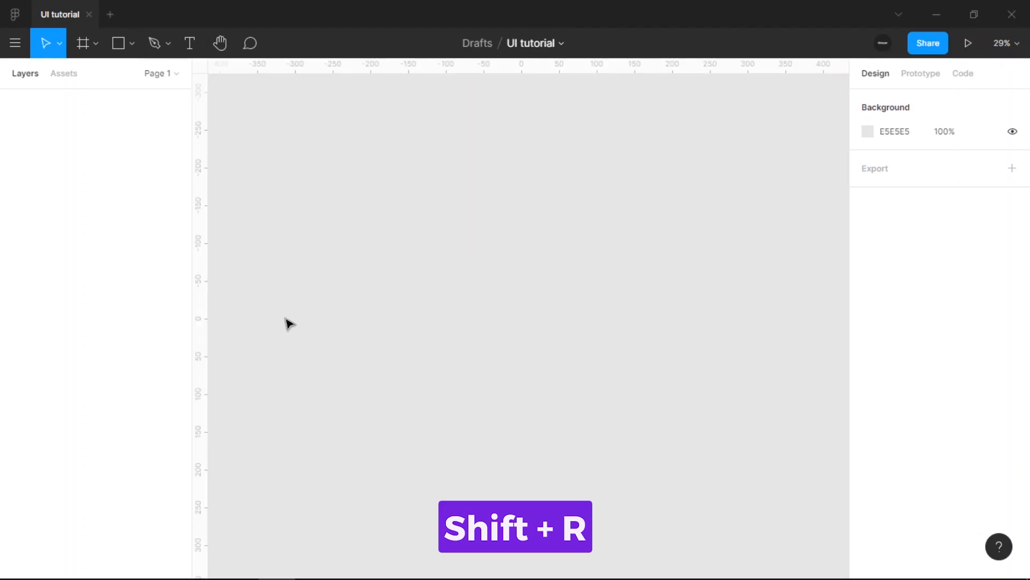
pyautogui.press('r')
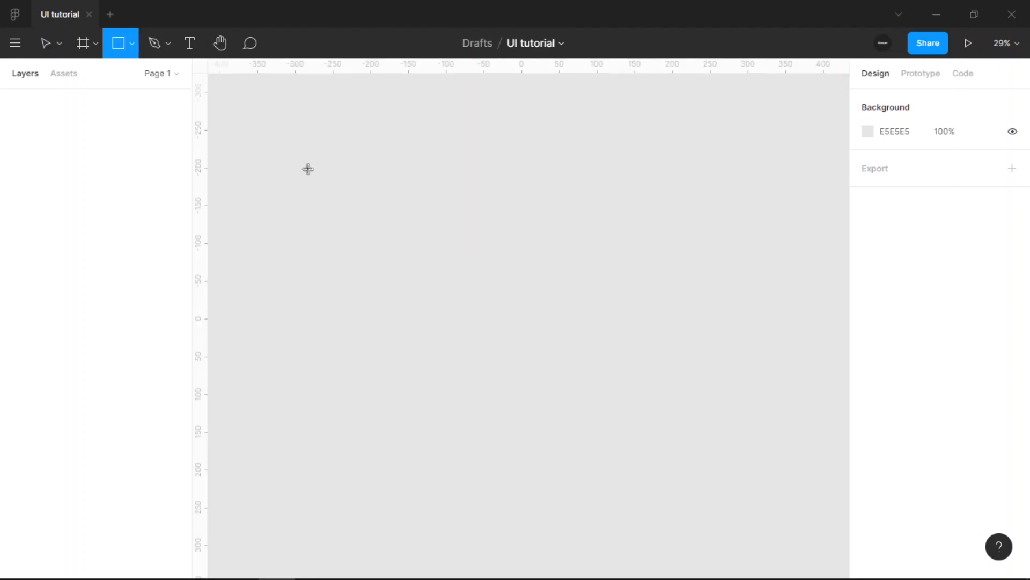
pyautogui.click(132, 42)
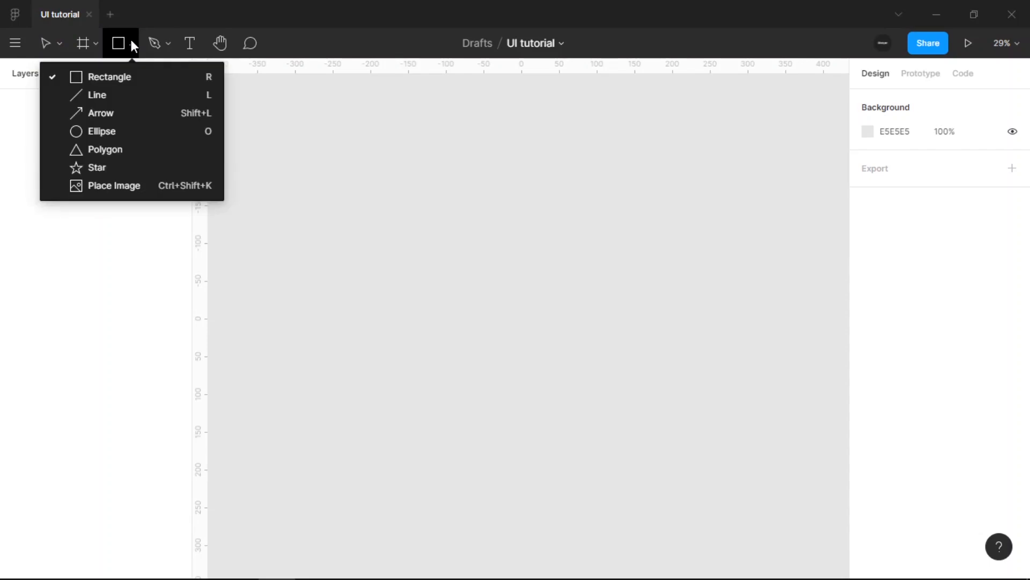
pyautogui.click(114, 80)
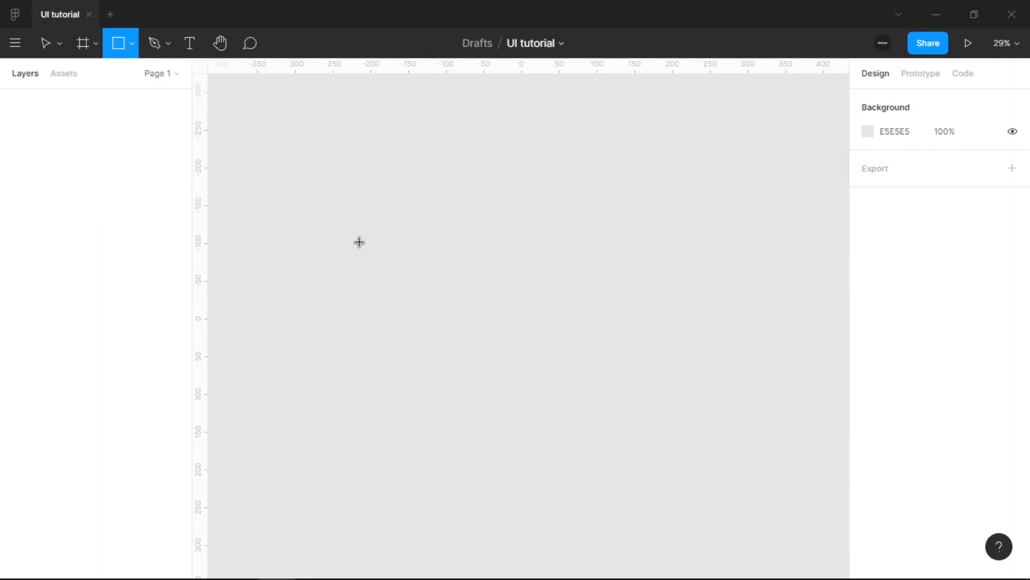
pyautogui.moveTo(332, 169); pyautogui.dragTo(472, 476)
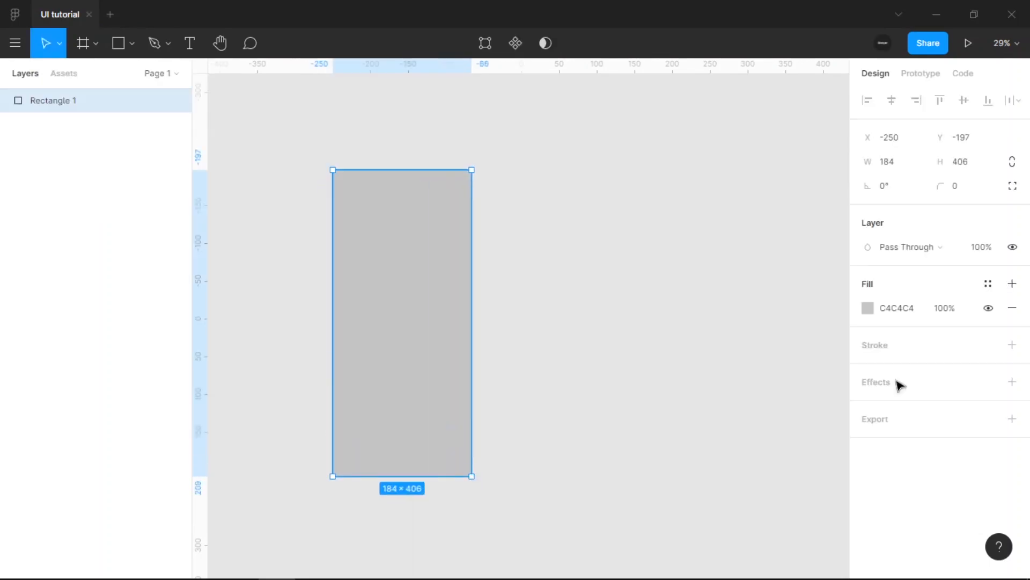
# Set the rectangle's width to 414 and its height to 896
pyautogui.click(906, 171)
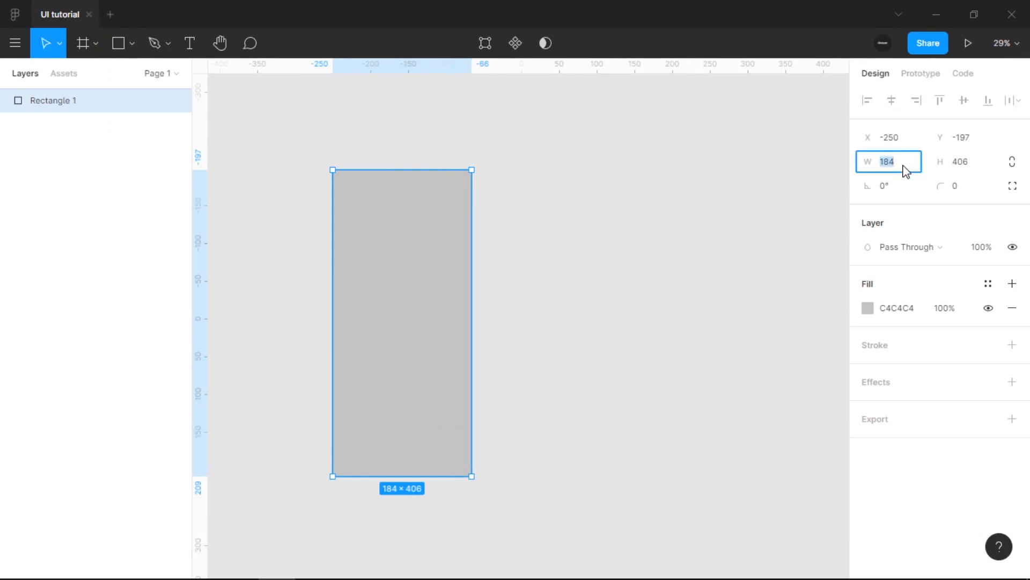
pyautogui.write('41')
pyautogui.press('Tab')
pyautogui.write('8')
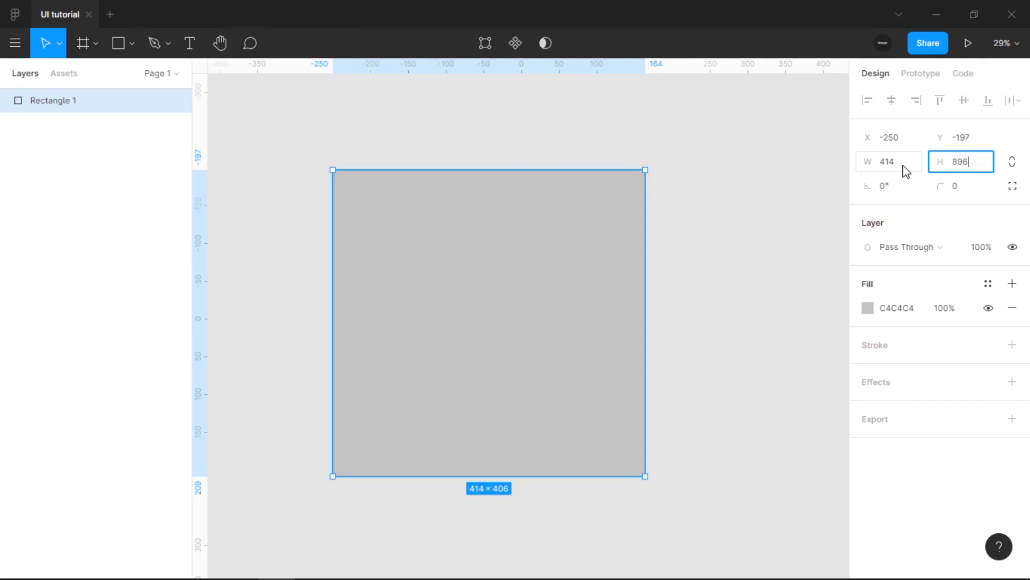
pyautogui.write('96')
pyautogui.press('Return')
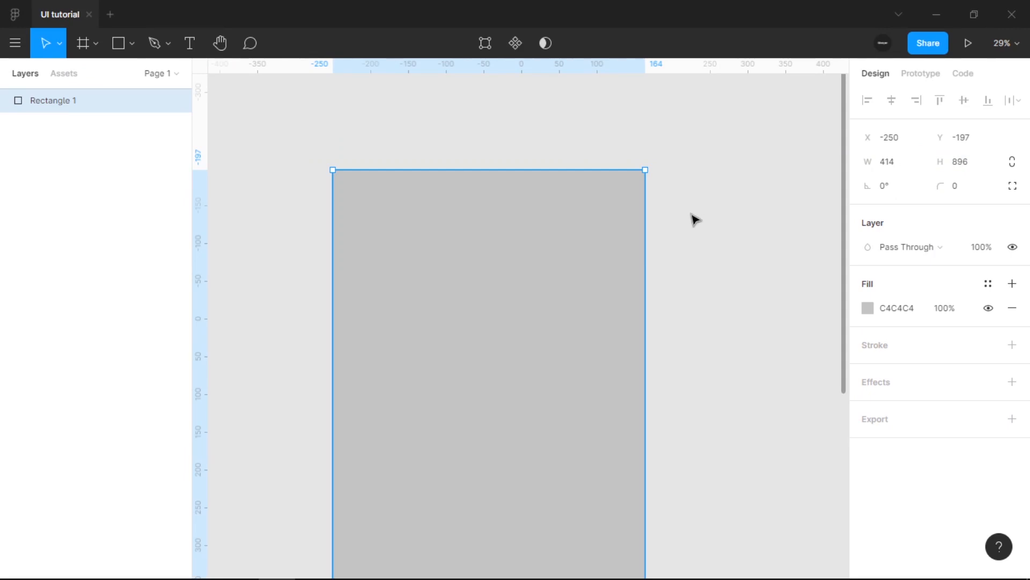
# Change the rectangle's fill colour to white (FFFFFF)
pyautogui.scroll(-1, 691, 214)
pyautogui.scroll(-3, 694, 219)
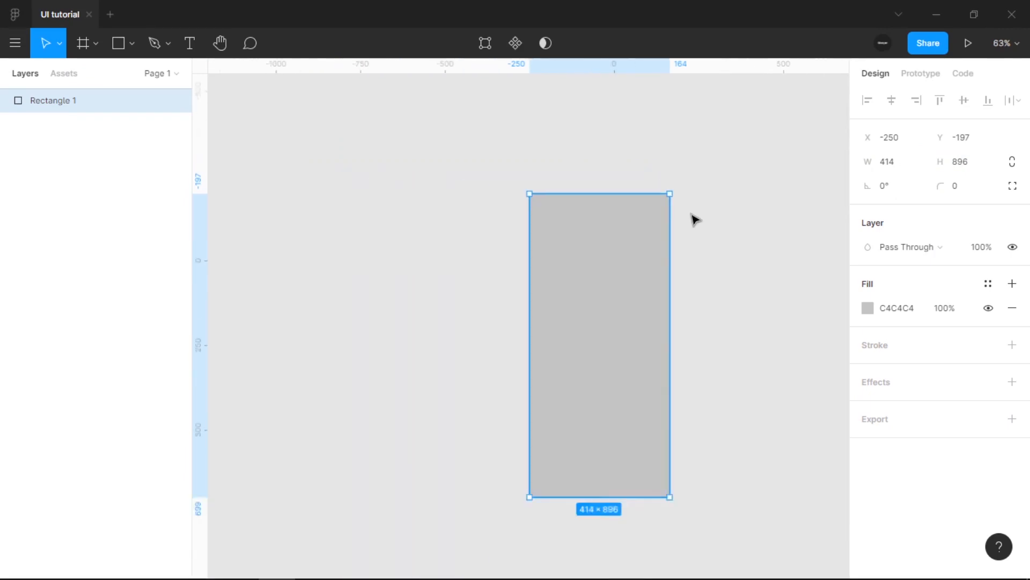
pyautogui.scroll(1, 694, 218)
pyautogui.scroll(-4, 694, 219)
pyautogui.scroll(4, 694, 219)
pyautogui.scroll(-3, 694, 219)
pyautogui.scroll(5, 694, 219)
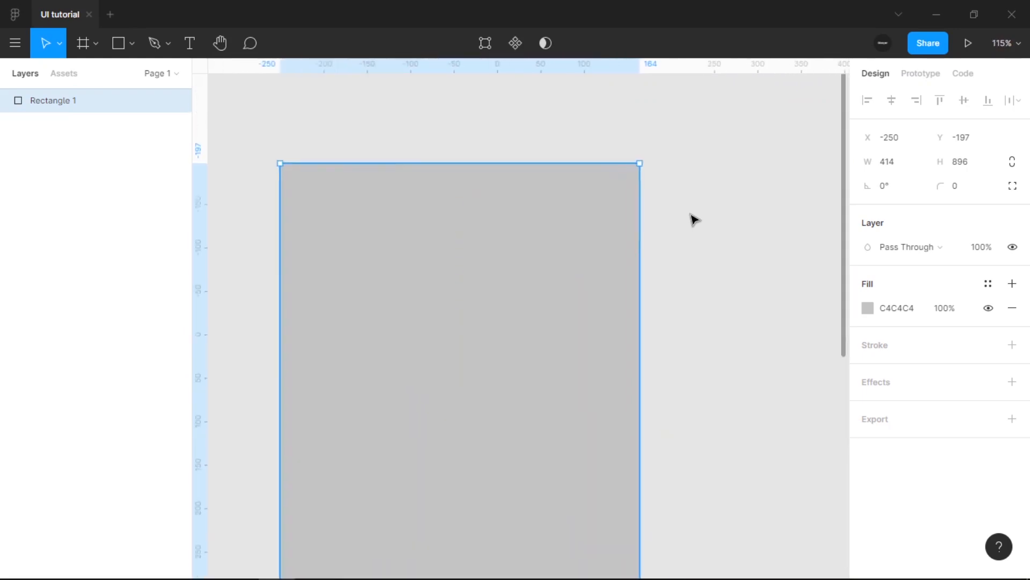
pyautogui.scroll(-6, 694, 219)
pyautogui.moveTo(752, 314); pyautogui.dragTo(490, 163)
pyautogui.scroll(-1, 538, 203)
pyautogui.moveTo(538, 203); pyautogui.dragTo(543, 271)
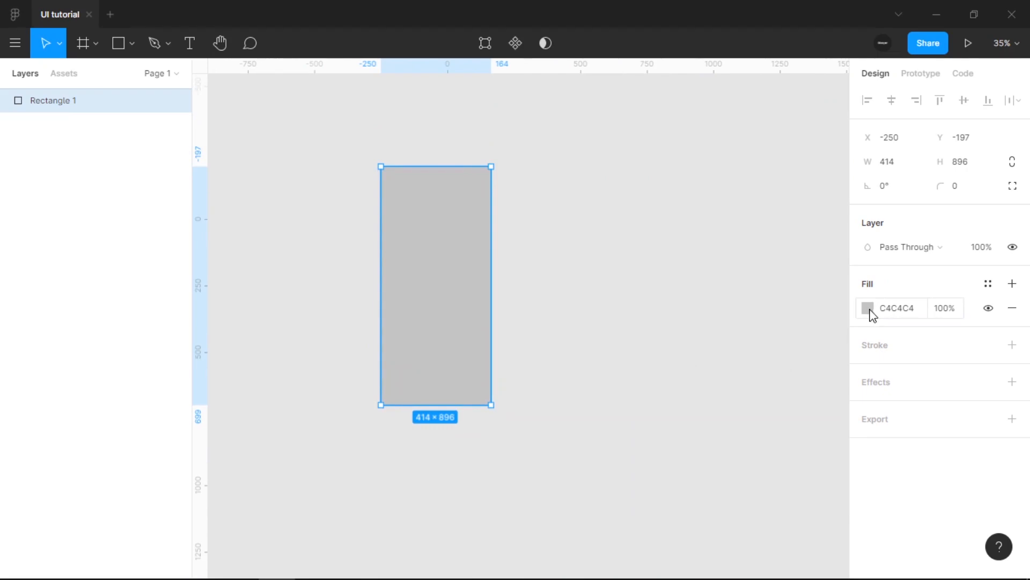
pyautogui.click(897, 309)
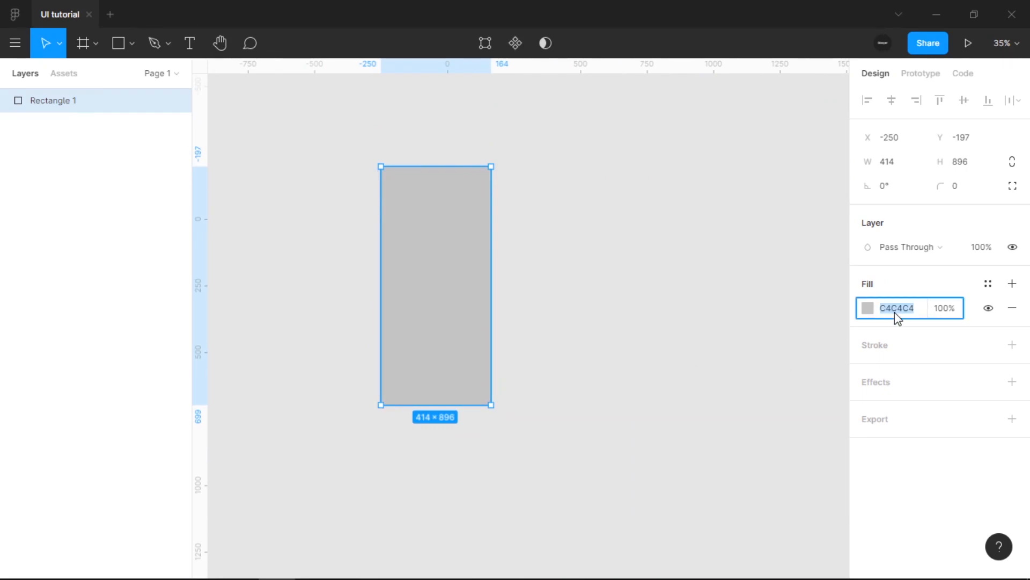
pyautogui.write('f')
pyautogui.press('Return')
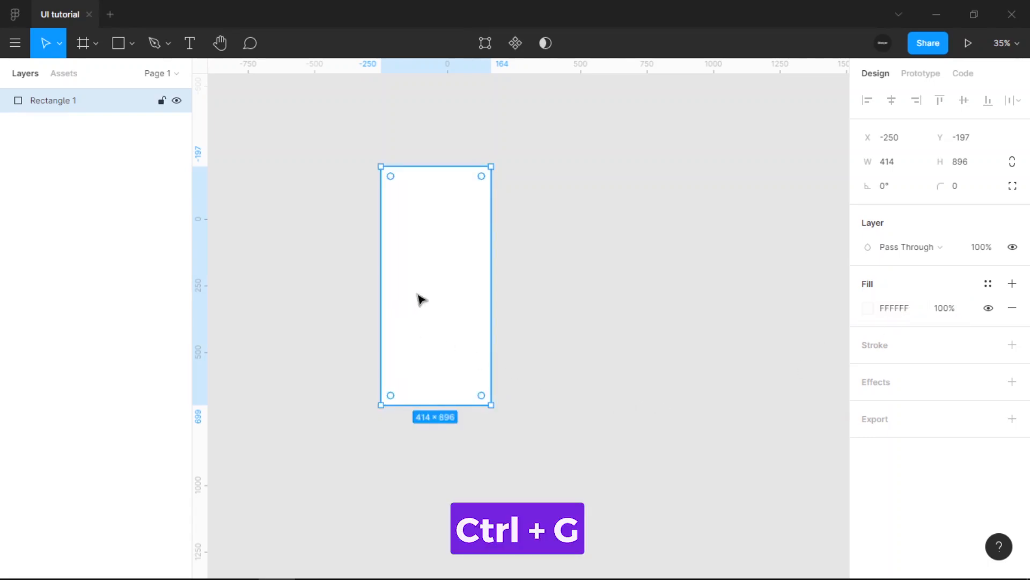
# Group the white rectangle and wrap the group in a frame
pyautogui.hotkey('ctrl', 'g')
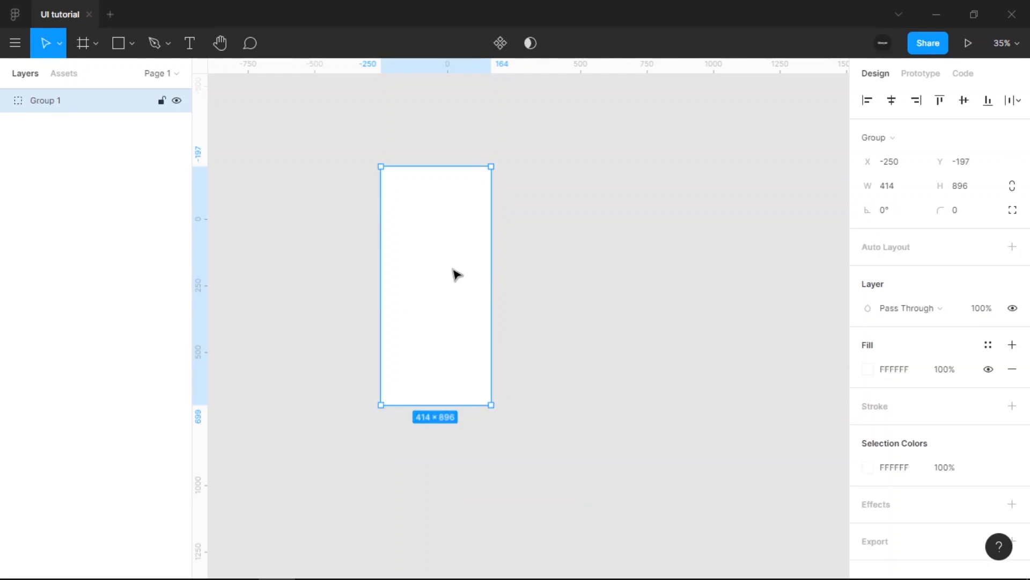
pyautogui.rightClick(444, 273)
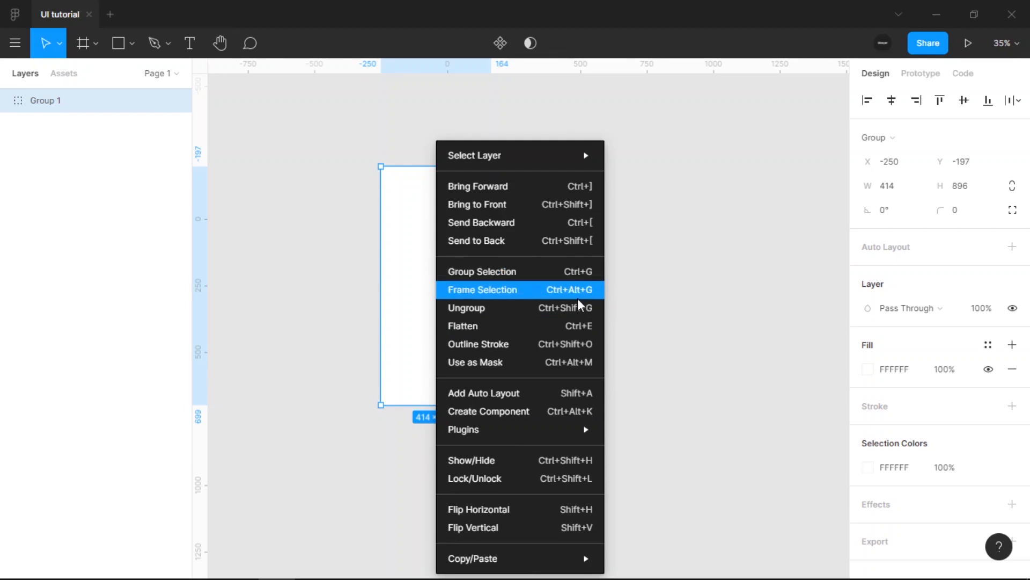
pyautogui.click(688, 281)
pyautogui.click(474, 284)
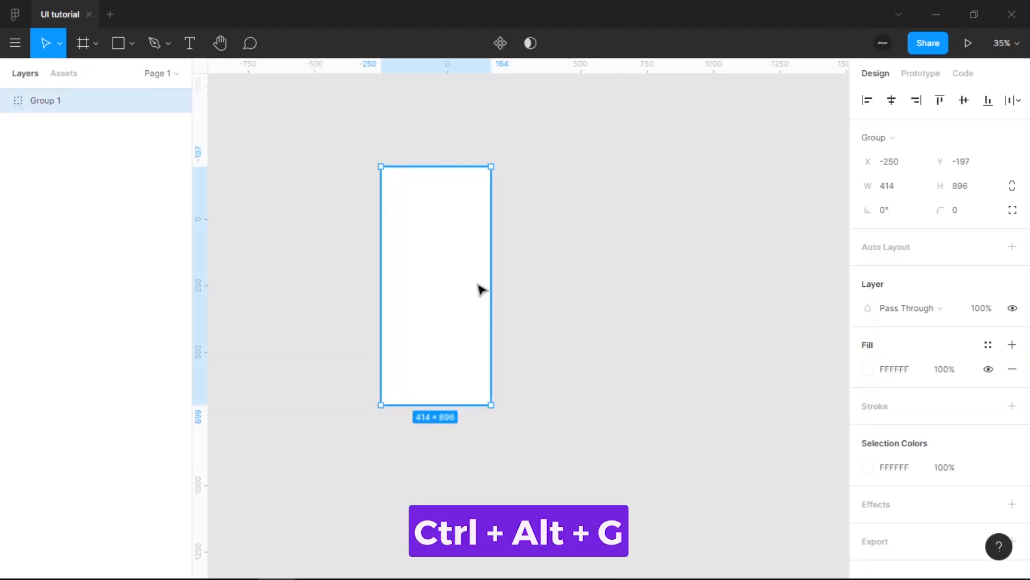
pyautogui.hotkey('ctrl', 'alt', 'g')
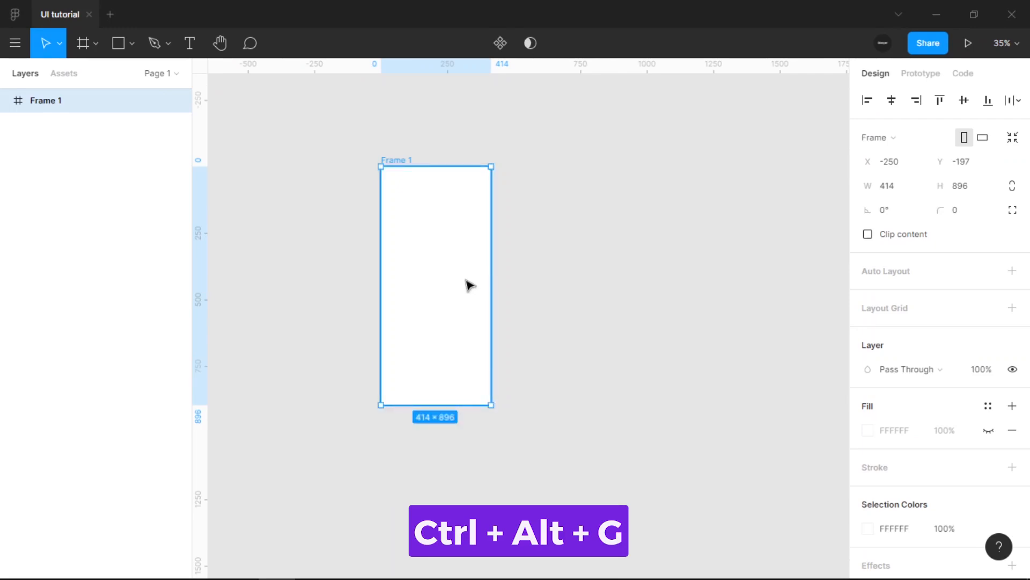
# Select Rectangle 1 inside the frame's group and set its corner radius to 40
pyautogui.click(6, 100)
pyautogui.click(19, 124)
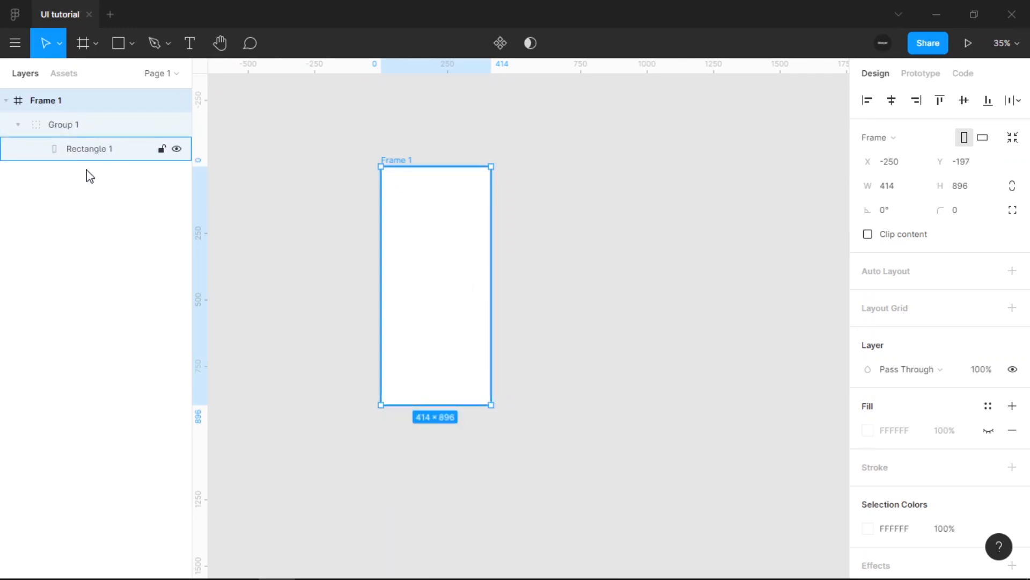
pyautogui.click(95, 150)
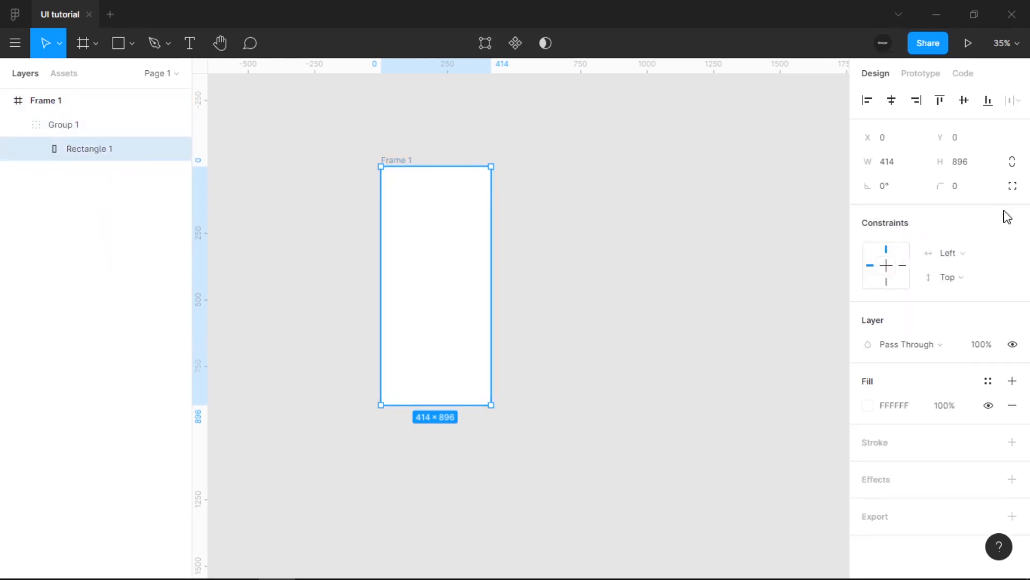
pyautogui.click(959, 193)
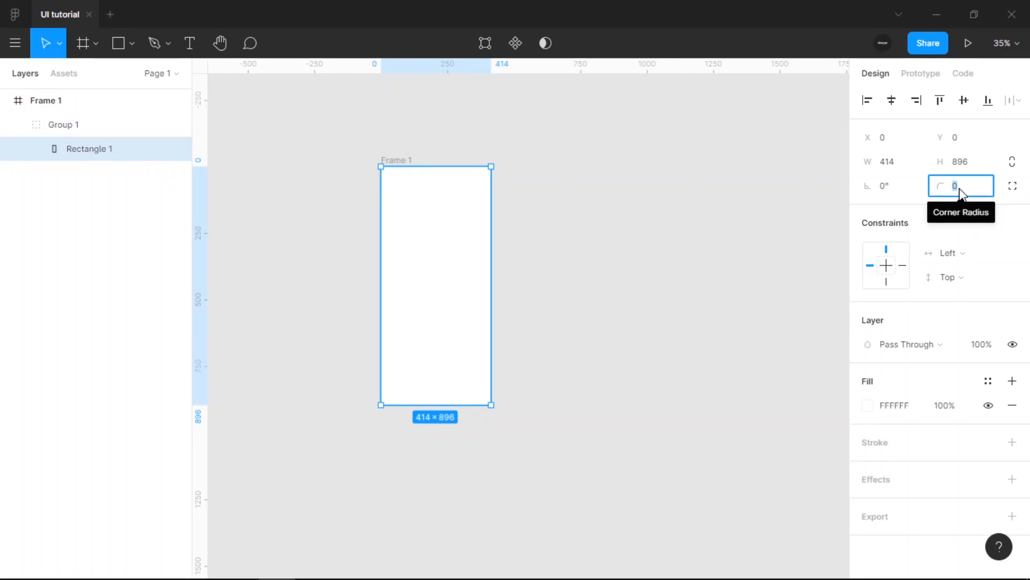
pyautogui.write('40')
pyautogui.press('Return')
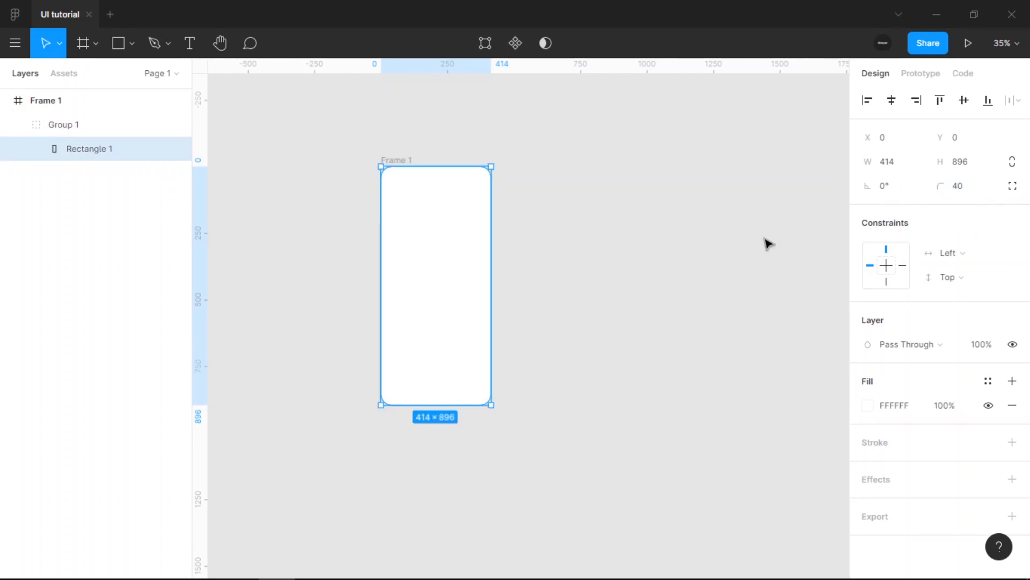
# Add a stroke to Rectangle 1 with a thickness of 7, aligned to the outside
pyautogui.click(1011, 442)
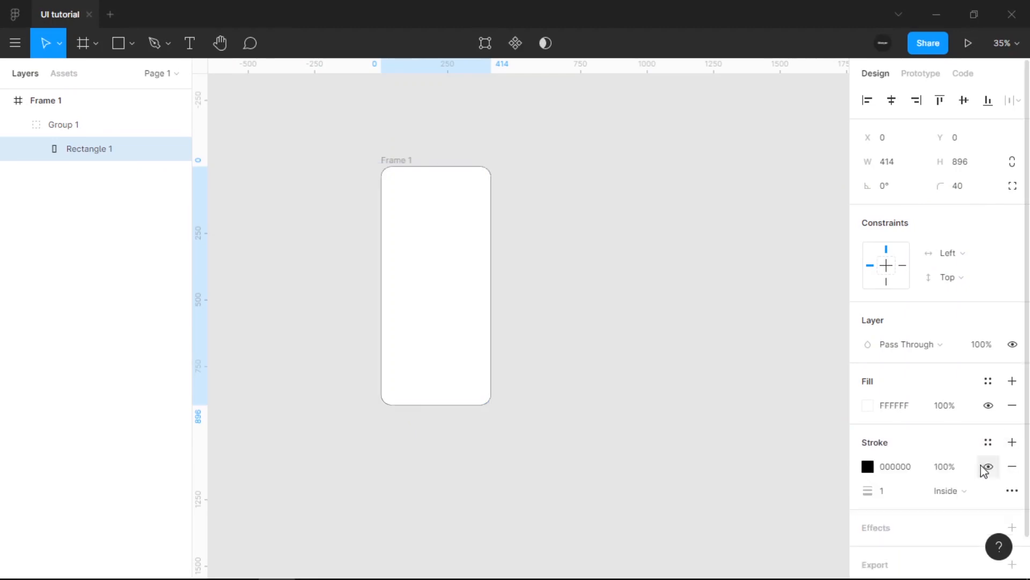
pyautogui.click(897, 492)
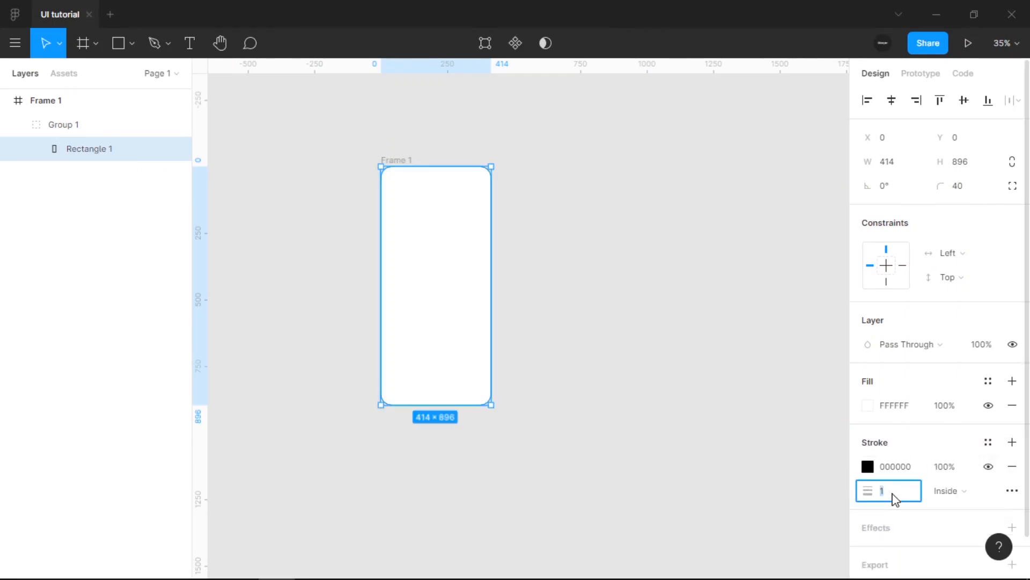
pyautogui.write('7')
pyautogui.press('Return')
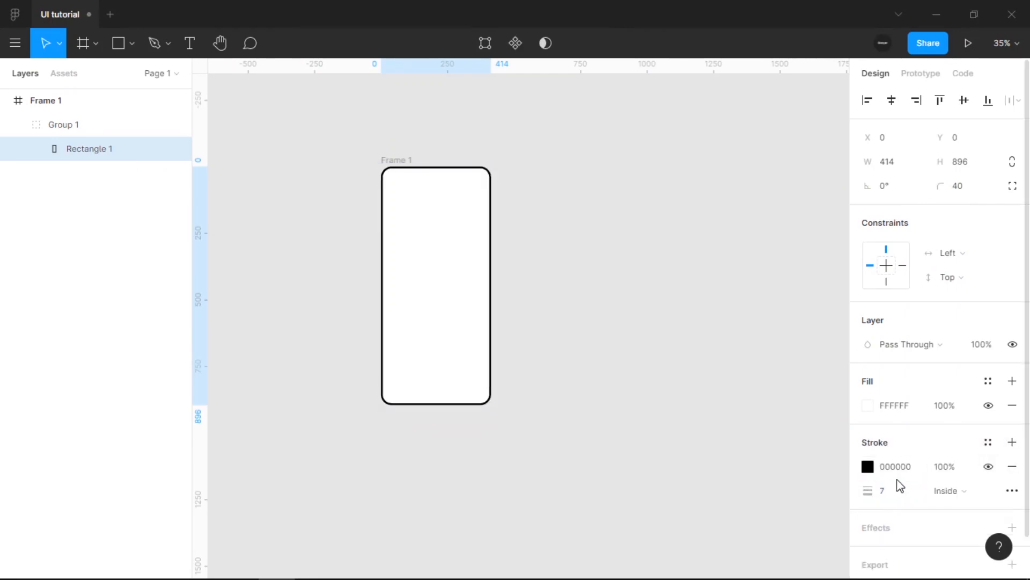
pyautogui.click(957, 491)
pyautogui.click(958, 520)
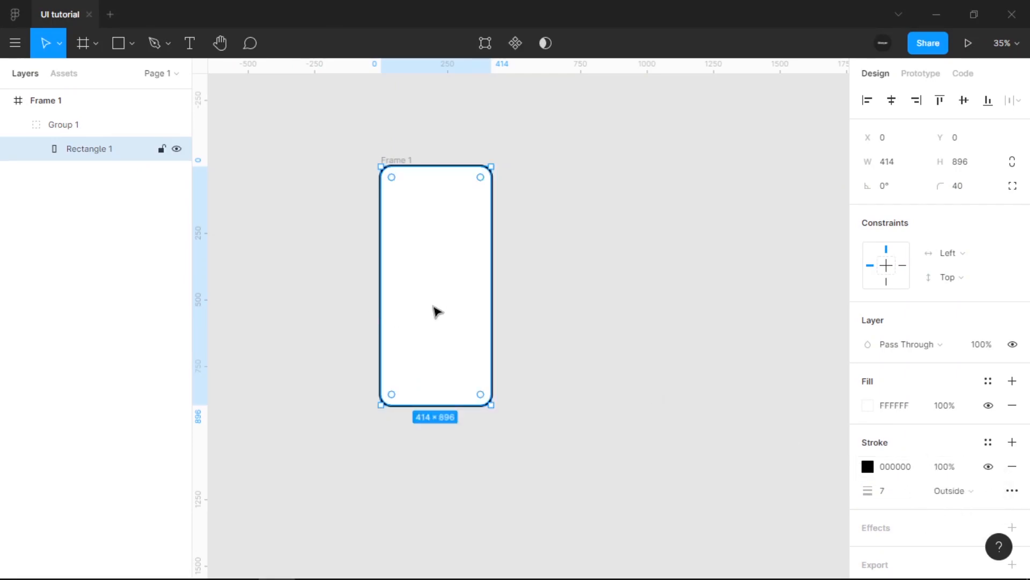
# Change Rectangle 1's solid fill to a muted purple (5E3E86)
pyautogui.click(875, 408)
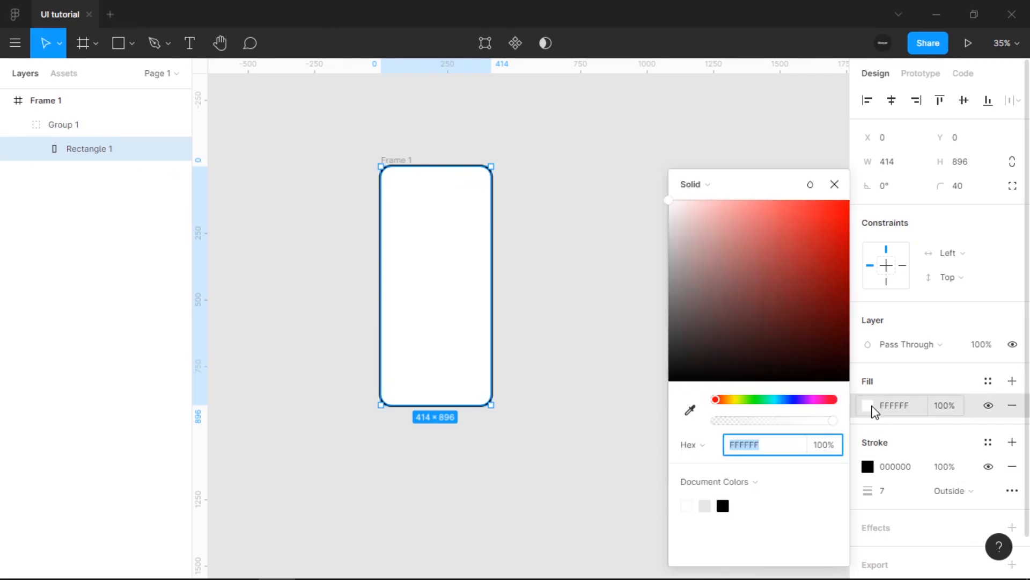
pyautogui.click(801, 400)
pyautogui.moveTo(802, 404); pyautogui.dragTo(809, 401)
pyautogui.moveTo(812, 265); pyautogui.dragTo(794, 262)
pyautogui.click(791, 285)
pyautogui.moveTo(811, 400); pyautogui.dragTo(803, 399)
pyautogui.moveTo(812, 279); pyautogui.dragTo(768, 292)
pyautogui.click(834, 184)
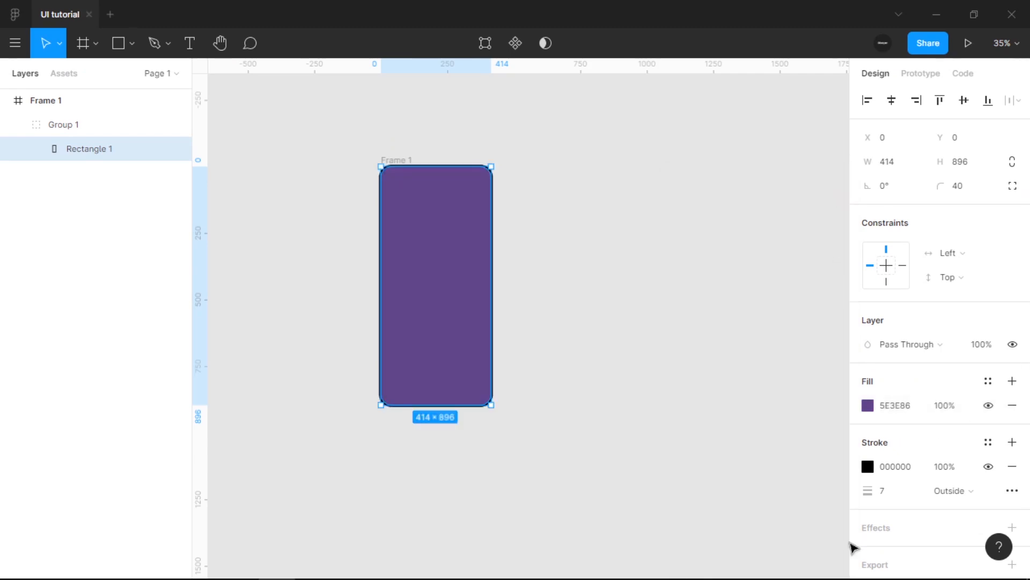
# Change Rectangle 1's stroke colour to white (FFFFFF) and deselect the shape
pyautogui.click(910, 462)
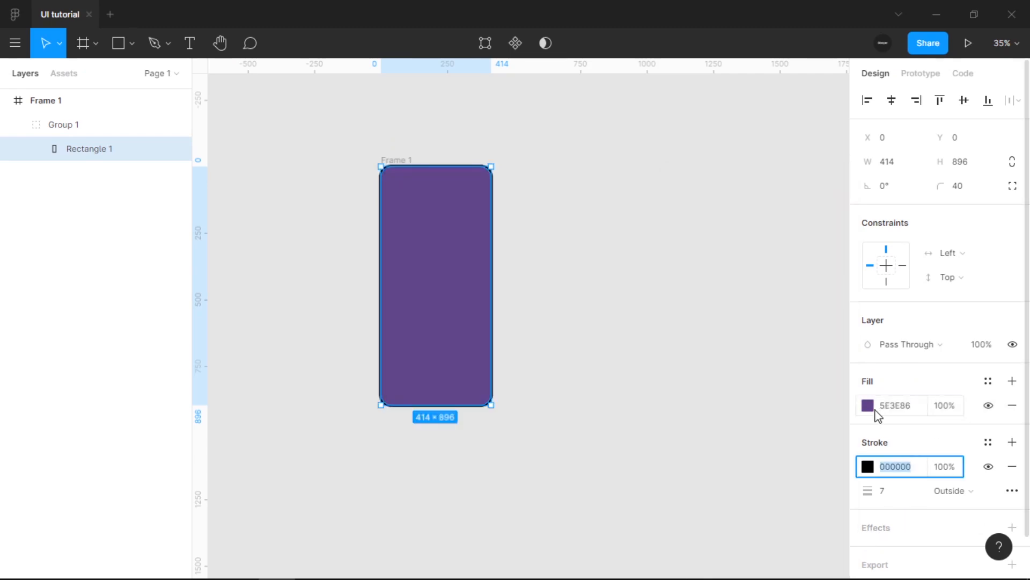
pyautogui.write('f')
pyautogui.press('Return')
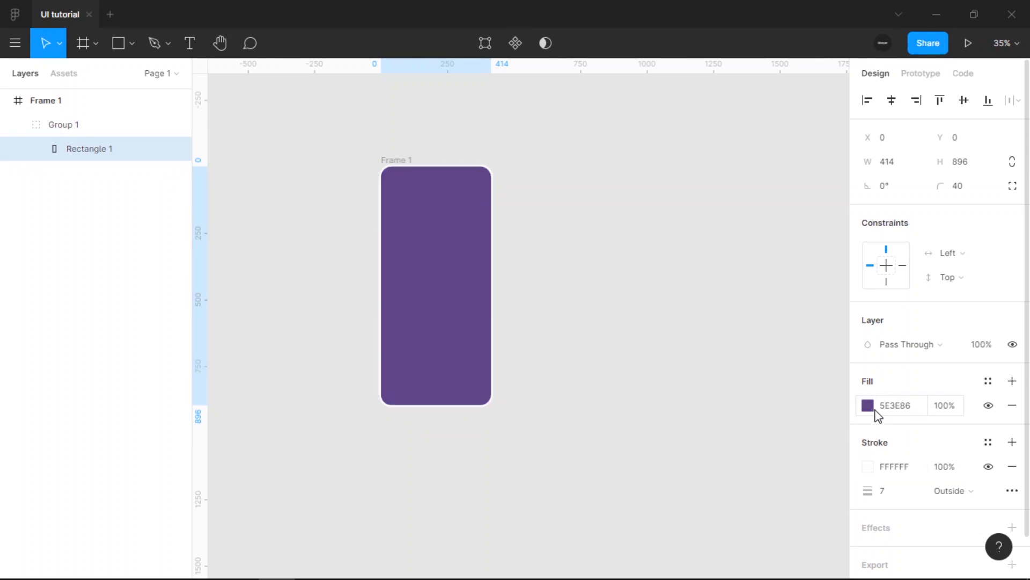
pyautogui.click(712, 338)
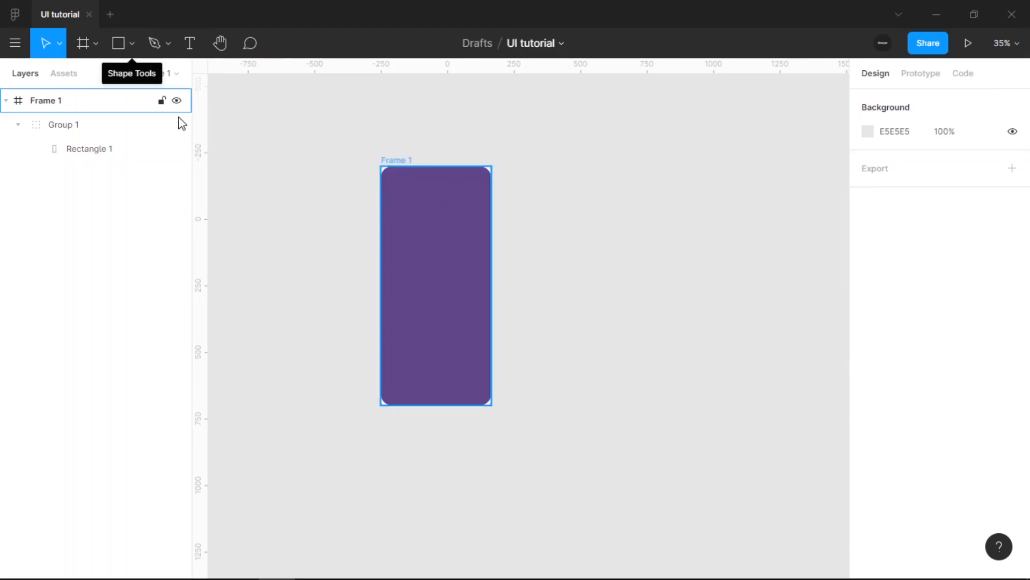
# Draw a rectangle over the frame and set its size to 1080 × 1080
pyautogui.press('r')
pyautogui.moveTo(292, 112)
pyautogui.mouseDown()
pyautogui.moveTo(575, 426)
pyautogui.moveTo(611, 435)
pyautogui.mouseUp()
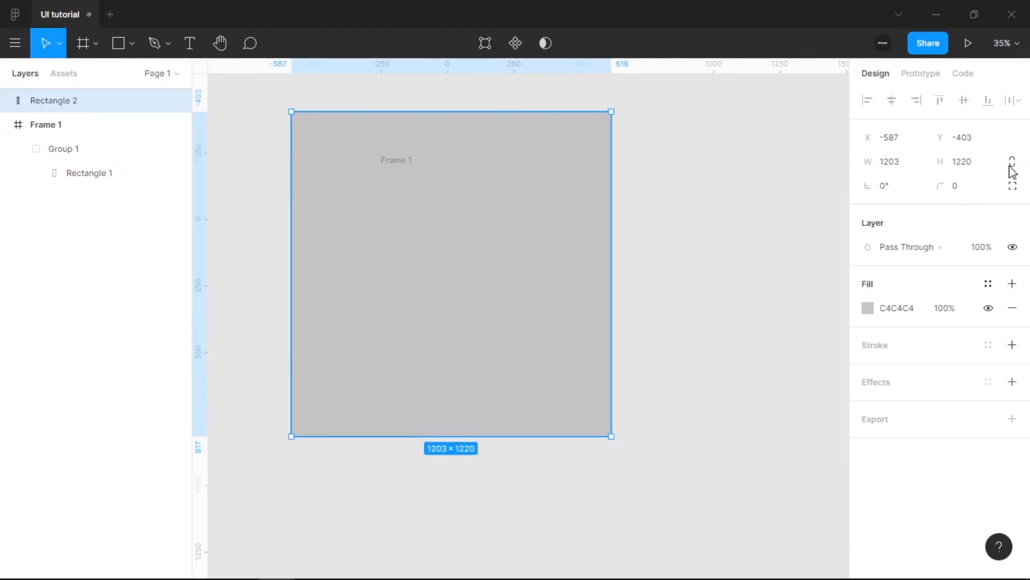
pyautogui.click(898, 168)
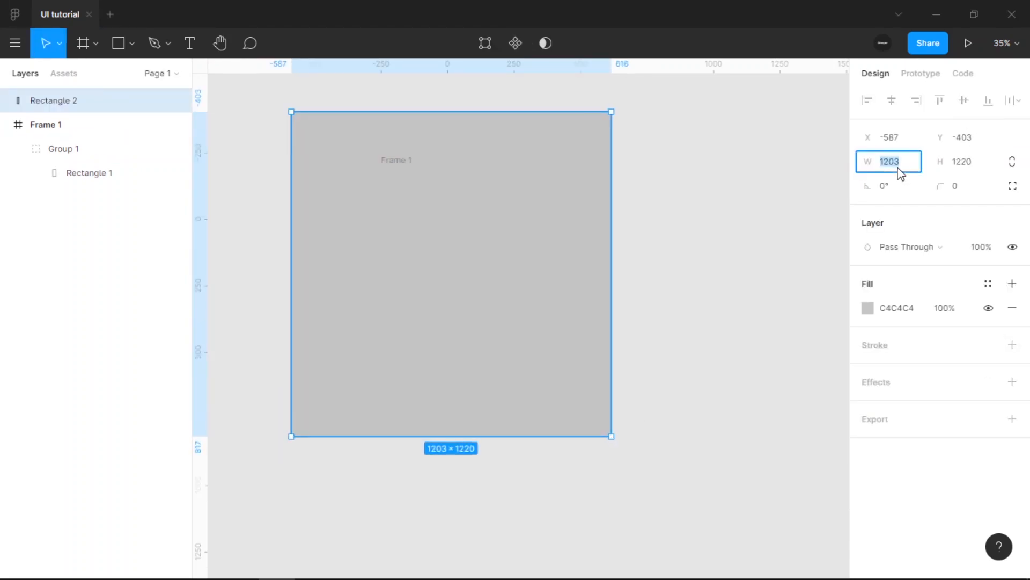
pyautogui.write('1080')
pyautogui.press('Tab')
pyautogui.write('10')
pyautogui.press('Return')
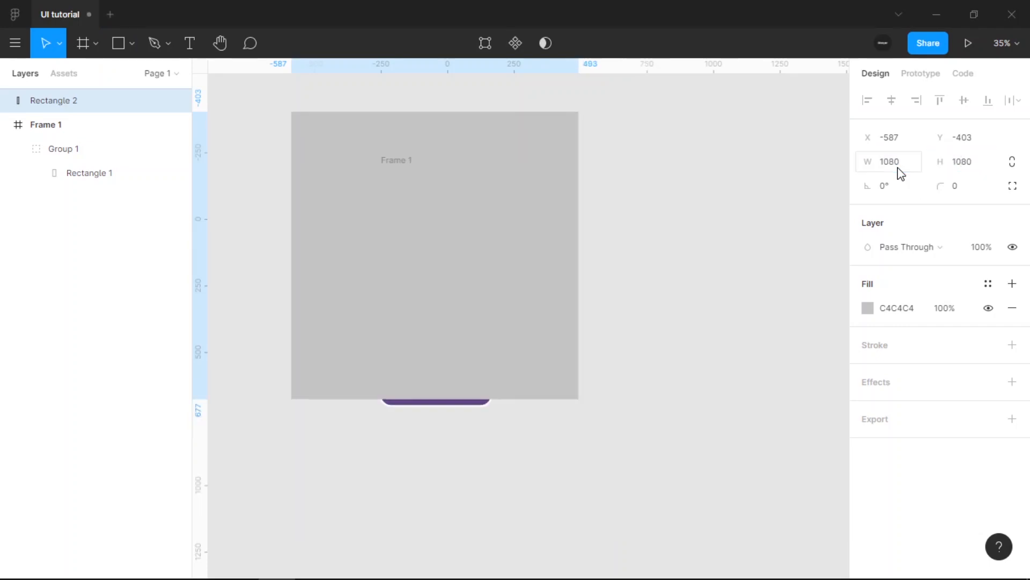
# Place Rectangle 2 behind Frame 1 in the layer order and move the frame to about the middle of the square
pyautogui.moveTo(74, 103); pyautogui.dragTo(71, 193)
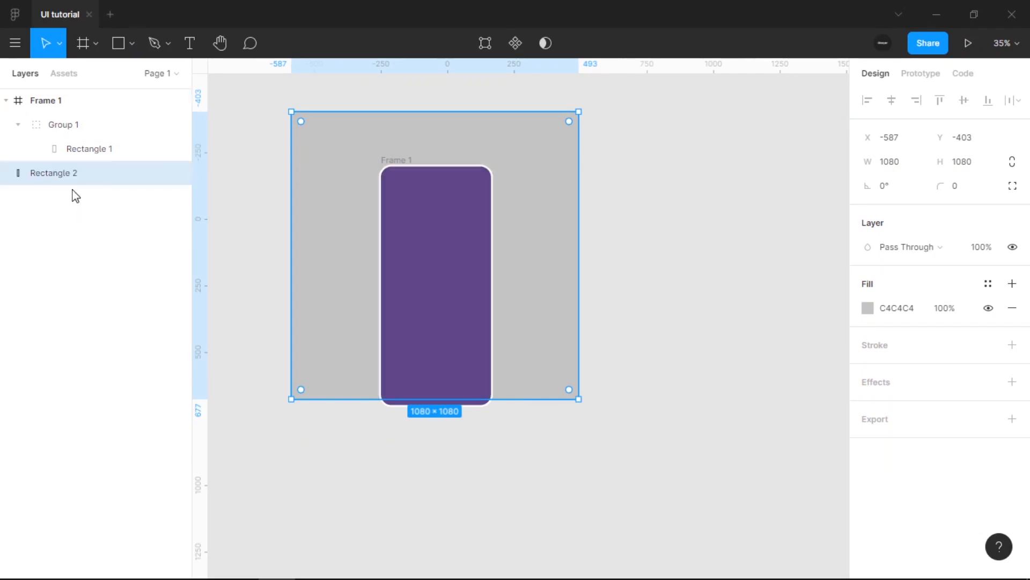
pyautogui.click(7, 100)
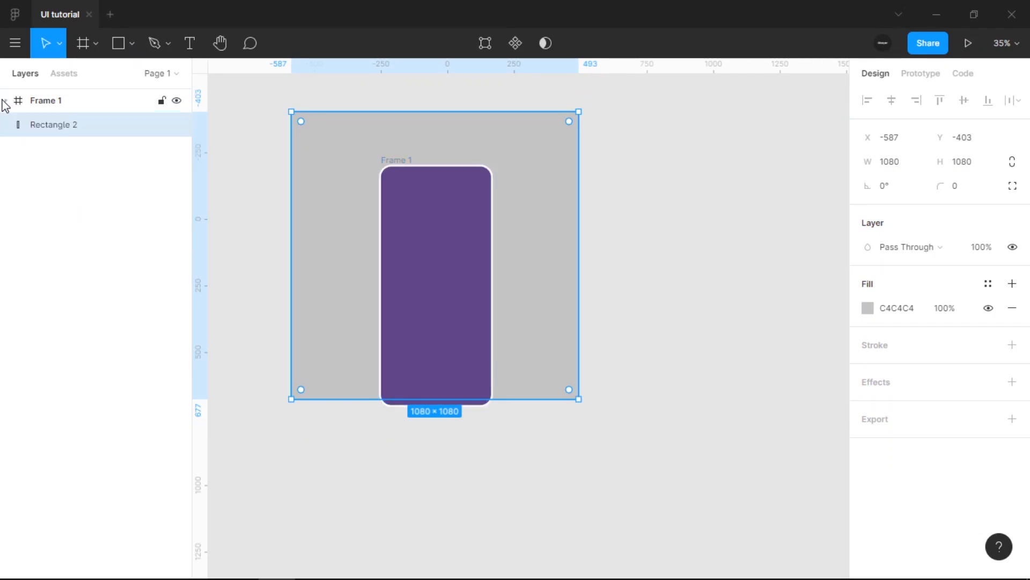
pyautogui.click(467, 327)
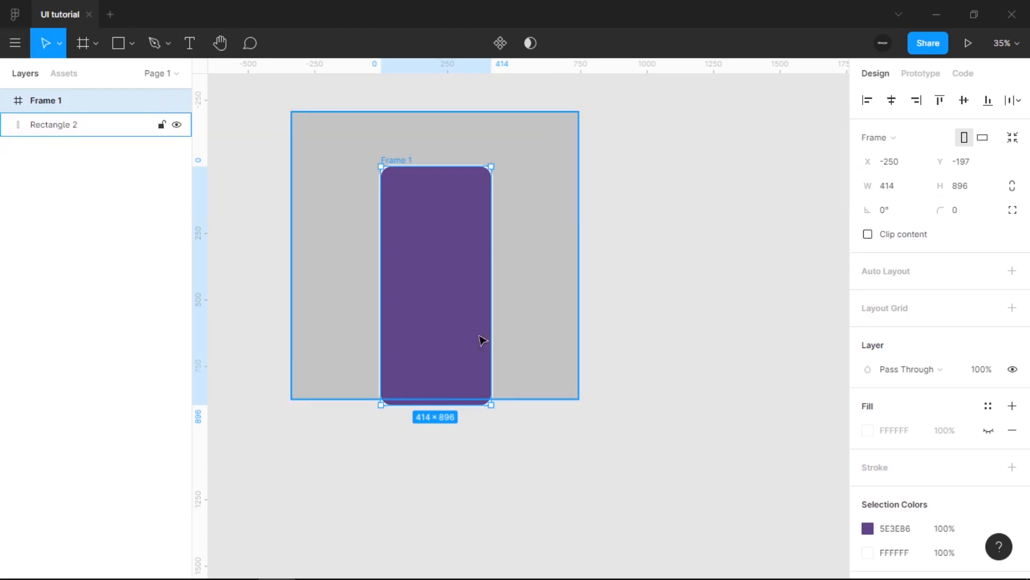
pyautogui.moveTo(414, 326); pyautogui.dragTo(460, 299)
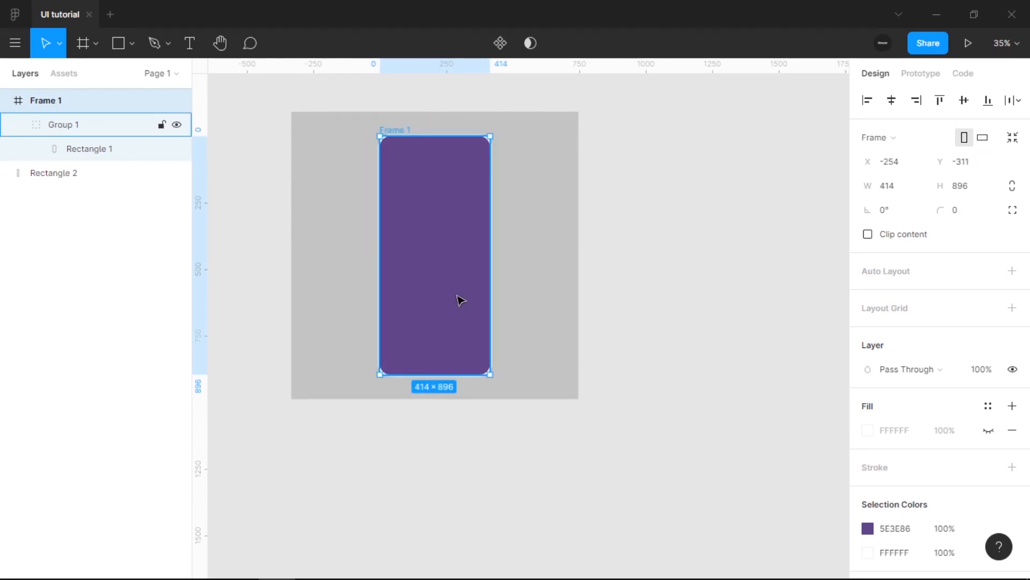
pyautogui.click(501, 545)
# Fill Rectangle 2 with the phone screen's purple (5E3E86), sampled from the shape with the eyedropper
pyautogui.click(542, 331)
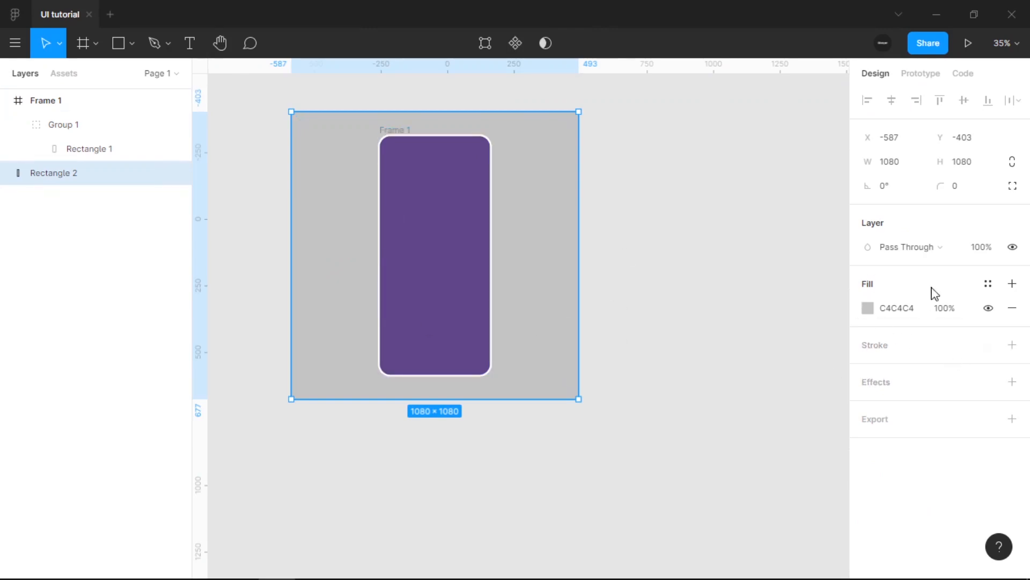
pyautogui.click(869, 308)
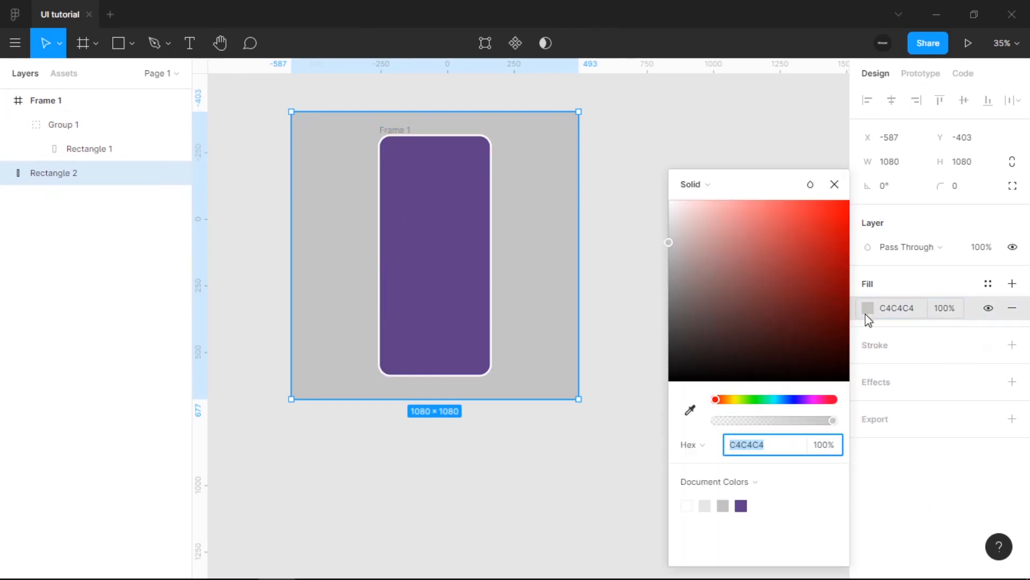
pyautogui.click(691, 411)
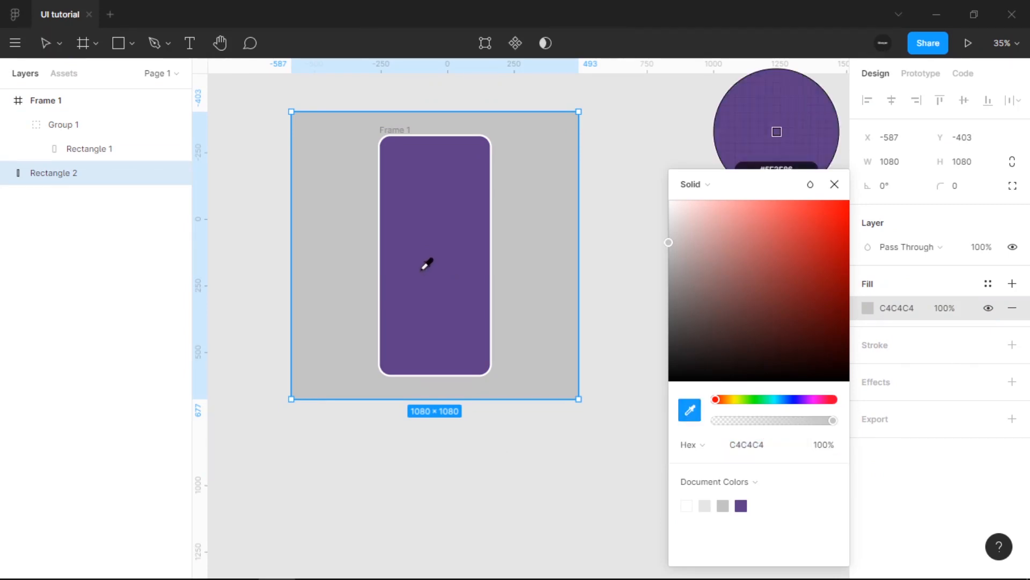
pyautogui.click(443, 285)
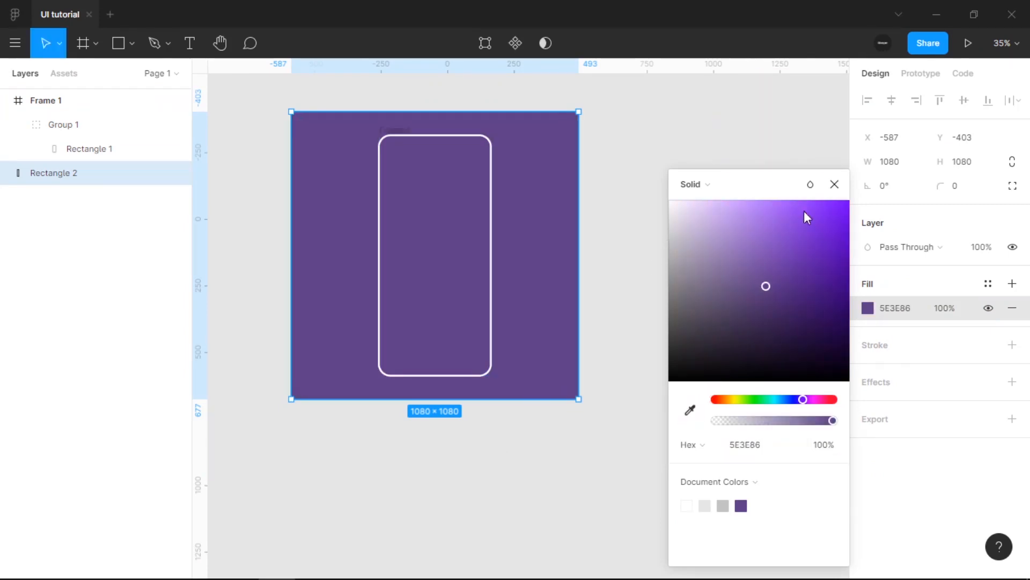
pyautogui.click(835, 184)
# Set the opacity of Rectangle 2's fill to 94% and deselect the shape
pyautogui.click(941, 309)
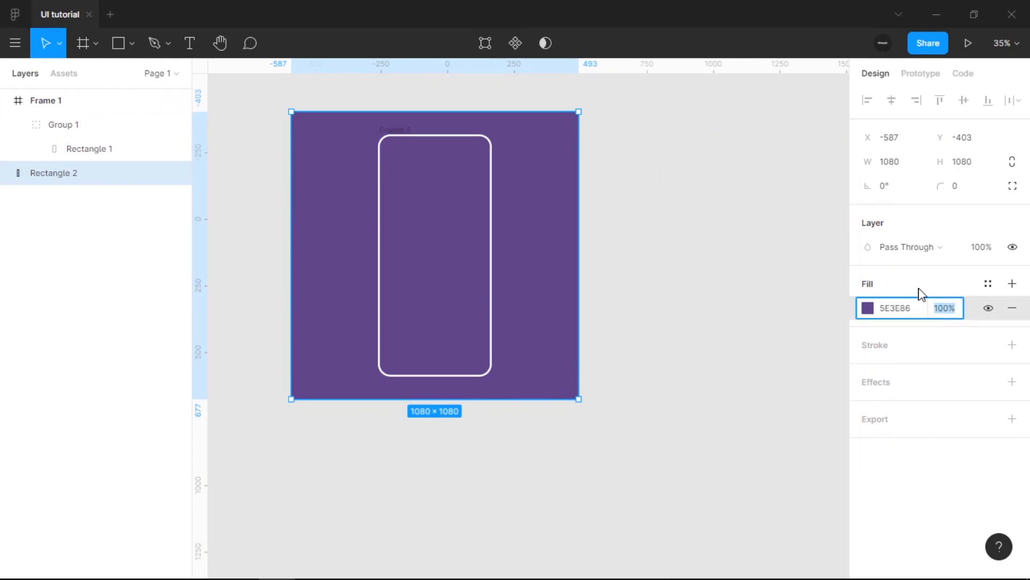
pyautogui.write('94')
pyautogui.press('Return')
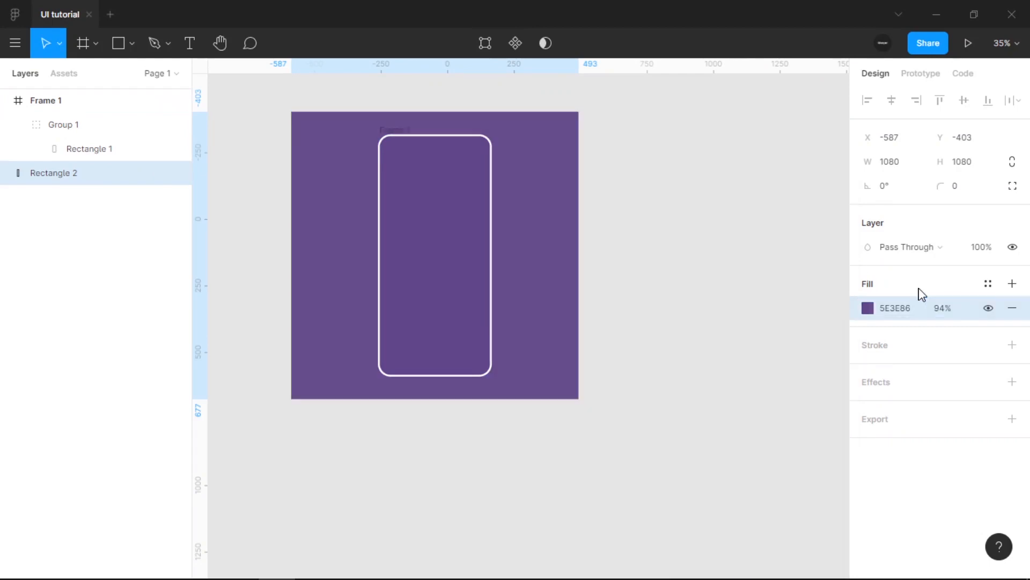
pyautogui.click(644, 469)
# Add the text "Donuts" inside Frame 1, near the top of the phone screen
pyautogui.scroll(5, 391, 115)
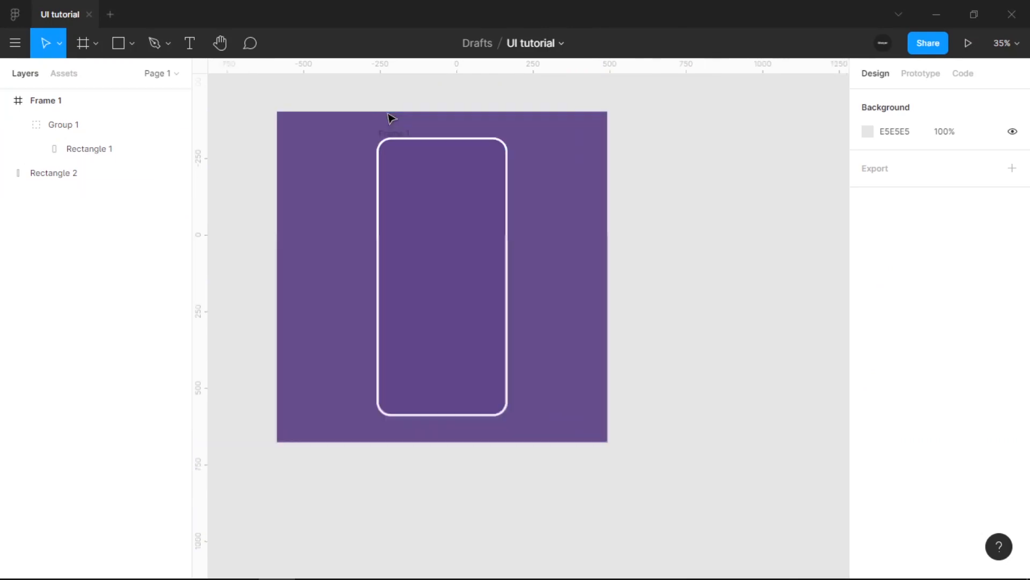
pyautogui.moveTo(417, 161); pyautogui.dragTo(432, 264)
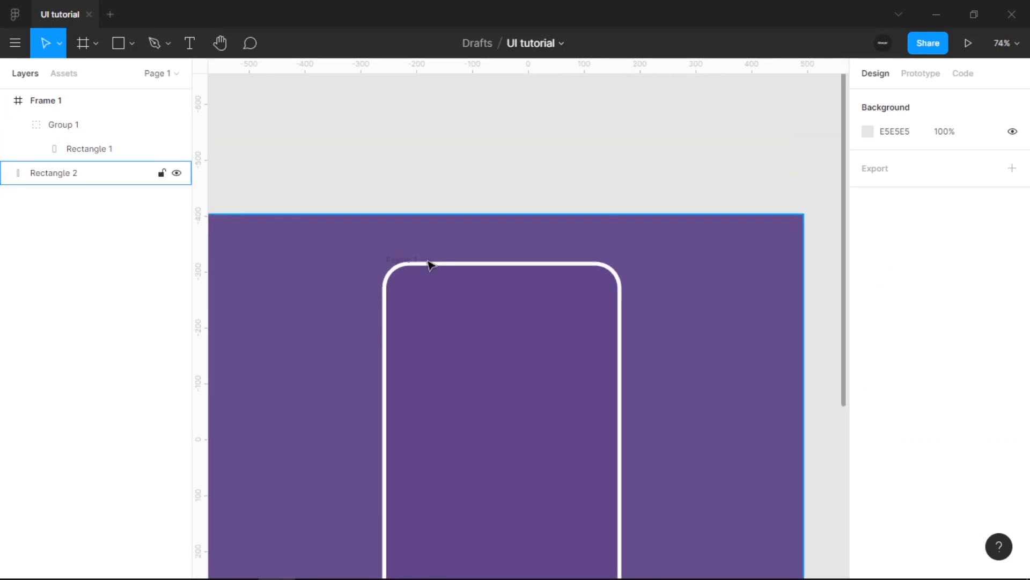
pyautogui.click(76, 126)
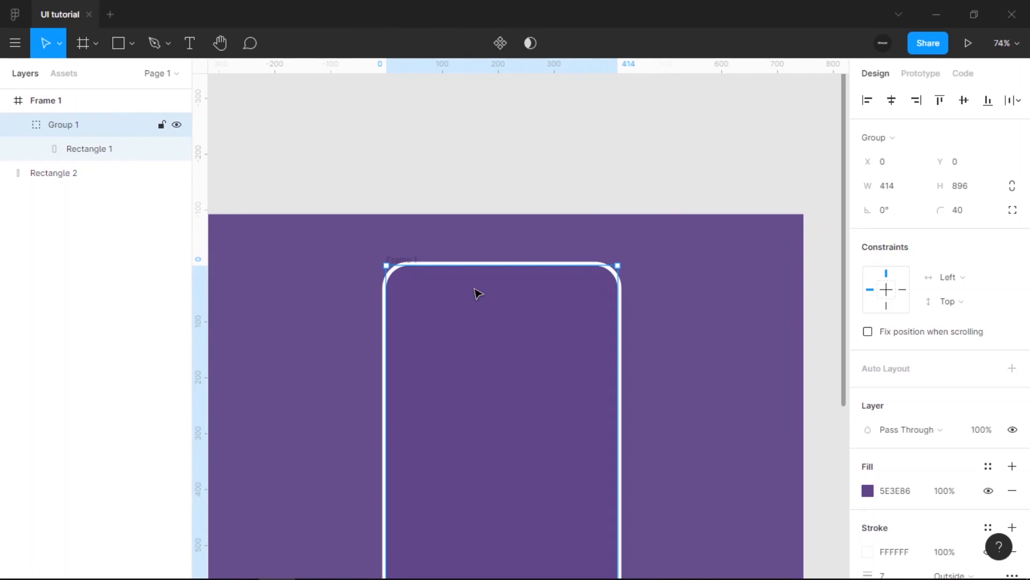
pyautogui.press('t')
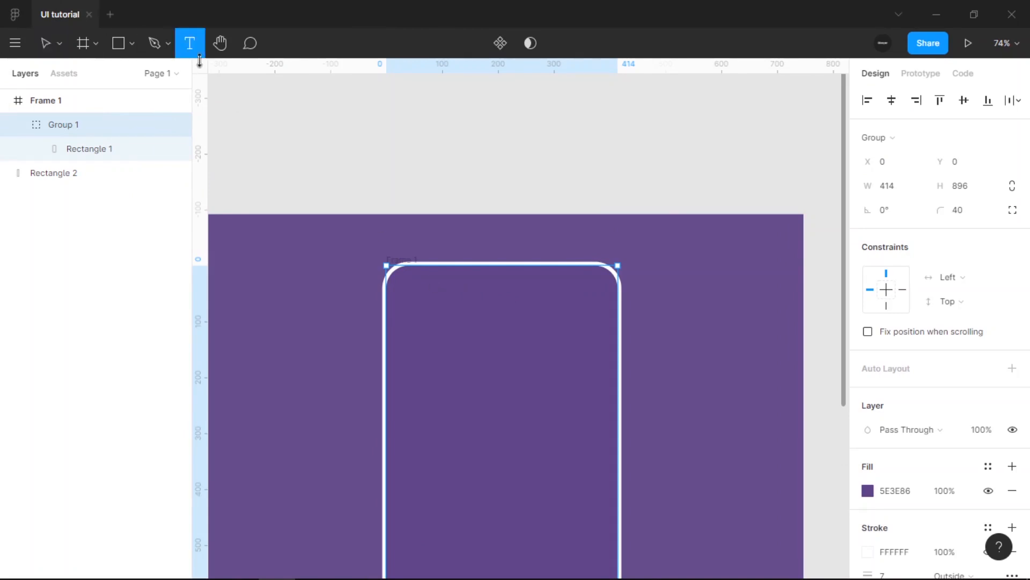
pyautogui.click(432, 307)
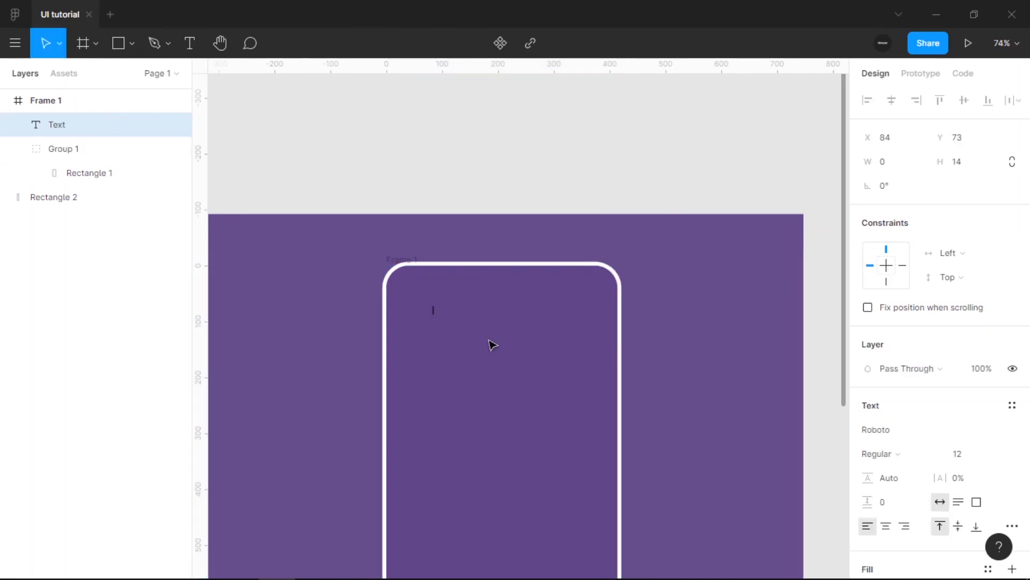
pyautogui.scroll(3, 490, 345)
pyautogui.write('Donuts')
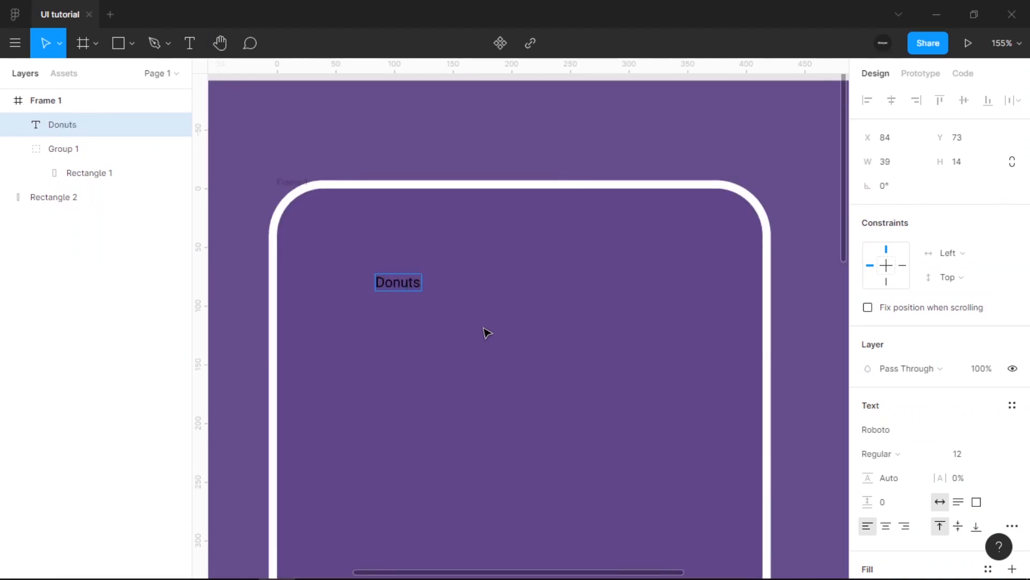
pyautogui.press('Escape')
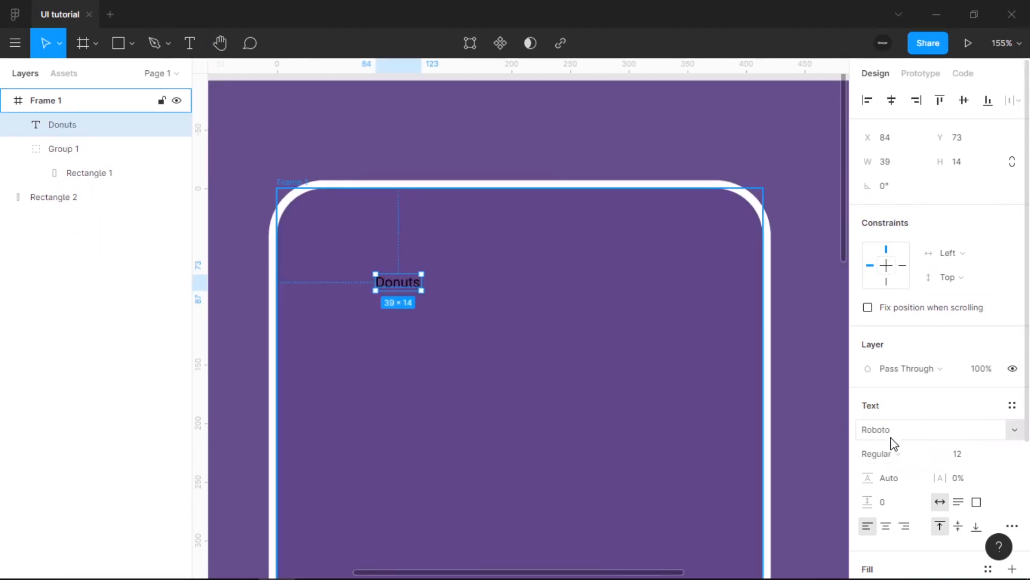
# Change the Donuts text's font to Montserrat with the Bold weight
pyautogui.click(1008, 429)
pyautogui.click(1007, 429)
pyautogui.click(919, 430)
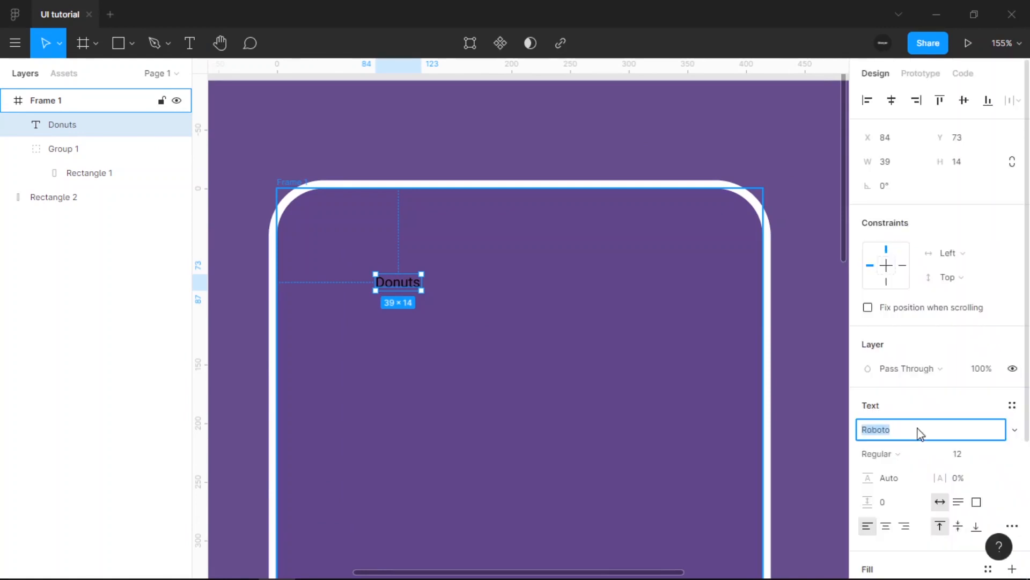
pyautogui.write('Montserrat')
pyautogui.press('Return')
pyautogui.click(907, 453)
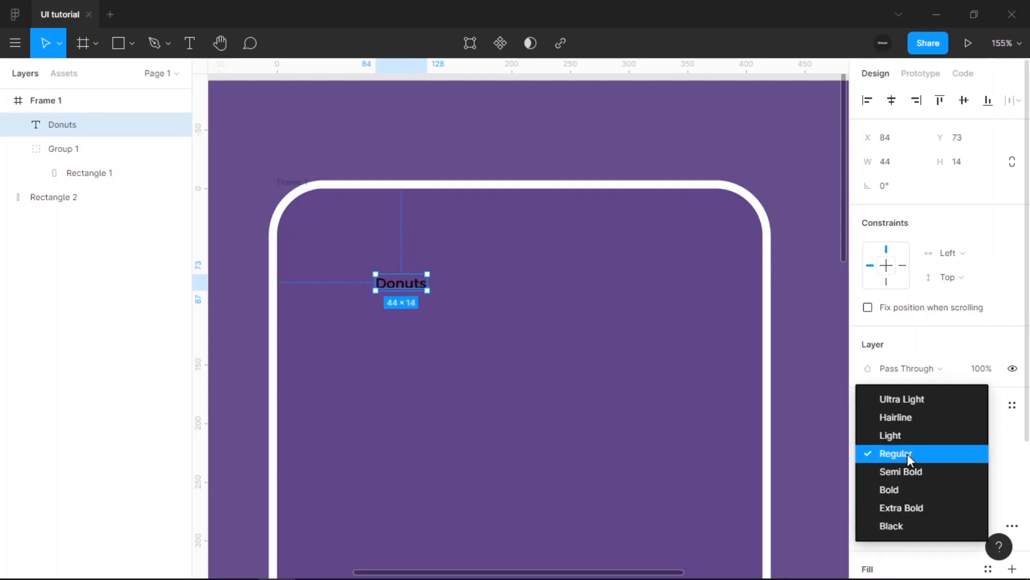
pyautogui.click(903, 491)
# Change the Donuts text's fill colour to white (FFFFFF)
pyautogui.scroll(-3, 907, 443)
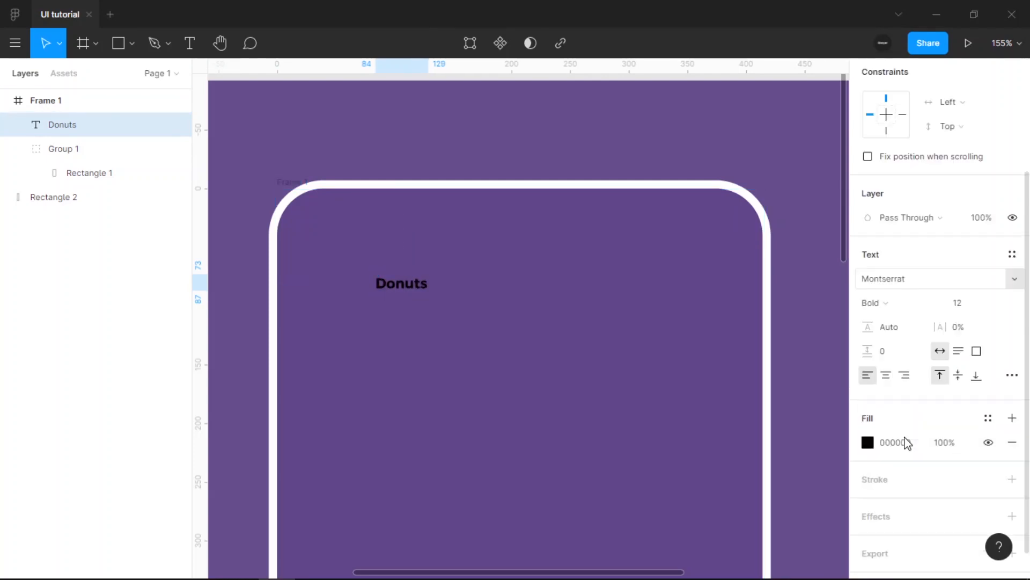
pyautogui.click(901, 450)
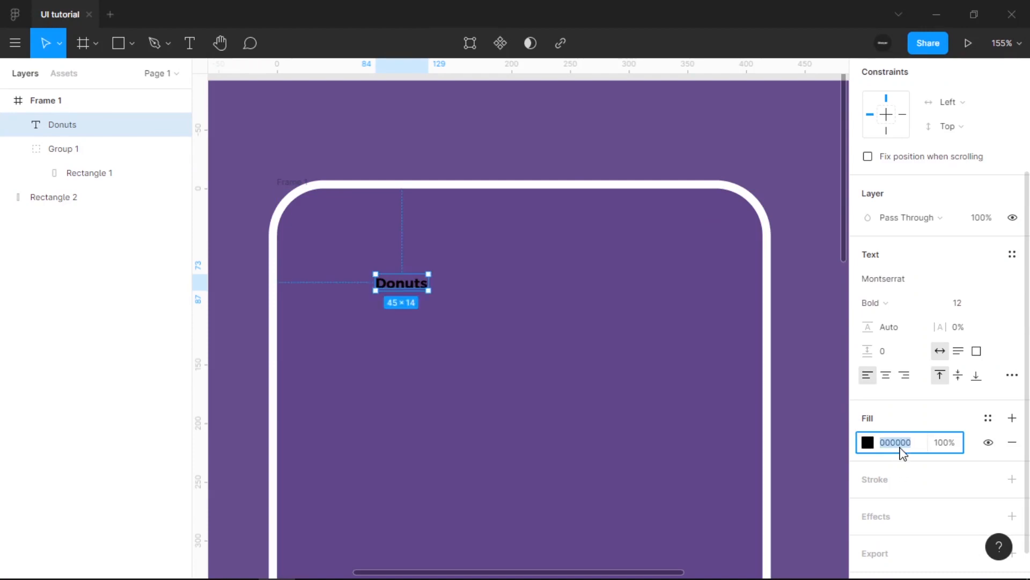
pyautogui.write('ffffff')
pyautogui.press('Return')
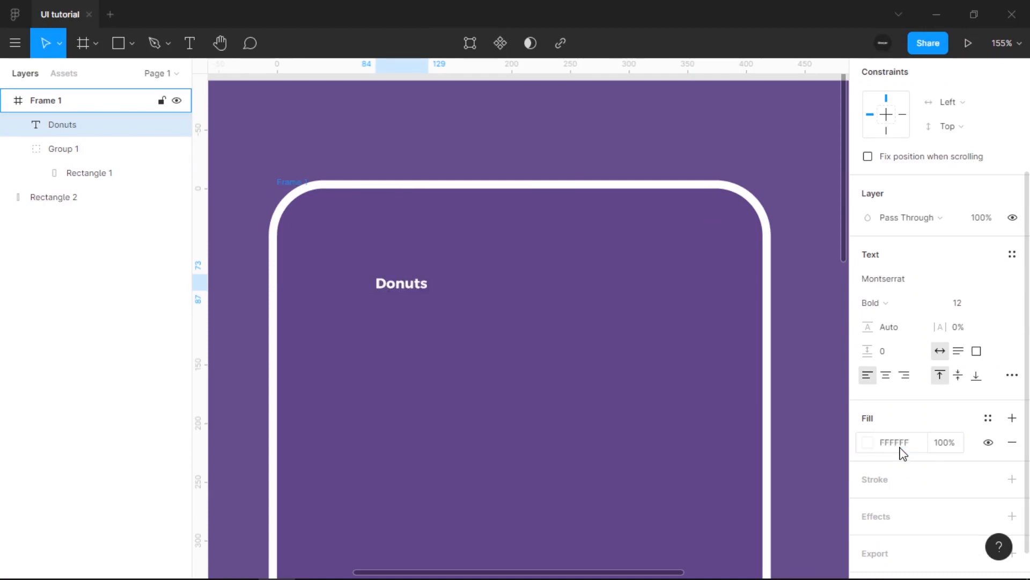
# Set the Donuts text's font size to 20 and undo the stray duplicate of the text
pyautogui.click(992, 301)
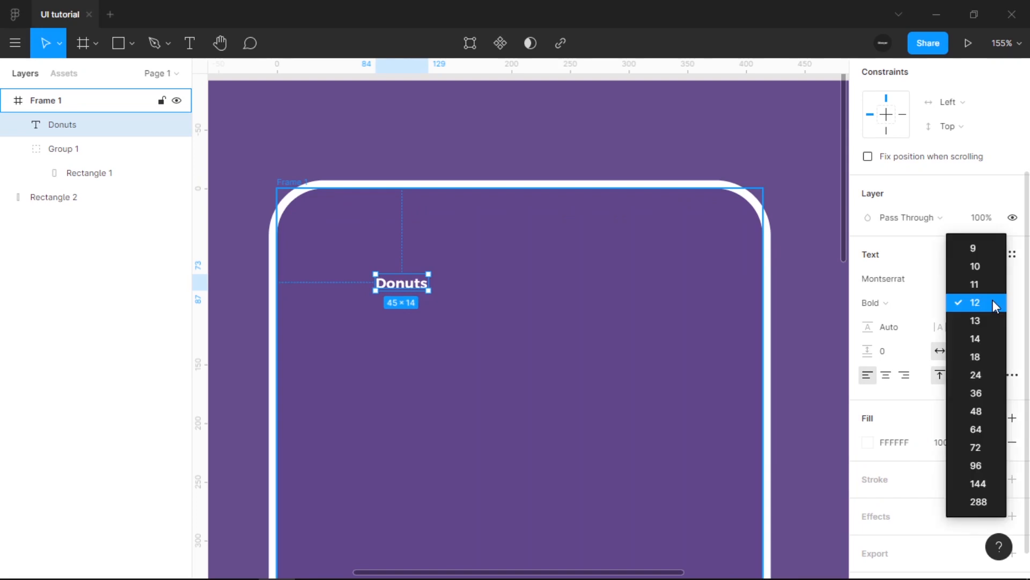
pyautogui.click(977, 356)
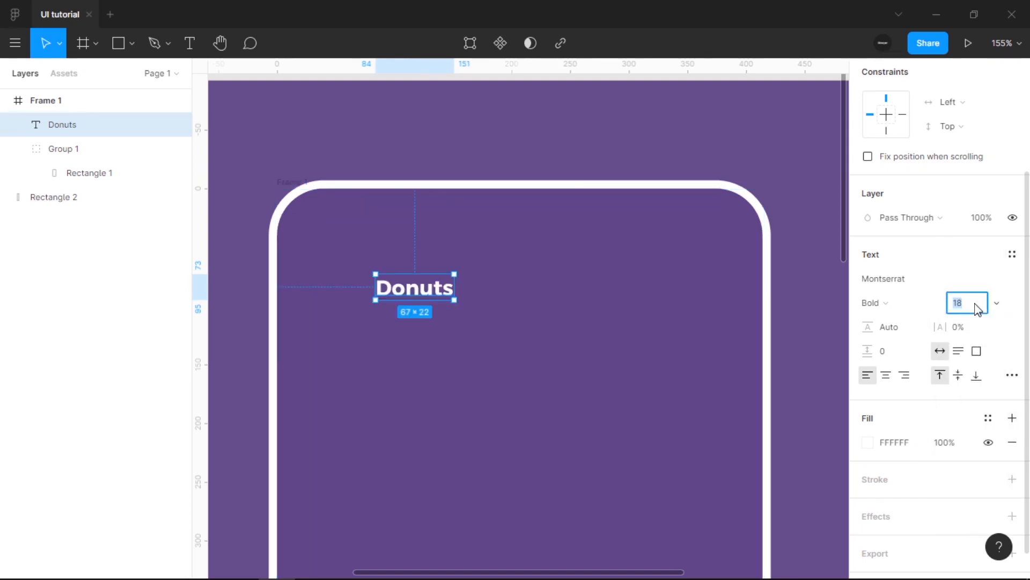
pyautogui.press('Return')
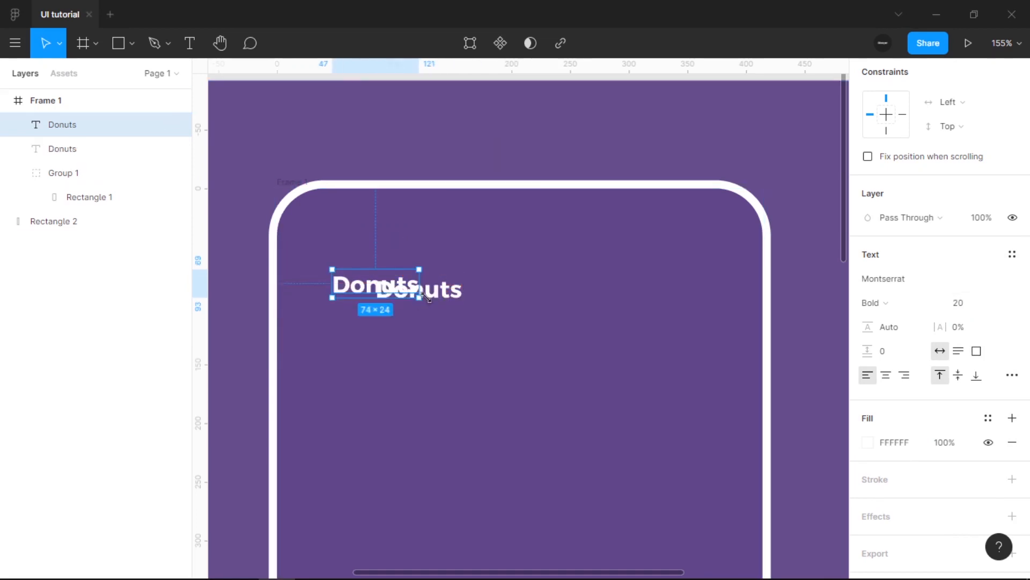
pyautogui.hotkey('ctrl', 'z')
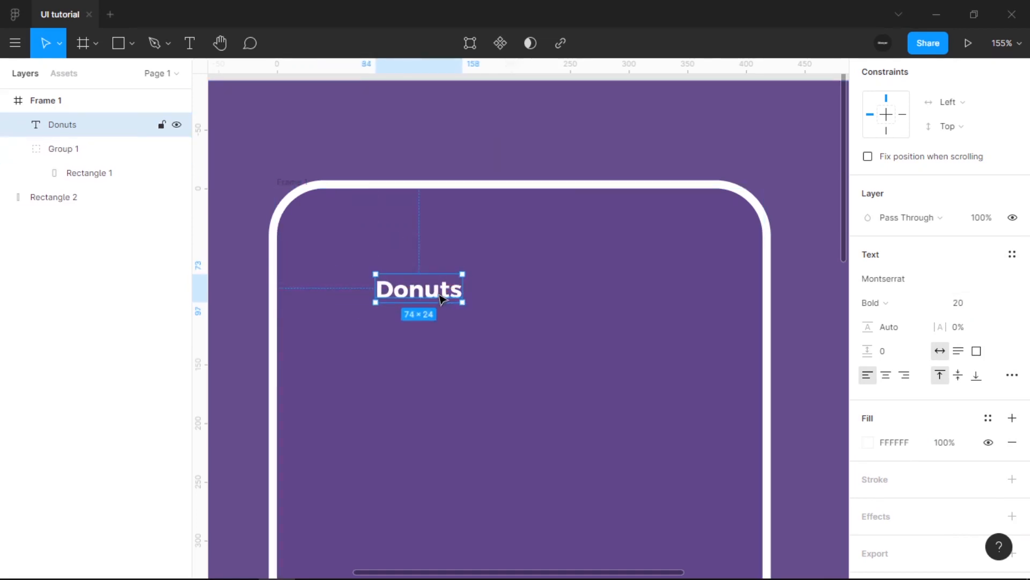
# Position the Donuts text 40 px from the frame's top edge and 32 px from its left edge
pyautogui.moveTo(440, 298); pyautogui.dragTo(385, 299)
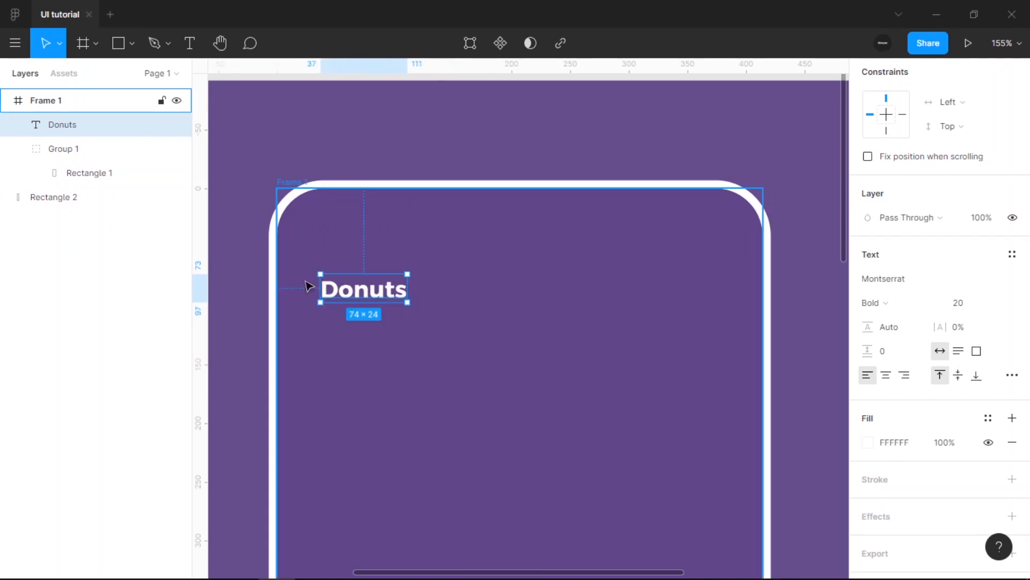
pyautogui.press('alt')
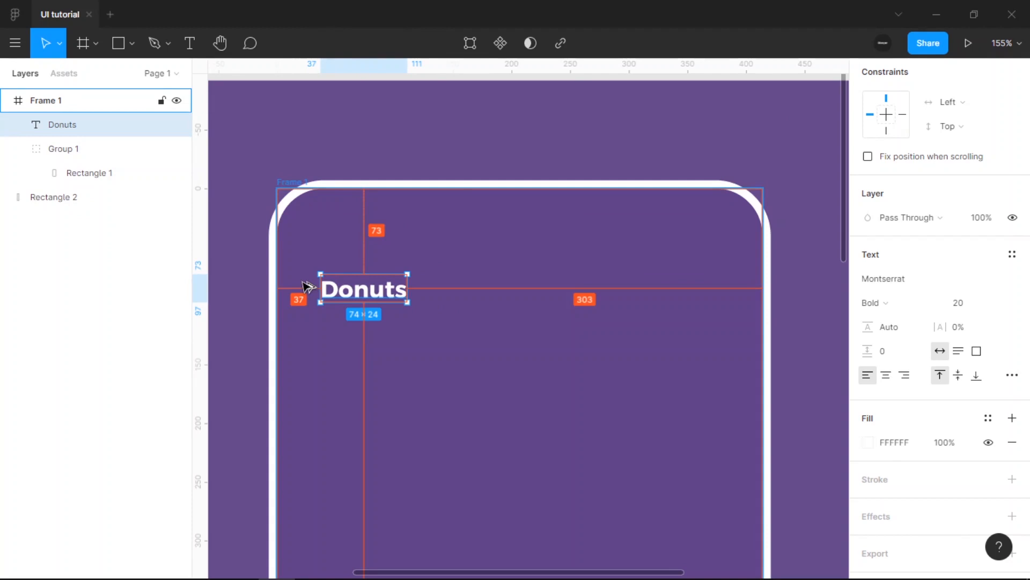
pyautogui.press('Up')
pyautogui.press('Up')
pyautogui.press('Up')
pyautogui.press('Up')
pyautogui.press('Up')
pyautogui.press('Up')
pyautogui.press('Up')
pyautogui.press('Up')
pyautogui.press('Up')
pyautogui.press('Up')
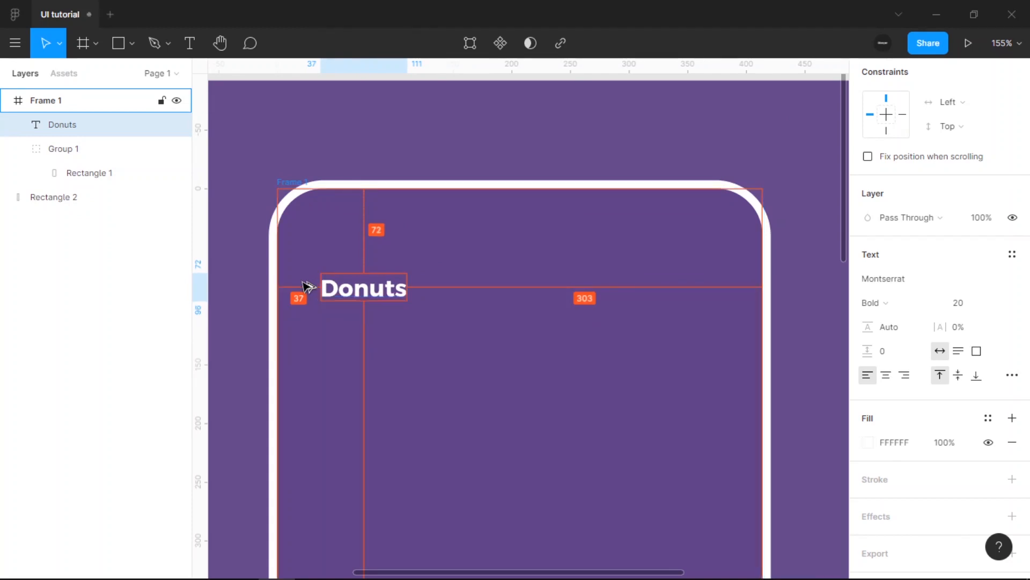
pyautogui.press('Up')
pyautogui.press('Up')
pyautogui.press('Up')
pyautogui.press('Up')
pyautogui.press('Up')
pyautogui.press('Up')
pyautogui.press('Up')
pyautogui.press('Up')
pyautogui.press('Up')
pyautogui.press('Up')
pyautogui.press('Up')
pyautogui.press('Up')
pyautogui.press('Up')
pyautogui.press('Up')
pyautogui.press('Up')
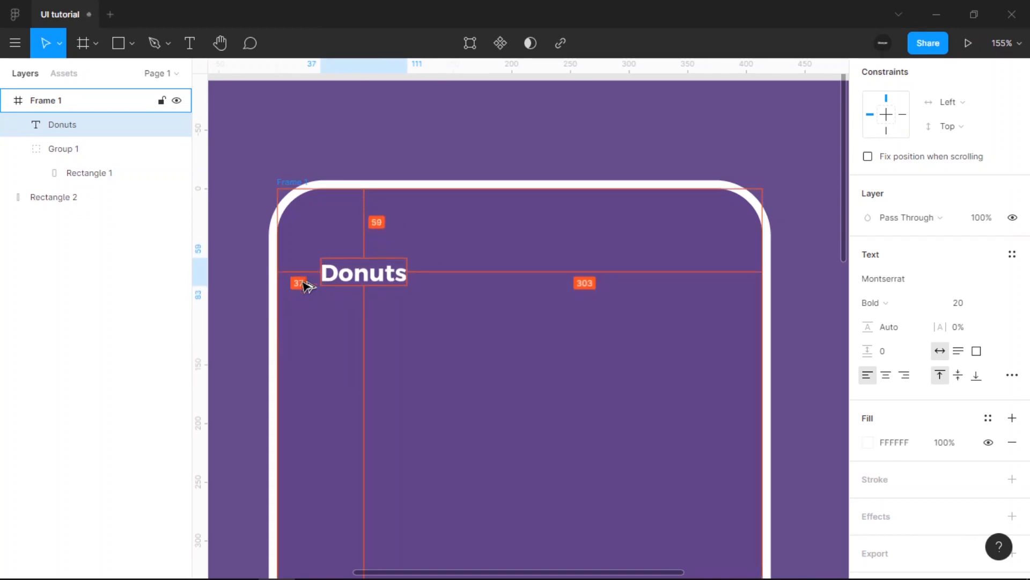
pyautogui.press('Up')
pyautogui.press('Up')
pyautogui.press('Up')
pyautogui.press('Up')
pyautogui.press('Up')
pyautogui.press('Up')
pyautogui.press('Up')
pyautogui.press('Up')
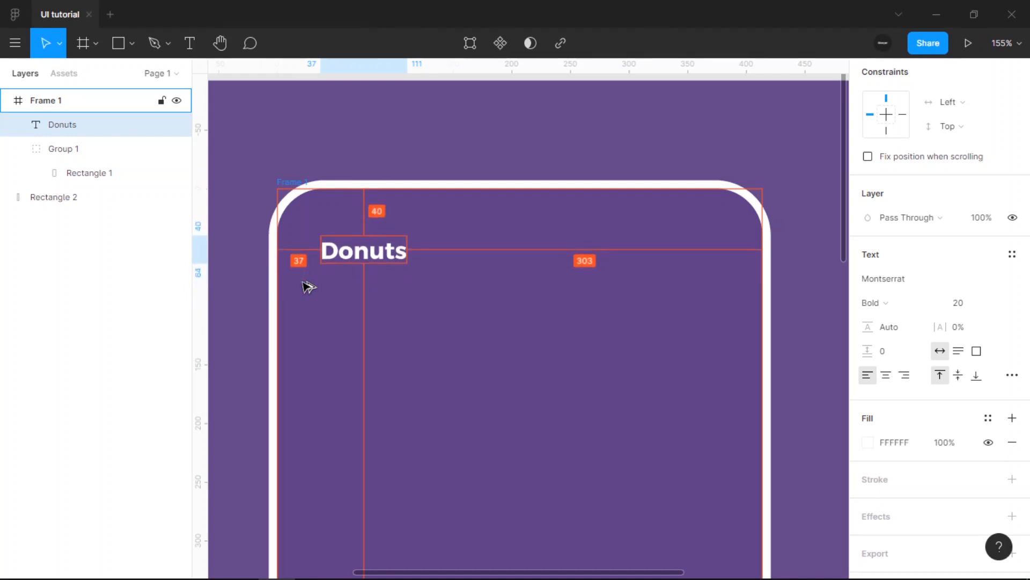
pyautogui.press('Left')
pyautogui.press('Left')
pyautogui.press('Left')
pyautogui.press('Left')
pyautogui.press('Left')
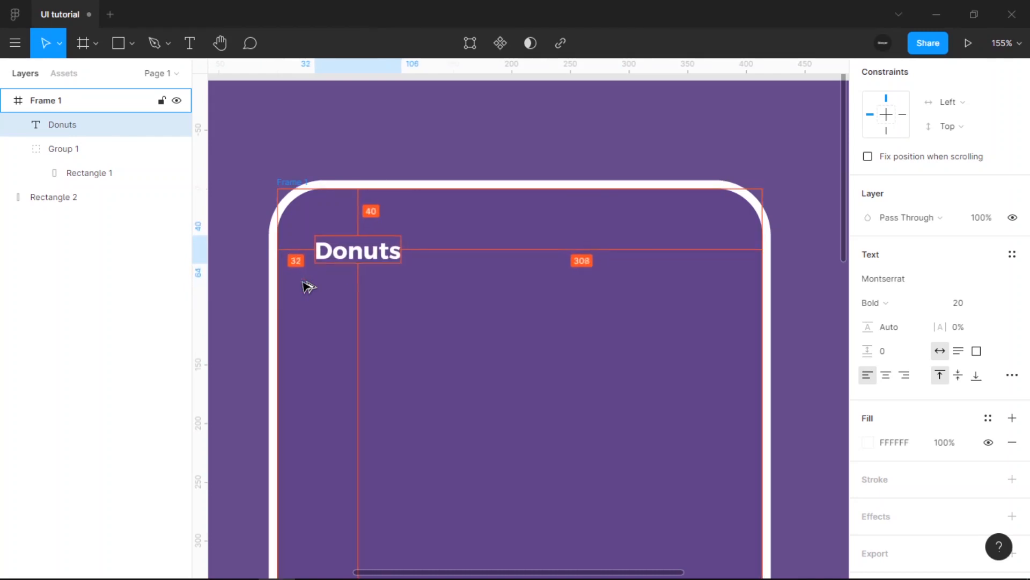
# Search the plugin directory for Iconify, look at its page, and return to the UI tutorial file
pyautogui.scroll(-5, 307, 286)
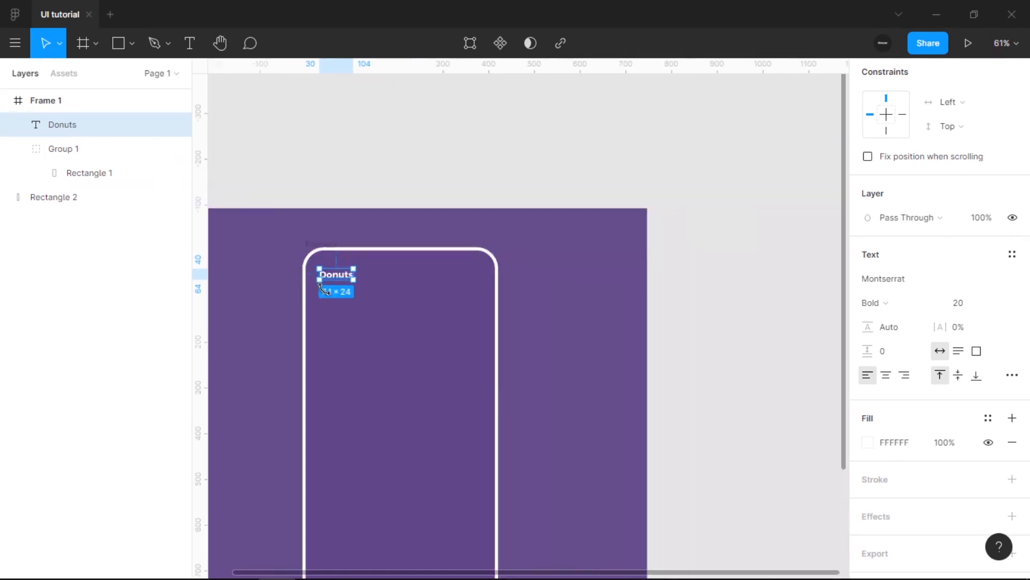
pyautogui.scroll(-3, 325, 290)
pyautogui.click(333, 168)
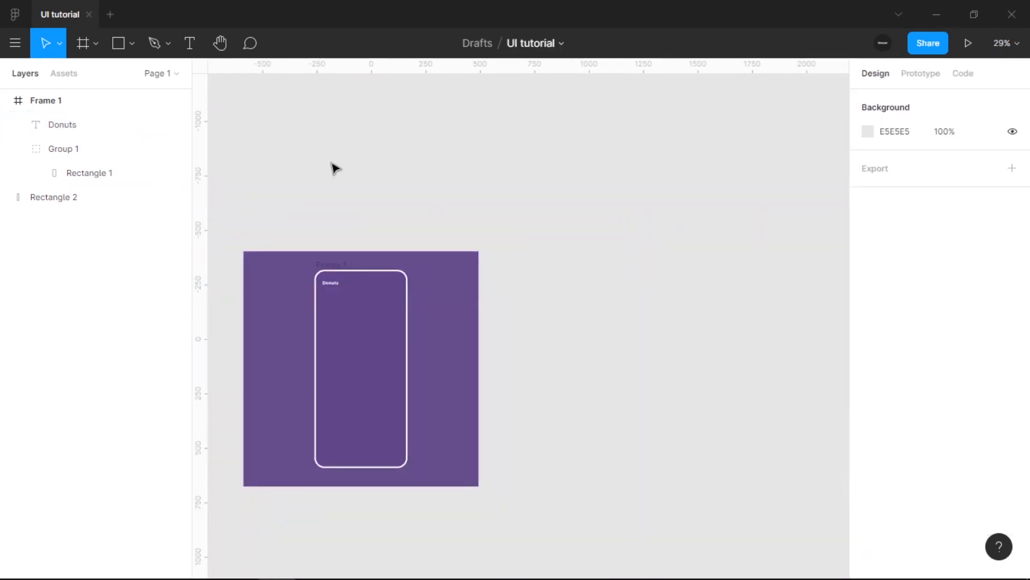
pyautogui.click(10, 16)
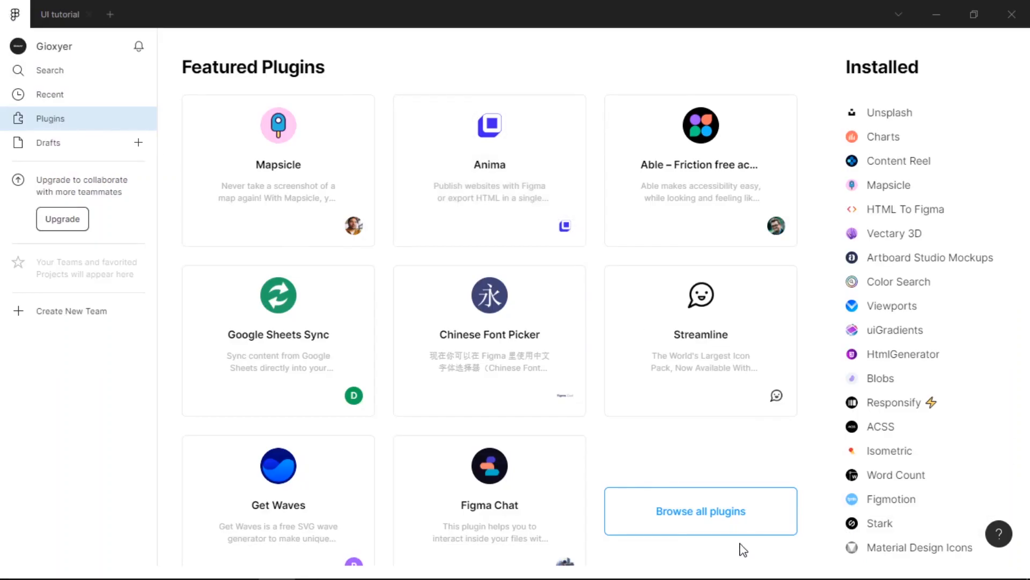
pyautogui.click(731, 513)
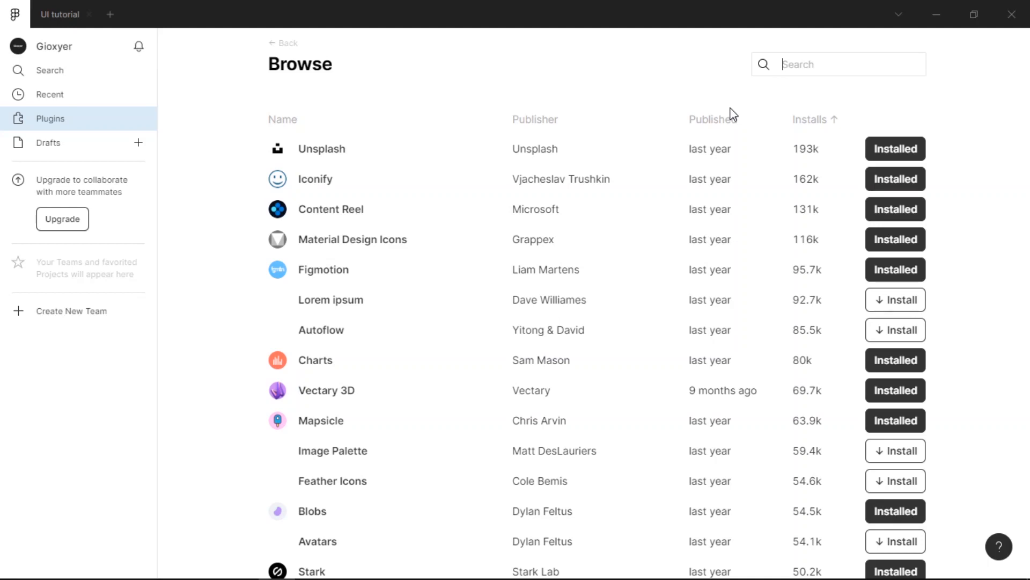
pyautogui.write('iiconify')
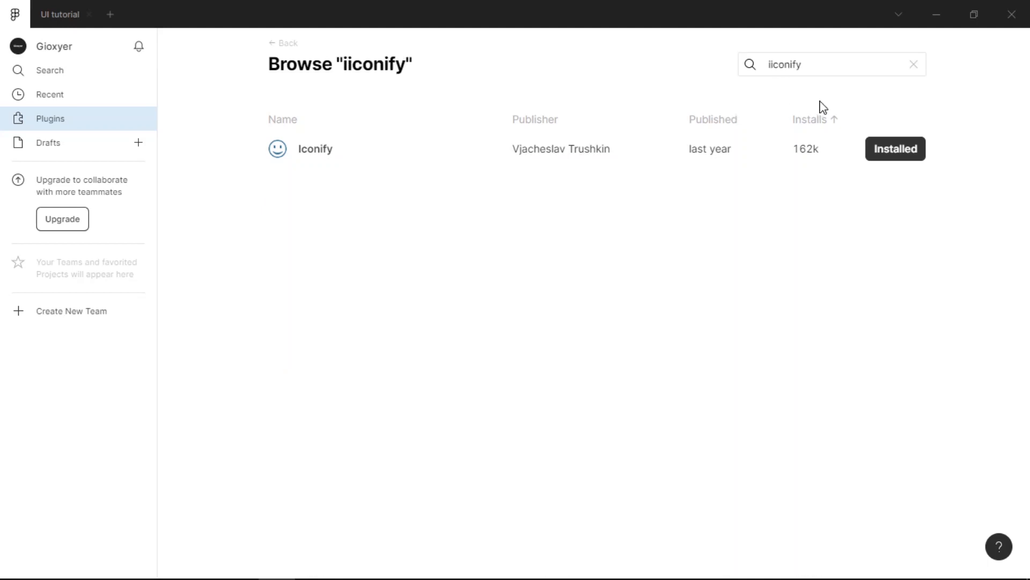
pyautogui.click(329, 153)
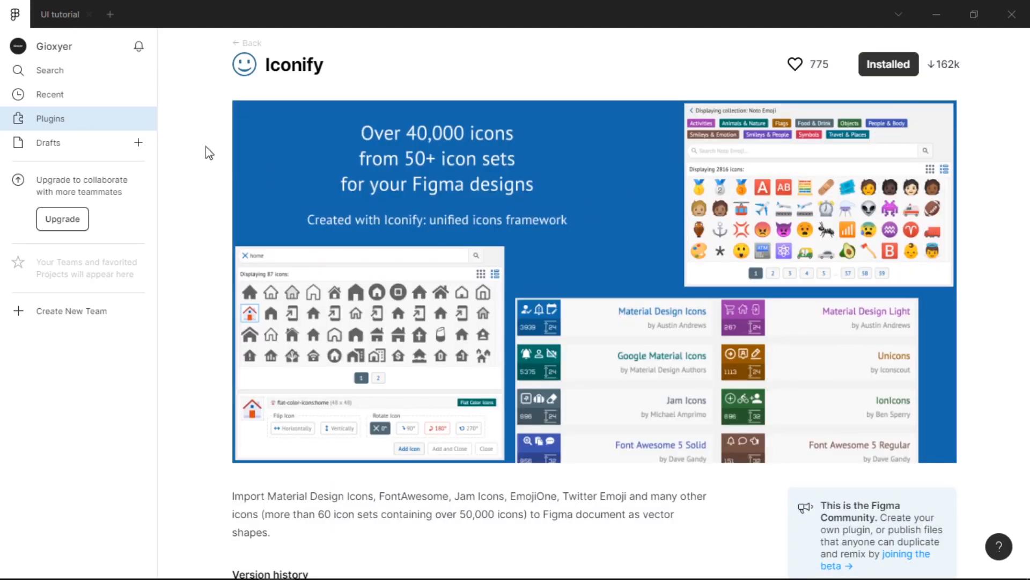
pyautogui.click(60, 15)
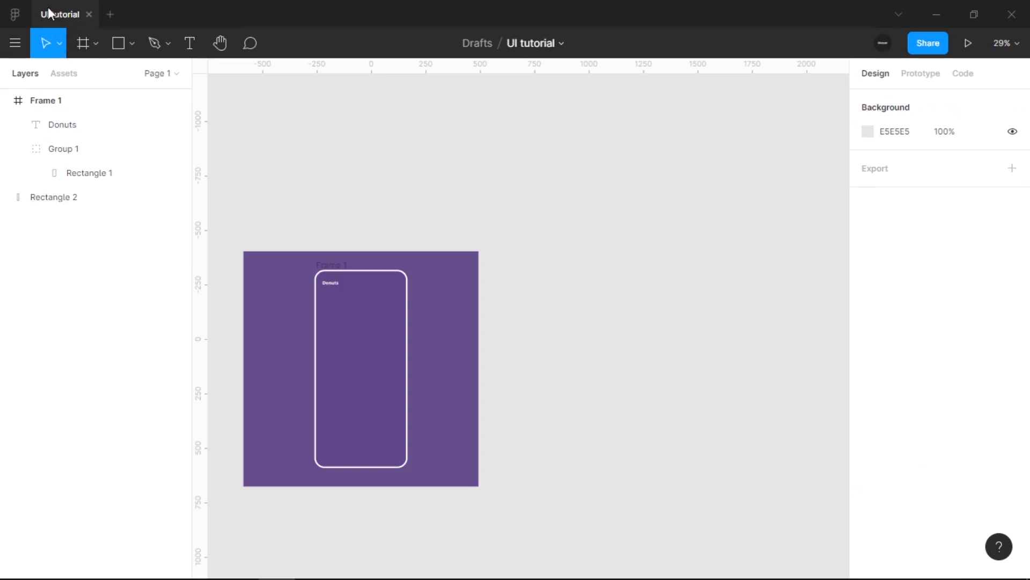
# Run the Iconify plugin, search for "donut", and import the flat-ui:donut icon
pyautogui.hscroll(-3, 622, 233)
pyautogui.scroll(-2, 622, 232)
pyautogui.keyDown('ctrl'); pyautogui.scroll(3, 509, 390); pyautogui.keyUp('ctrl')
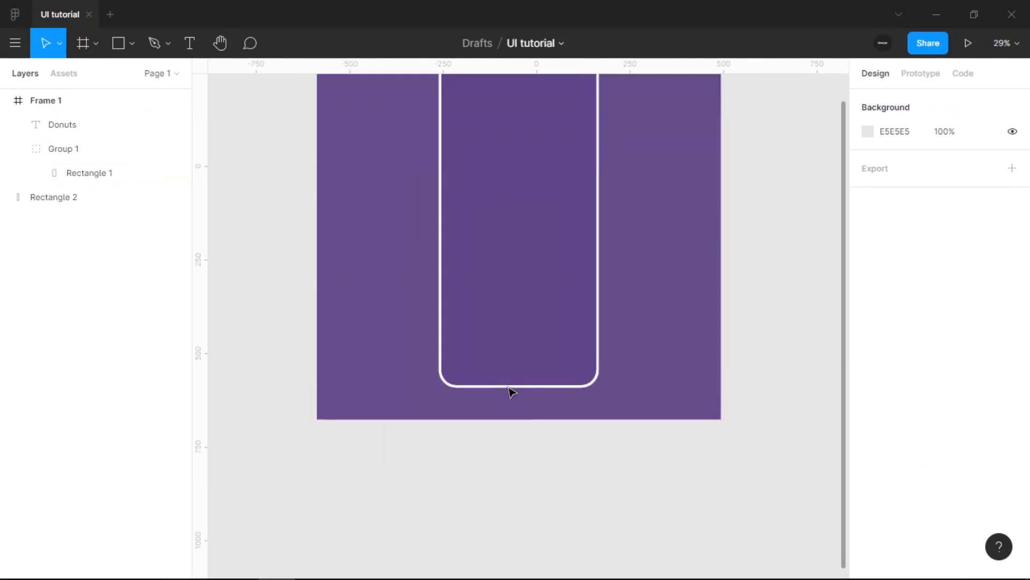
pyautogui.scroll(3, 510, 390)
pyautogui.rightClick(256, 273)
pyautogui.moveTo(303, 324)
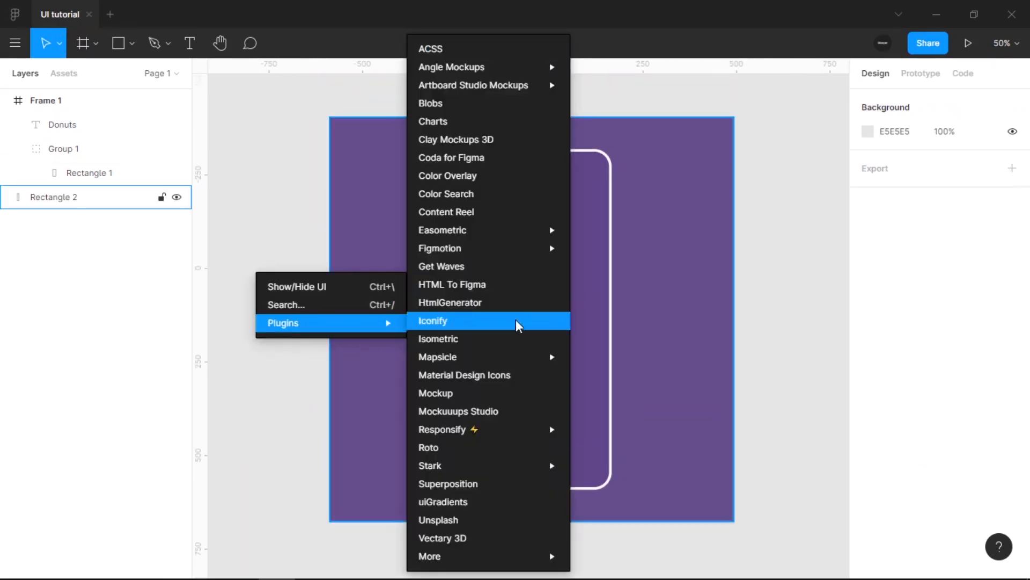
pyautogui.click(476, 327)
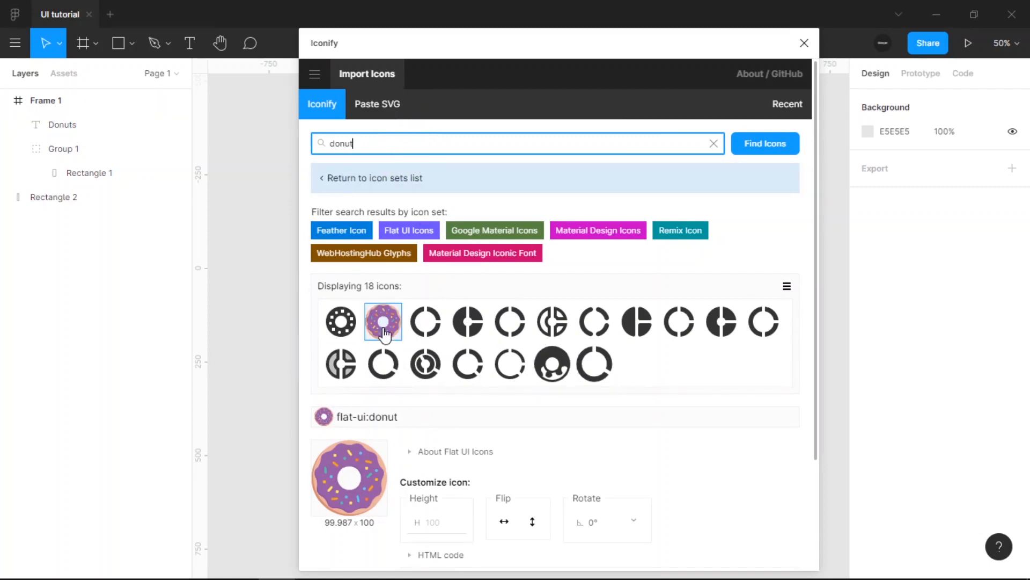
pyautogui.scroll(-3, 472, 343)
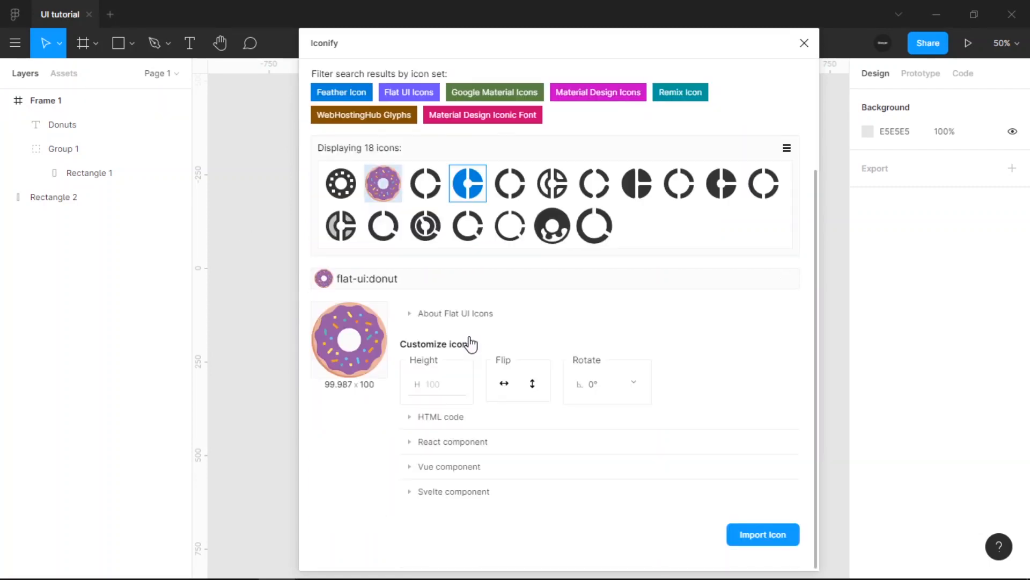
pyautogui.click(762, 535)
pyautogui.click(804, 43)
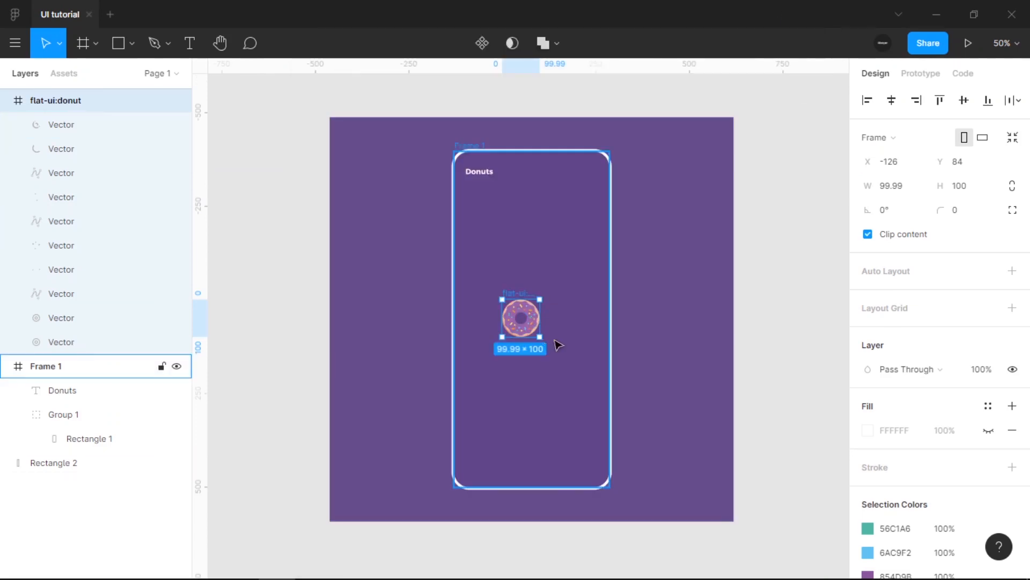
# Scale the donut icon to 34 × 34 at the start of the Donuts text and shift the text beside it to X 66
pyautogui.press('alt')
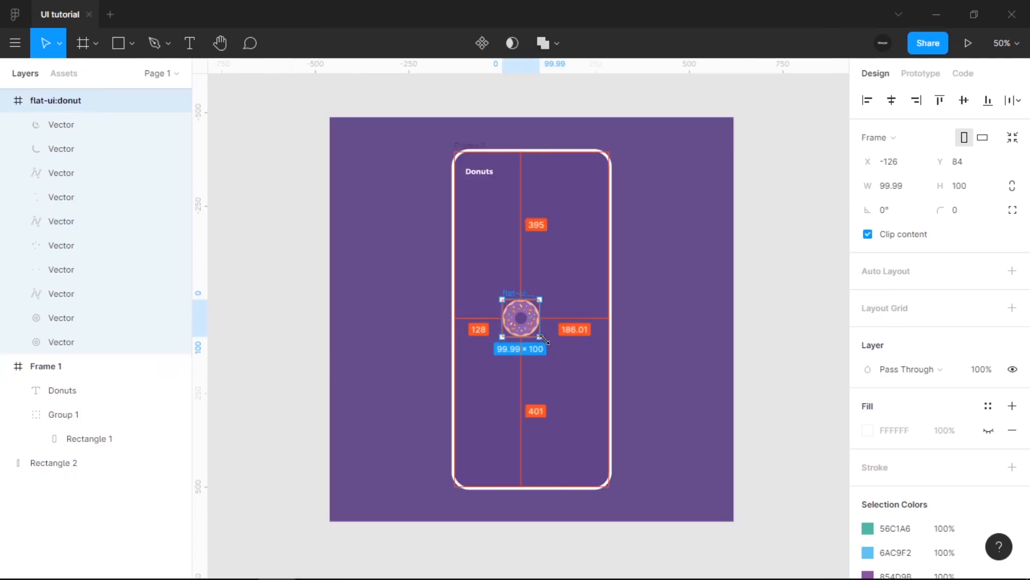
pyautogui.moveTo(544, 339); pyautogui.dragTo(426, 161)
pyautogui.scroll(5, 528, 323)
pyautogui.hotkey('ctrl', 'z')
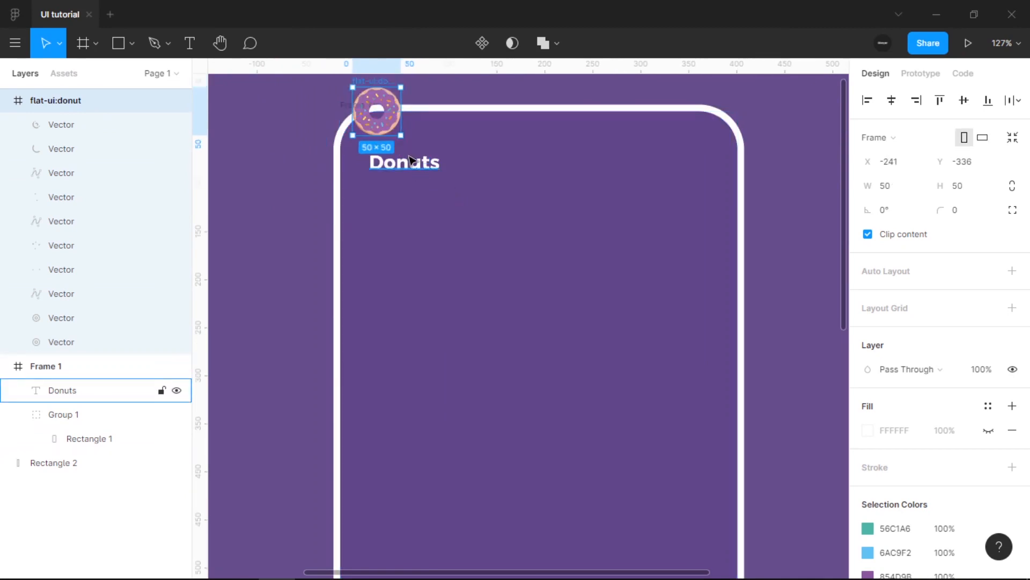
pyautogui.moveTo(401, 136); pyautogui.dragTo(390, 199)
pyautogui.scroll(3, 382, 117)
pyautogui.click(433, 192)
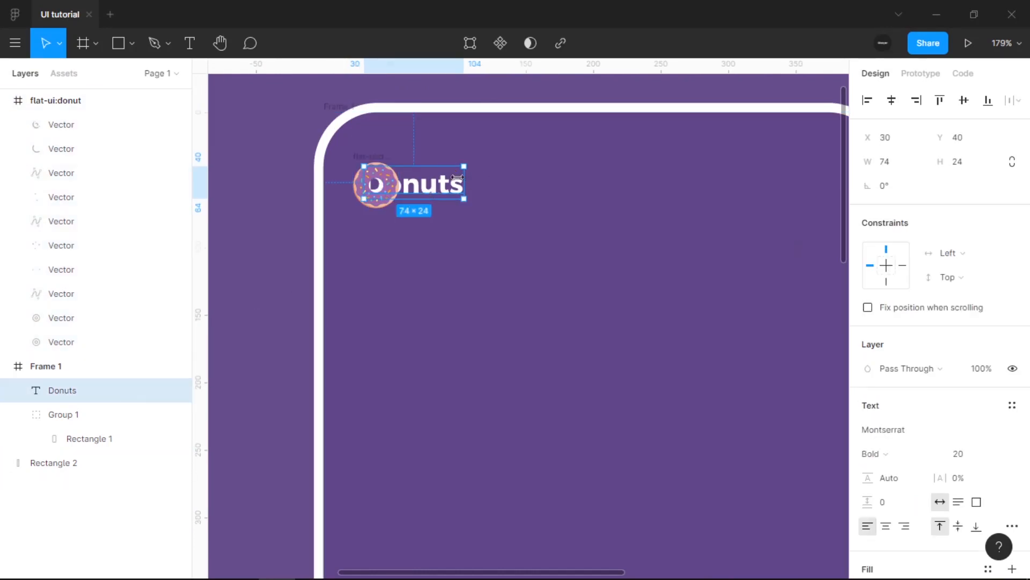
pyautogui.moveTo(450, 192); pyautogui.dragTo(499, 192)
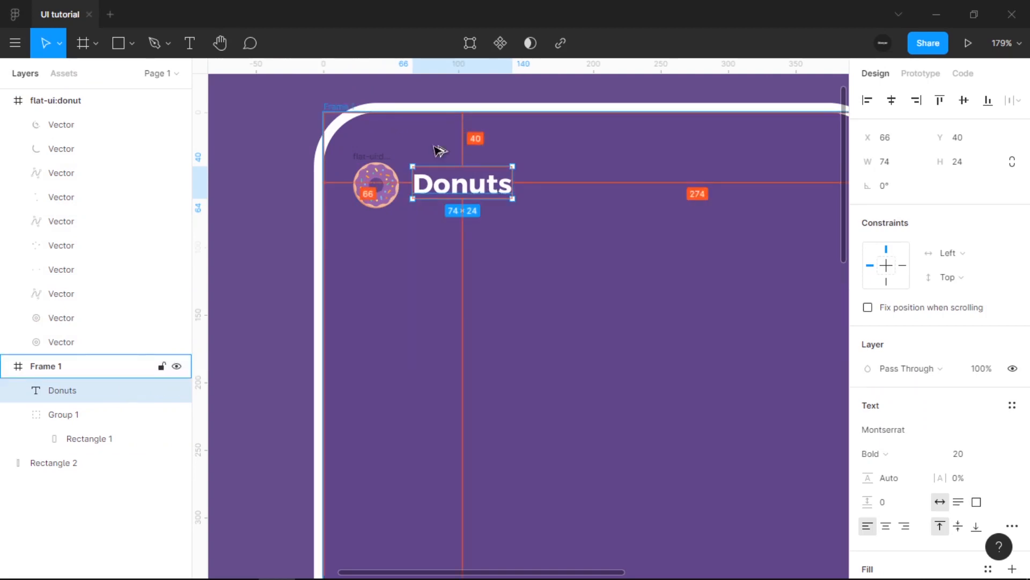
# Group all the vector layers inside the flat-ui:donut frame
pyautogui.click(61, 173)
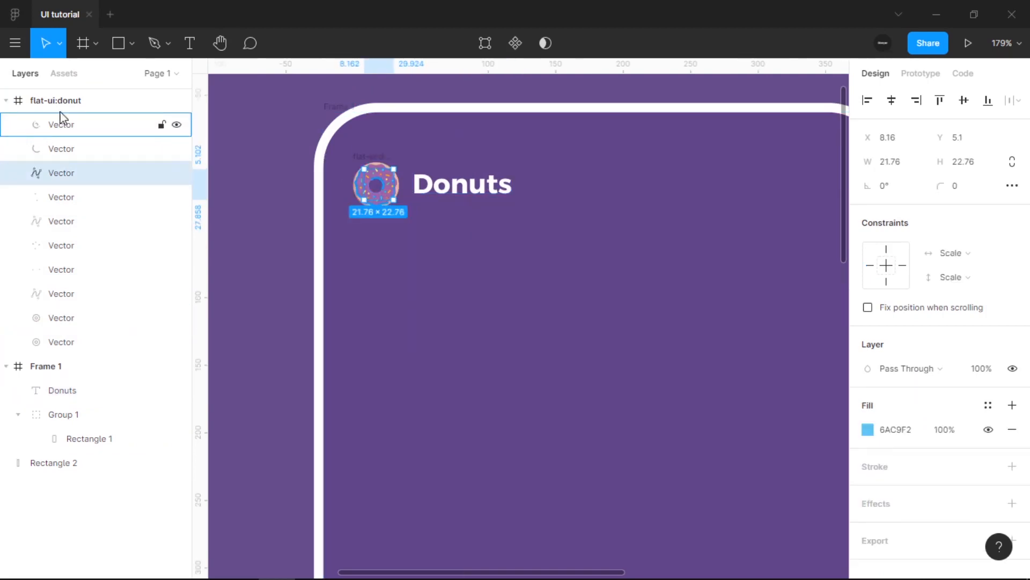
pyautogui.click(115, 107)
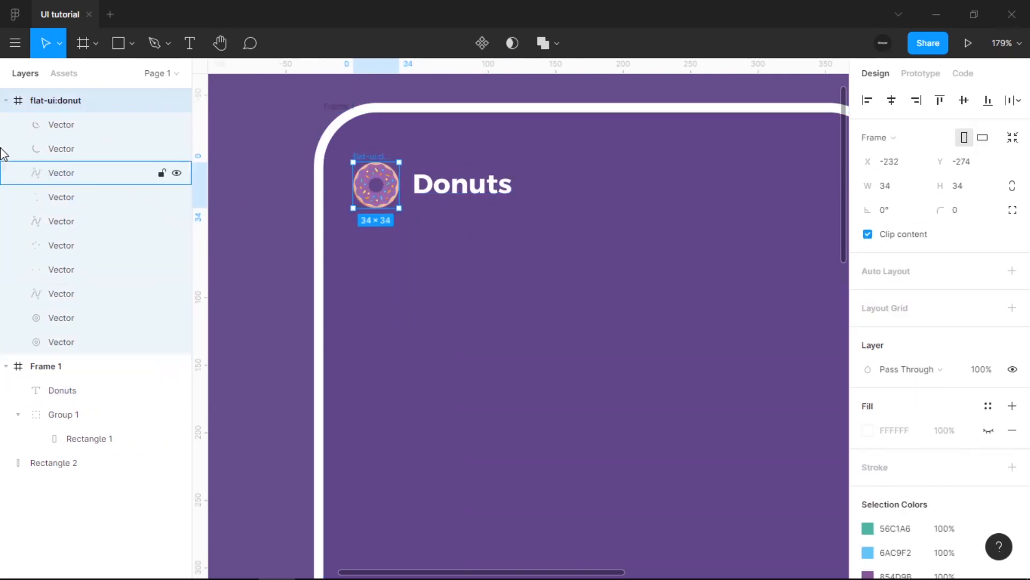
pyautogui.click(29, 130)
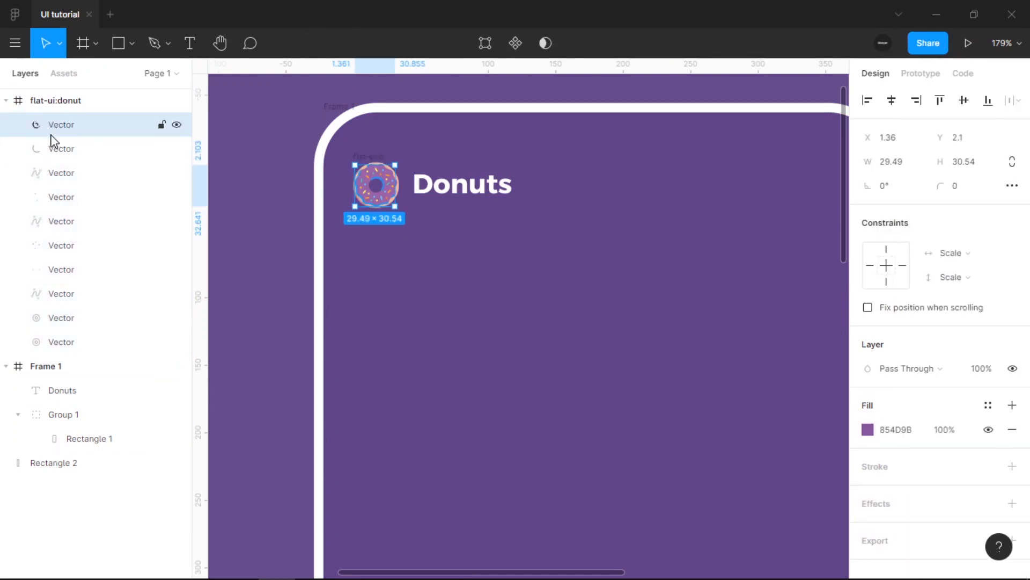
pyautogui.hotkey('ctrl', 'a')
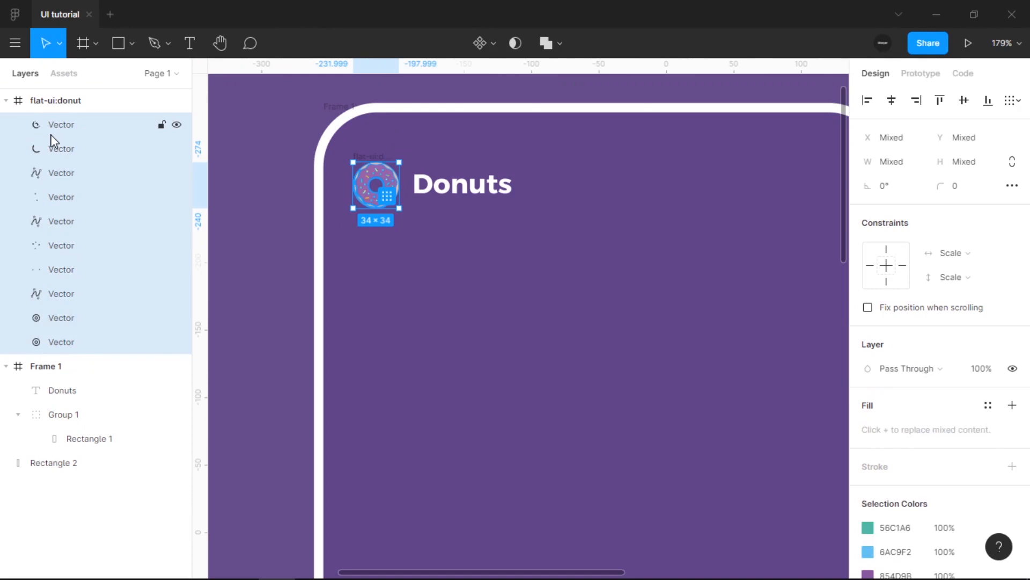
pyautogui.hotkey('ctrl', 'g')
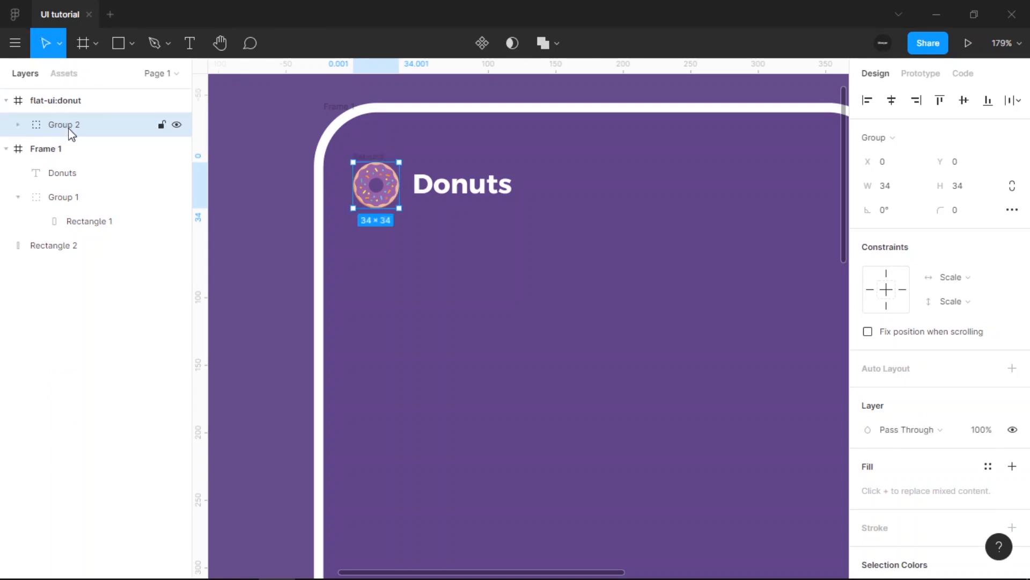
# Move the donut group out of the flat-ui:donut frame into Frame 1 and remove the emptied frame
pyautogui.moveTo(69, 128); pyautogui.dragTo(72, 93)
pyautogui.click(106, 131)
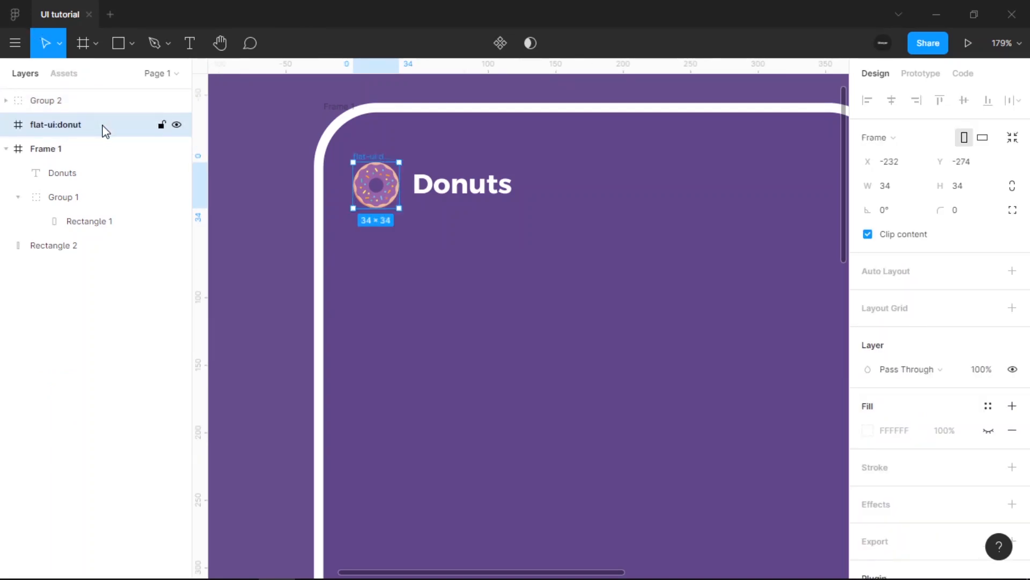
pyautogui.rightClick(102, 126)
pyautogui.click(81, 126)
pyautogui.hotkey('ctrl', 'shift', 'g')
pyautogui.click(83, 102)
pyautogui.moveTo(63, 110); pyautogui.dragTo(66, 139)
# Position the donut group at X 30, Y 40 within Frame 1
pyautogui.scroll(-2, 410, 203)
pyautogui.moveTo(410, 203); pyautogui.dragTo(346, 251)
pyautogui.scroll(1, 308, 249)
pyautogui.scroll(8, 281, 232)
pyautogui.press('alt')
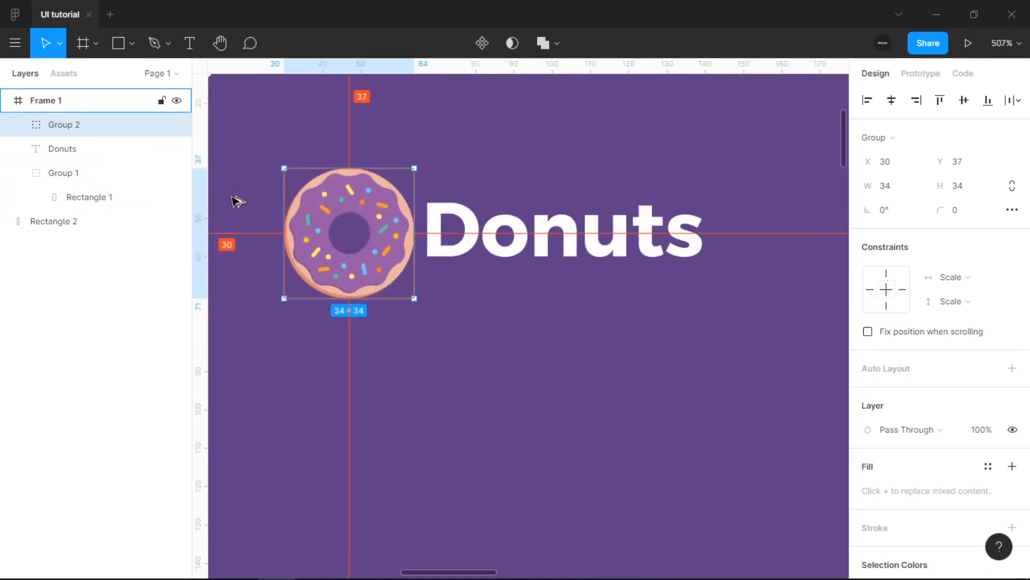
pyautogui.press('Down')
pyautogui.press('Down')
pyautogui.press('Down')
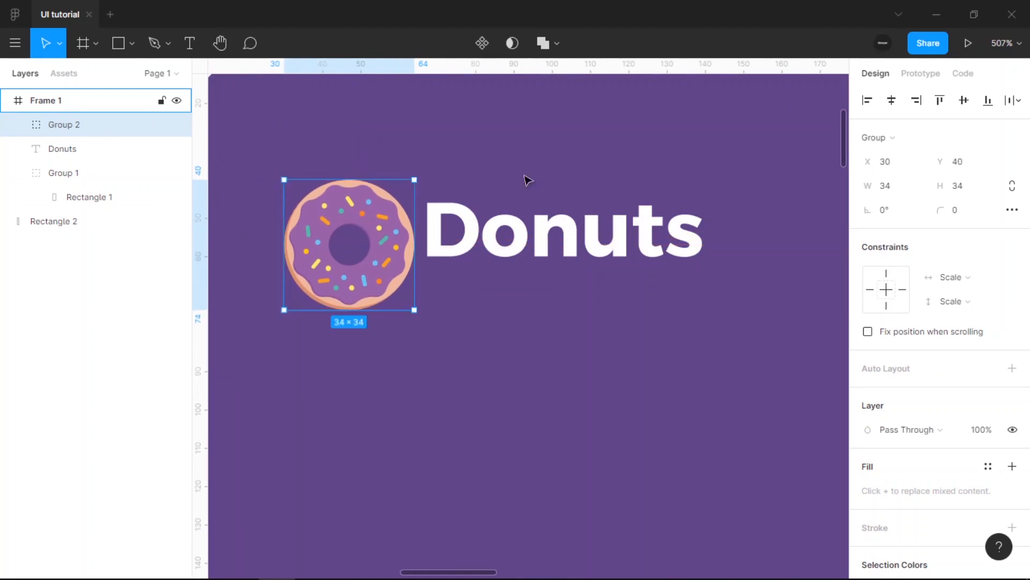
# Nudge the Donuts text to X 69, Y 45, centred vertically on the donut icon with a 5 px gap
pyautogui.press('Tab')
pyautogui.scroll(1, 567, 128)
pyautogui.press('alt')
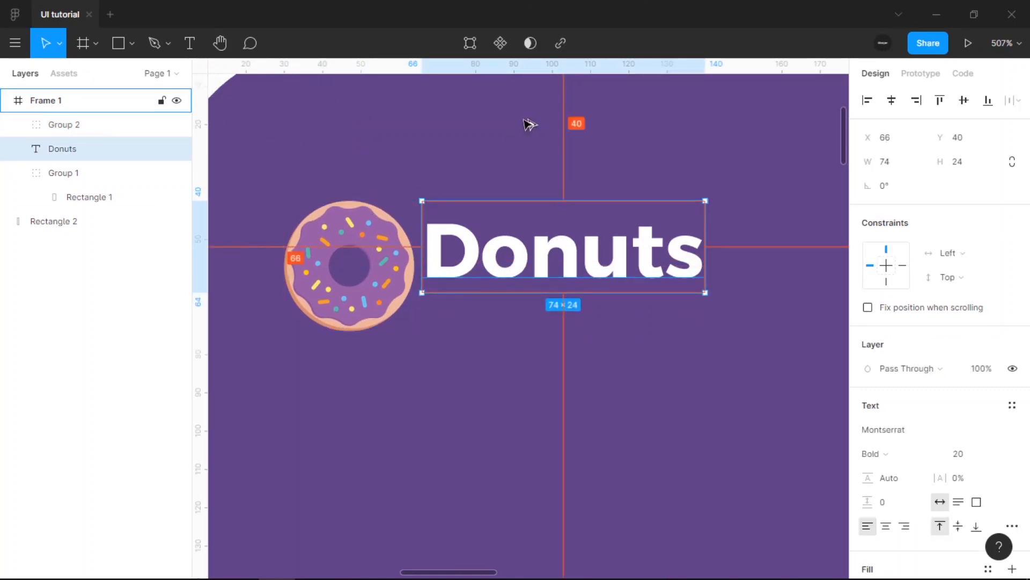
pyautogui.press('Down')
pyautogui.press('Down')
pyautogui.press('Down')
pyautogui.press('Down')
pyautogui.press('Down')
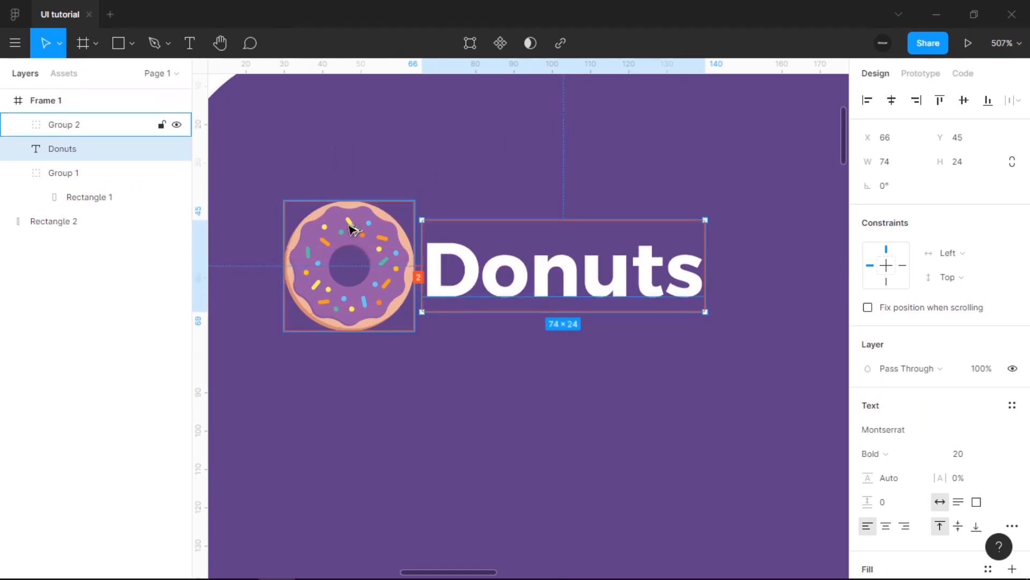
pyautogui.press('Right')
pyautogui.press('Right')
pyautogui.press('Right')
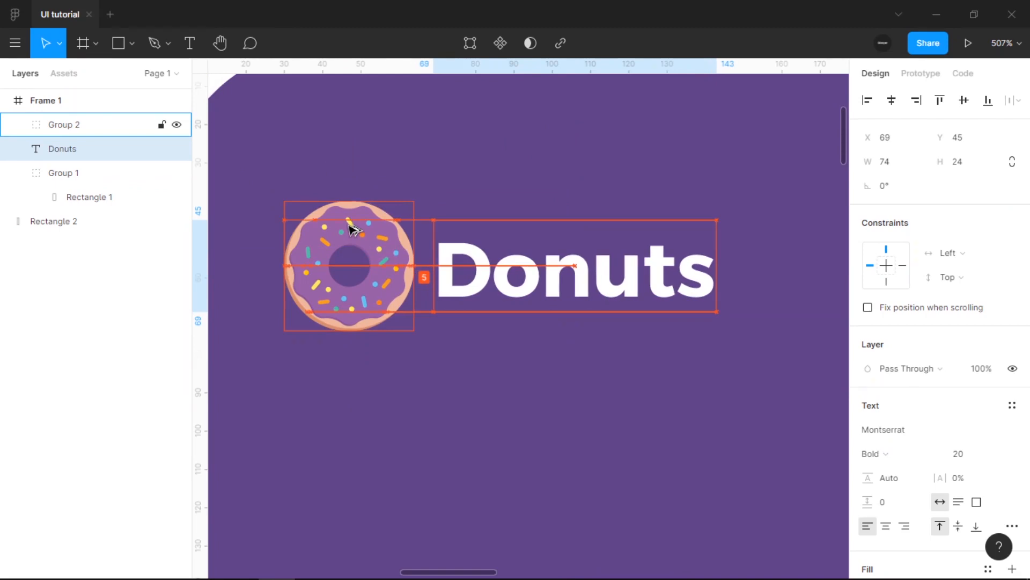
# Deselect the text and examine the donut icon and heading within the whole phone frame
pyautogui.scroll(-10, 411, 195)
pyautogui.click(633, 200)
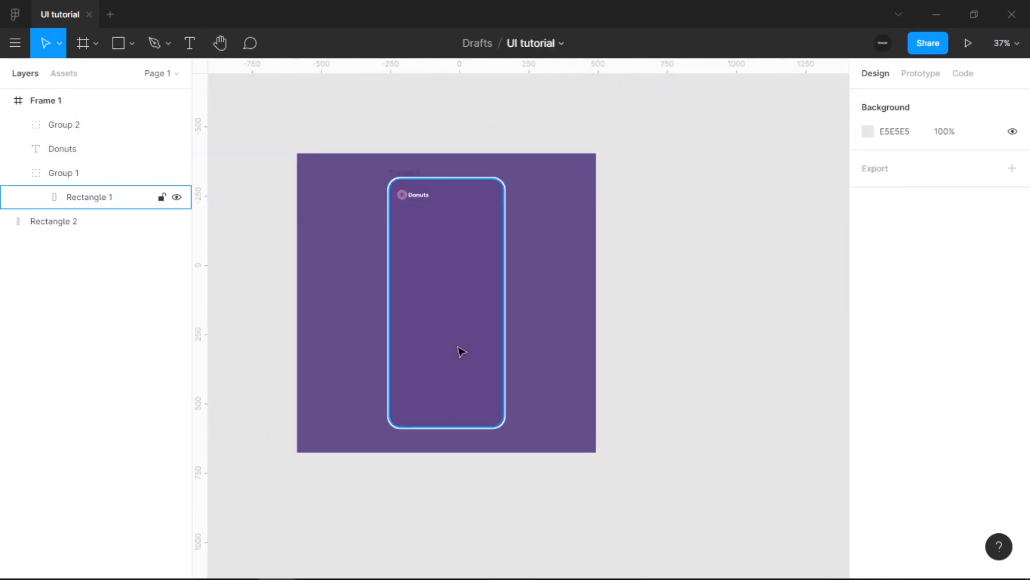
pyautogui.scroll(3, 439, 235)
pyautogui.scroll(2, 377, 172)
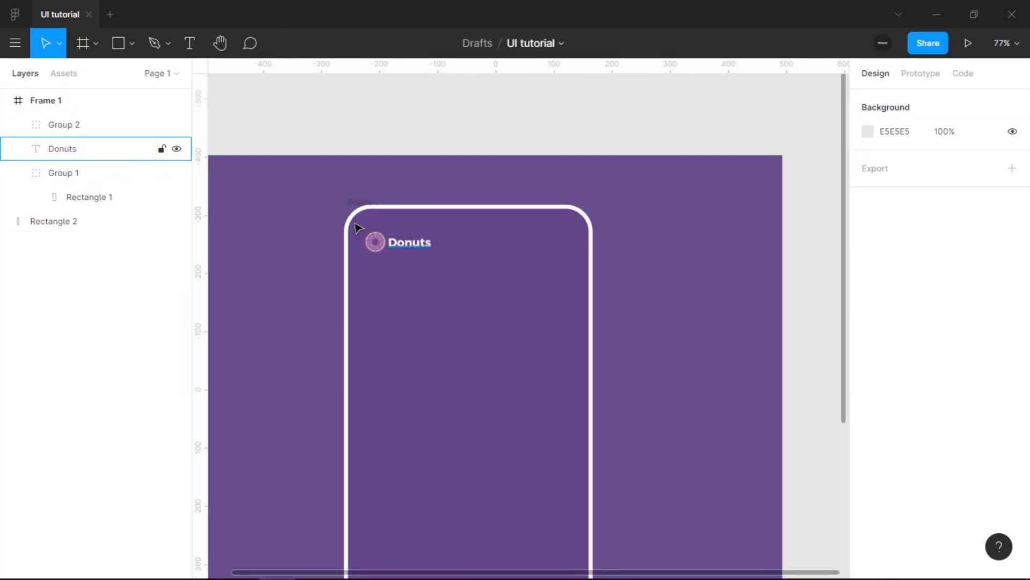
pyautogui.scroll(-3, 426, 244)
pyautogui.scroll(-1, 426, 244)
pyautogui.scroll(3, 439, 202)
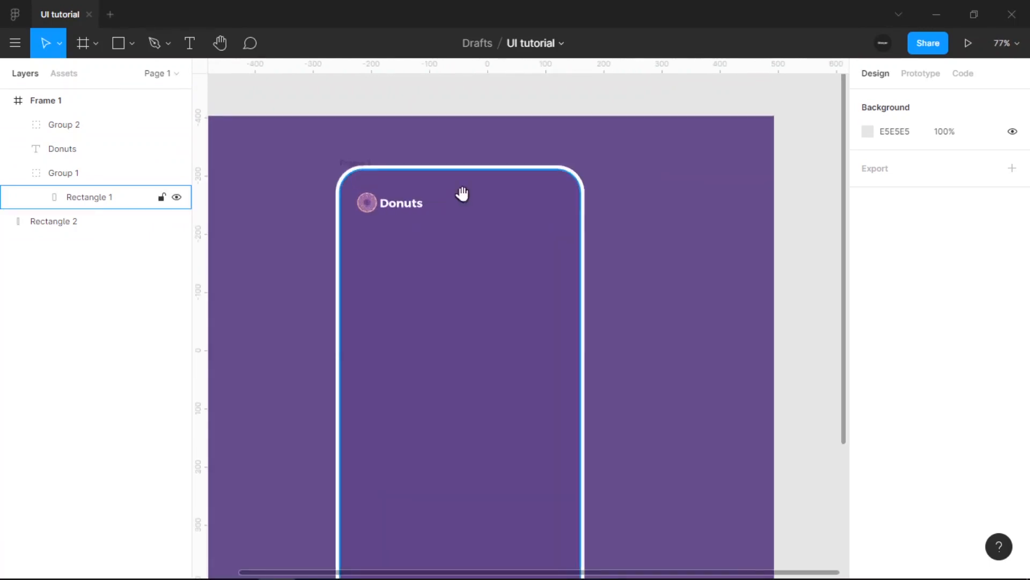
pyautogui.scroll(1, 462, 193)
pyautogui.scroll(-2, 443, 240)
# Search the Iconify plugin for "menu" and browse to the second page of icon results
pyautogui.rightClick(393, 151)
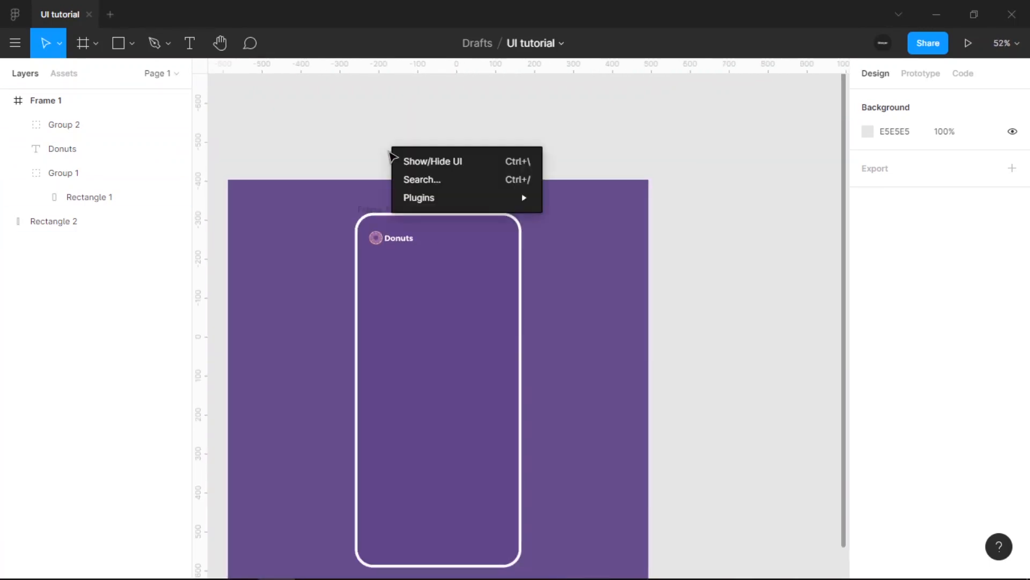
pyautogui.moveTo(467, 200)
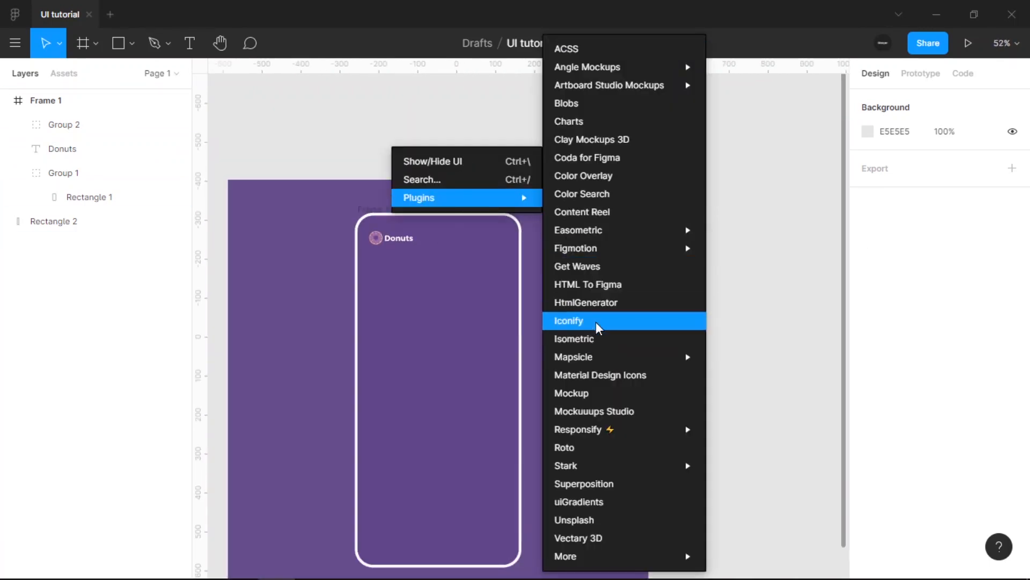
pyautogui.click(569, 320)
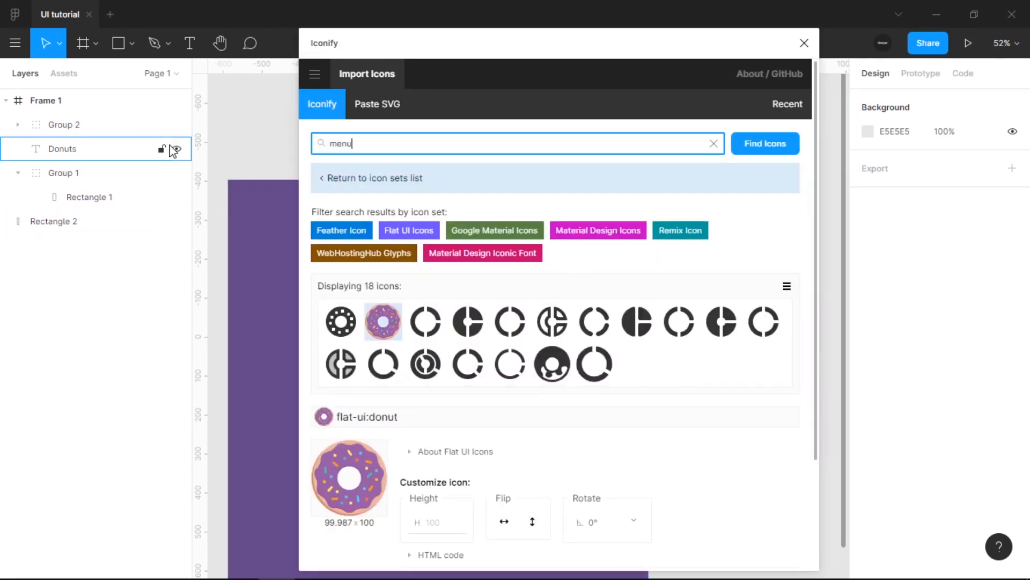
pyautogui.scroll(-5, 429, 250)
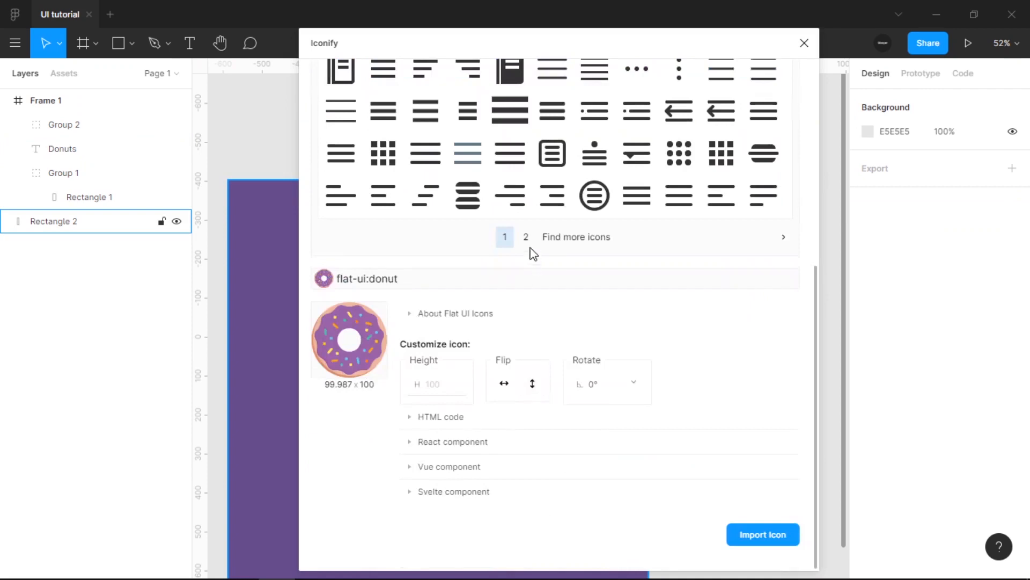
pyautogui.click(526, 237)
pyautogui.scroll(2, 533, 384)
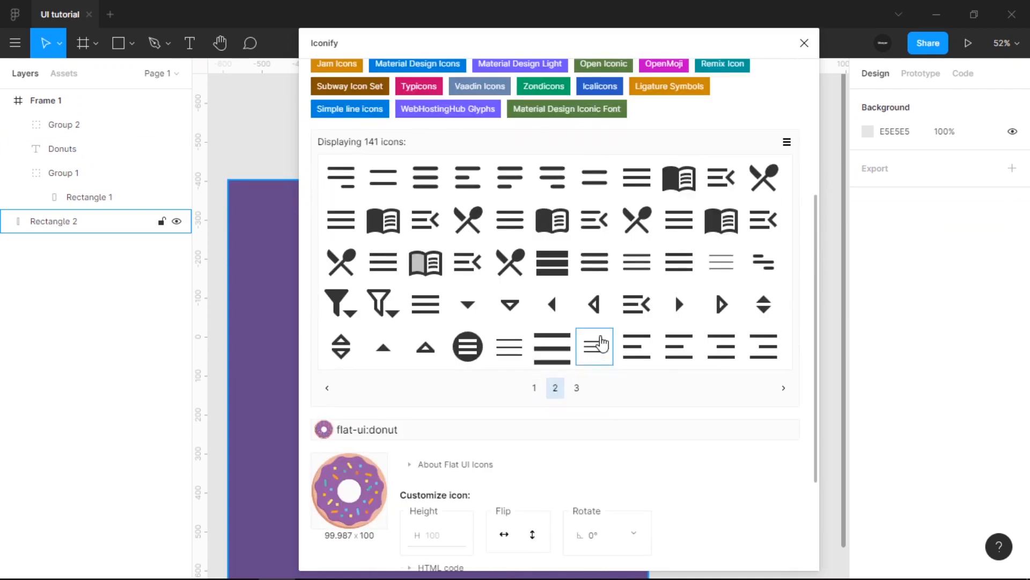
pyautogui.scroll(1, 655, 345)
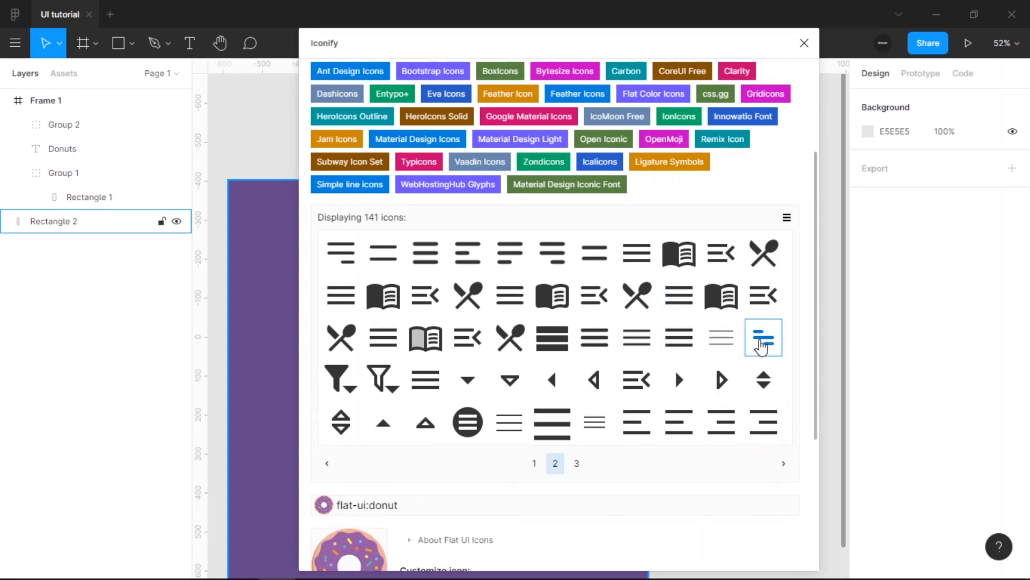
# Import the jam:menu icon with staggered bars at 24 × 24 and close the plugin
pyautogui.click(762, 347)
pyautogui.scroll(-4, 671, 370)
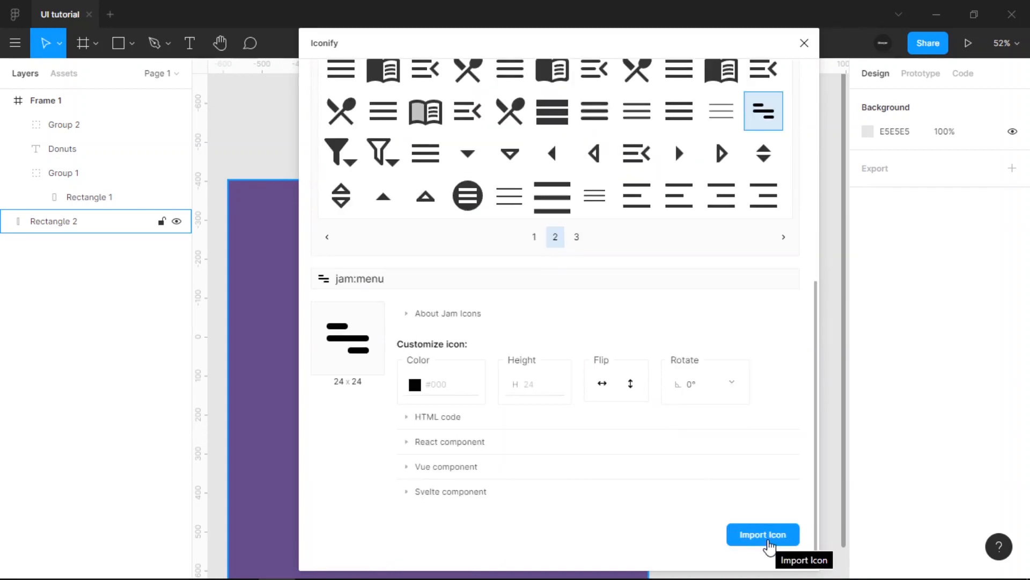
pyautogui.click(770, 546)
pyautogui.click(804, 43)
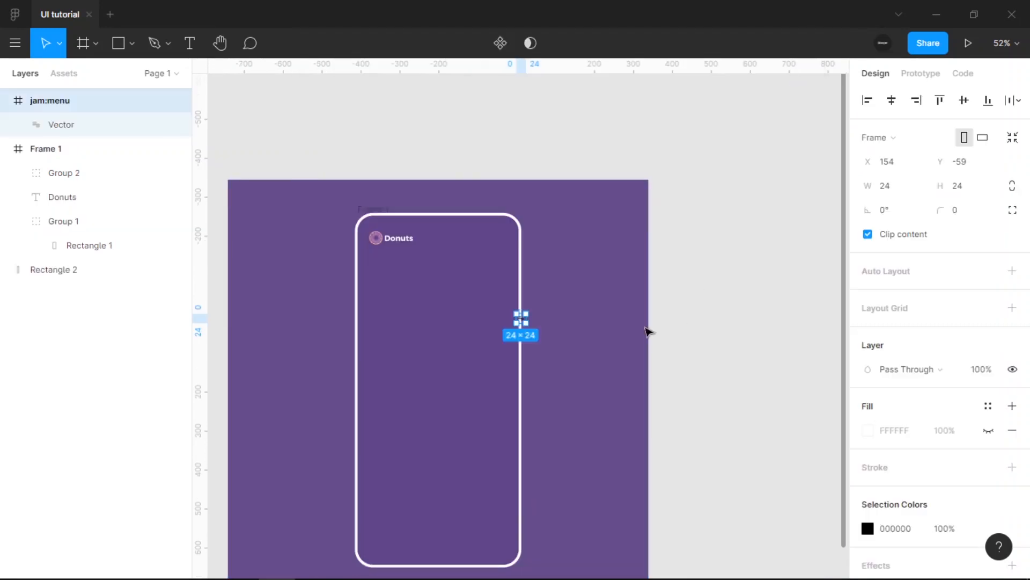
# Take the menu vector out of the jam:menu frame, delete the emptied frame and place the vector inside Frame 1
pyautogui.click(111, 133)
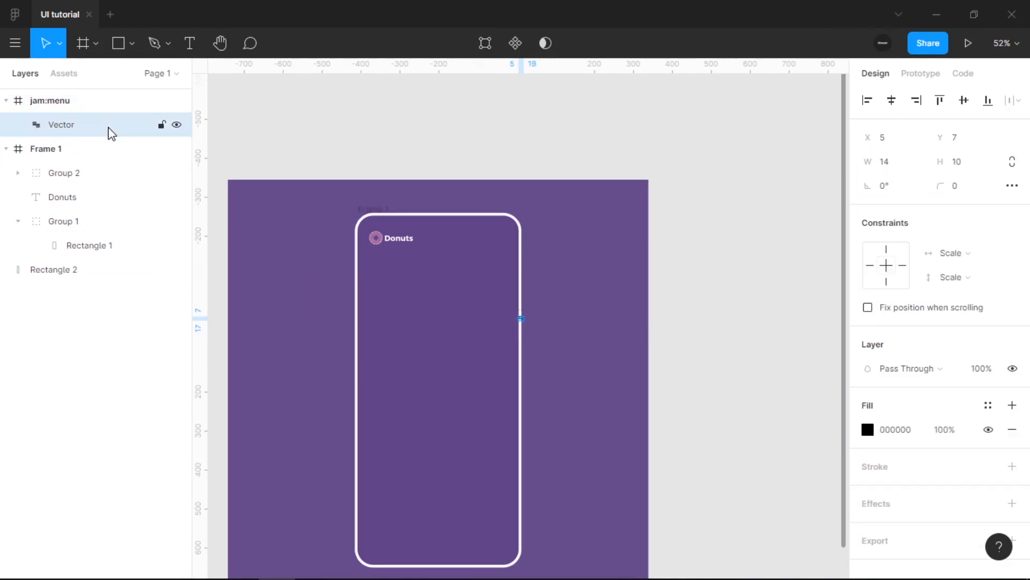
pyautogui.moveTo(85, 132); pyautogui.dragTo(94, 89)
pyautogui.click(82, 130)
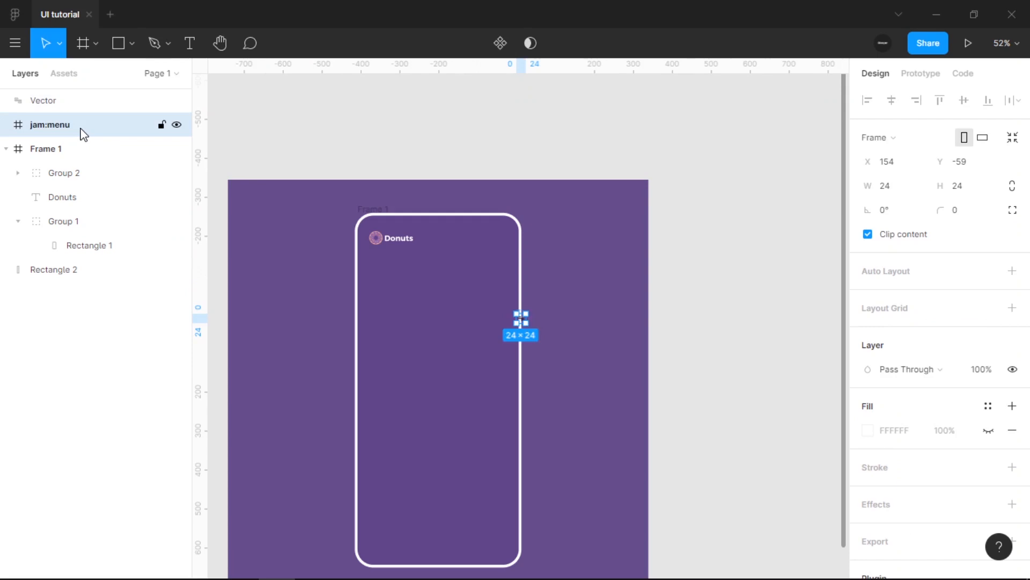
pyautogui.press('Delete')
pyautogui.moveTo(81, 105); pyautogui.dragTo(55, 141)
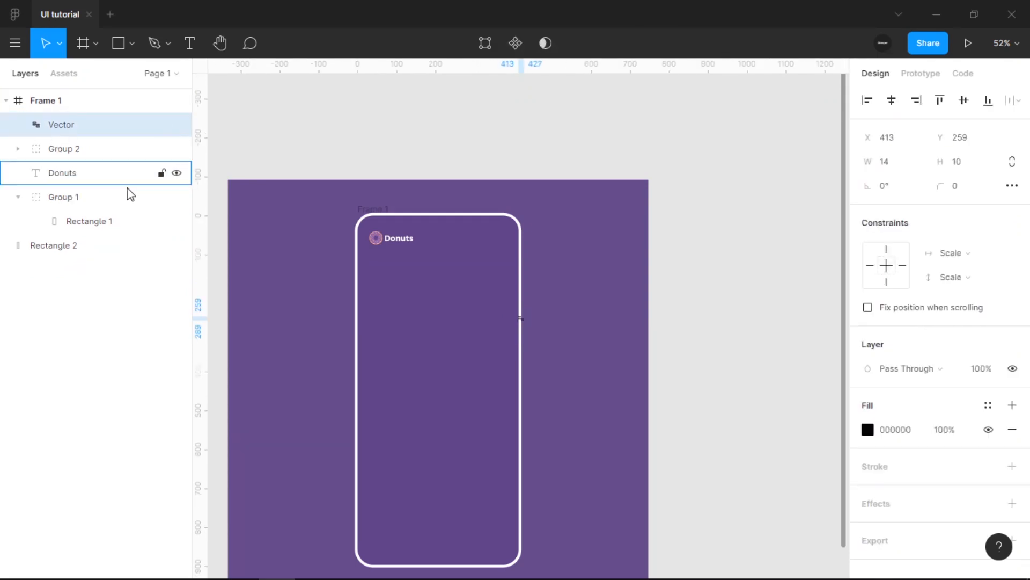
# Set the menu vector's fill colour to FFFFFF
pyautogui.keyDown('ctrl'); pyautogui.scroll(3, 507, 312); pyautogui.keyUp('ctrl')
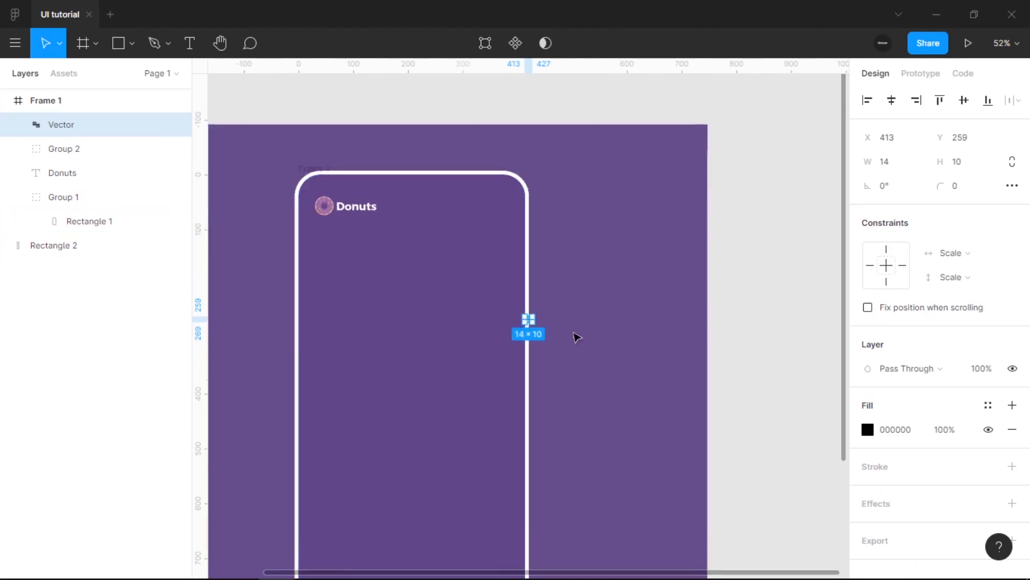
pyautogui.click(885, 432)
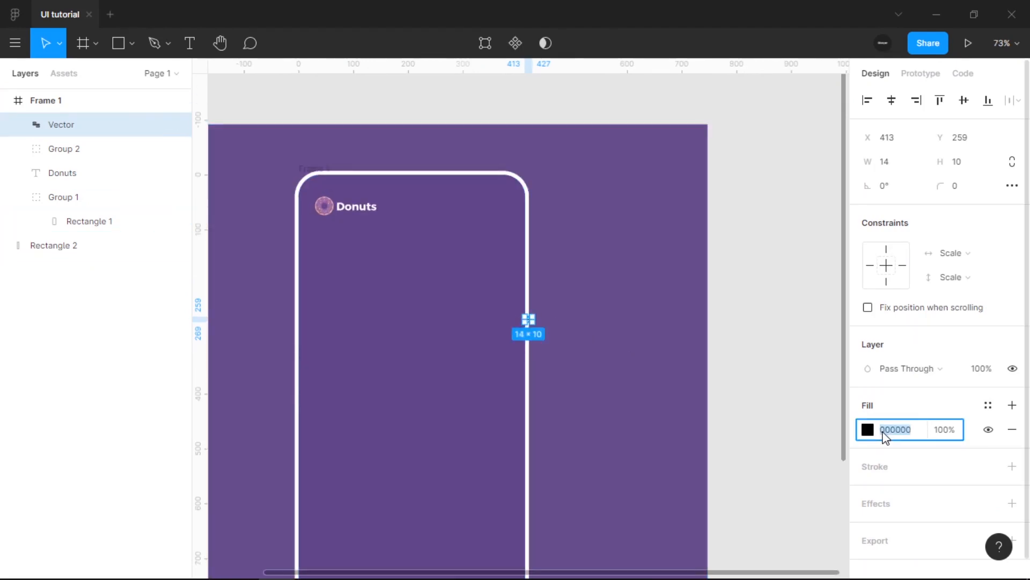
pyautogui.write('ffffff')
pyautogui.press('Return')
# Enlarge the menu vector to 28 × 20 and move it into the phone header at X 310, Y 54
pyautogui.keyDown('ctrl'); pyautogui.scroll(4, 529, 319); pyautogui.keyUp('ctrl')
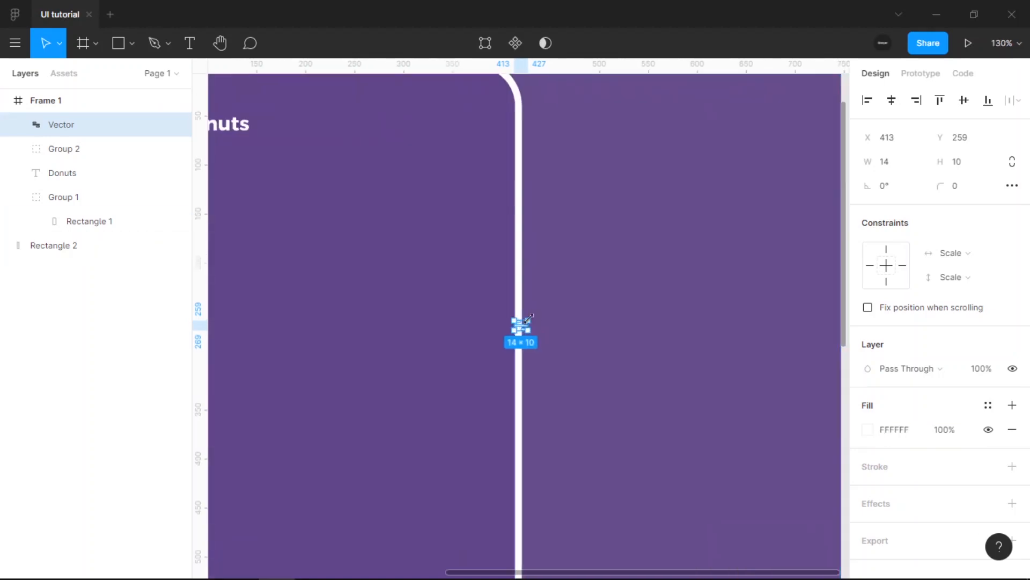
pyautogui.moveTo(527, 330); pyautogui.dragTo(435, 139)
pyautogui.scroll(1, 432, 140)
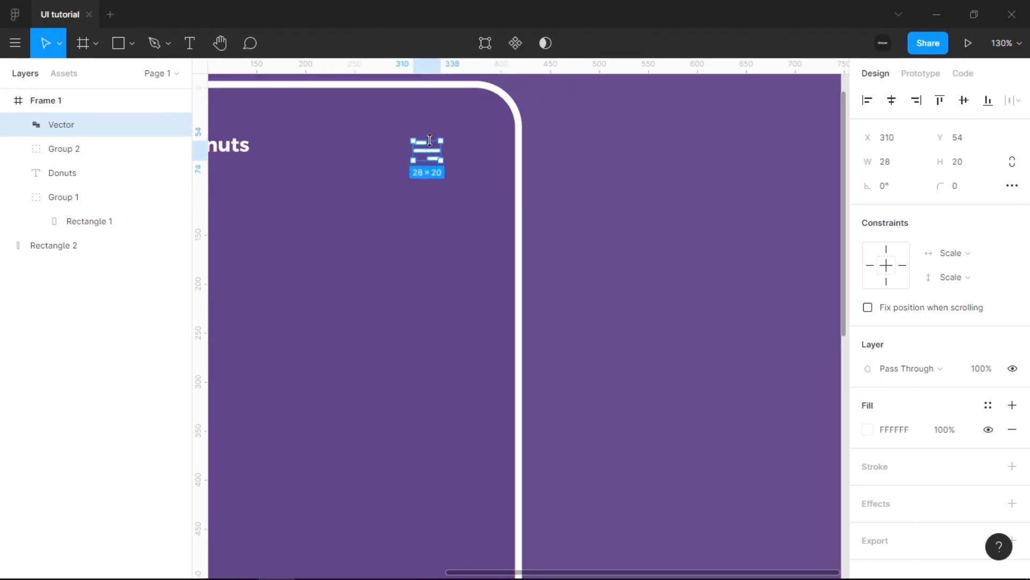
pyautogui.scroll(1, 436, 160)
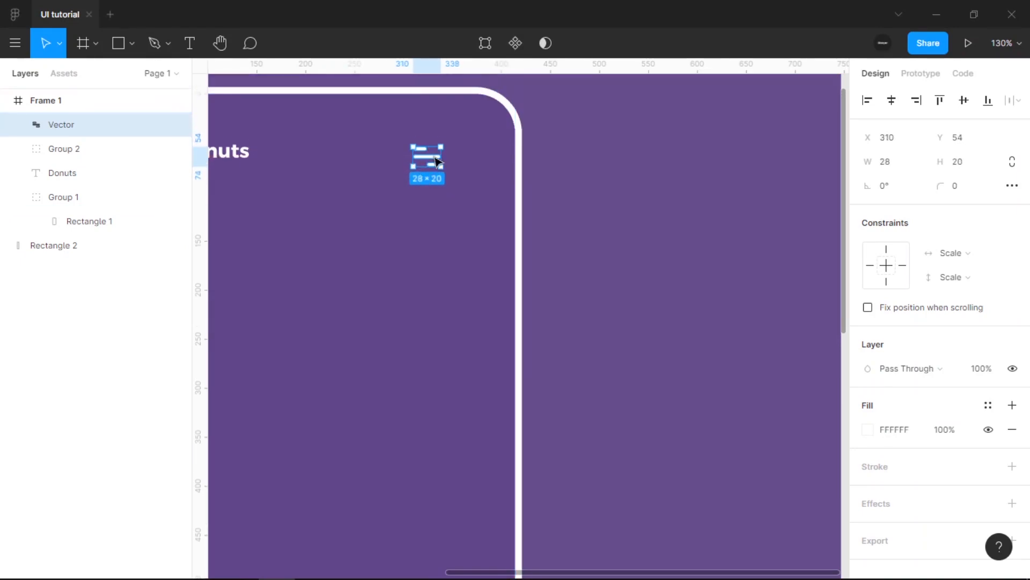
# Reposition the menu icon to X 346, Y 50, 40 px from Frame 1's right edge, and deselect it
pyautogui.moveTo(433, 161); pyautogui.dragTo(466, 165)
pyautogui.press('Delete')
pyautogui.press('alt')
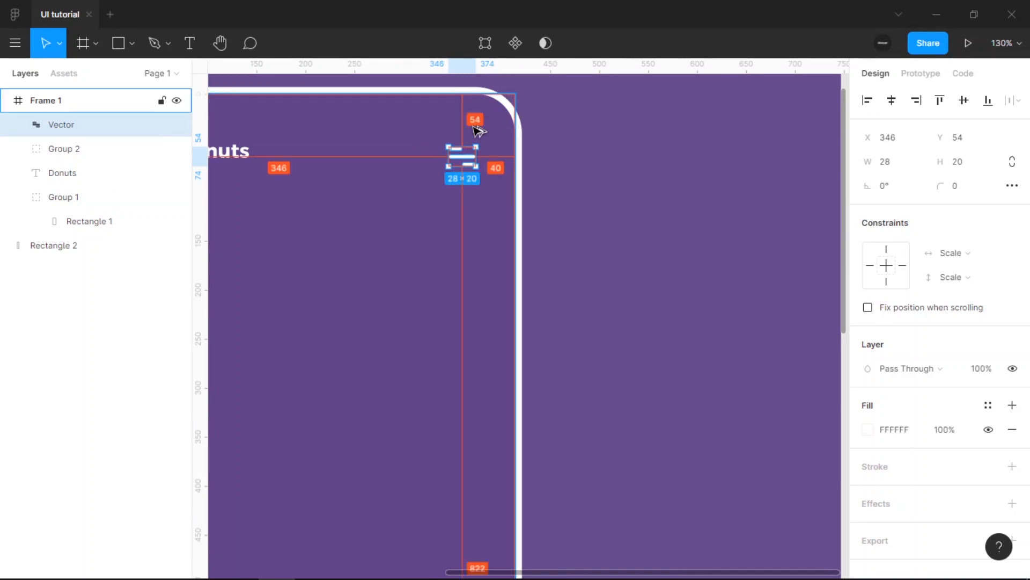
pyautogui.press('Up')
pyautogui.press('Up')
pyautogui.press('Up')
pyautogui.press('Up')
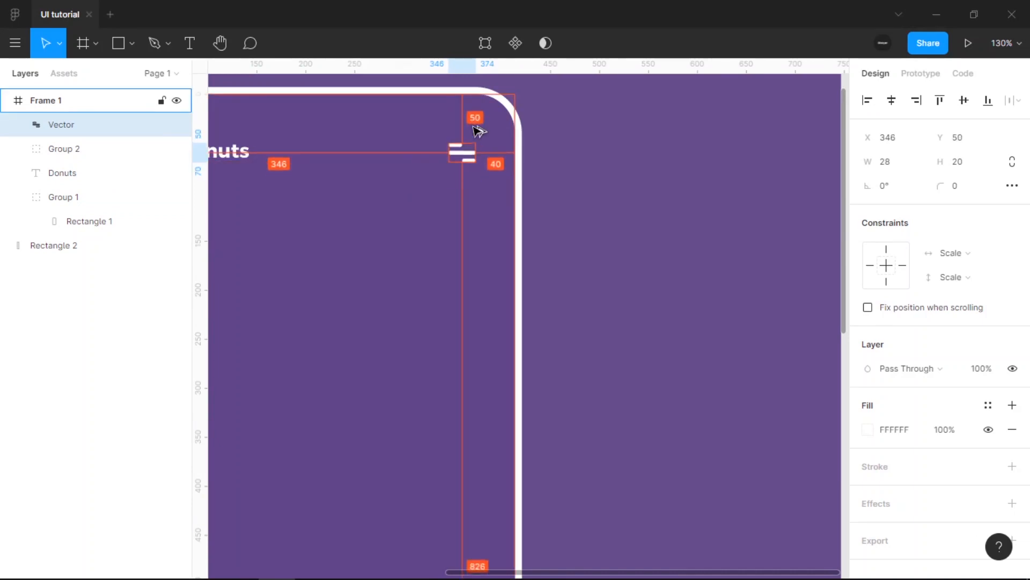
pyautogui.scroll(-3, 509, 169)
pyautogui.click(704, 194)
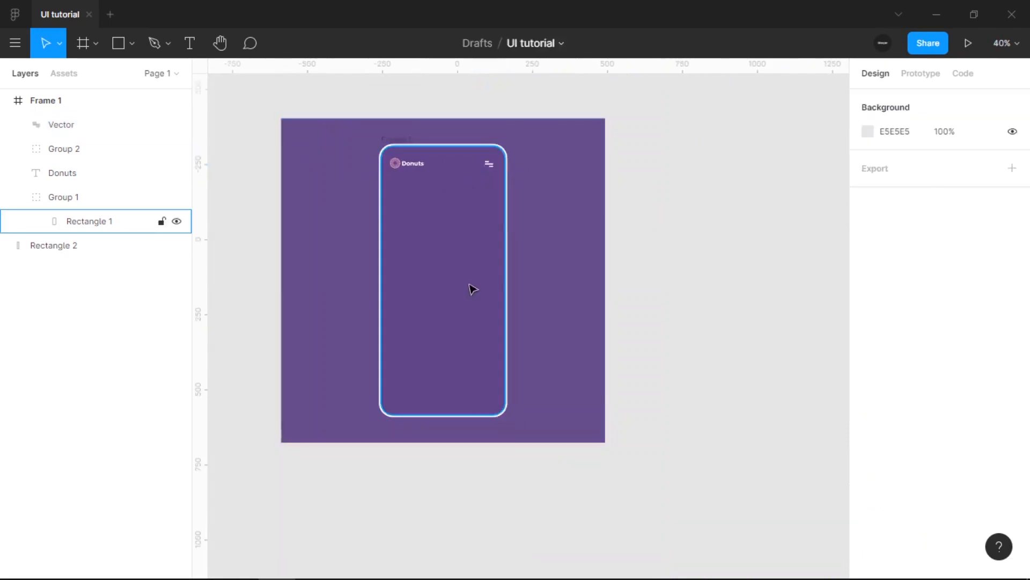
# Change the fill of the phone screen group to the deeper purple 43157C
pyautogui.scroll(1, 442, 247)
pyautogui.click(457, 259)
pyautogui.click(444, 346)
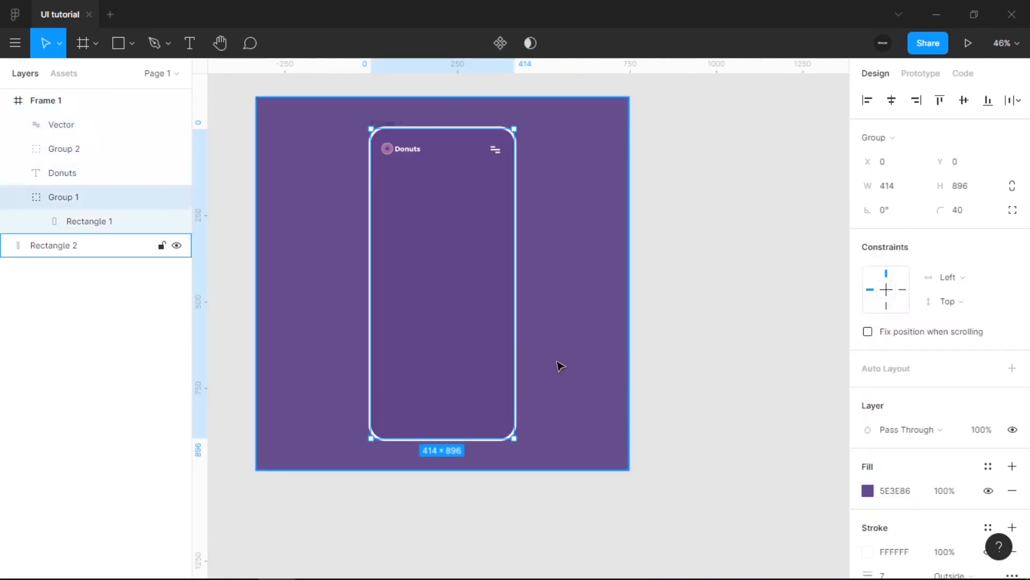
pyautogui.click(867, 490)
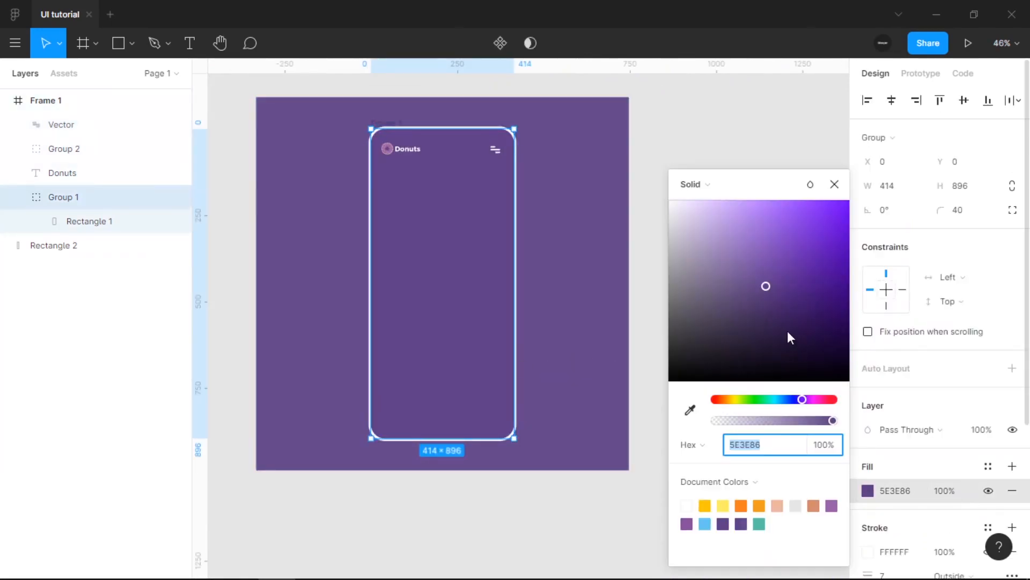
pyautogui.moveTo(788, 331); pyautogui.dragTo(819, 298)
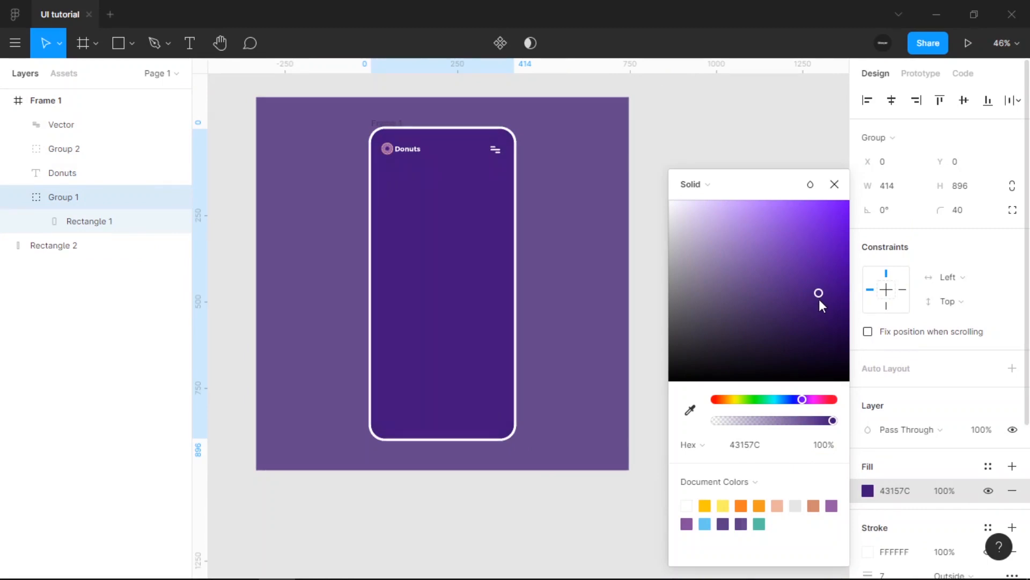
# Copy the phone screen's fill colour 43157C to the large background rectangle and deselect it
pyautogui.click(895, 490)
pyautogui.hotkey('ctrl', 'c')
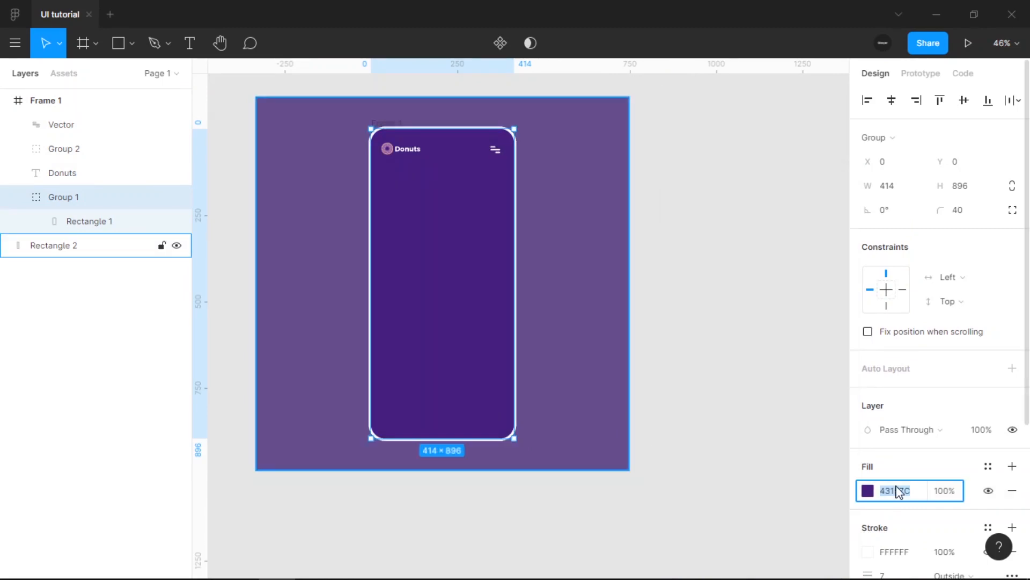
pyautogui.click(559, 268)
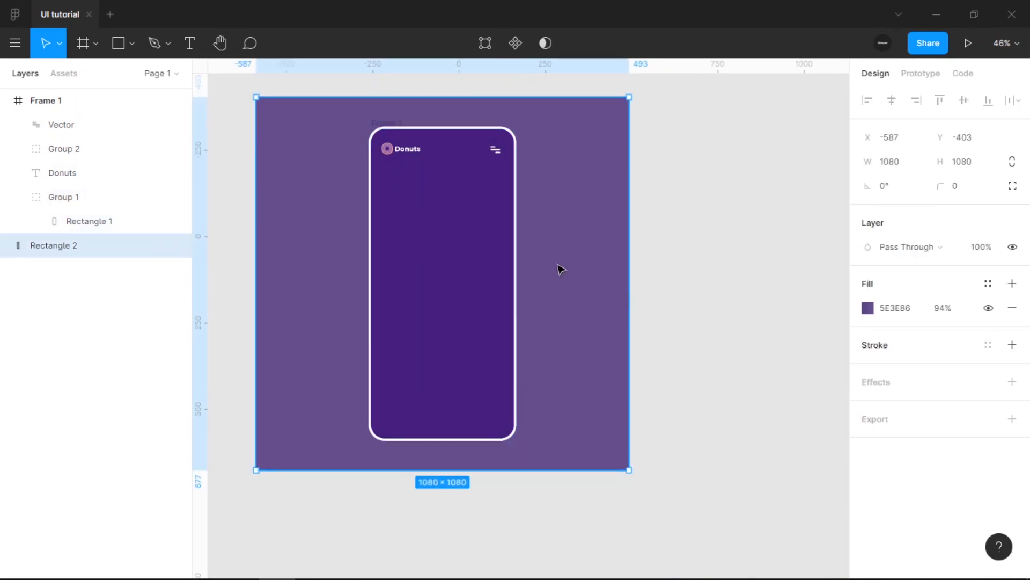
pyautogui.click(900, 319)
pyautogui.hotkey('ctrl', 'v')
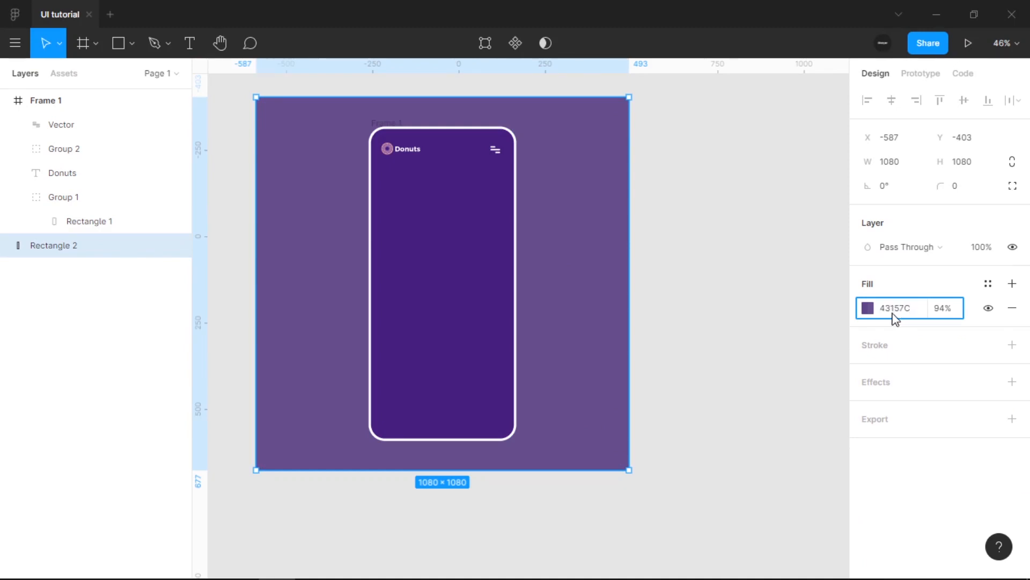
pyautogui.press('Return')
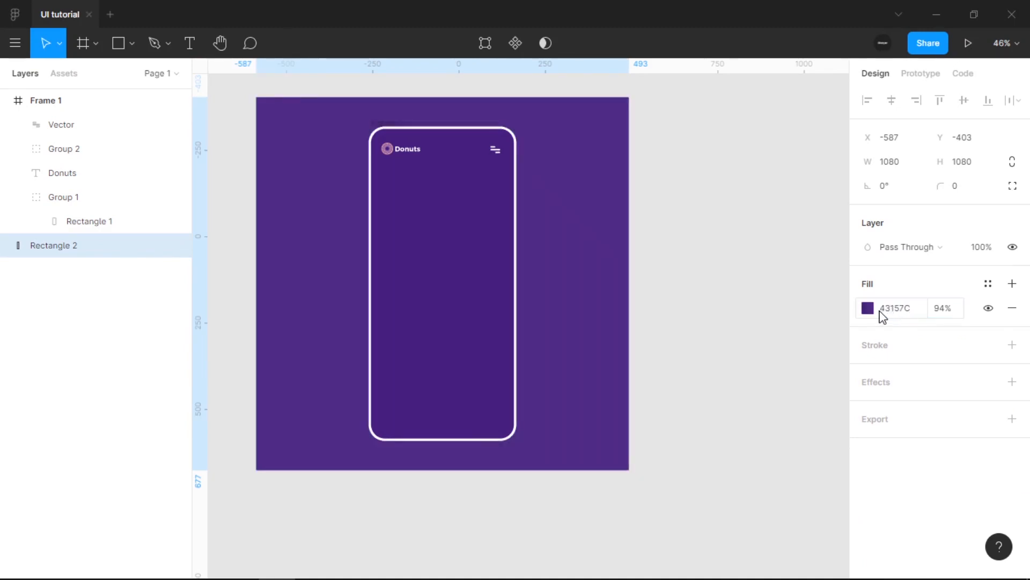
pyautogui.click(639, 472)
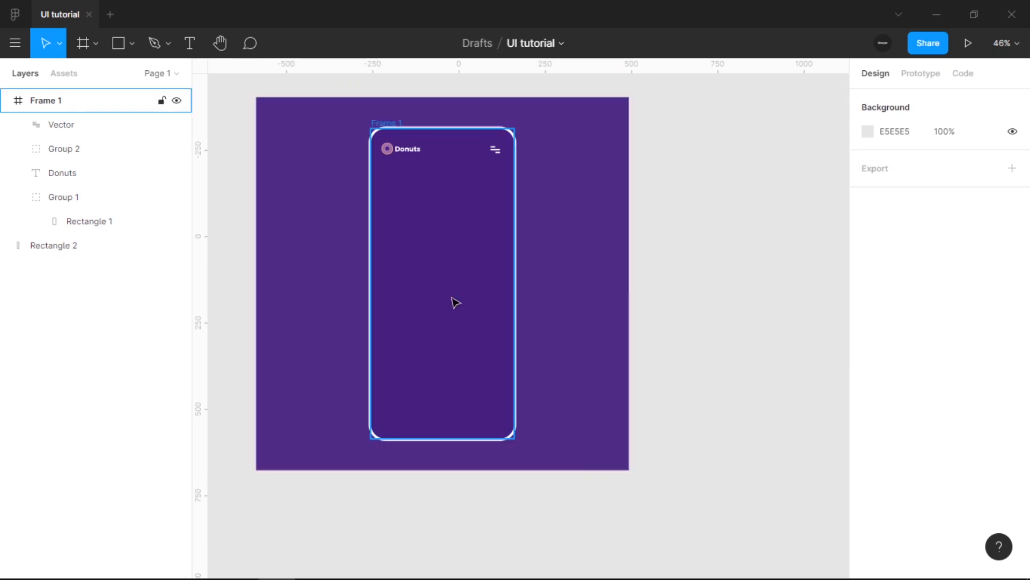
# Move Frame 1 to X -461, Y -311, towards the left side of the background rectangle
pyautogui.click(440, 349)
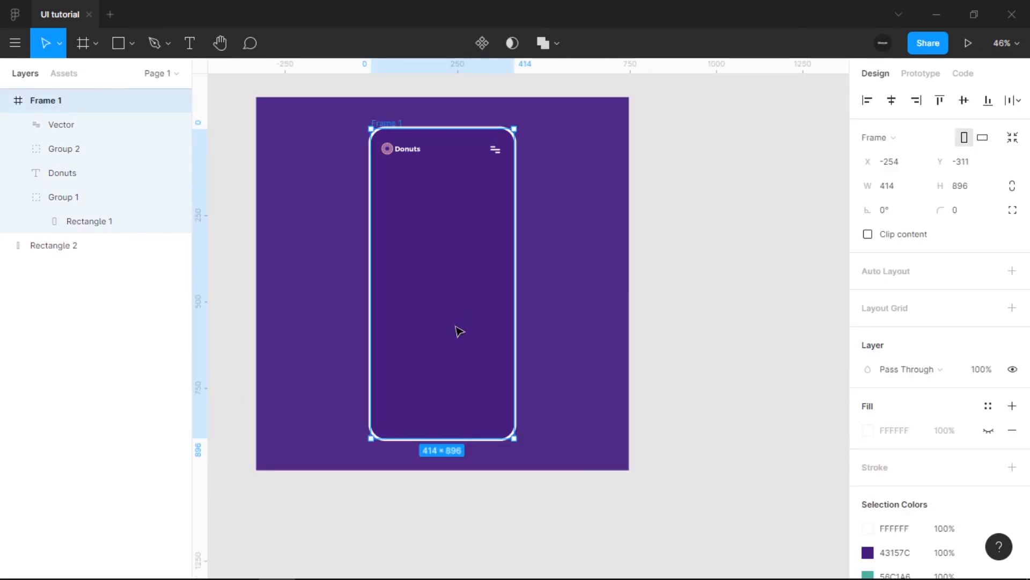
pyautogui.moveTo(460, 332); pyautogui.dragTo(382, 322)
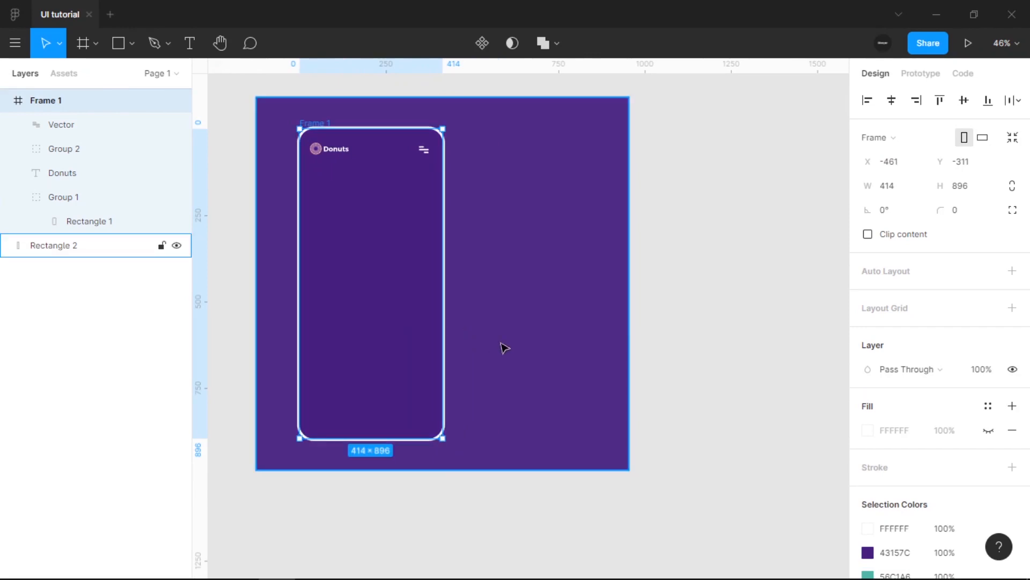
pyautogui.click(713, 423)
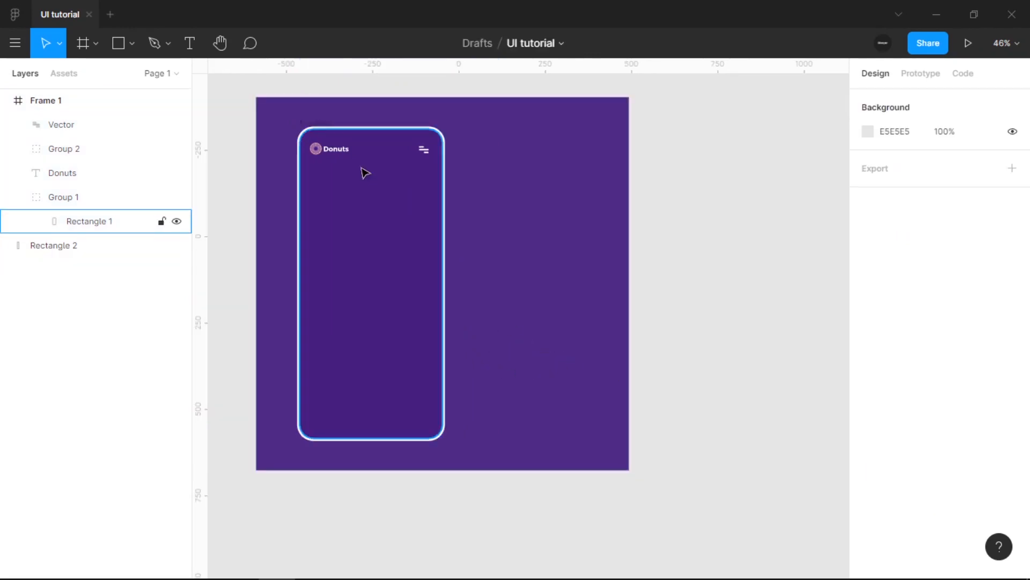
# Add the text "Taste our delicious donuts" inside Frame 1, below the Donuts header
pyautogui.scroll(5, 317, 156)
pyautogui.hscroll(3, 410, 265)
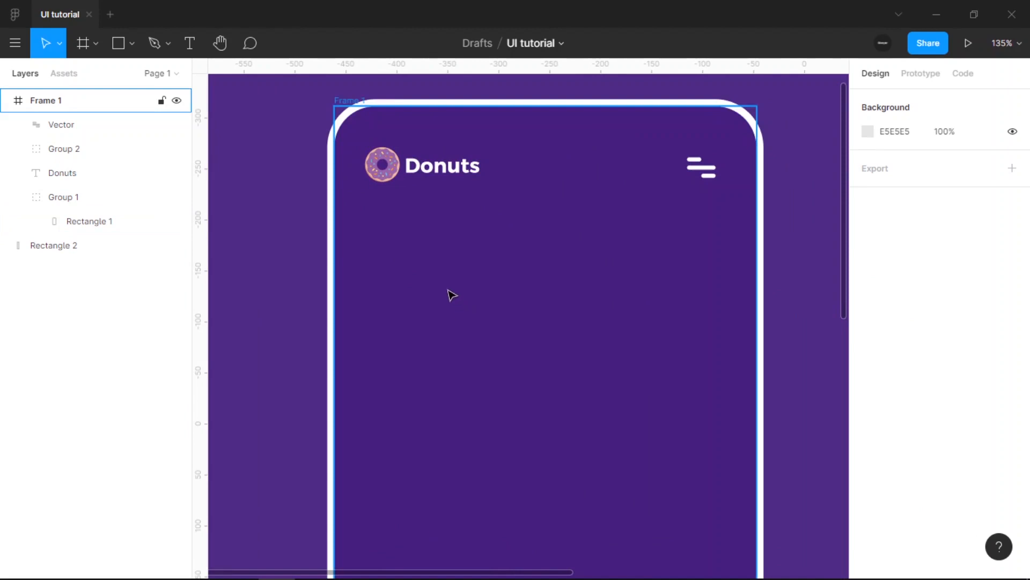
pyautogui.press('t')
pyautogui.scroll(4, 410, 269)
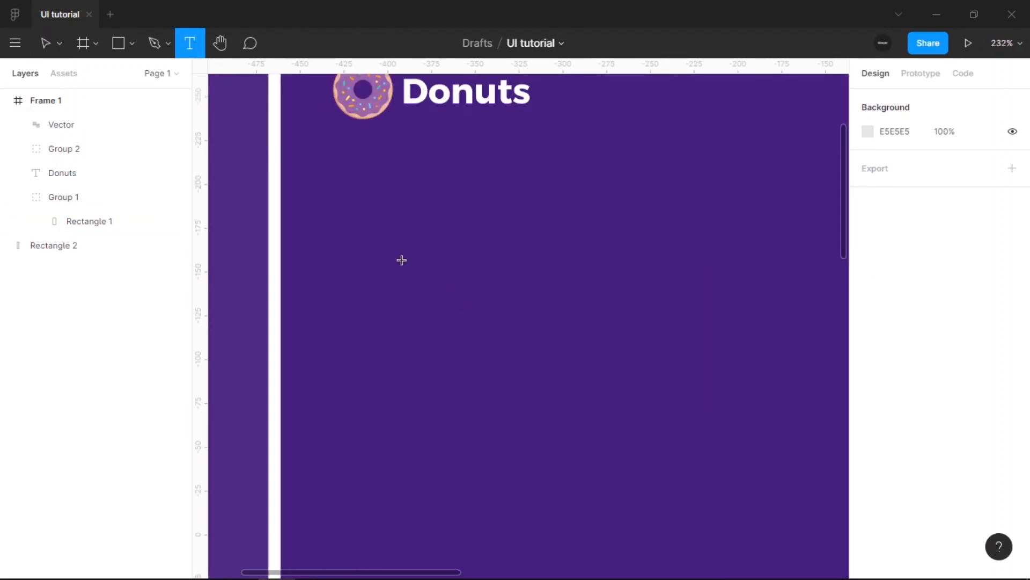
pyautogui.click(397, 216)
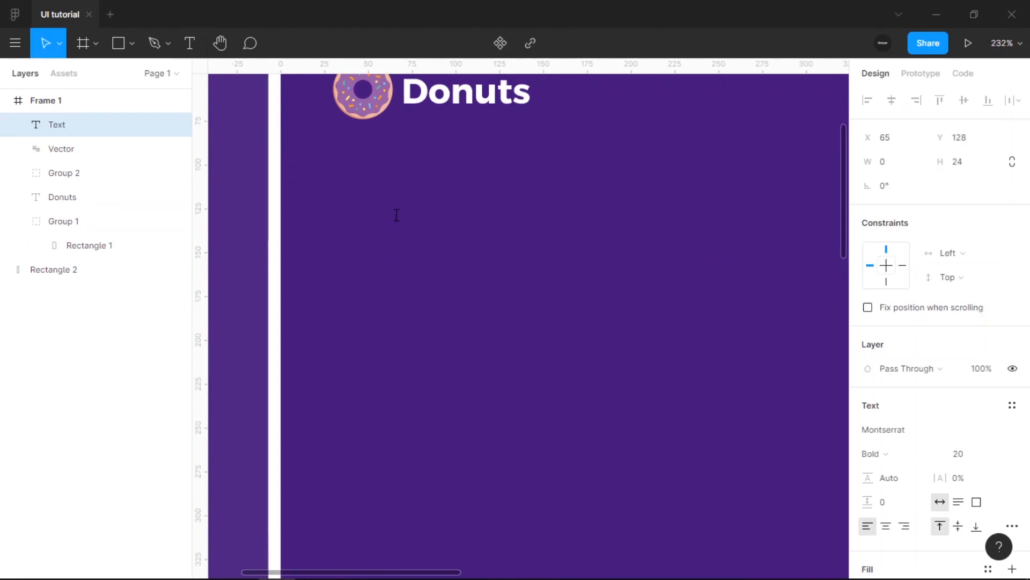
pyautogui.write('Taste i')
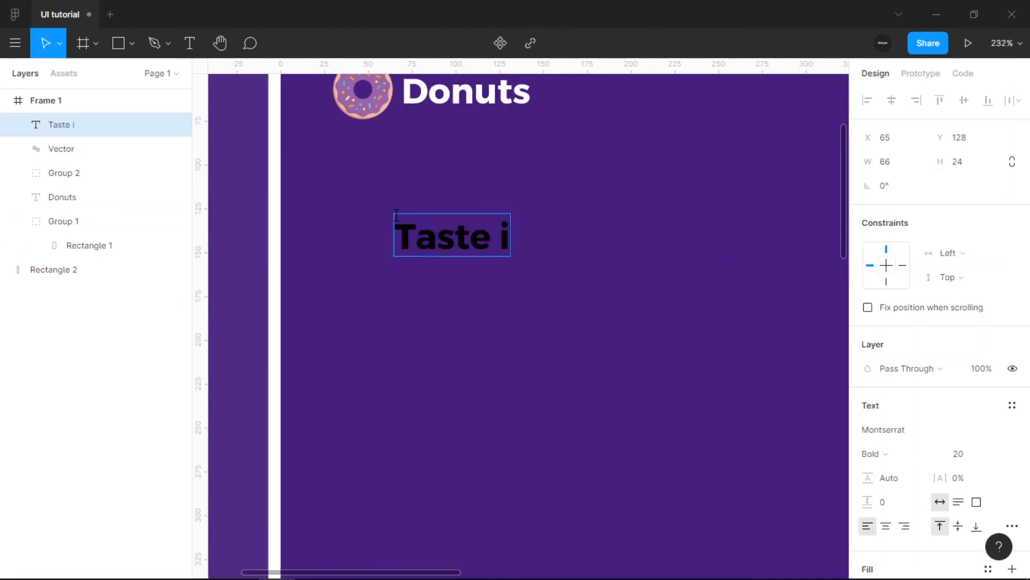
pyautogui.press('BackSpace')
pyautogui.write('our')
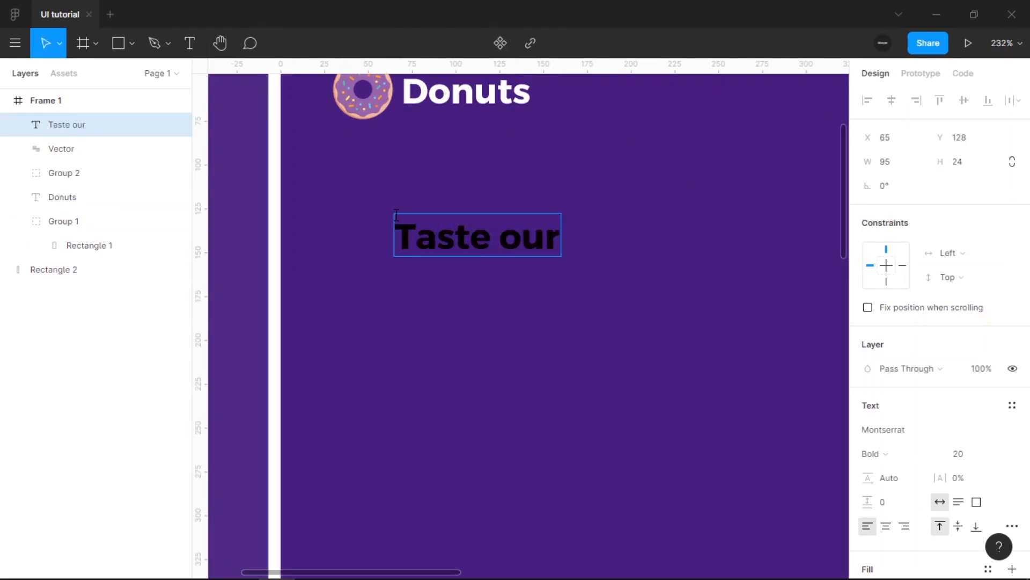
pyautogui.write(' deliciou')
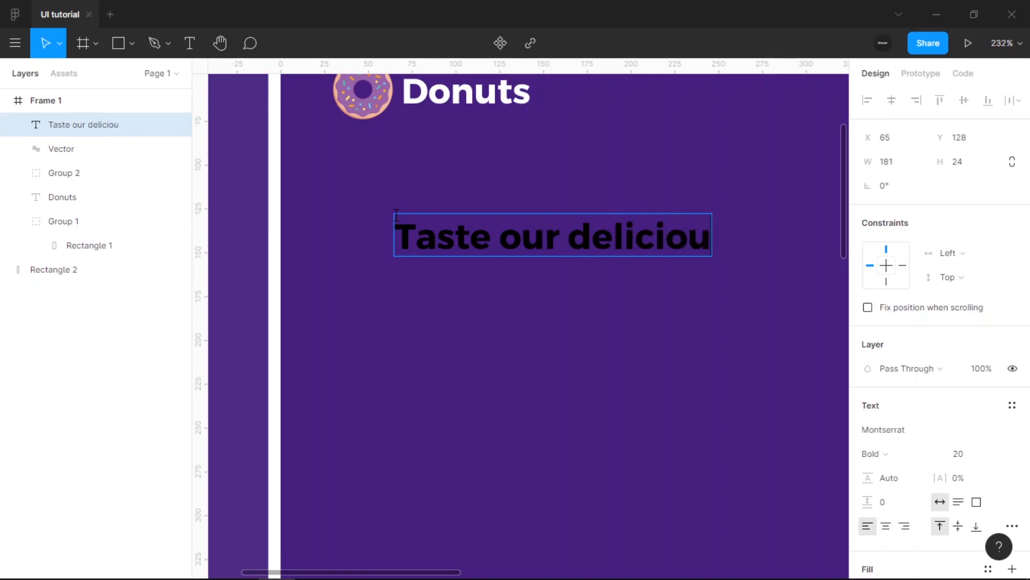
pyautogui.write('s donut')
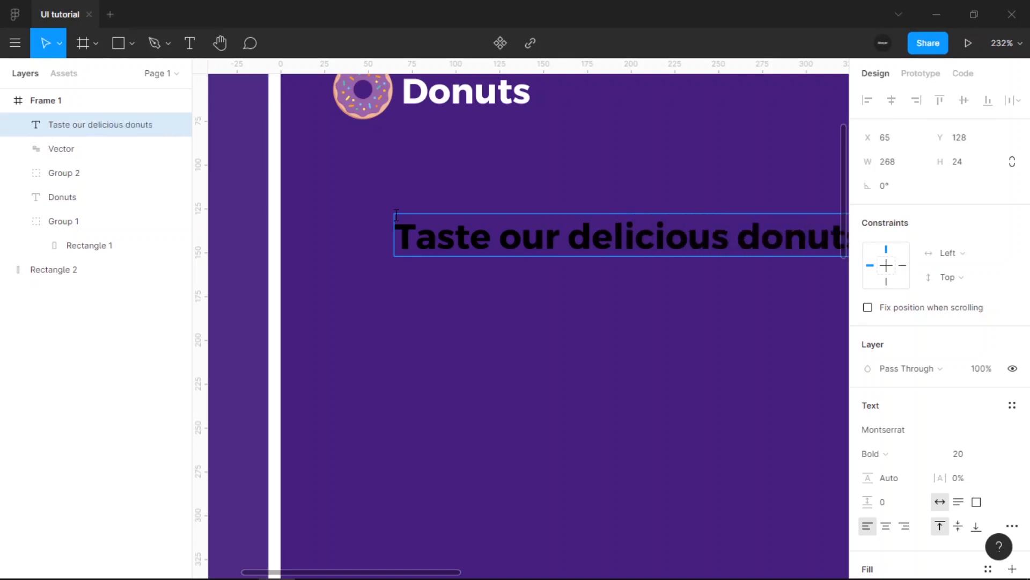
pyautogui.write('s')
pyautogui.scroll(-5, 396, 216)
pyautogui.press('Escape')
# Set the tagline text's fill to white FFFFFF and its font size to 50
pyautogui.scroll(-3, 896, 443)
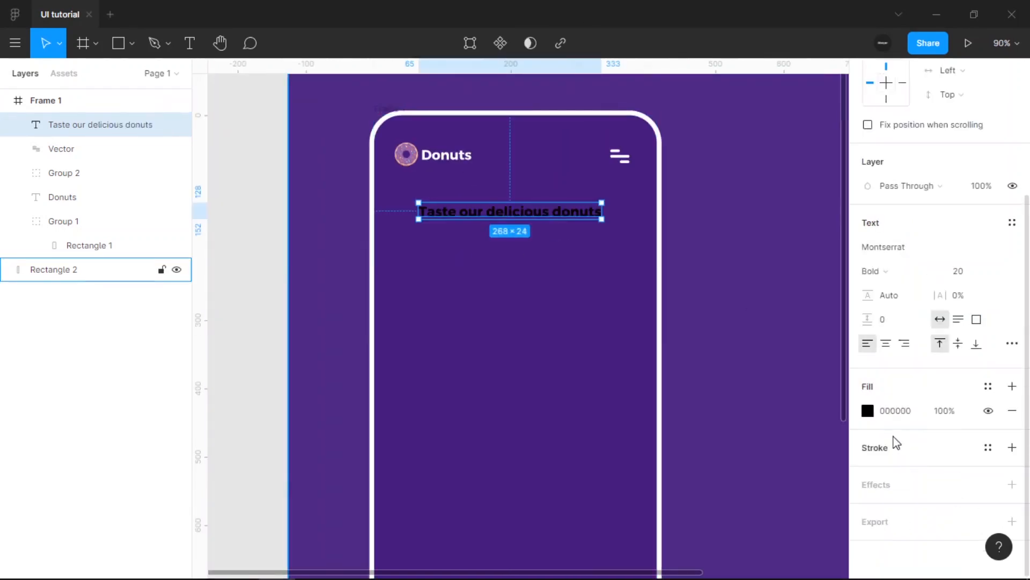
pyautogui.click(905, 412)
pyautogui.write('f')
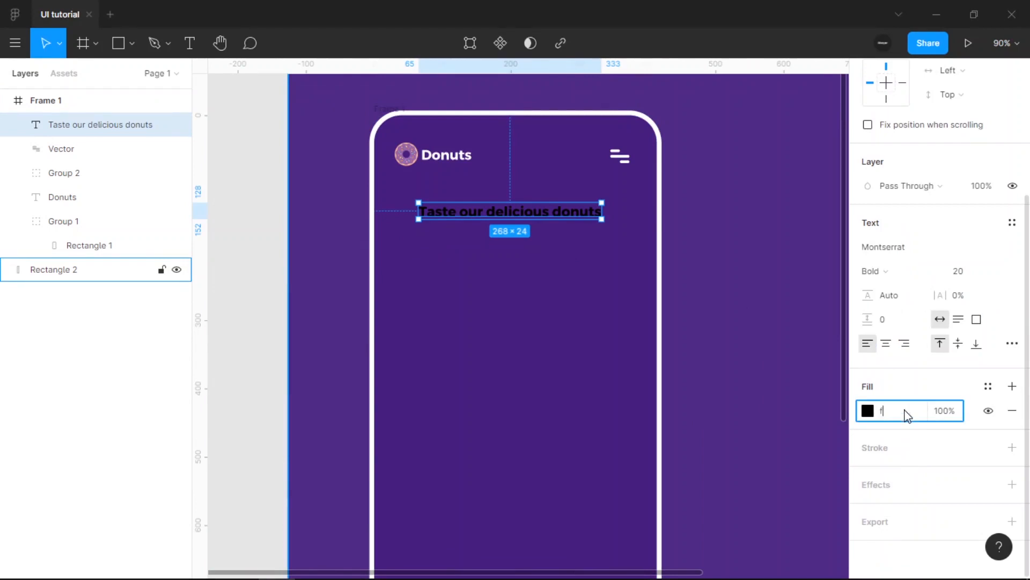
pyautogui.press('Return')
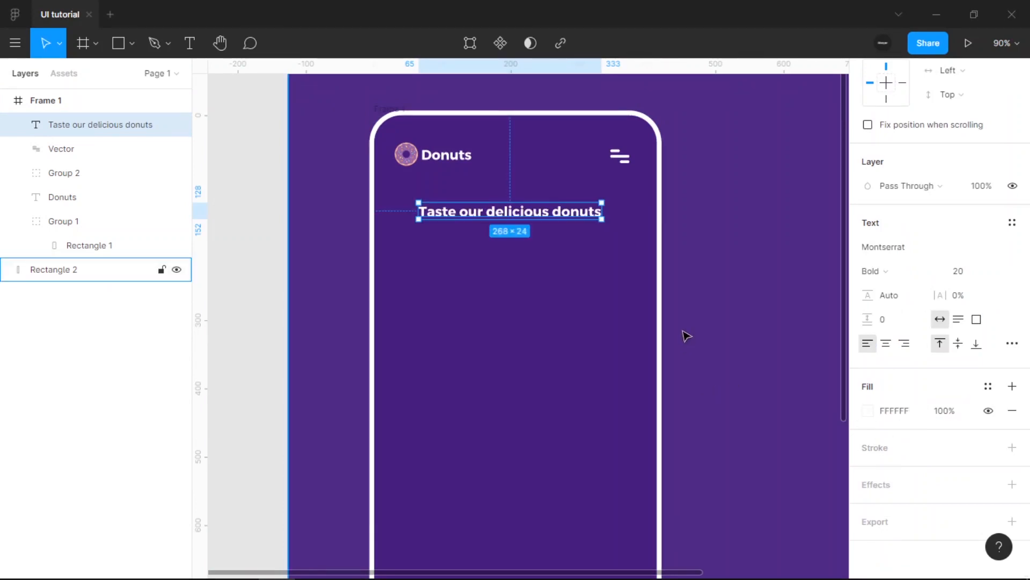
pyautogui.click(977, 273)
pyautogui.write('50')
pyautogui.press('Return')
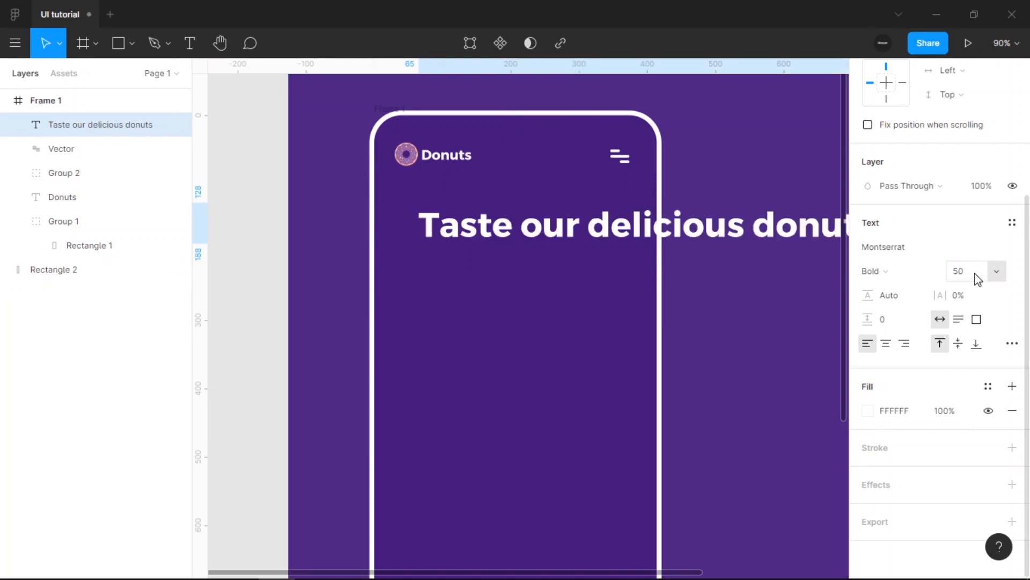
# Narrow the tagline's text box to about 297 px so it wraps onto three lines, and move it to X 31, Y 127
pyautogui.scroll(-3, 376, 247)
pyautogui.moveTo(659, 232); pyautogui.dragTo(515, 230)
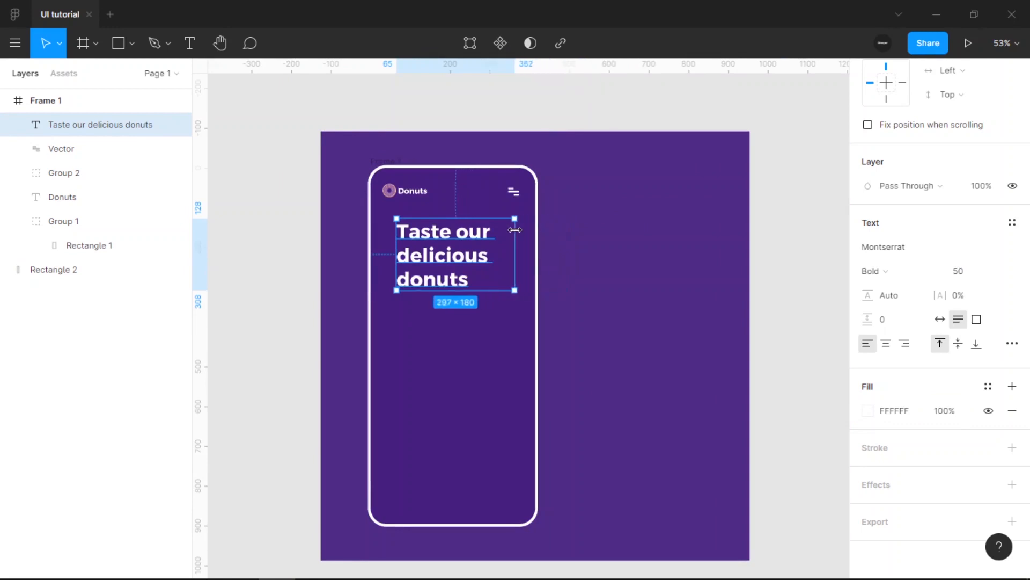
pyautogui.scroll(2, 407, 244)
pyautogui.moveTo(440, 256); pyautogui.dragTo(425, 258)
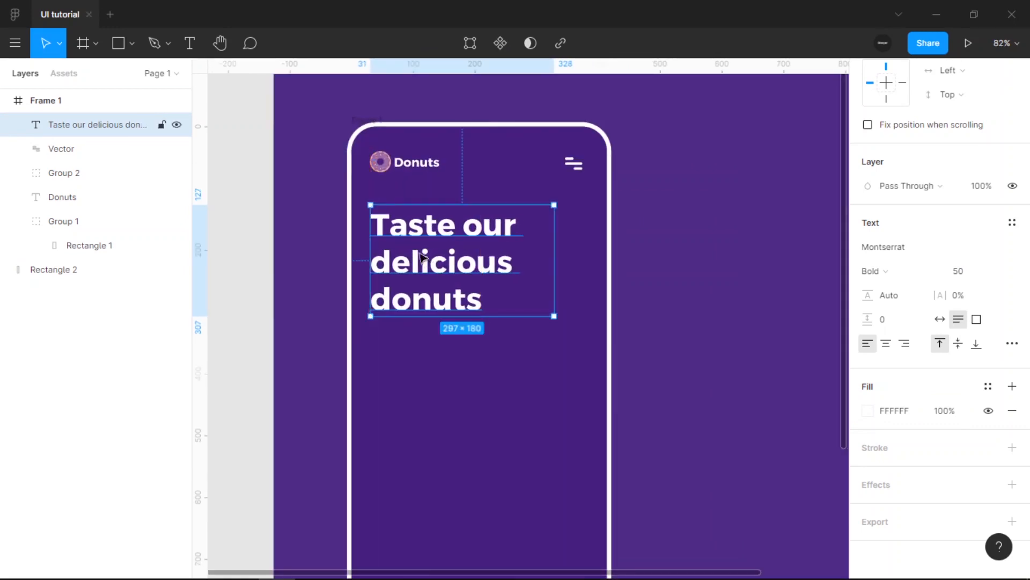
# Place a vertical guide at X 30 in Frame 1, along the left edge of the logo and tagline, and deselect the text
pyautogui.scroll(3, 428, 263)
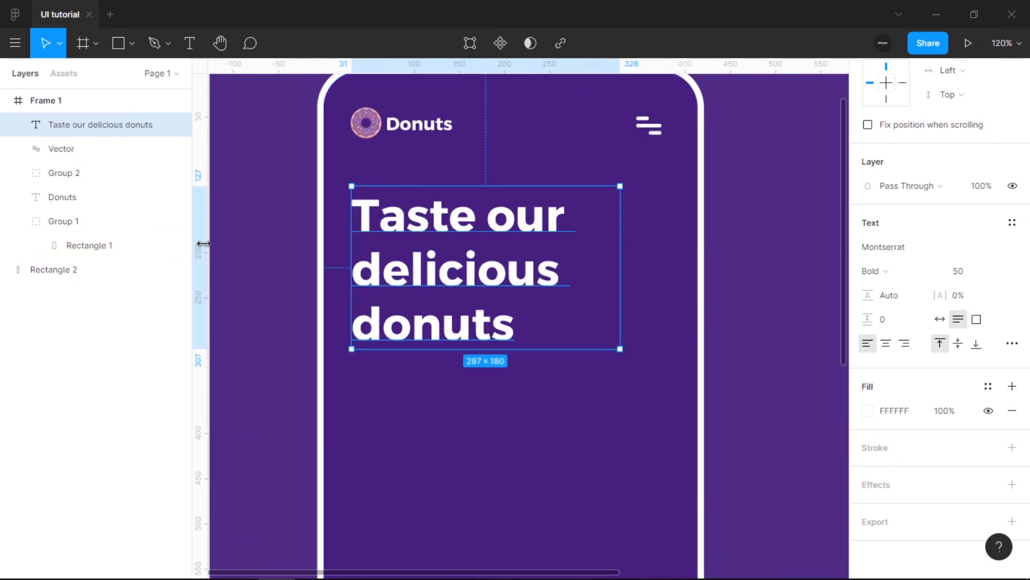
pyautogui.moveTo(200, 242); pyautogui.dragTo(352, 235)
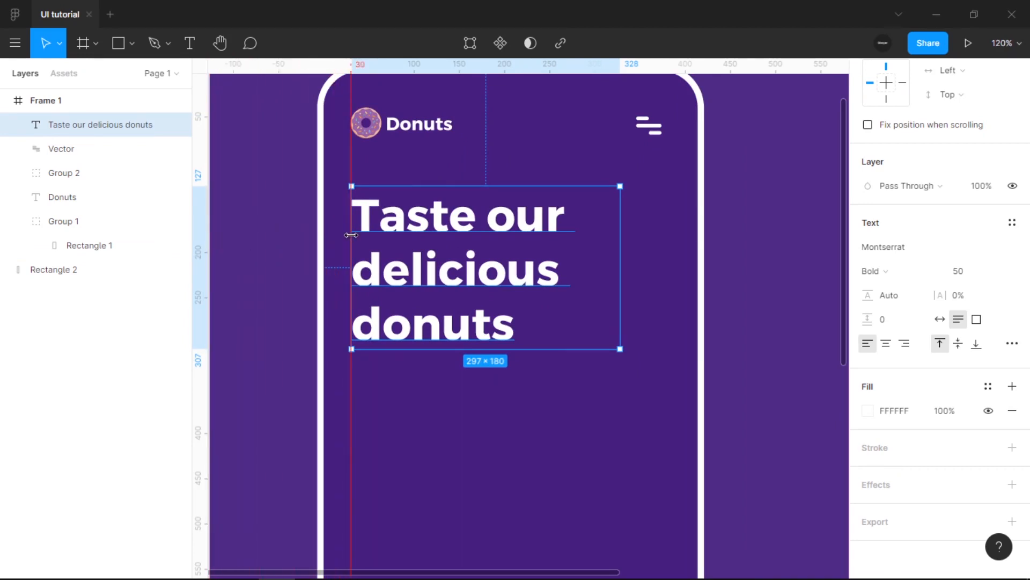
pyautogui.scroll(-5, 351, 235)
pyautogui.click(782, 258)
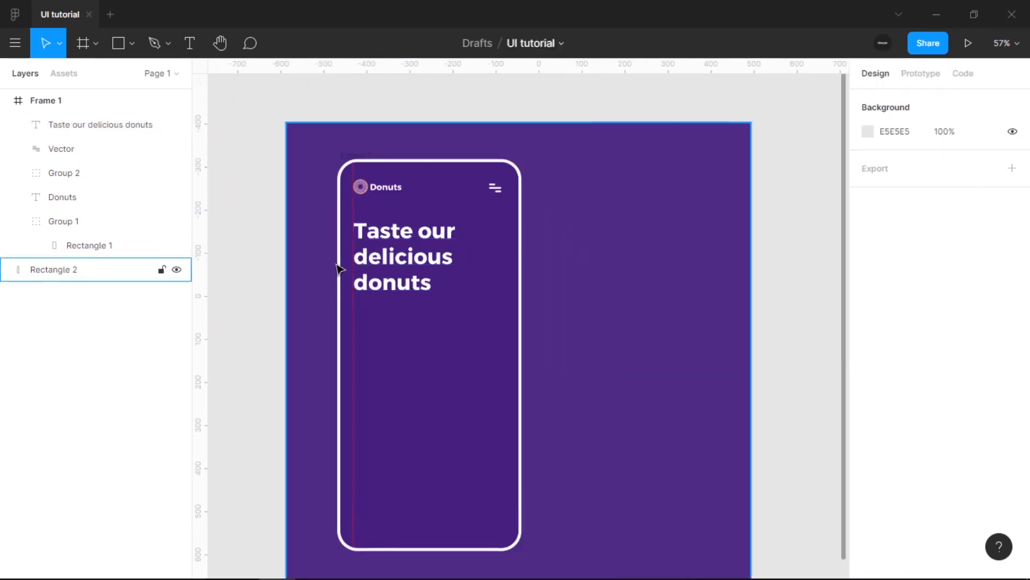
# Nudge the tagline text down to Y 129, checking its distance from the Donuts title
pyautogui.scroll(2, 337, 268)
pyautogui.click(370, 247)
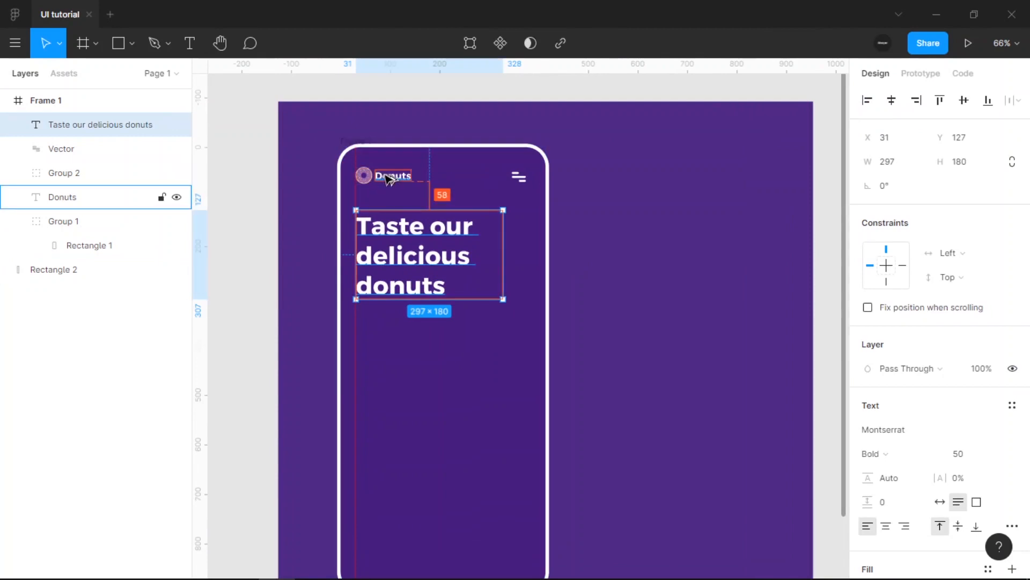
pyautogui.press('Down')
pyautogui.press('Down')
pyautogui.press('Down')
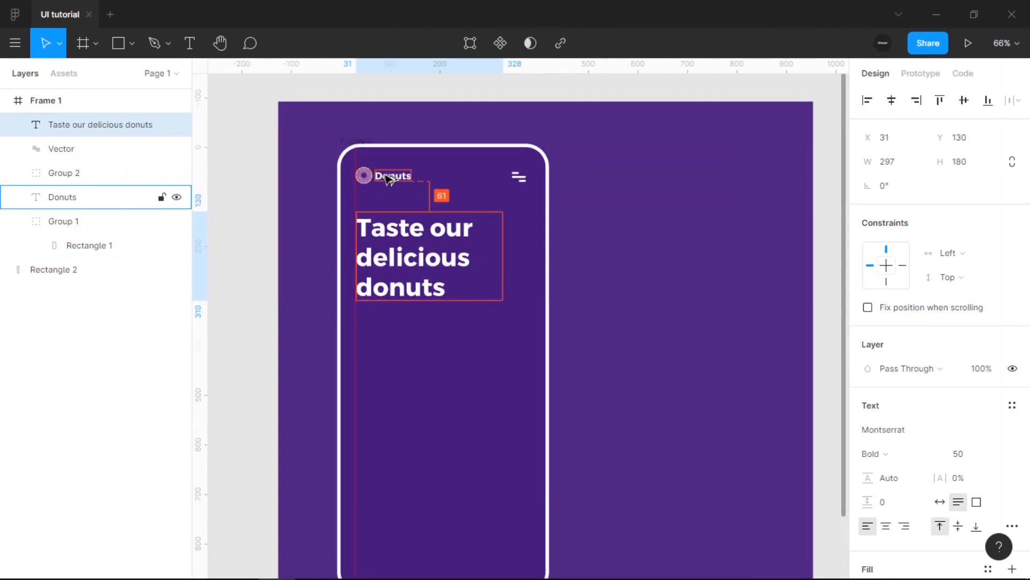
pyautogui.press('Up')
# Duplicate the tagline text and place the copy directly below the original at X 31, Y 326
pyautogui.scroll(-5, 403, 200)
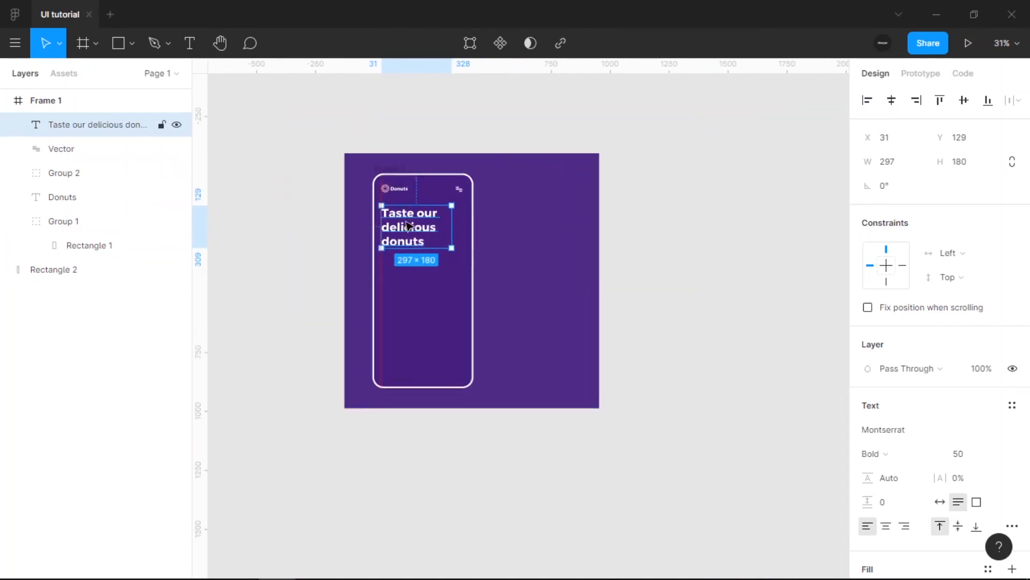
pyautogui.scroll(5, 410, 225)
pyautogui.hotkey('ctrl', 'd')
pyautogui.moveTo(410, 238); pyautogui.dragTo(403, 331)
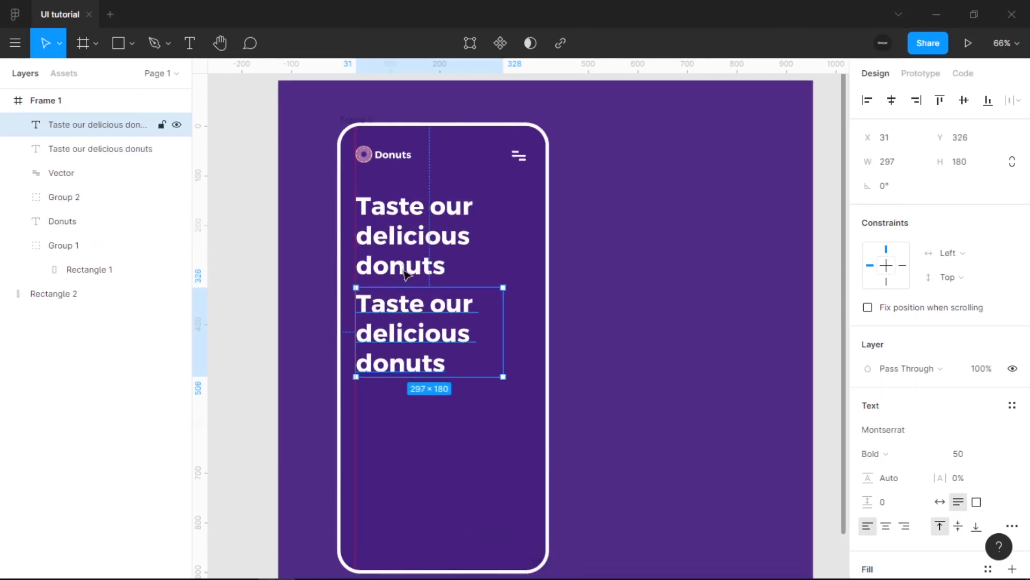
# Replace the duplicated tagline's wording with "New recipe this year"
pyautogui.doubleClick(403, 332)
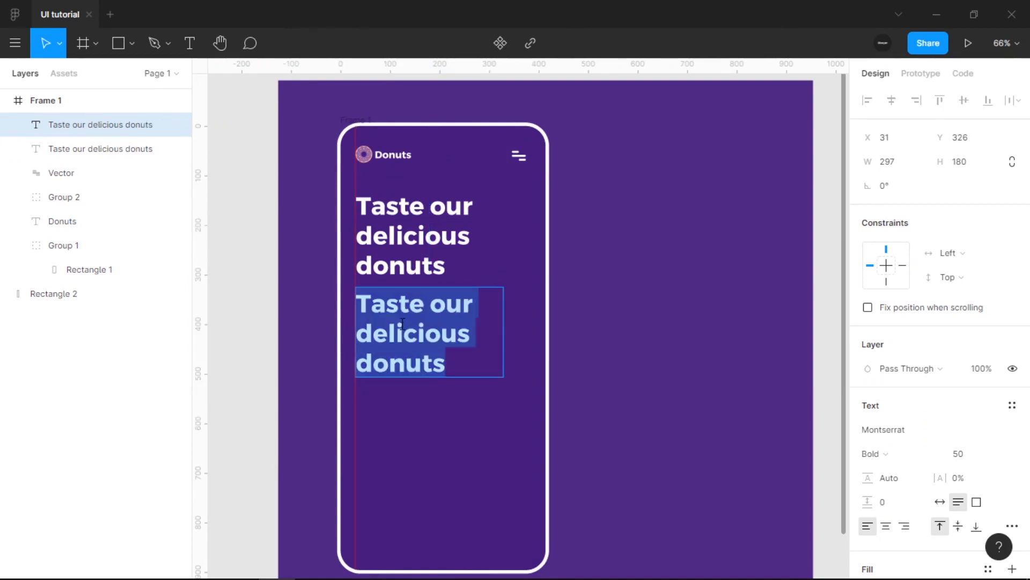
pyautogui.write('New r')
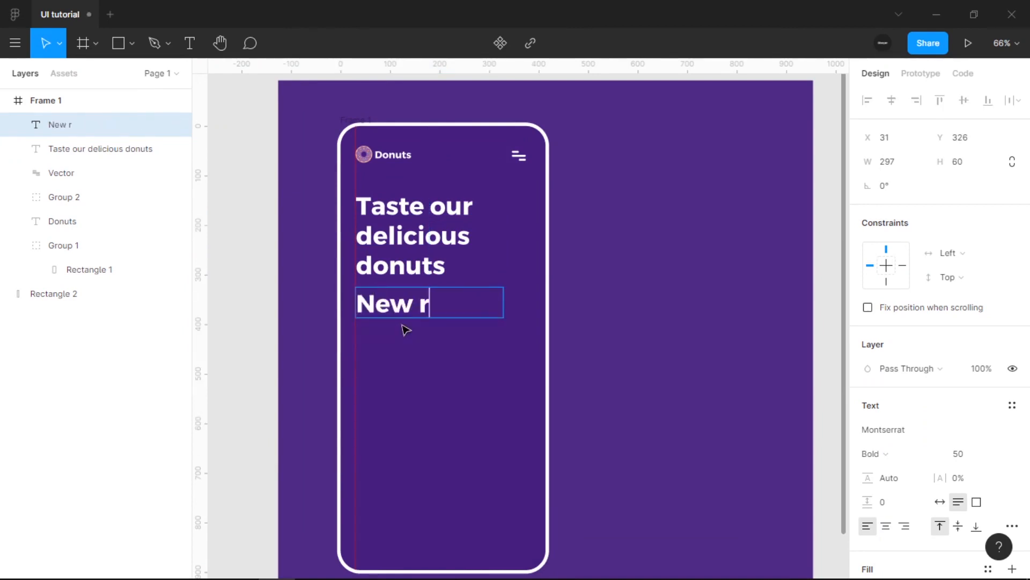
pyautogui.write('ecipe this ')
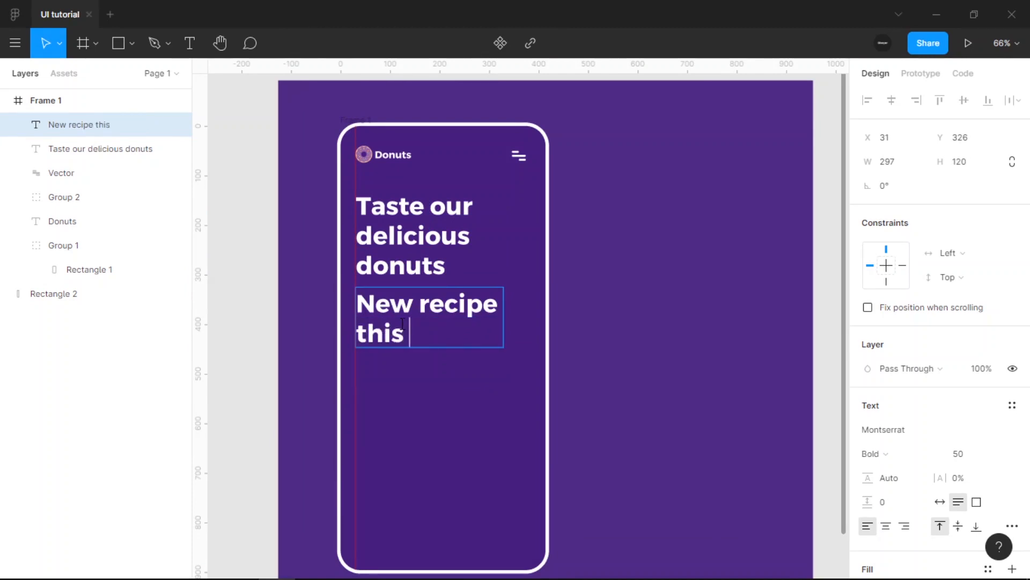
pyautogui.write('year')
pyautogui.press('Escape')
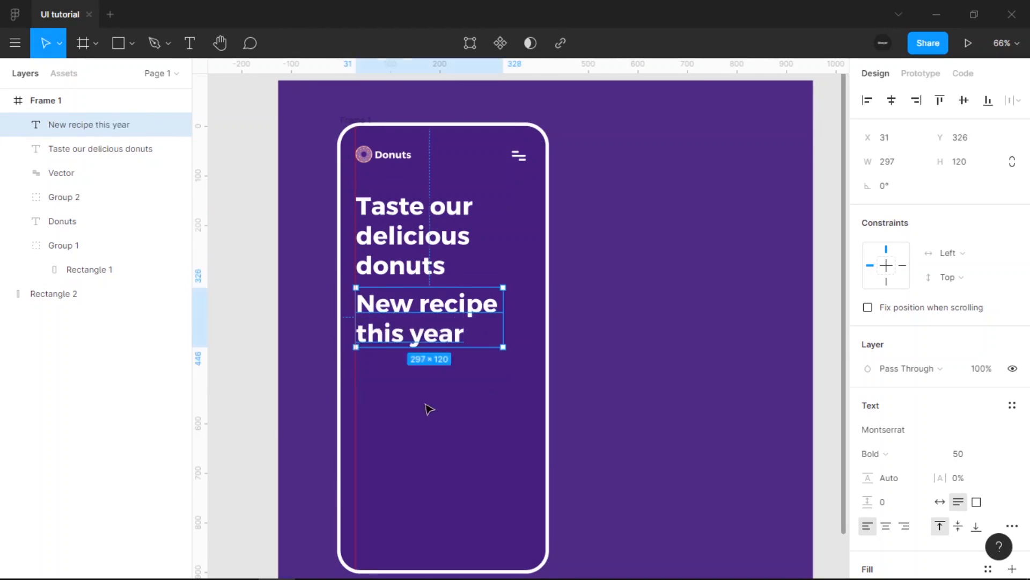
# Halve the "New recipe this year" font size to 25 and set its weight to Semi Bold
pyautogui.click(980, 456)
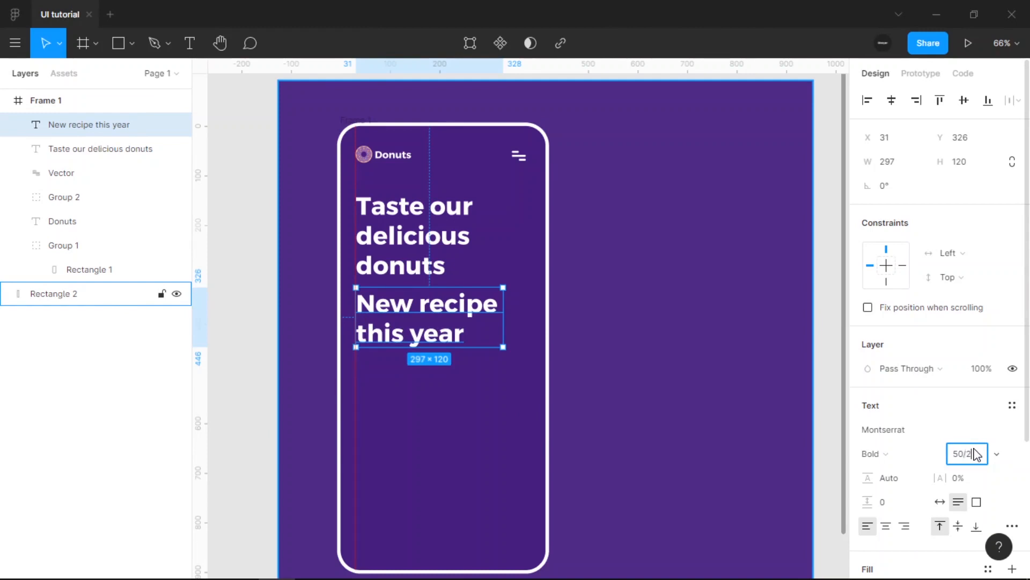
pyautogui.write('/2')
pyautogui.press('Return')
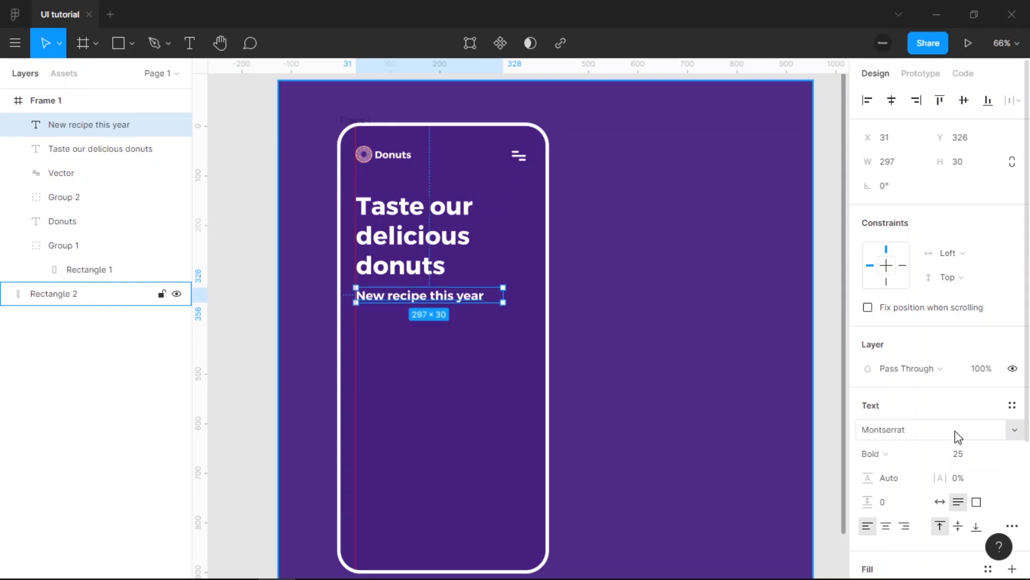
pyautogui.scroll(-3, 944, 419)
pyautogui.click(906, 273)
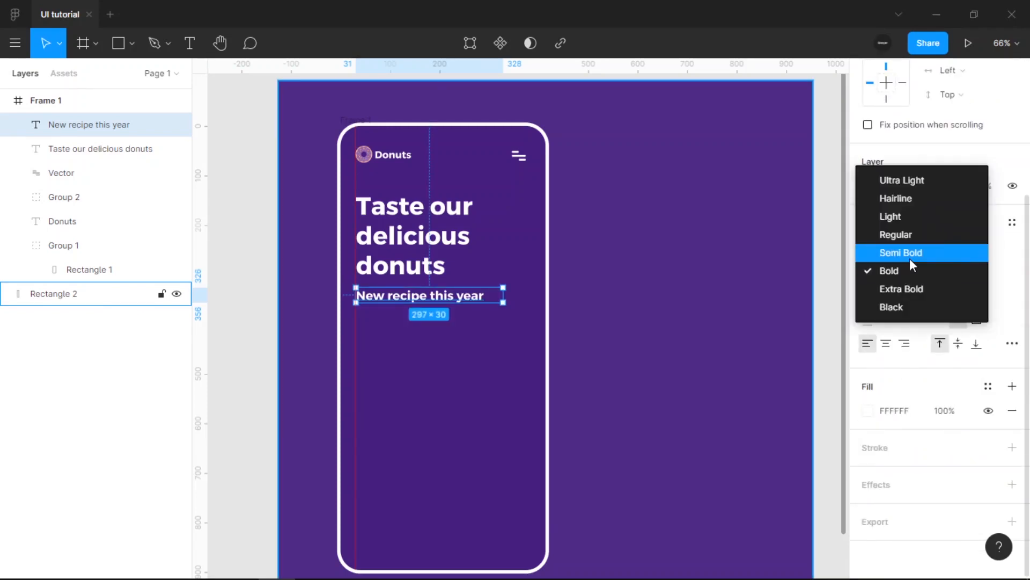
pyautogui.click(910, 258)
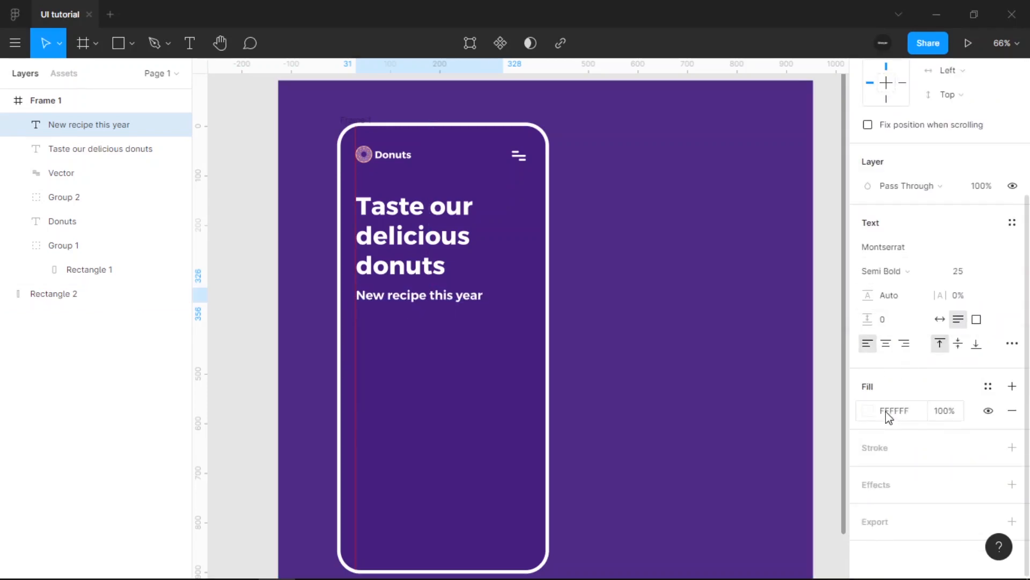
# Set the layer opacity of the "New recipe this year" text to 94%
pyautogui.click(943, 411)
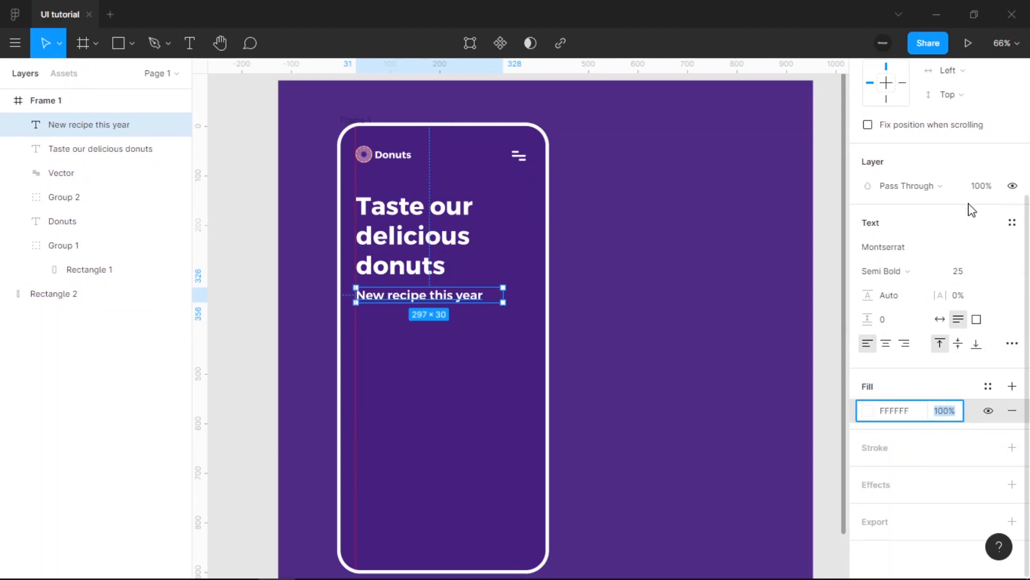
pyautogui.click(982, 187)
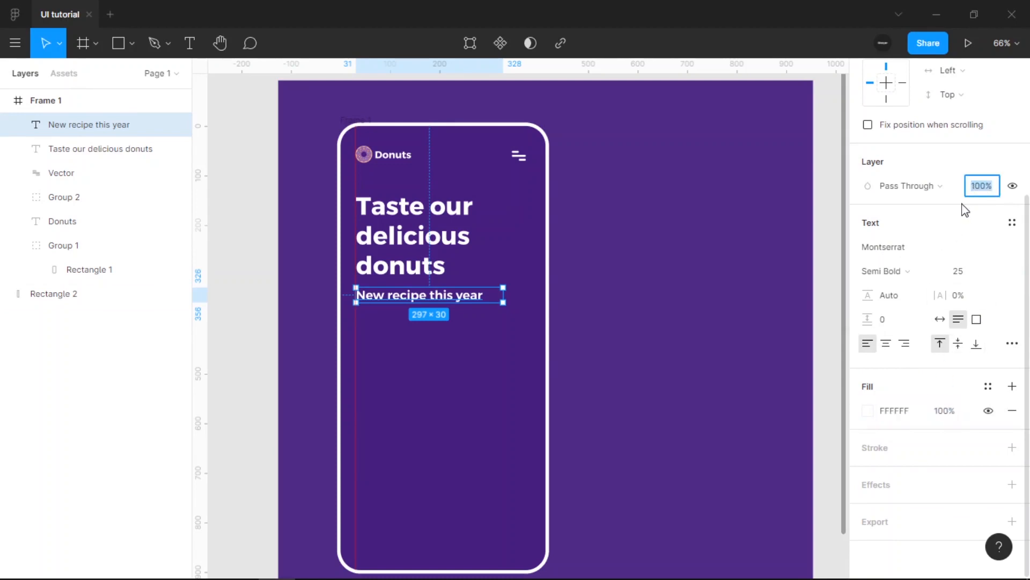
pyautogui.write('94')
pyautogui.press('Return')
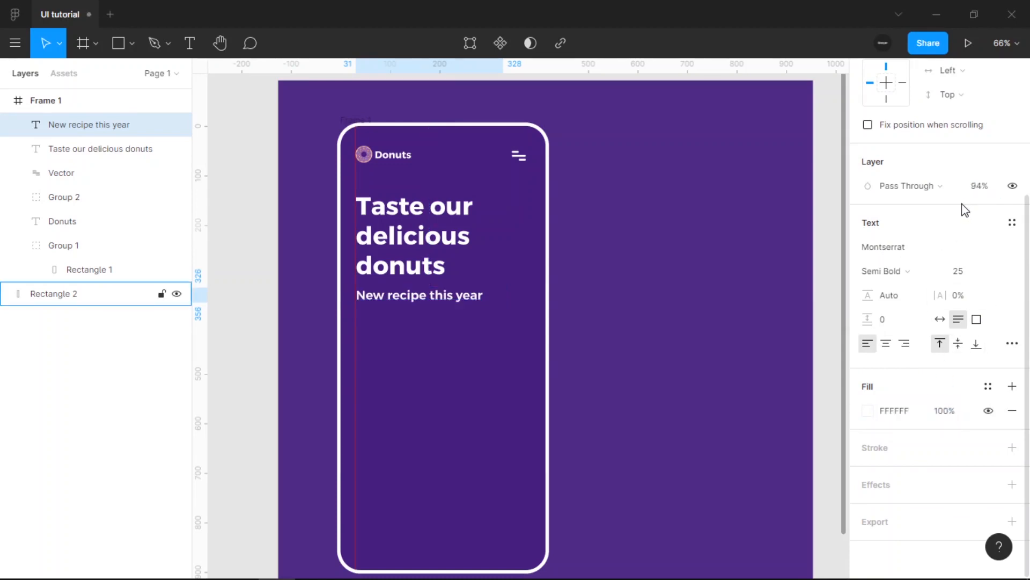
# Set the layer opacity of the "New recipe this year" text to 70%
pyautogui.scroll(4, 404, 269)
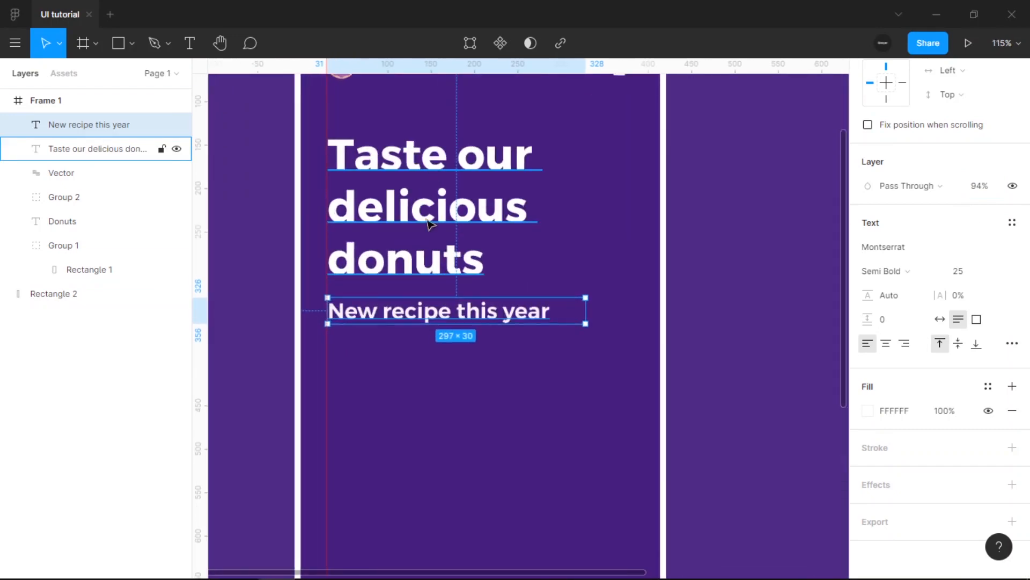
pyautogui.scroll(3, 451, 247)
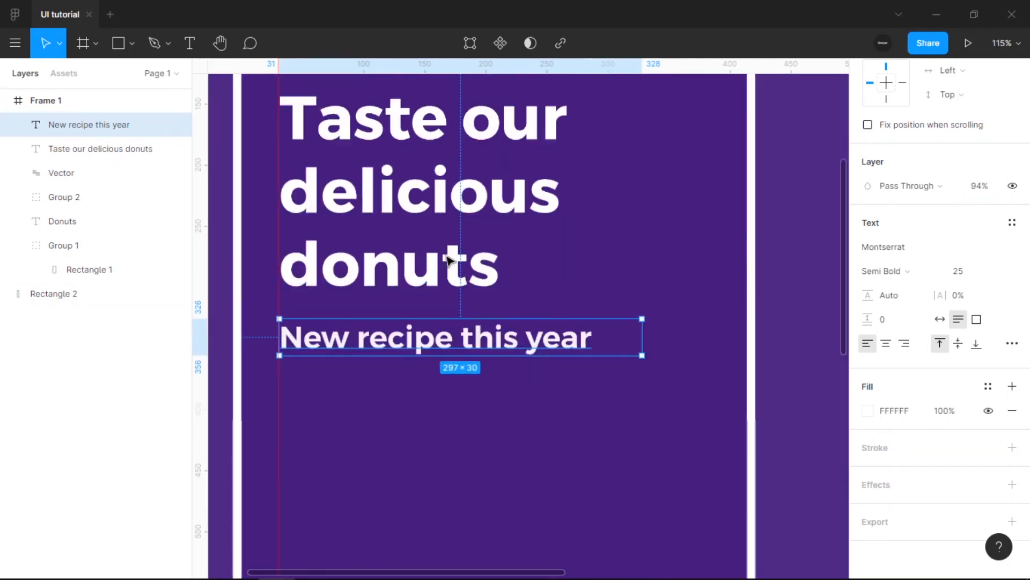
pyautogui.click(978, 188)
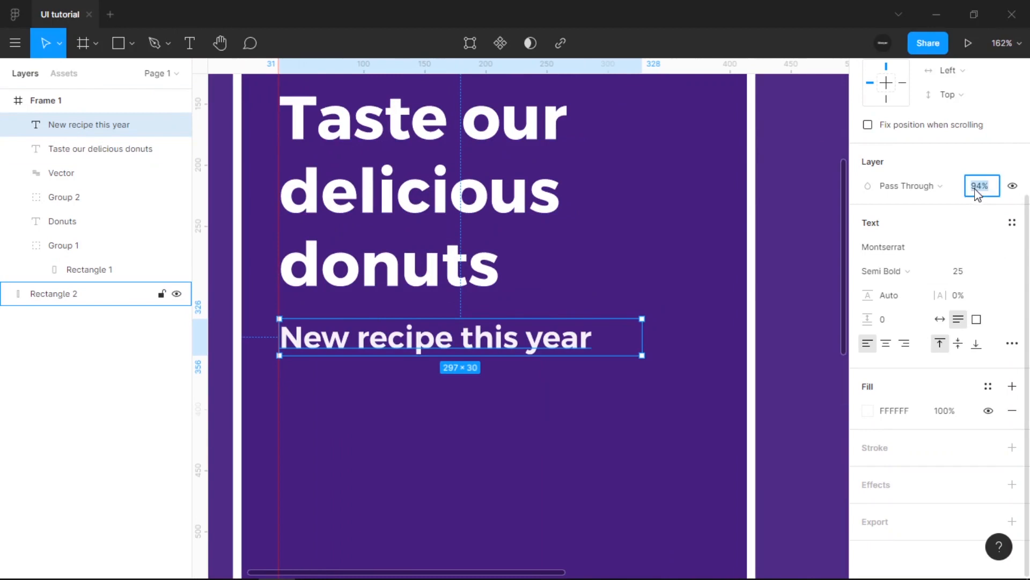
pyautogui.write('70')
pyautogui.press('Return')
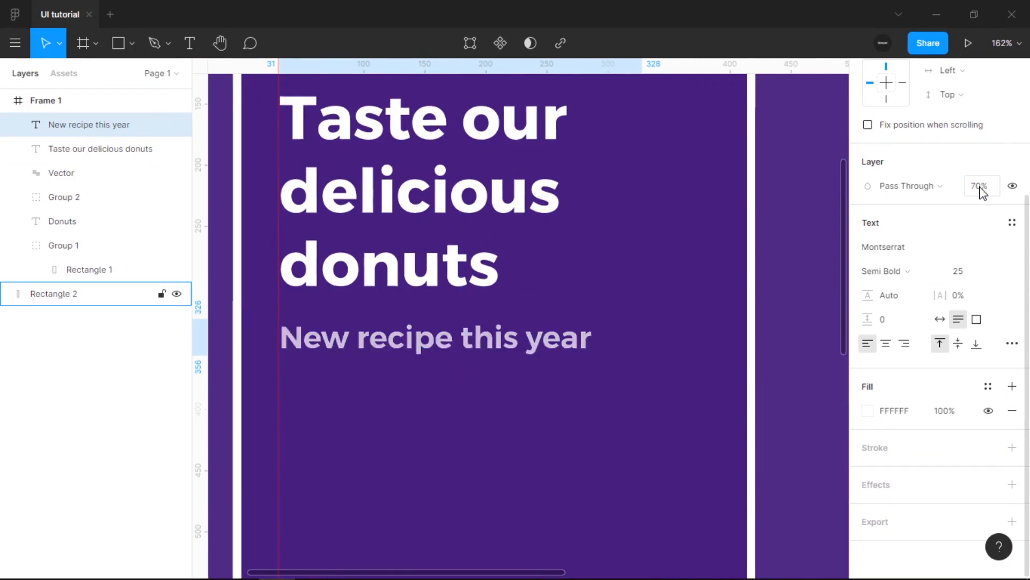
# Bring Donut image.png from the Donut folder in File Explorer into the phone screen, below the "New recipe this year" subtitle
pyautogui.scroll(-2, 540, 315)
pyautogui.scroll(-3, 387, 441)
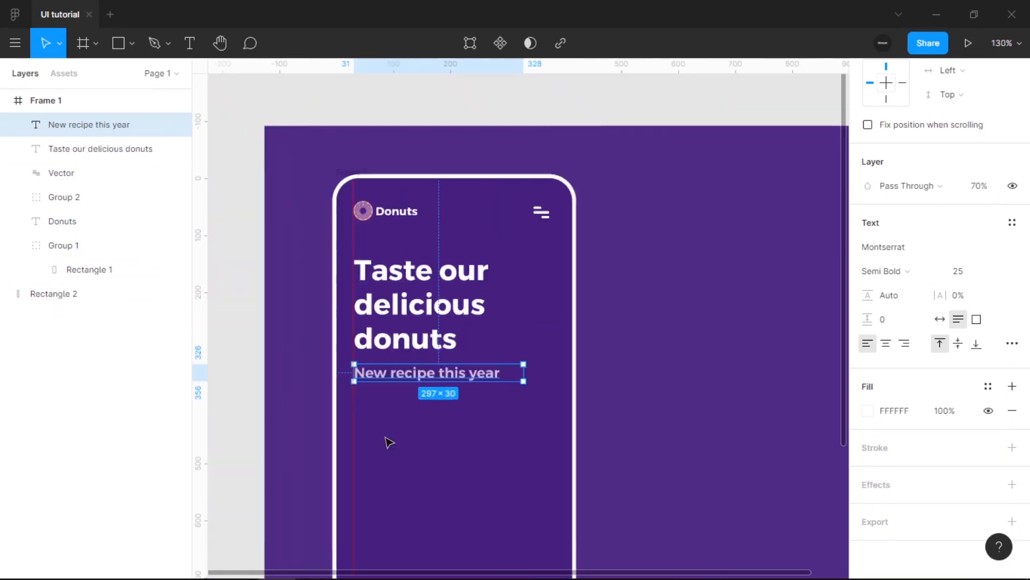
pyautogui.click(227, 381)
pyautogui.scroll(-4, 345, 301)
pyautogui.scroll(-3, 370, 210)
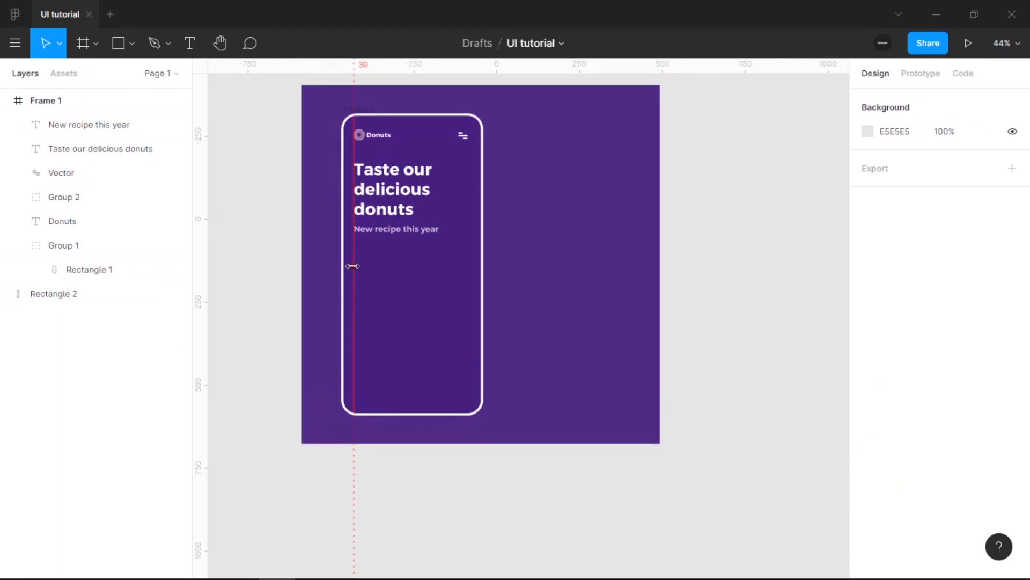
pyautogui.moveTo(148, 574)
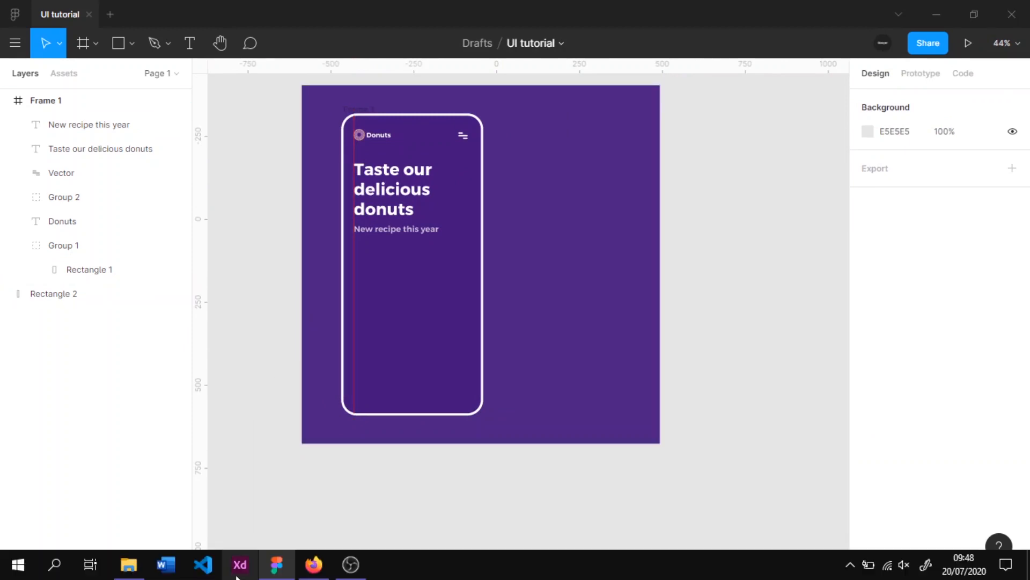
pyautogui.click(140, 564)
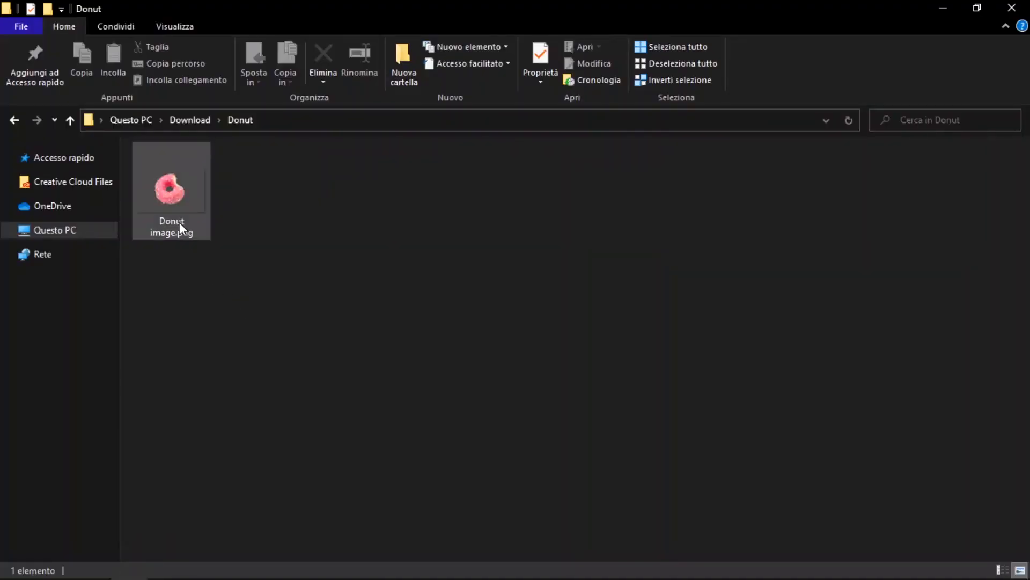
pyautogui.moveTo(180, 230); pyautogui.dragTo(402, 256)
pyautogui.scroll(5, 418, 343)
pyautogui.scroll(2, 416, 383)
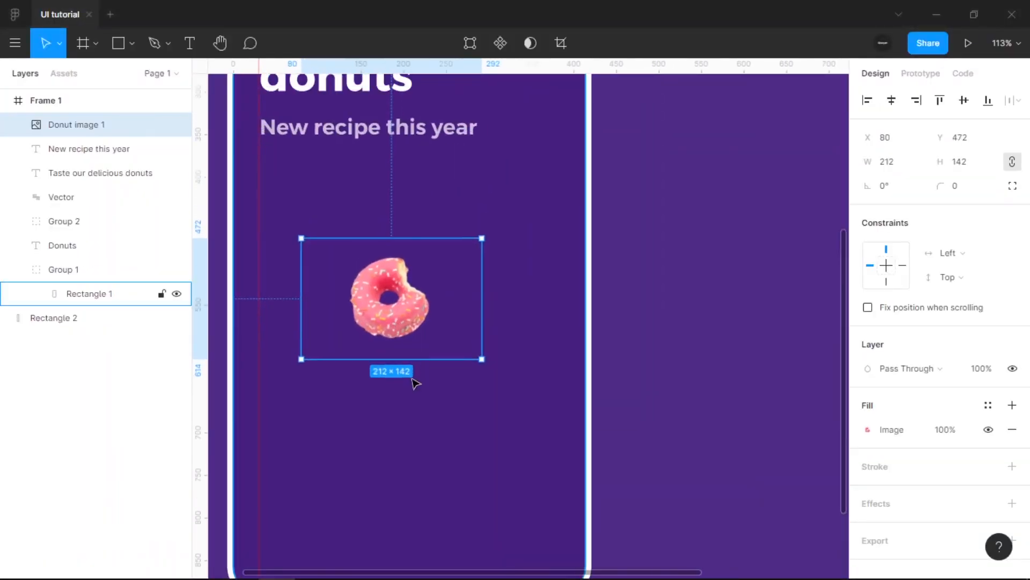
# Center the donut image horizontally in the phone frame by shifting it to X 101, Y 473
pyautogui.scroll(2, 398, 303)
pyautogui.moveTo(399, 306); pyautogui.dragTo(409, 307)
pyautogui.scroll(-2, 409, 307)
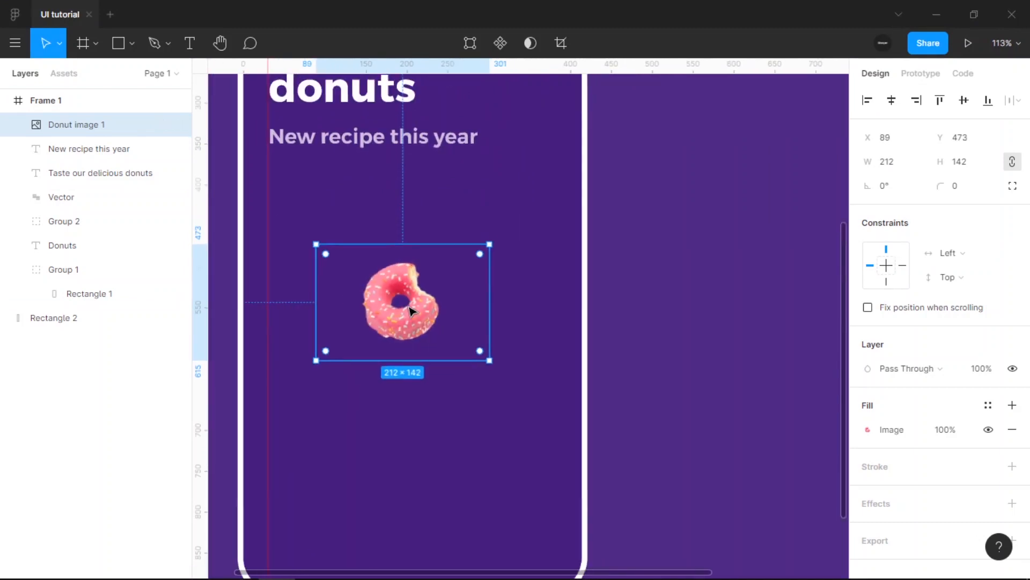
pyautogui.press('alt')
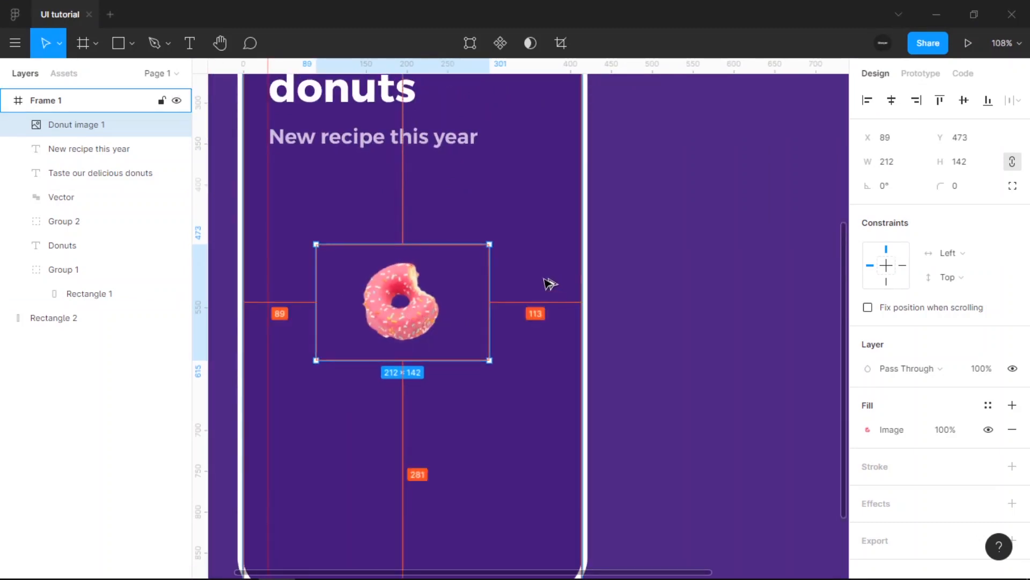
pyautogui.press('Right')
pyautogui.press('Right')
pyautogui.press('Right')
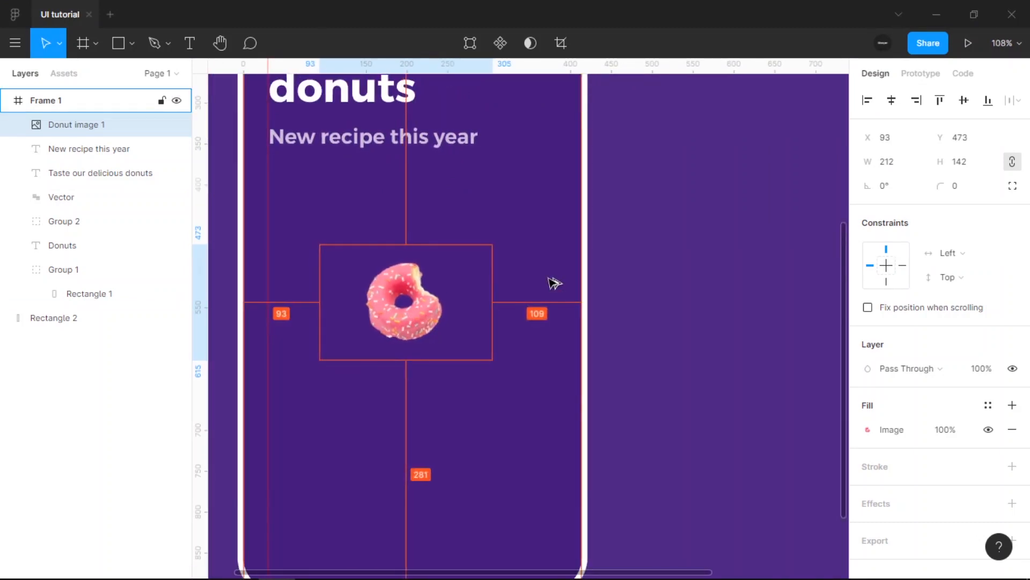
pyautogui.press('Right')
pyautogui.press('Right')
pyautogui.press('Right')
pyautogui.press('Right')
pyautogui.press('Right')
pyautogui.press('Right')
pyautogui.press('Right')
pyautogui.press('Right')
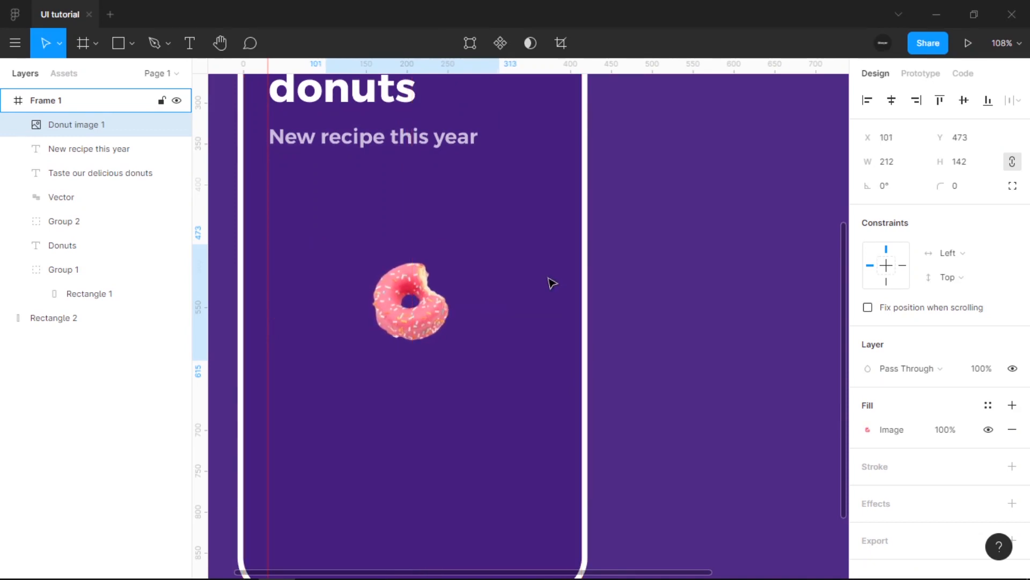
pyautogui.scroll(-5, 558, 287)
pyautogui.click(577, 463)
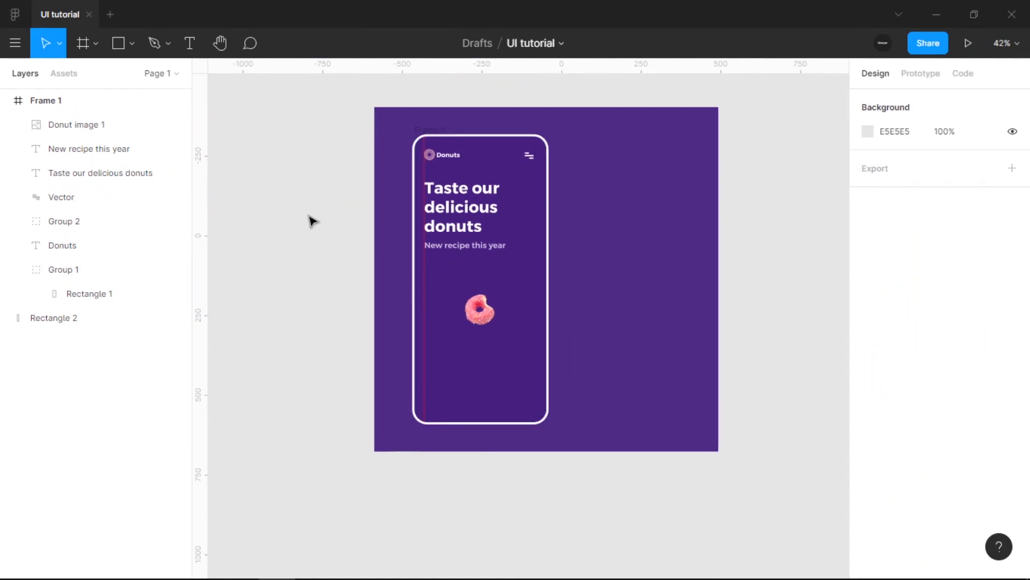
# Draw an arrow about 110 long on the phone screen, rising diagonally toward the donut's lower-left edge
pyautogui.scroll(4, 311, 223)
pyautogui.hscroll(2, 310, 185)
pyautogui.scroll(-3, 268, 172)
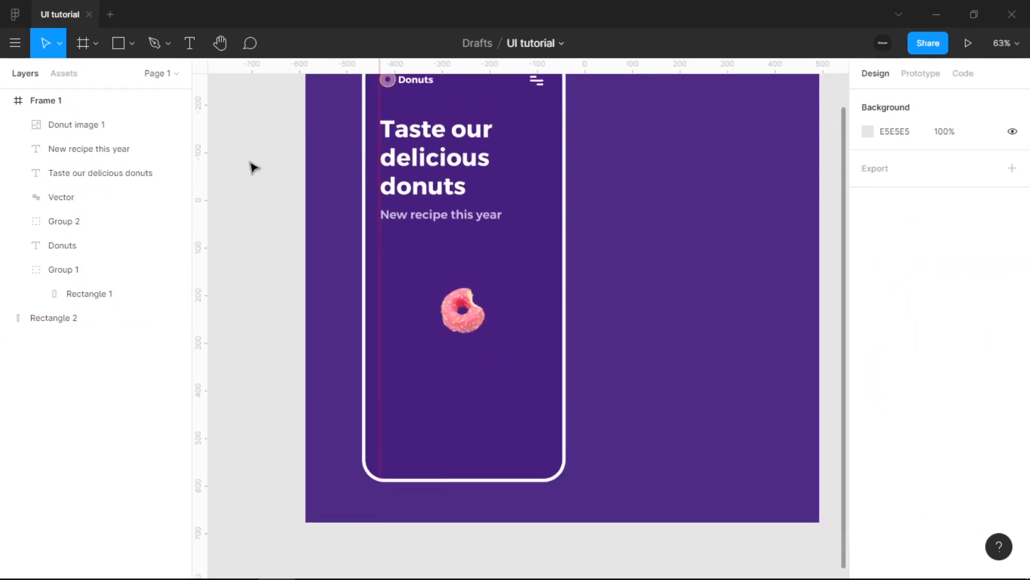
pyautogui.click(132, 46)
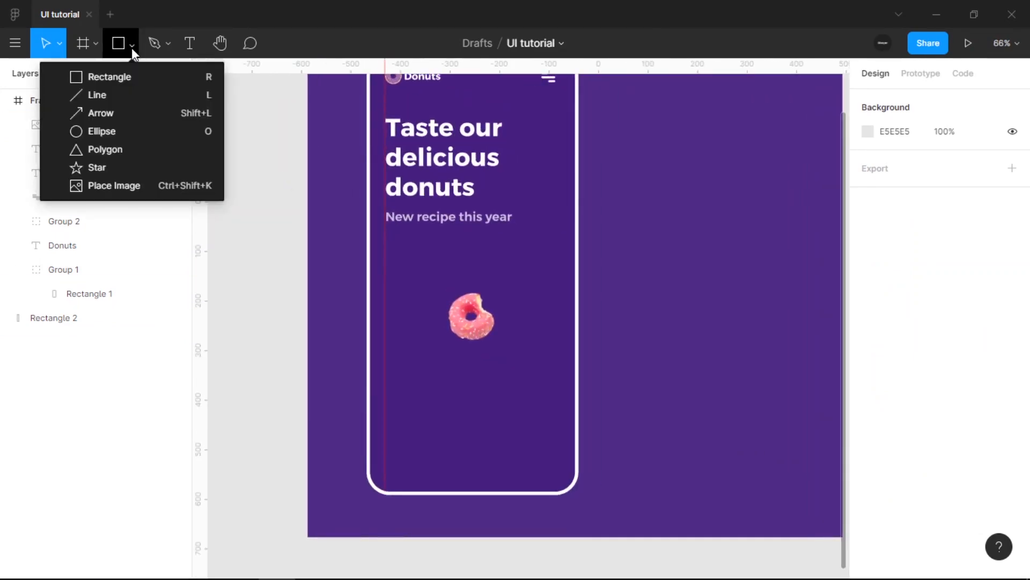
pyautogui.click(115, 113)
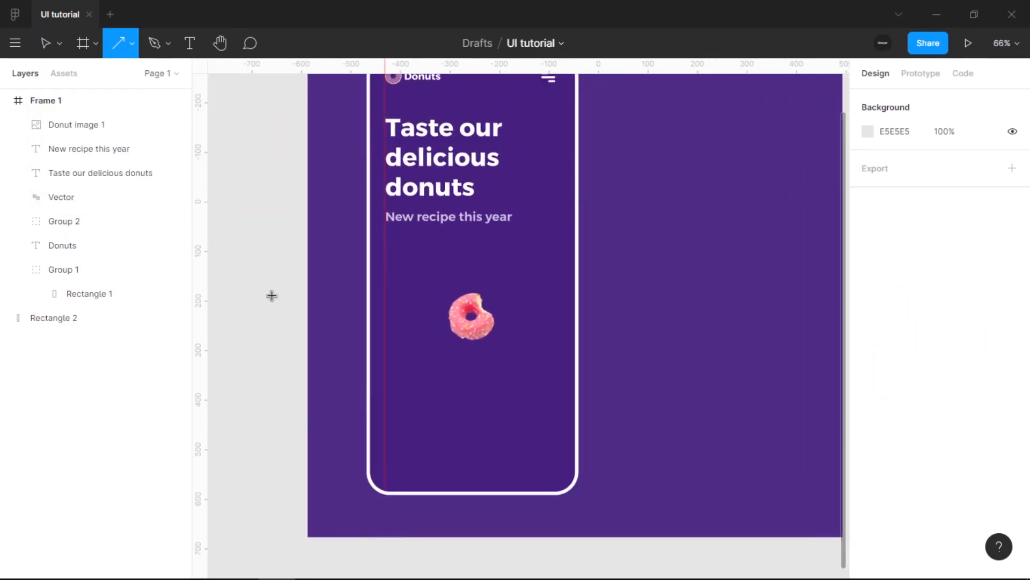
pyautogui.click(134, 48)
pyautogui.click(115, 117)
pyautogui.scroll(5, 418, 353)
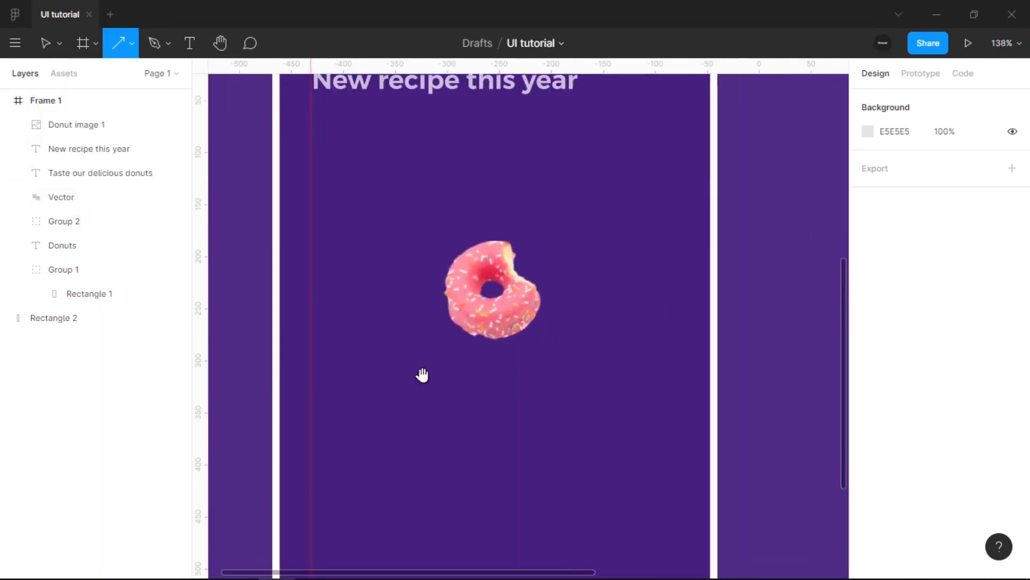
pyautogui.moveTo(316, 410)
pyautogui.mouseDown()
pyautogui.moveTo(439, 341)
pyautogui.moveTo(414, 354)
pyautogui.moveTo(322, 246)
pyautogui.moveTo(377, 284)
pyautogui.mouseUp()
pyautogui.scroll(-1, 411, 353)
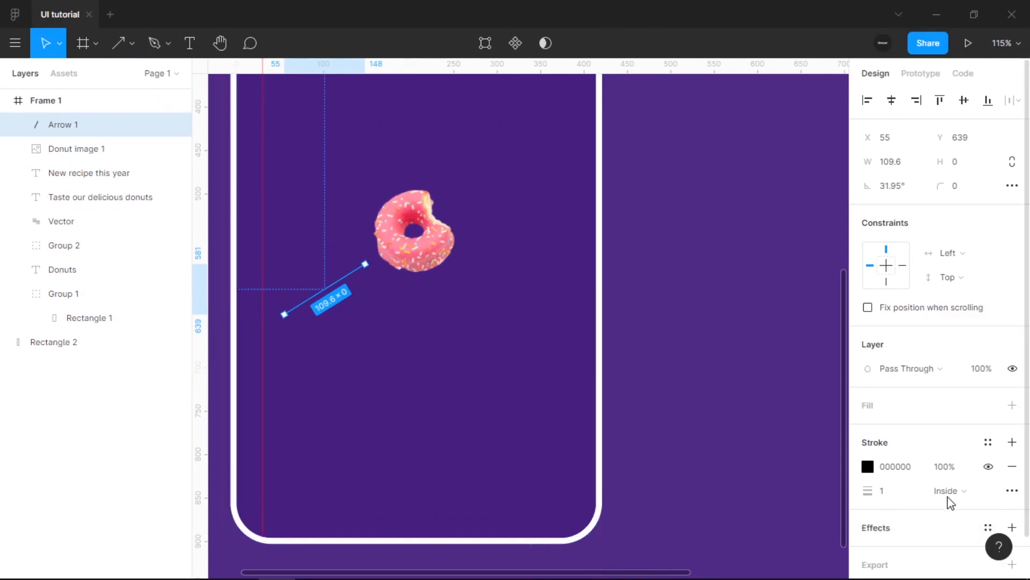
# Set the arrow's stroke color to FFFFFF and its stroke width to 2
pyautogui.click(916, 466)
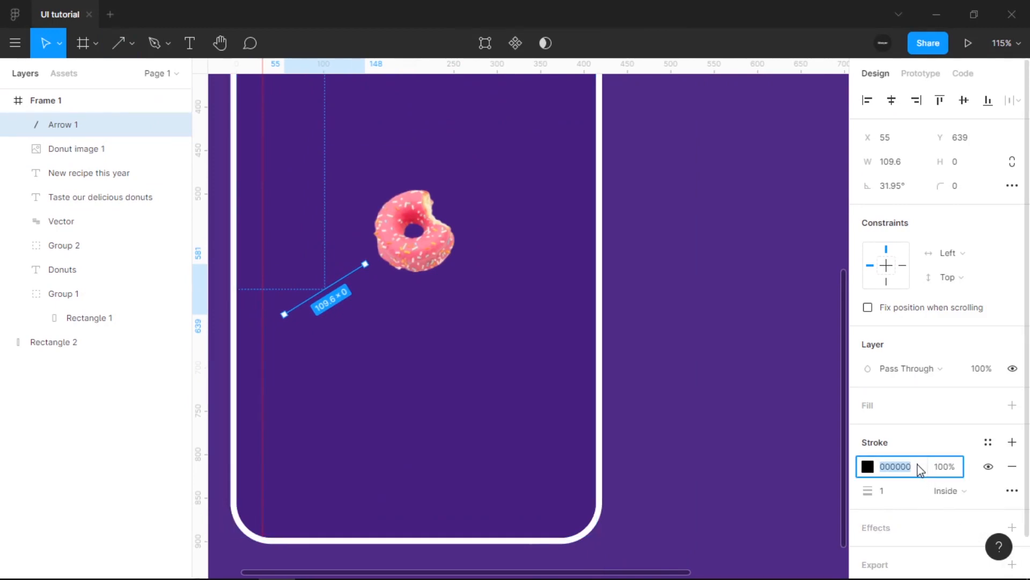
pyautogui.write('FFFFFF')
pyautogui.press('Return')
pyautogui.click(898, 492)
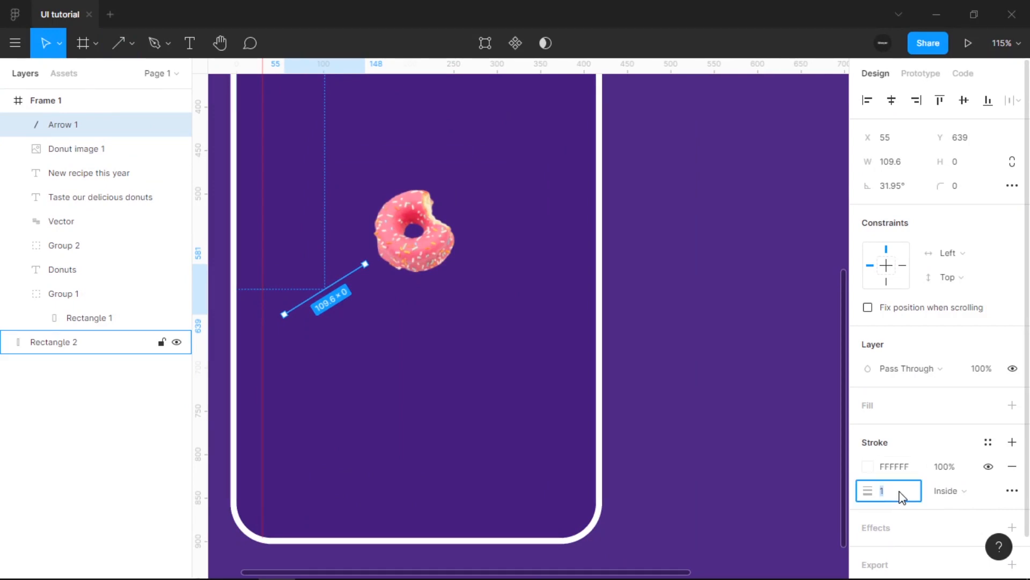
pyautogui.press('Return')
pyautogui.click(900, 493)
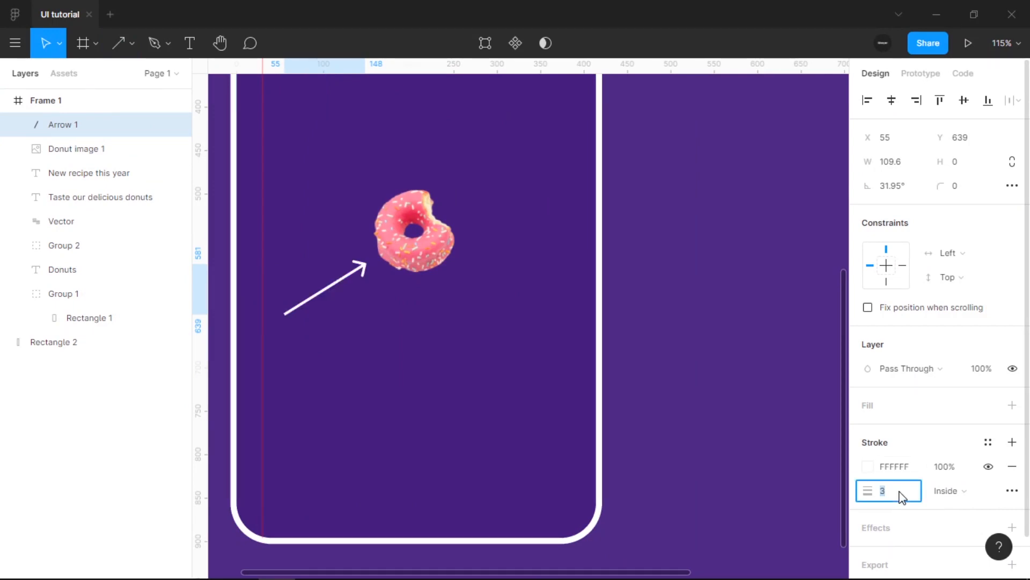
pyautogui.press('Return')
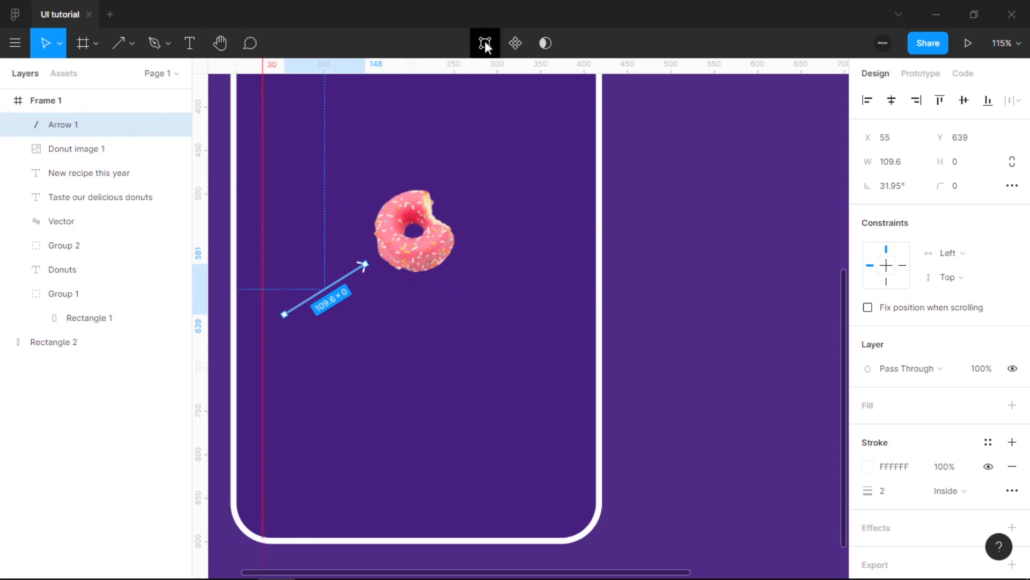
# Add a point at the arrow's midpoint and bend the path there into a wavy S-shaped curve
pyautogui.click(485, 42)
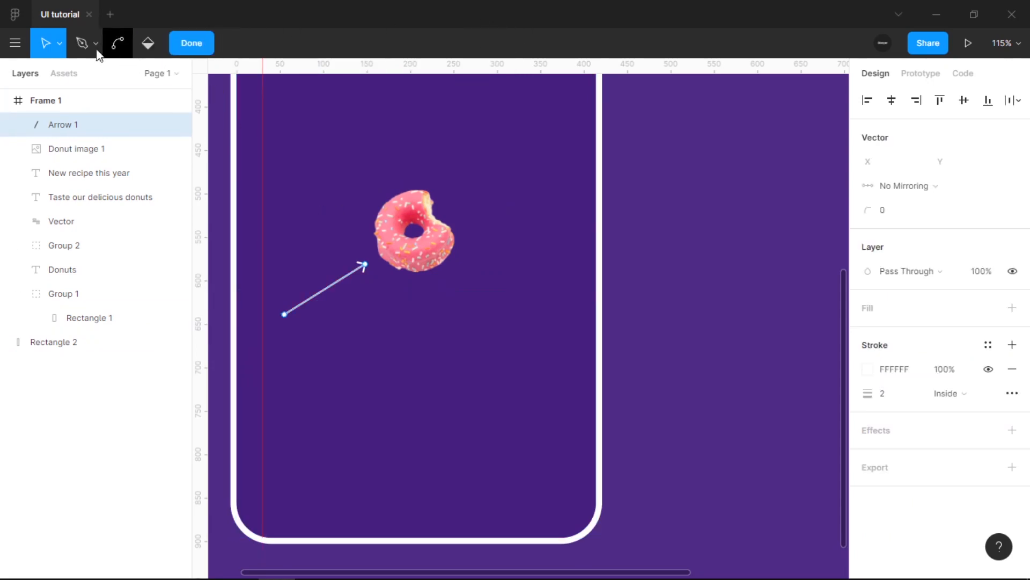
pyautogui.click(83, 43)
pyautogui.click(325, 289)
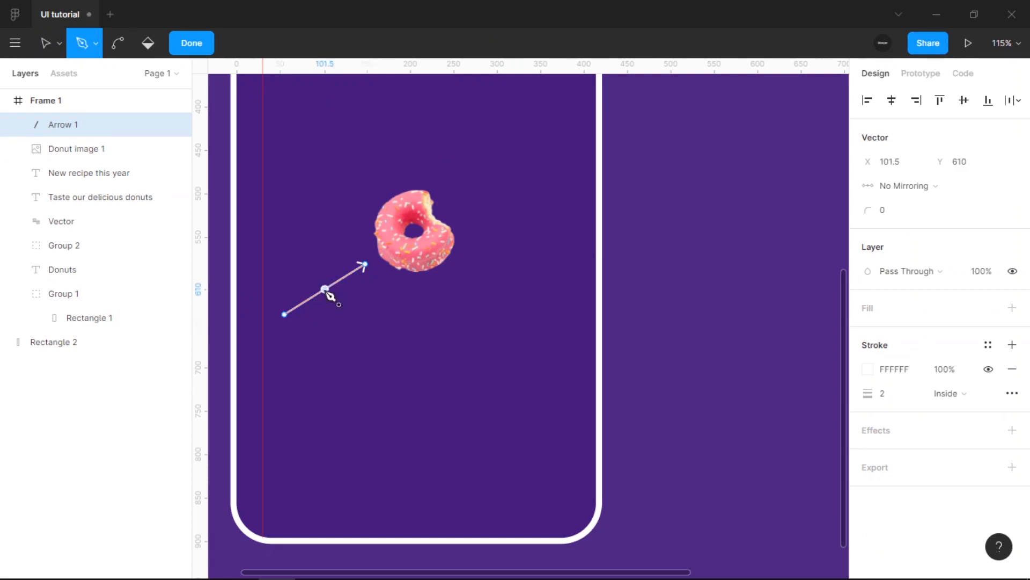
pyautogui.click(119, 43)
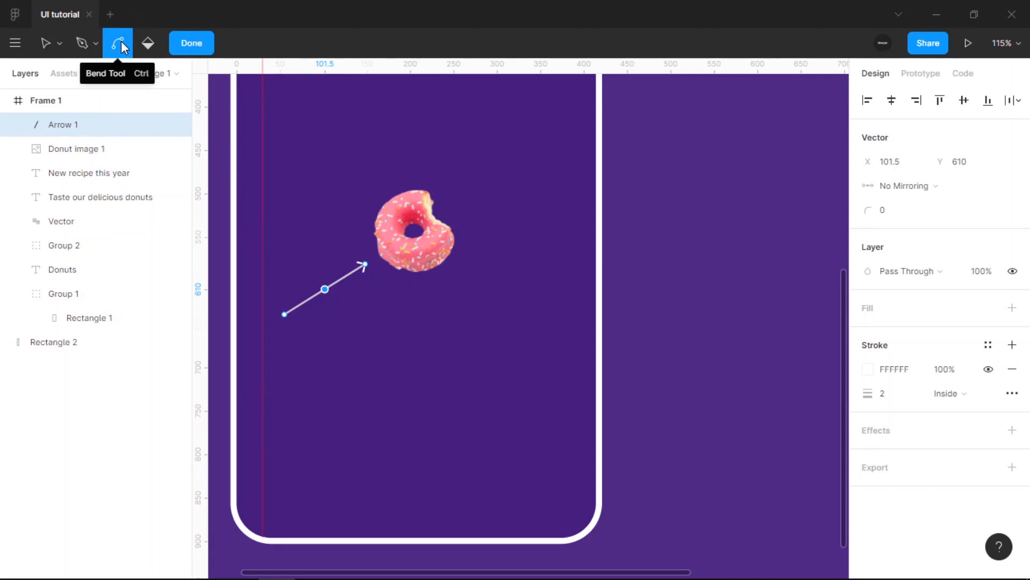
pyautogui.moveTo(325, 290); pyautogui.dragTo(340, 314)
pyautogui.press('Escape')
pyautogui.scroll(-5, 368, 448)
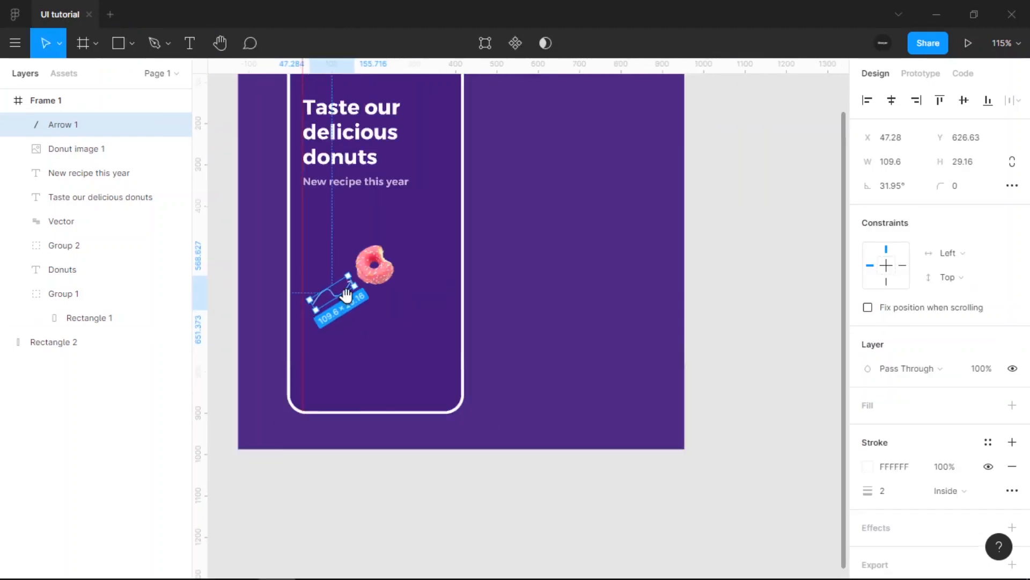
pyautogui.click(383, 495)
# Move the donut image down to Y 509 and the wavy arrow down to Y 660
pyautogui.scroll(1, 405, 248)
pyautogui.scroll(2, 380, 359)
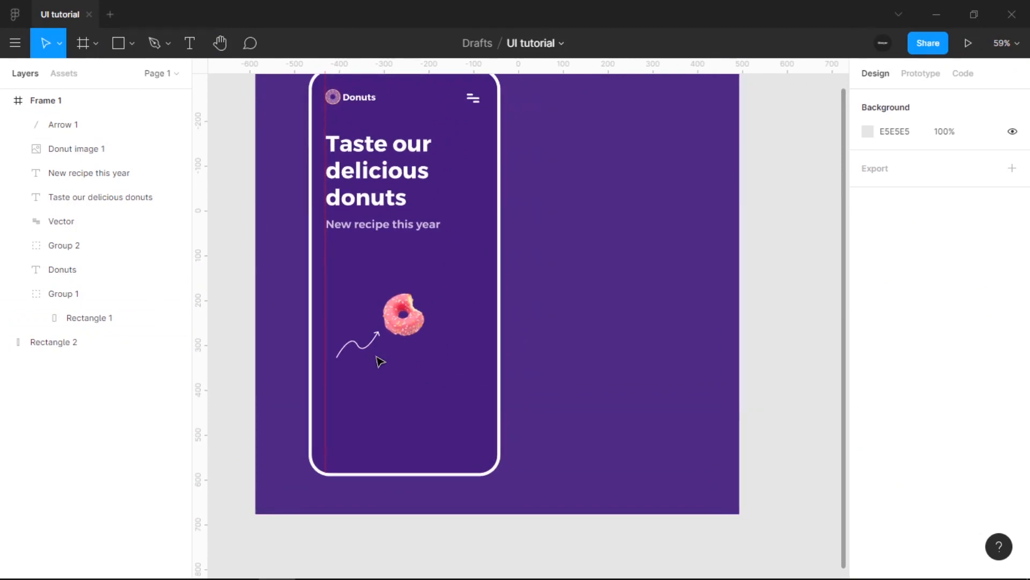
pyautogui.scroll(1, 379, 361)
pyautogui.scroll(3, 374, 355)
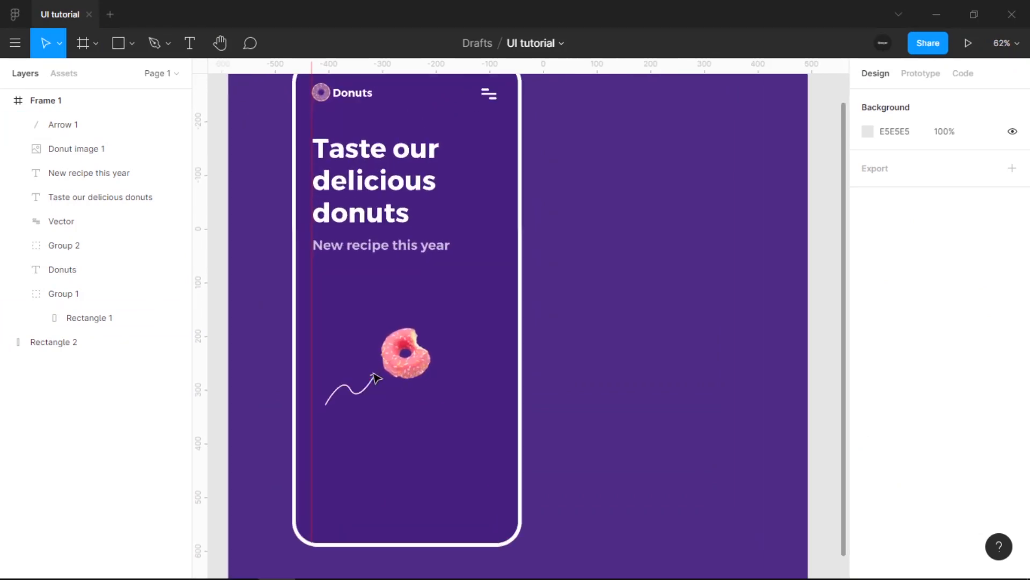
pyautogui.click(404, 353)
pyautogui.moveTo(403, 350); pyautogui.dragTo(402, 370)
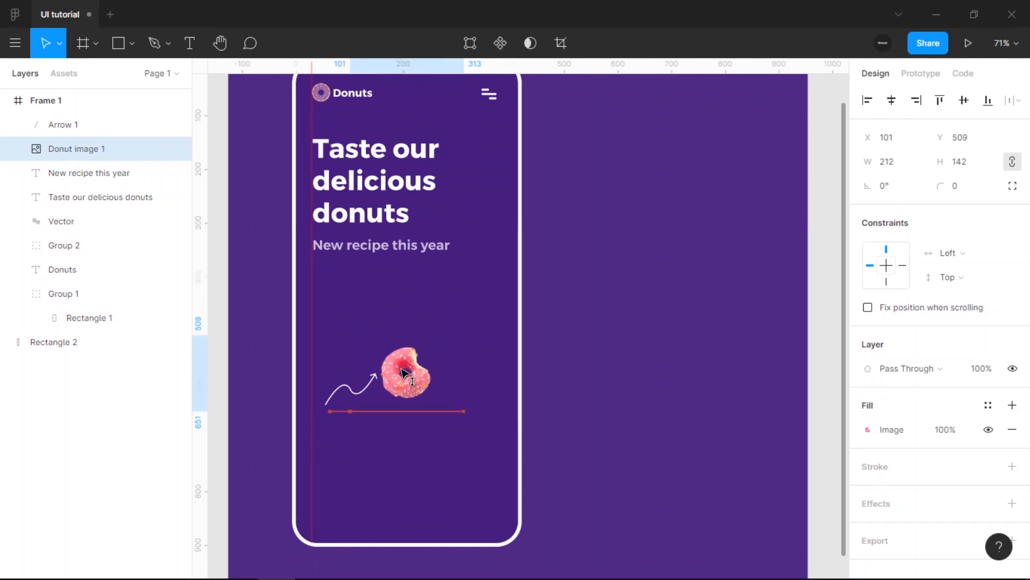
pyautogui.click(348, 394)
pyautogui.scroll(5, 349, 394)
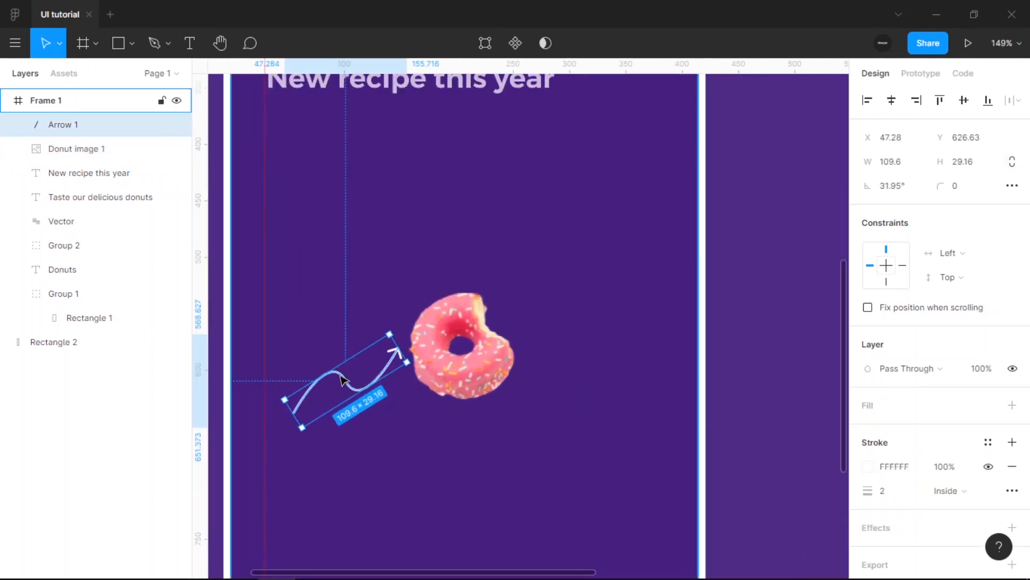
pyautogui.moveTo(361, 384); pyautogui.dragTo(359, 411)
pyautogui.scroll(-5, 357, 409)
pyautogui.scroll(-4, 357, 409)
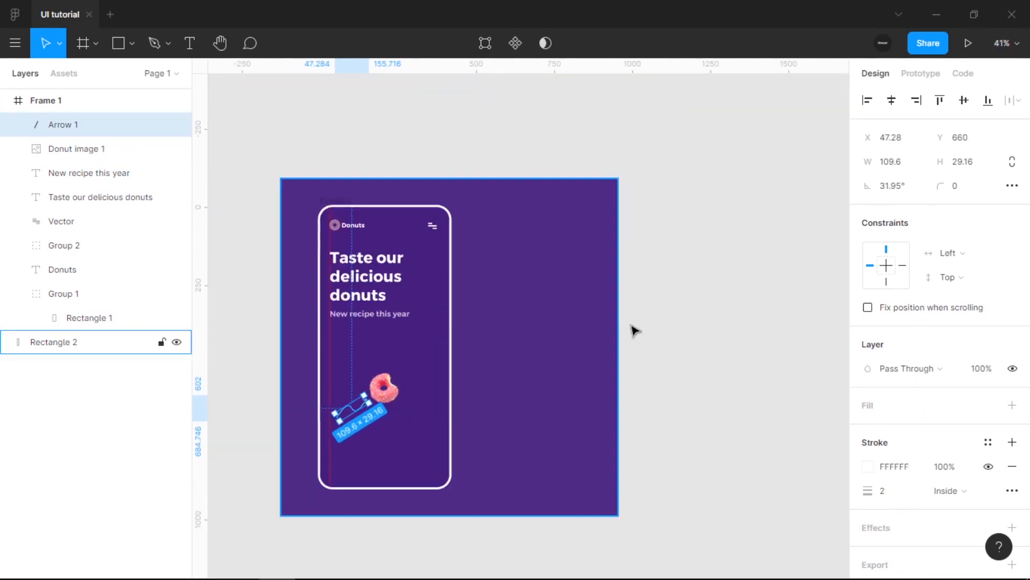
pyautogui.click(632, 329)
# Duplicate the "New recipe this year" text and place the copy directly below the original at Y 386
pyautogui.click(369, 318)
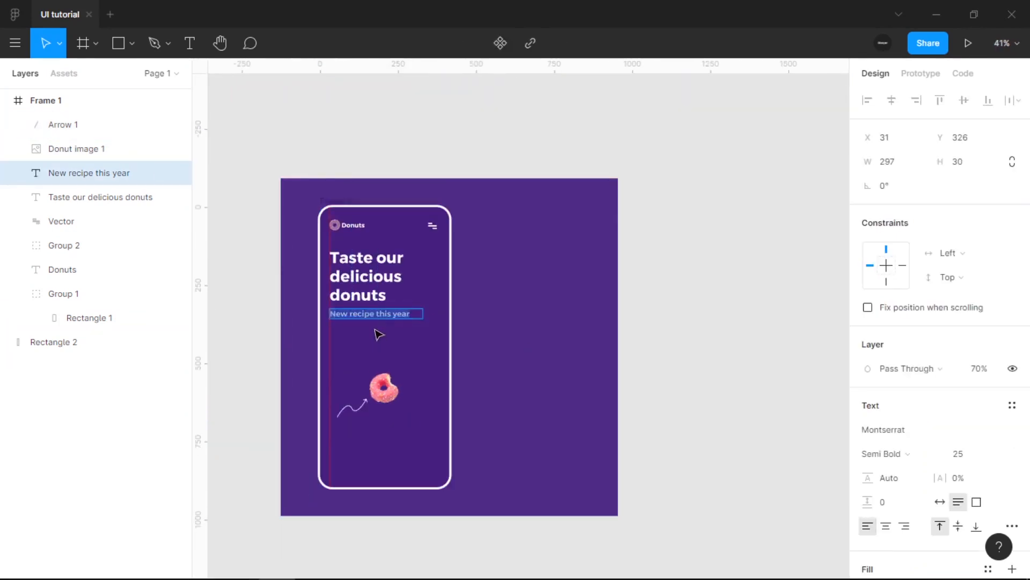
pyautogui.scroll(3, 368, 321)
pyautogui.hotkey('ctrl', 'd')
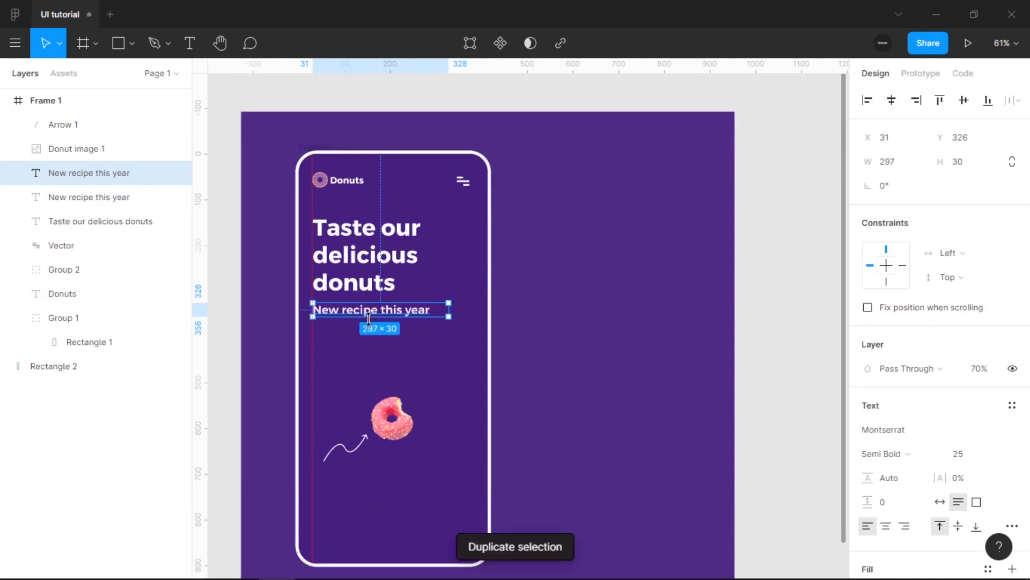
pyautogui.moveTo(379, 311)
pyautogui.mouseDown()
pyautogui.moveTo(387, 349)
pyautogui.moveTo(379, 306)
pyautogui.moveTo(374, 314)
pyautogui.mouseUp()
pyautogui.scroll(5, 371, 329)
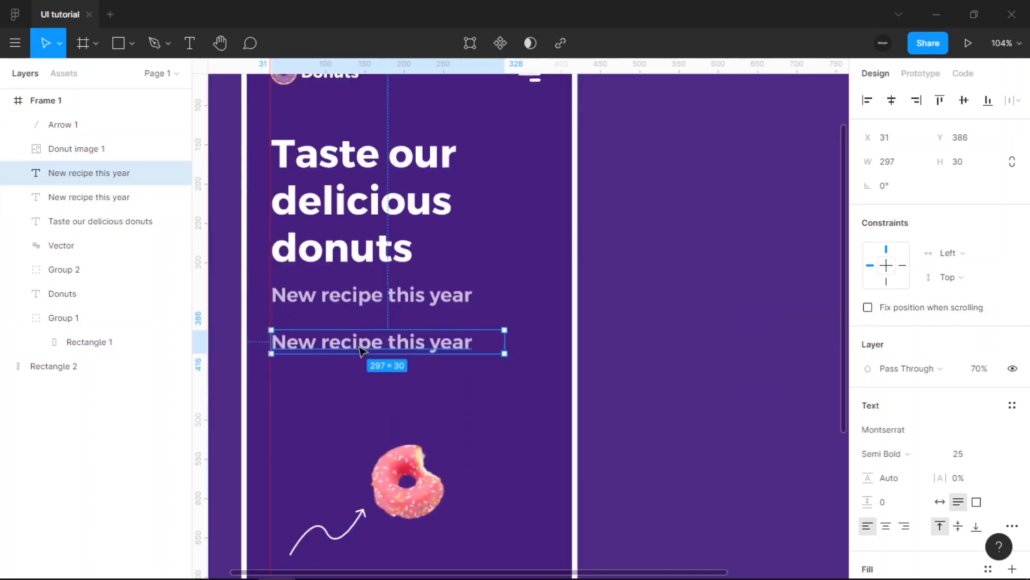
# Replace the duplicated subtitle's text with "All the ingredients contain less fat and are more genuine that the past"
pyautogui.doubleClick(360, 345)
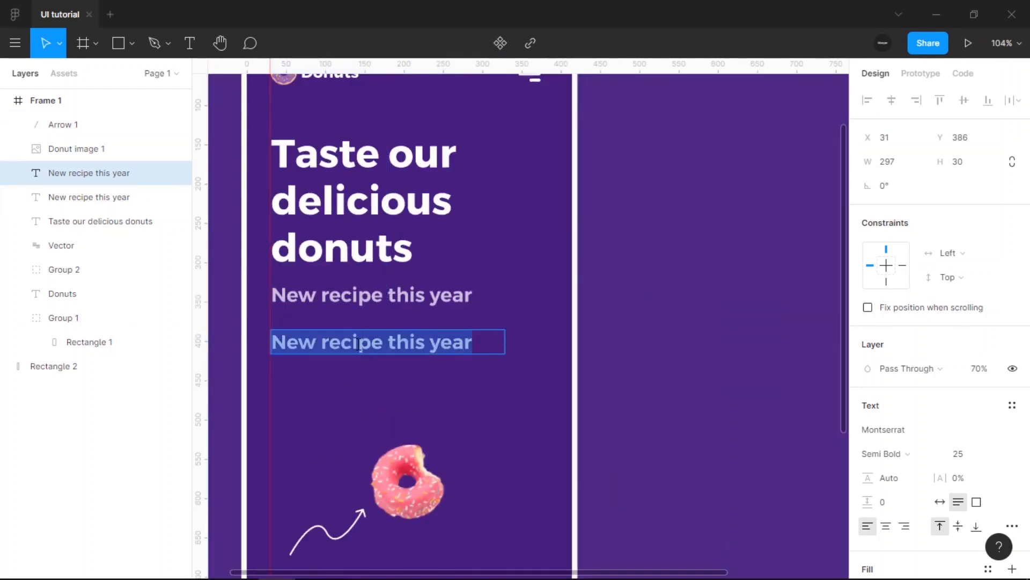
pyautogui.write('All the')
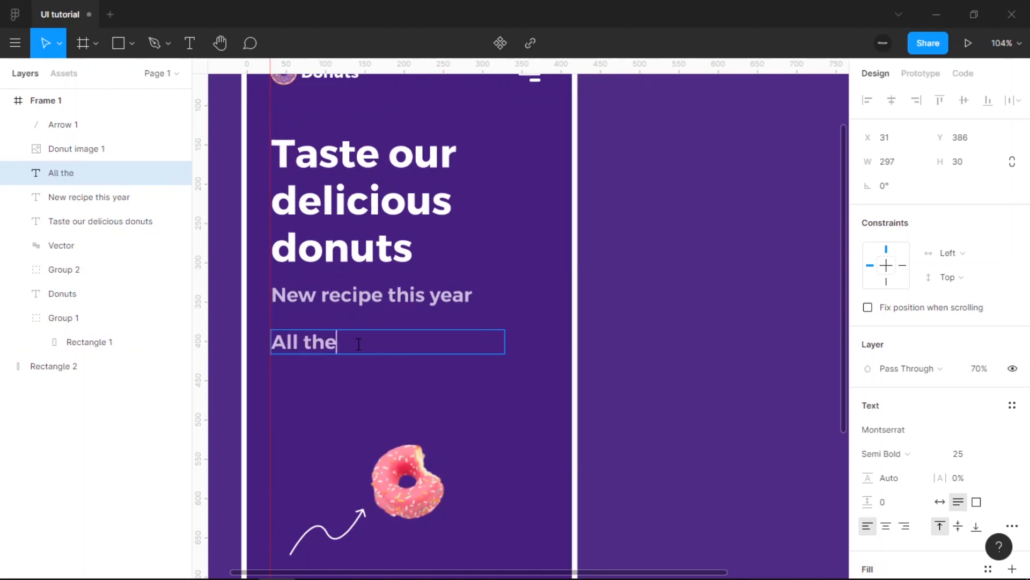
pyautogui.write(' ingredients')
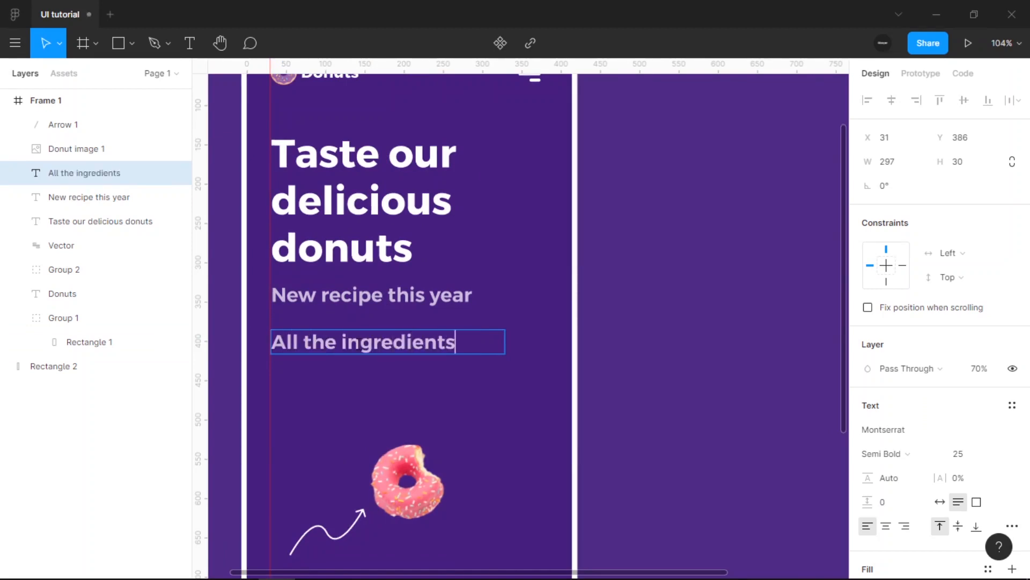
pyautogui.write(' contain less fat and')
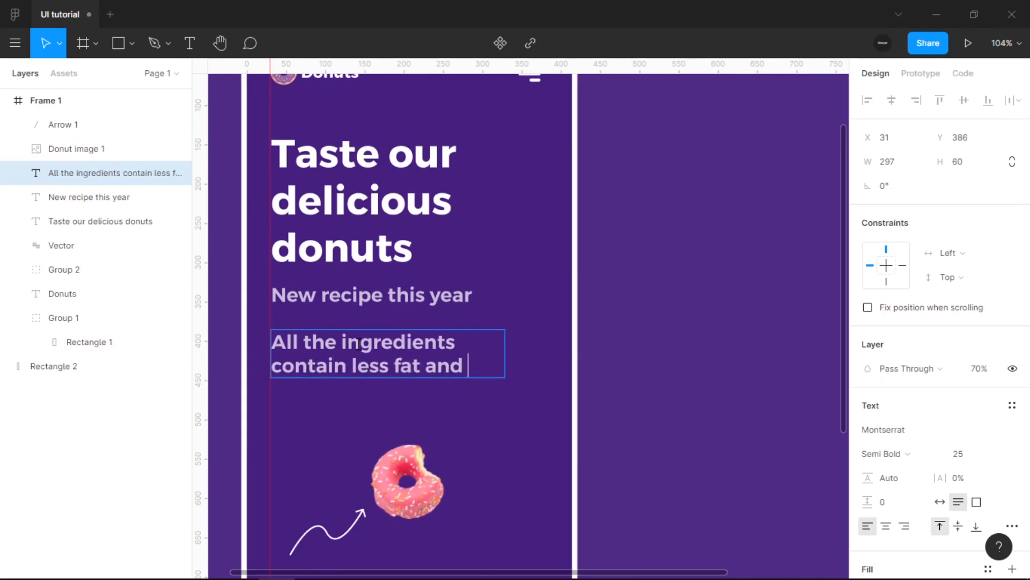
pyautogui.write('arre mo')
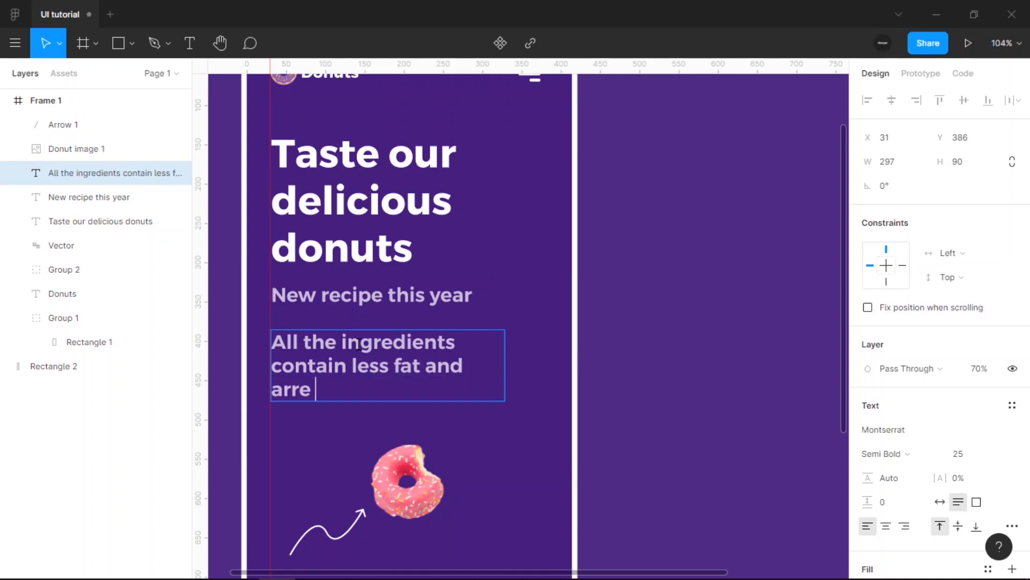
pyautogui.press('BackSpace')
pyautogui.press('BackSpace')
pyautogui.press('BackSpace')
pyautogui.write('e mo')
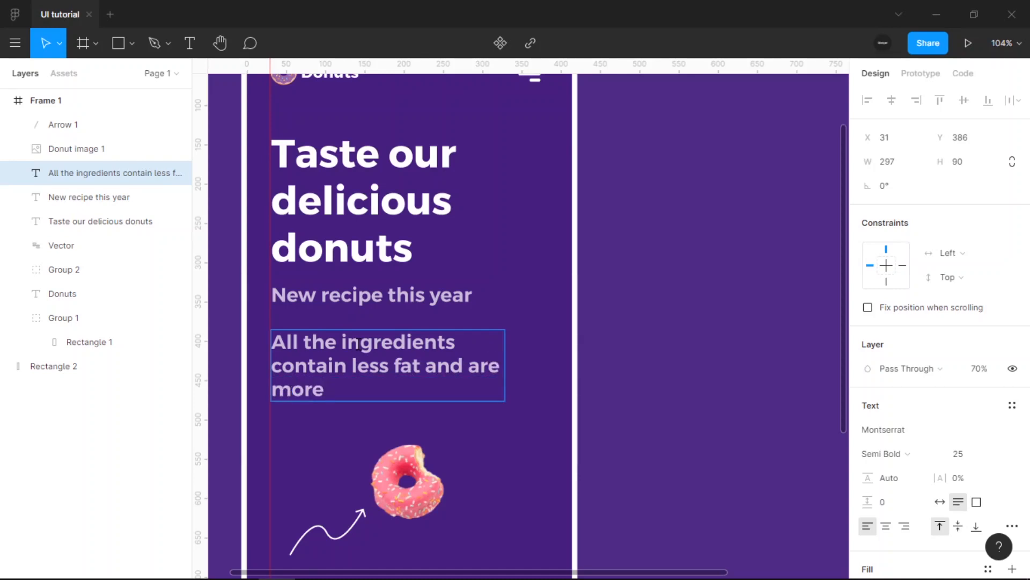
pyautogui.write('re genuine th')
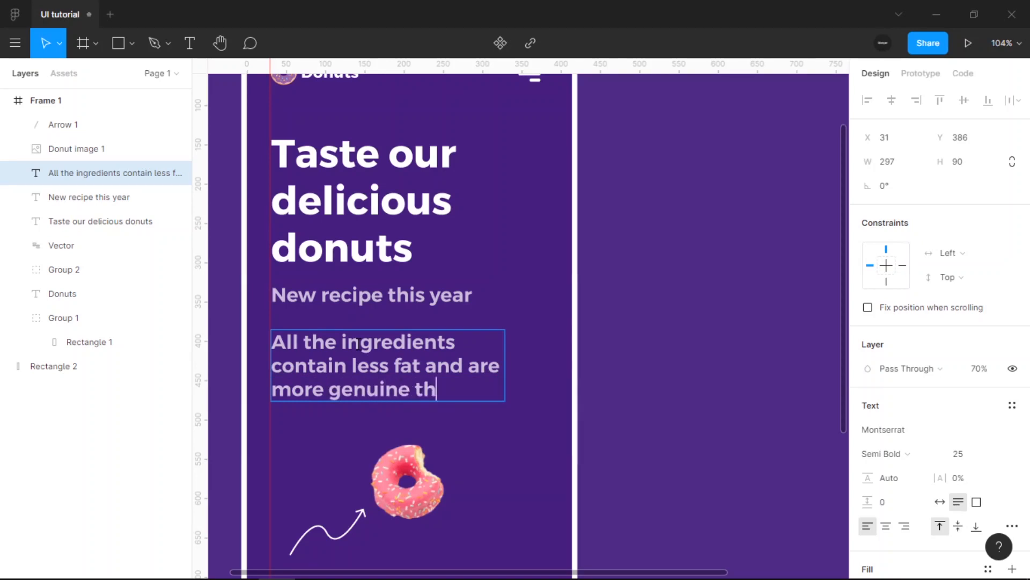
pyautogui.write('at the past')
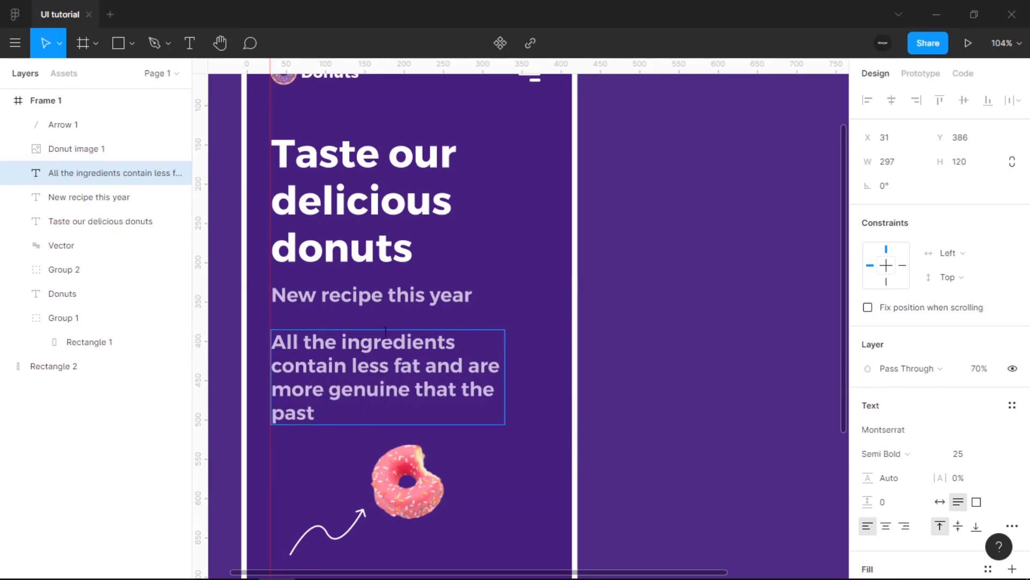
# Set the font size of the "New recipe this year" subtitle to 20
pyautogui.click(489, 299)
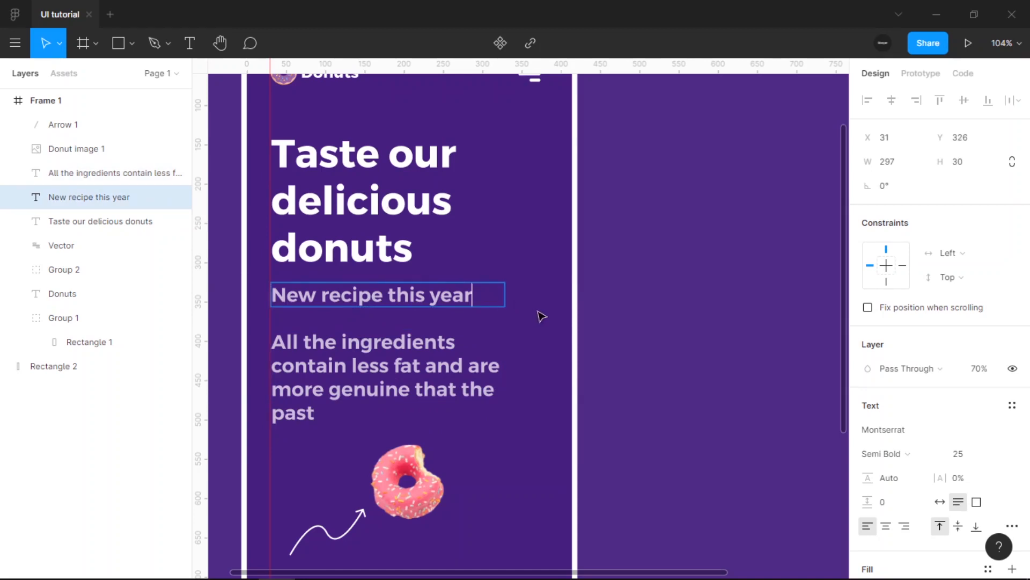
pyautogui.click(969, 454)
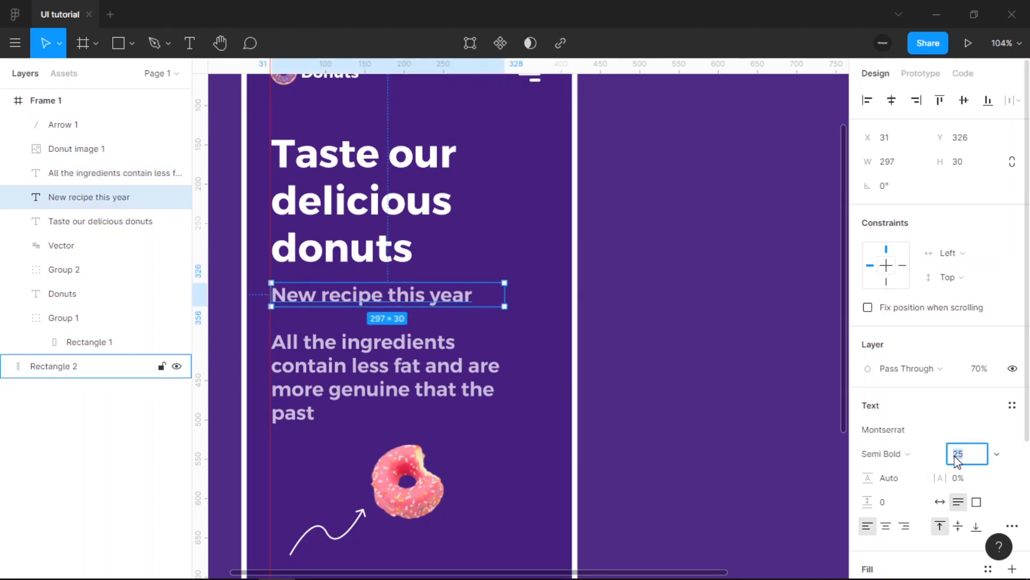
pyautogui.write('20')
pyautogui.press('Return')
# Style the ingredients description with font size 22, Regular weight and 80% layer opacity
pyautogui.click(431, 356)
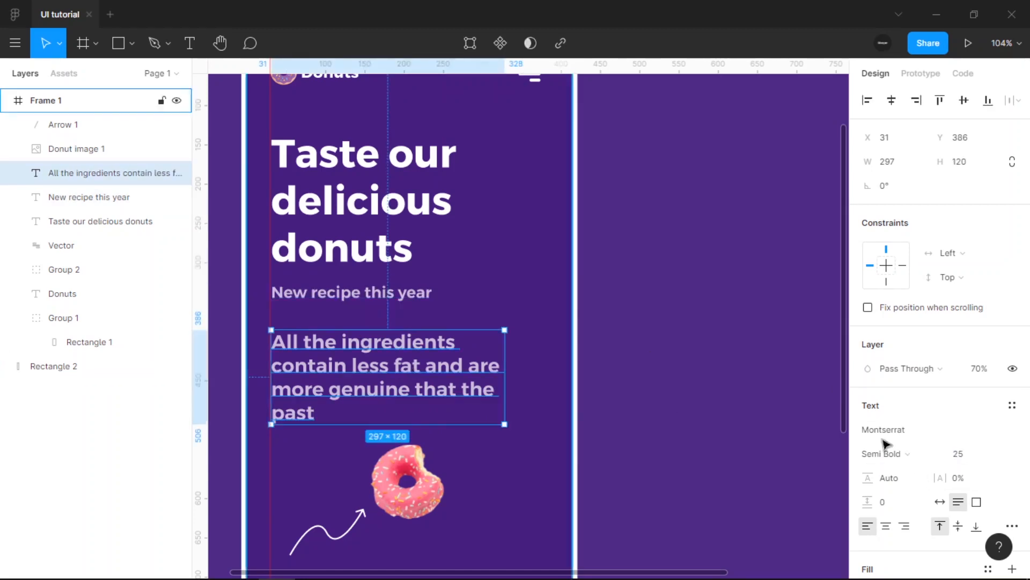
pyautogui.click(976, 461)
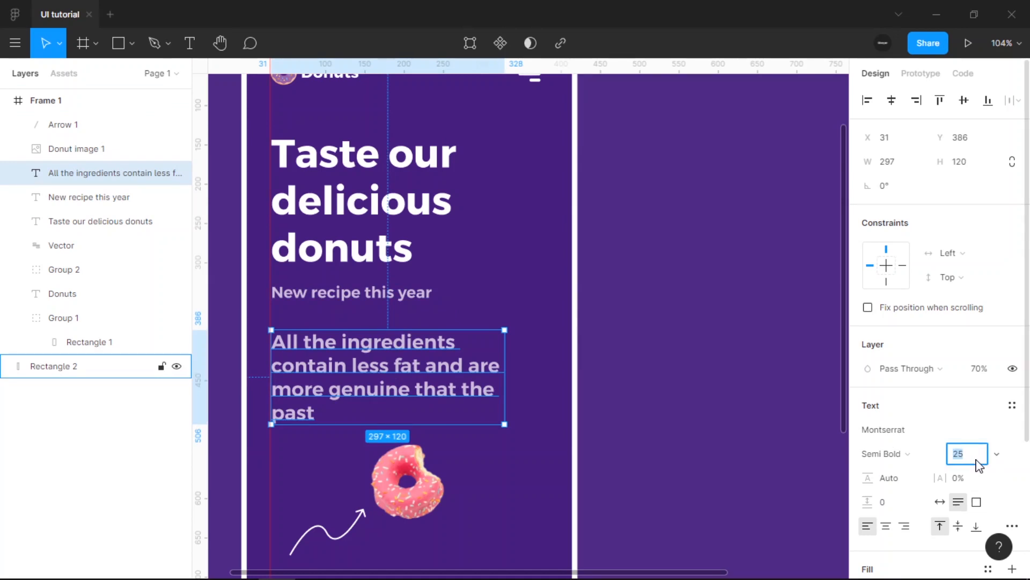
pyautogui.press('Return')
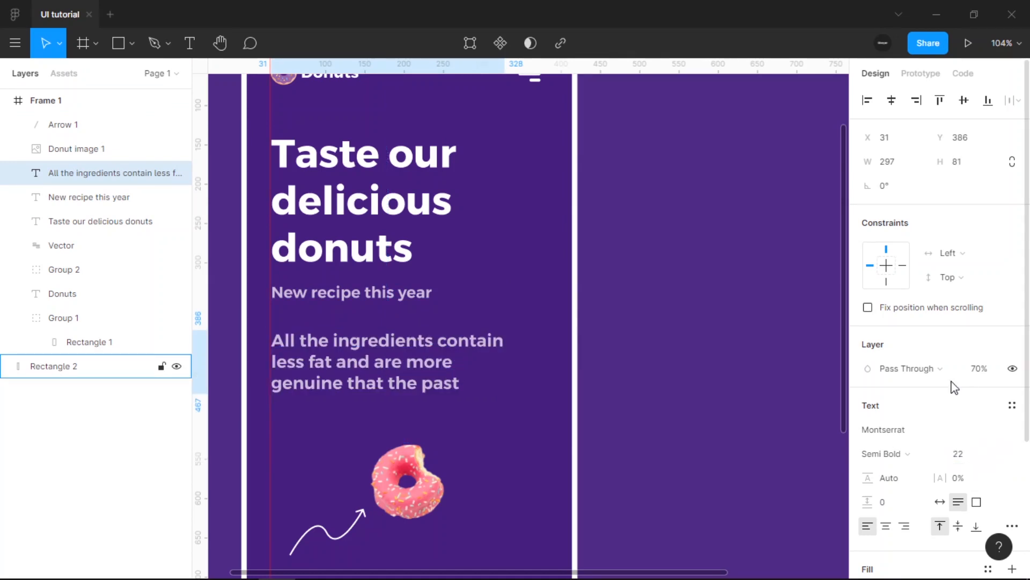
pyautogui.click(885, 454)
pyautogui.click(905, 439)
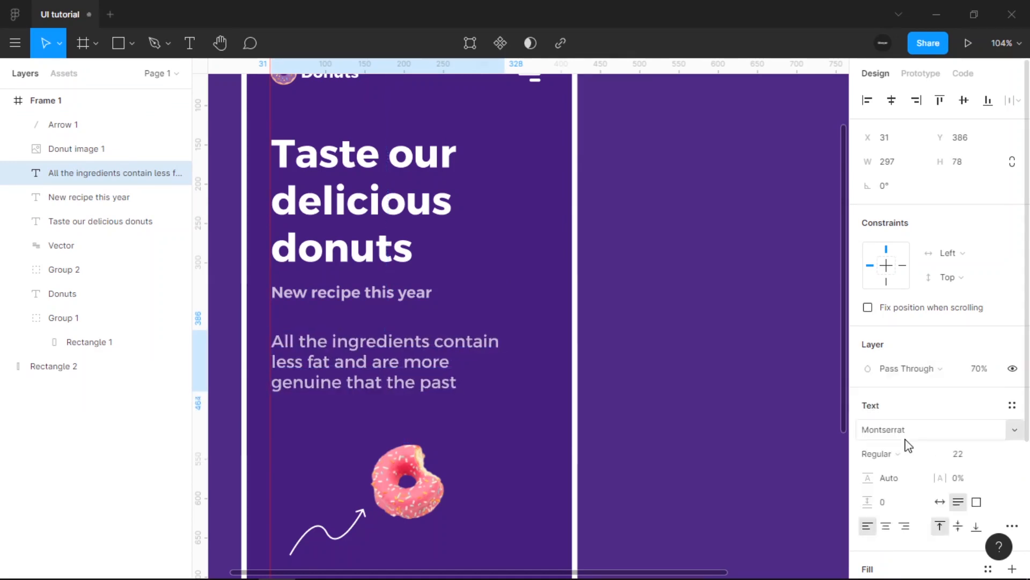
pyautogui.scroll(-3, 905, 438)
pyautogui.click(989, 265)
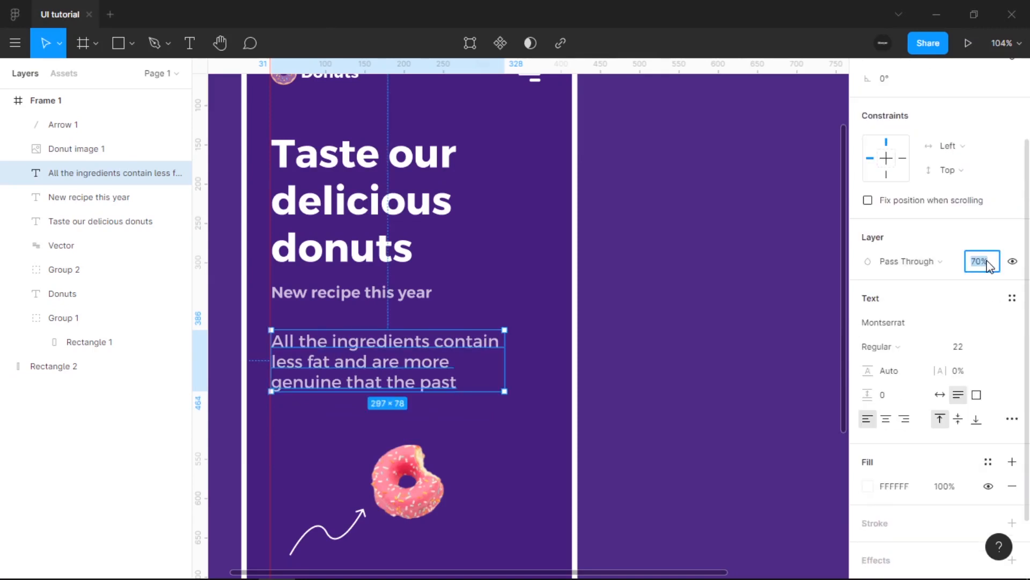
pyautogui.press('Return')
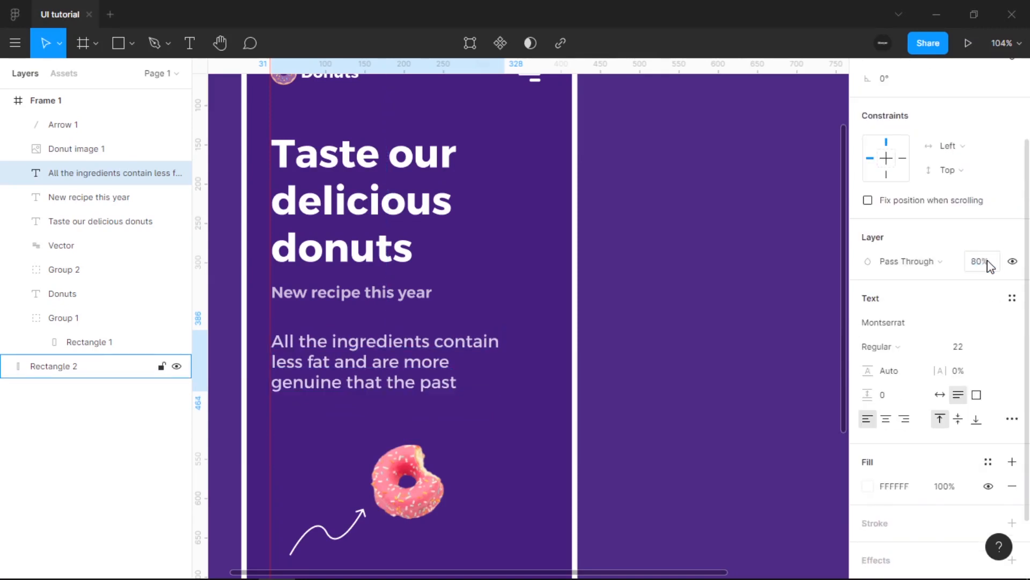
# Move the donut image straight down to Y 572
pyautogui.scroll(-5, 591, 223)
pyautogui.scroll(1, 568, 356)
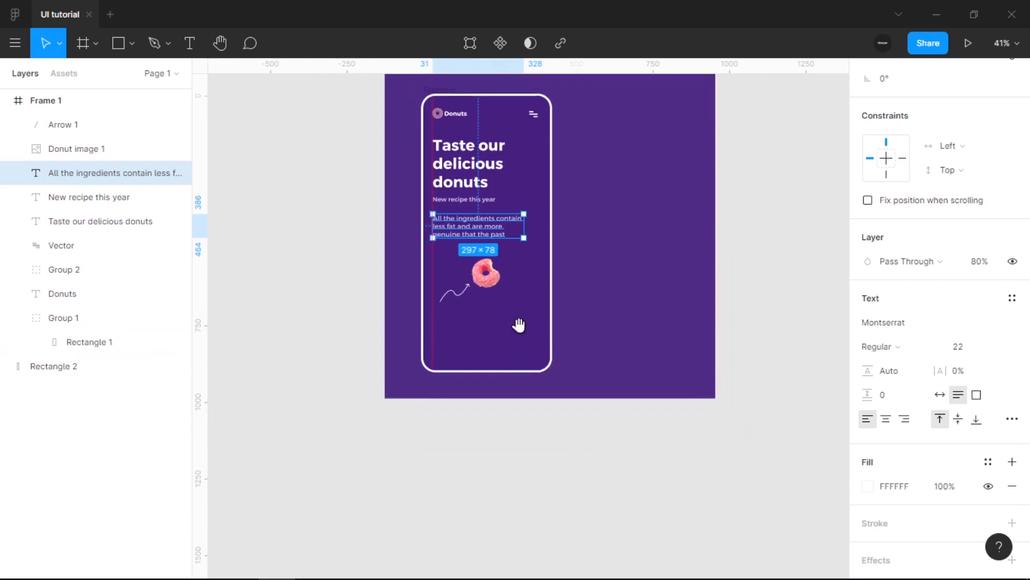
pyautogui.click(509, 287)
pyautogui.scroll(2, 485, 282)
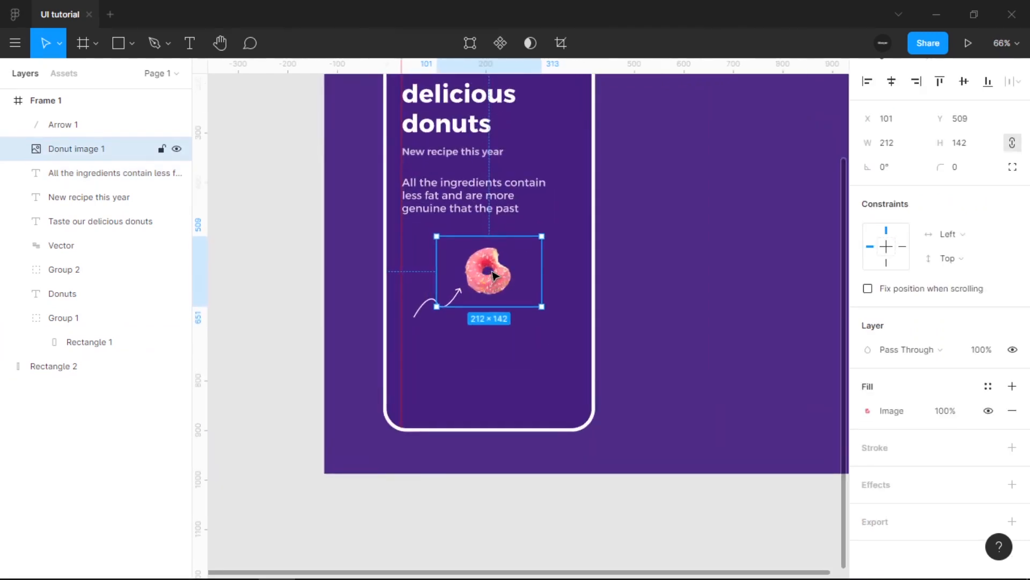
pyautogui.moveTo(491, 271); pyautogui.dragTo(493, 304)
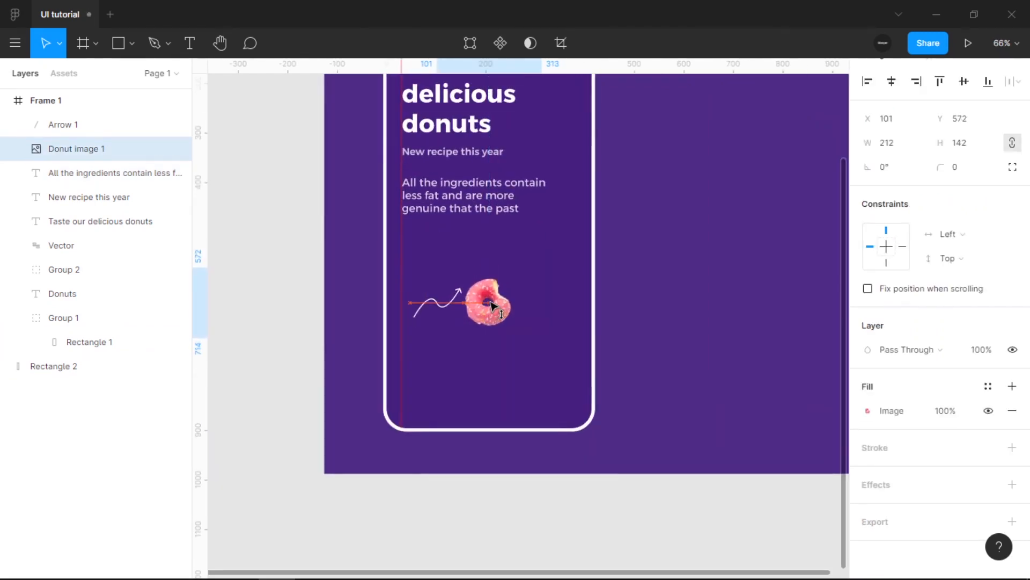
# Move the wavy arrow down beside the donut to about X 52, Y 704 and adjust its curve at the middle point
pyautogui.click(429, 305)
pyautogui.hscroll(-2, 436, 305)
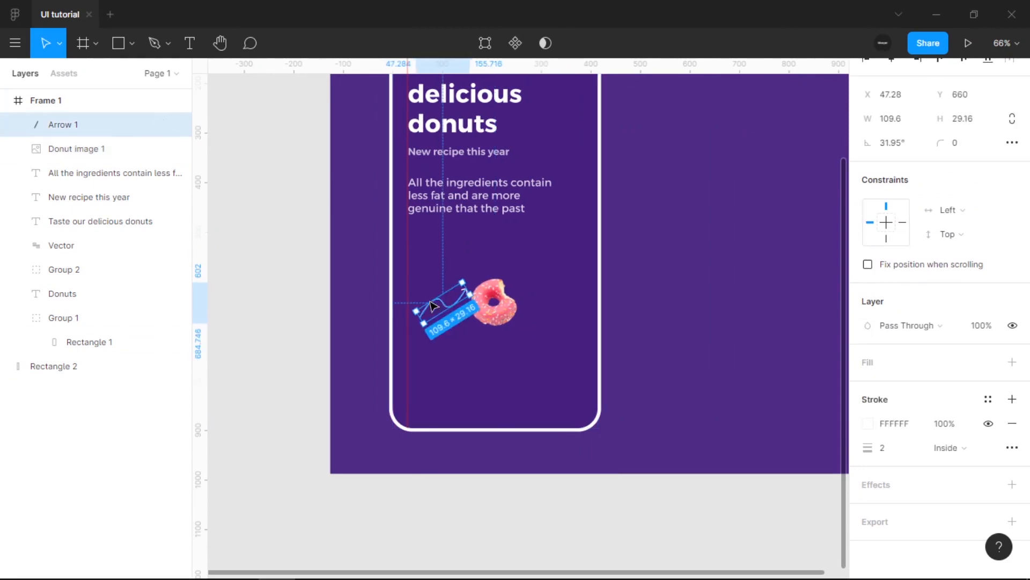
pyautogui.scroll(3, 556, 302)
pyautogui.moveTo(510, 305); pyautogui.dragTo(514, 361)
pyautogui.click(483, 42)
pyautogui.hotkey('ctrl', 'z')
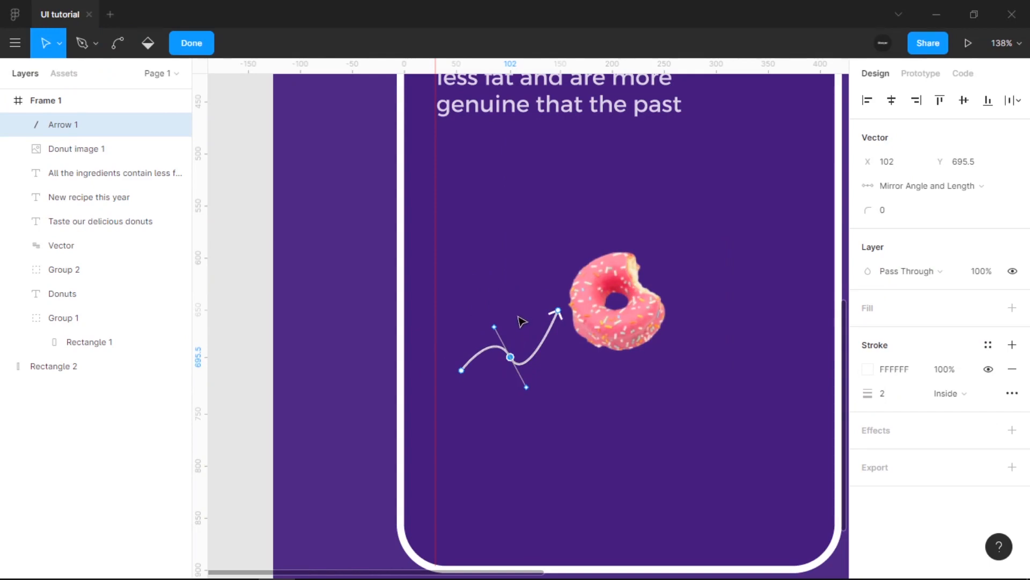
pyautogui.click(206, 47)
pyautogui.hotkey('ctrl', '-')
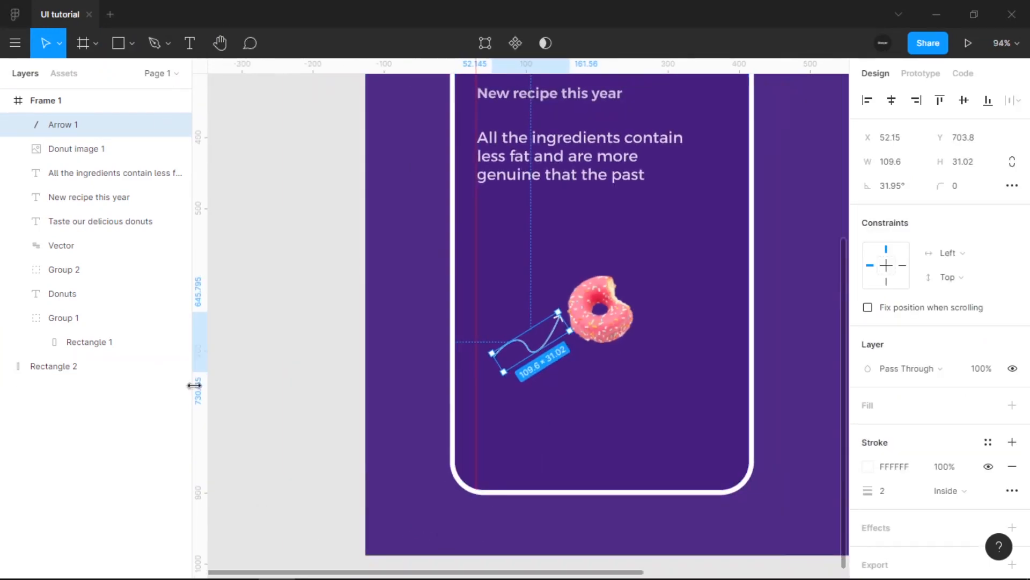
pyautogui.click(279, 361)
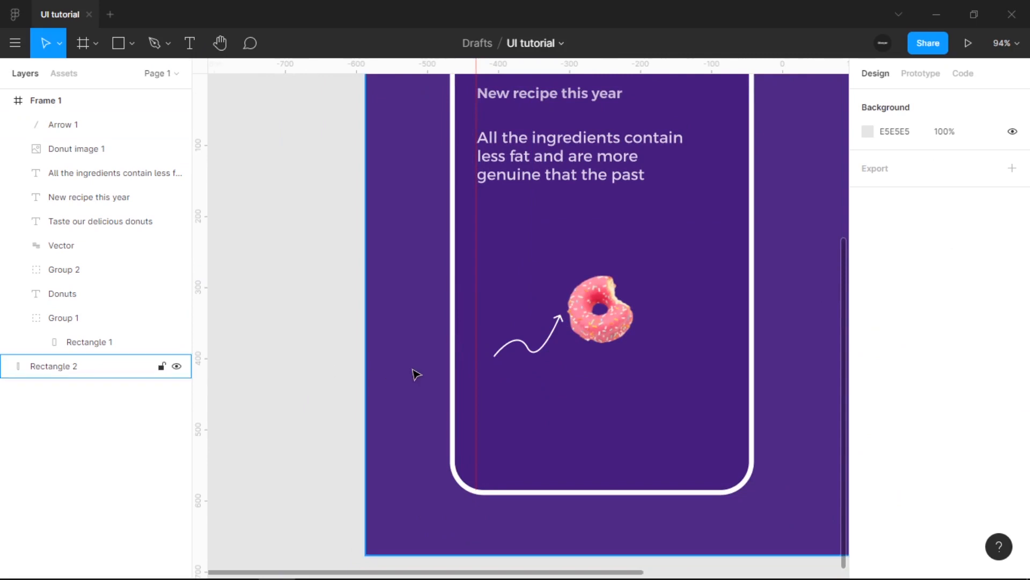
# Add a text label reading "less fat" below the arrow's tail at X 56, Y 753
pyautogui.press('t')
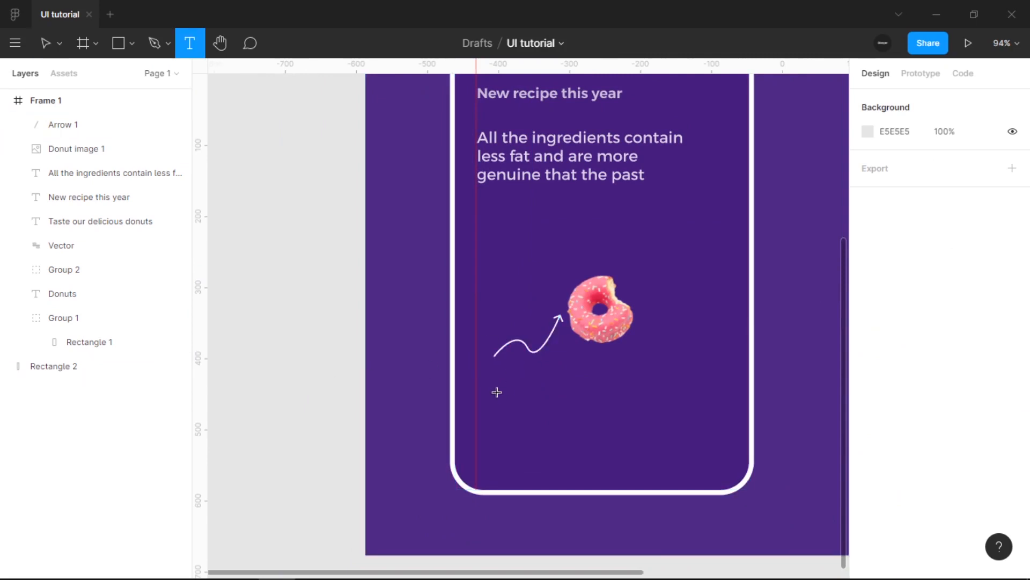
pyautogui.click(496, 393)
pyautogui.scroll(3, 555, 353)
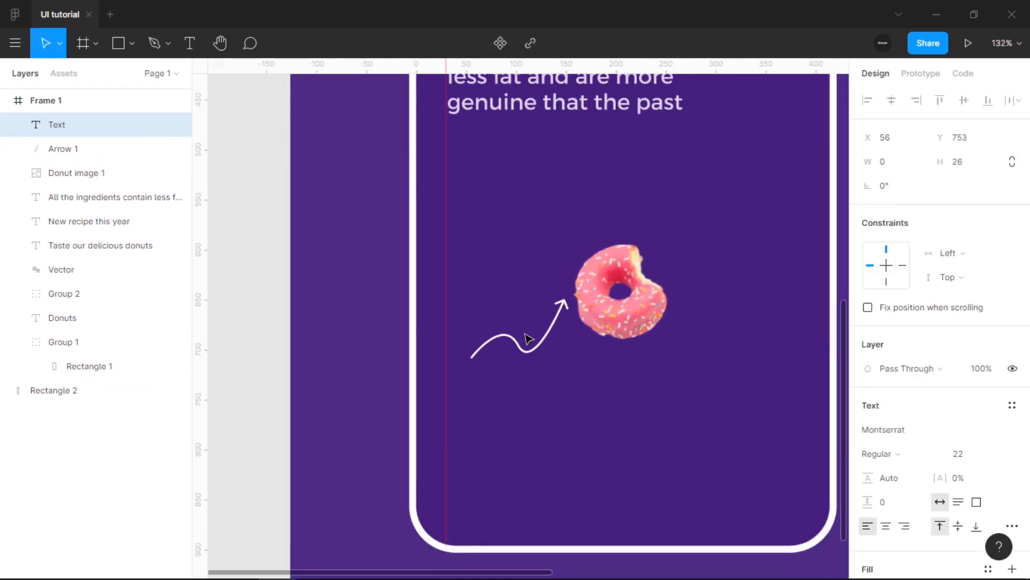
pyautogui.write('less fat')
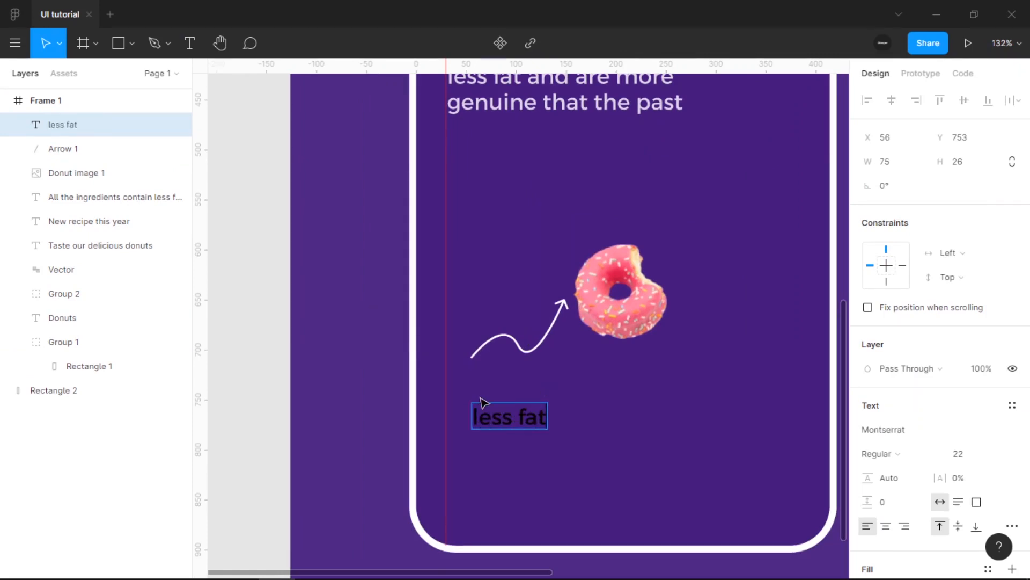
pyautogui.press('Escape')
# Set the "less fat" label's font size to 18 and its fill color to FFFFFF
pyautogui.click(960, 454)
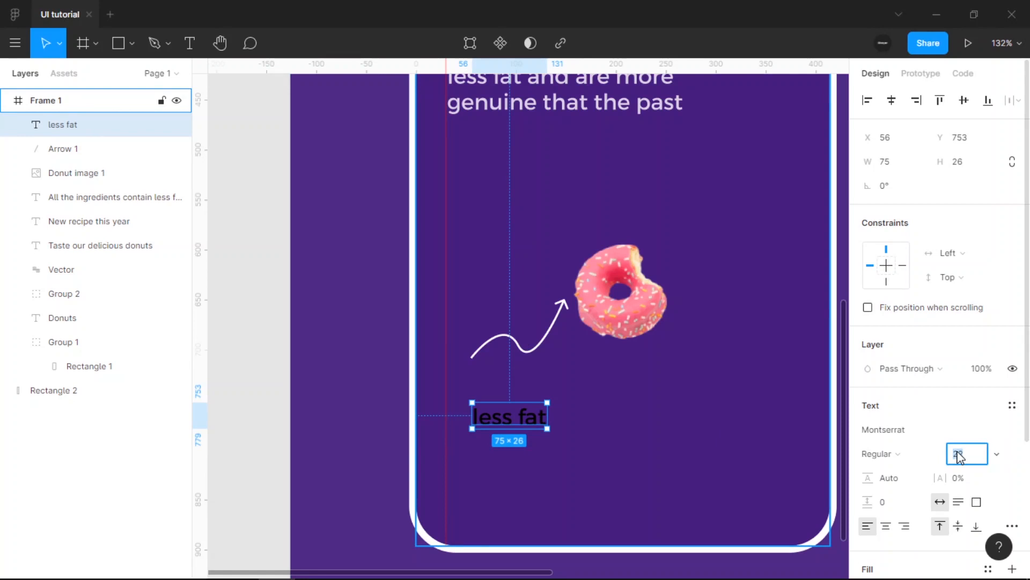
pyautogui.write('18')
pyautogui.press('Return')
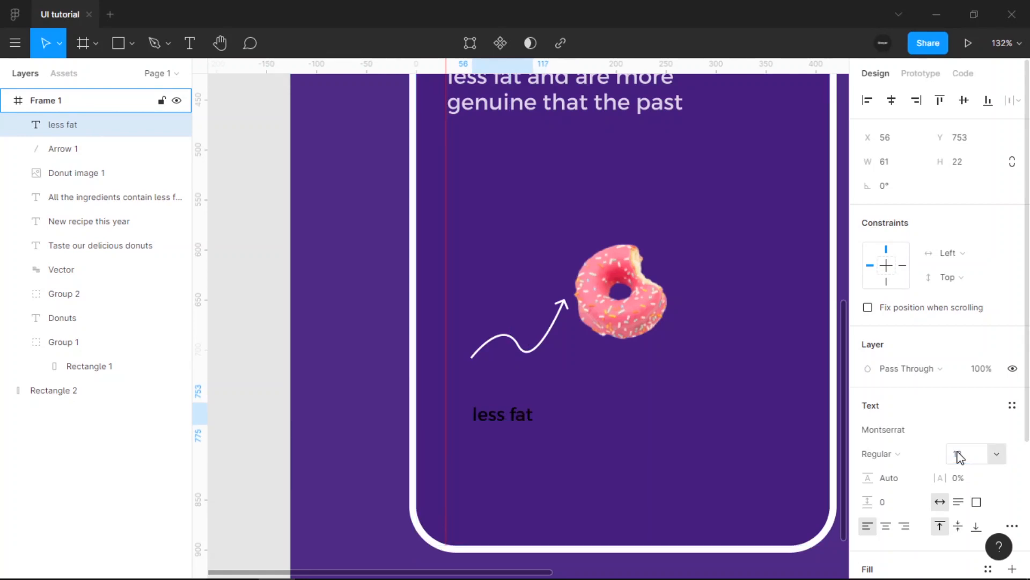
pyautogui.scroll(-3, 944, 451)
pyautogui.click(924, 443)
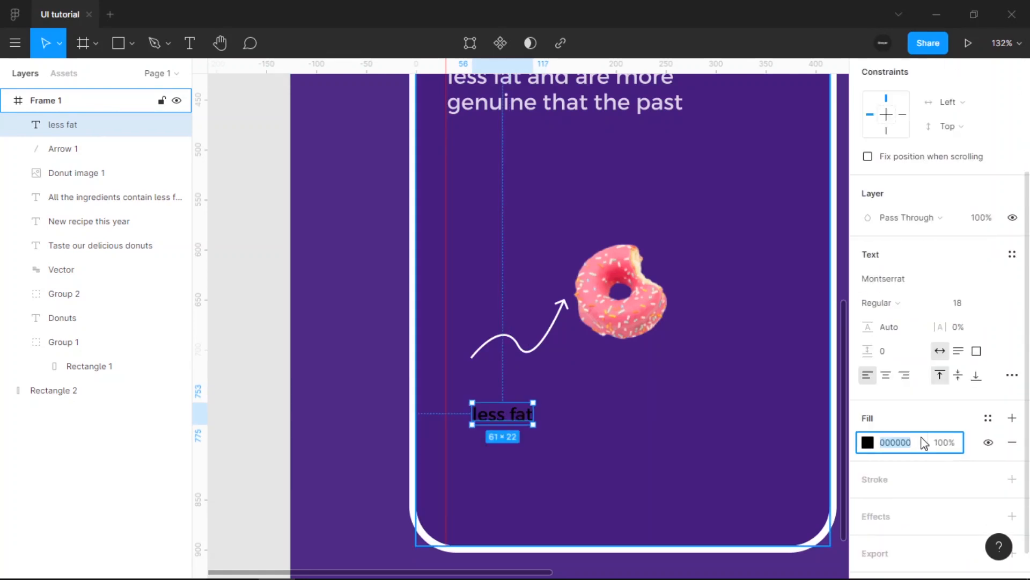
pyautogui.write('ffffff')
pyautogui.press('Return')
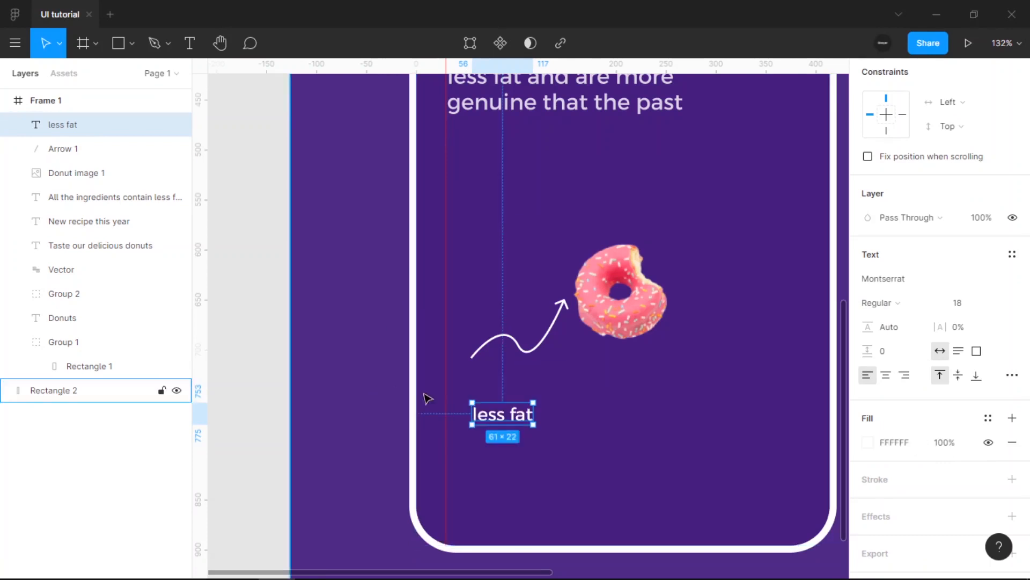
# Shrink the wavy arrow toward the donut and place the "less fat" label at its tail at X 35, Y 697
pyautogui.scroll(3, 486, 396)
pyautogui.moveTo(497, 416); pyautogui.dragTo(491, 362)
pyautogui.click(489, 331)
pyautogui.click(490, 331)
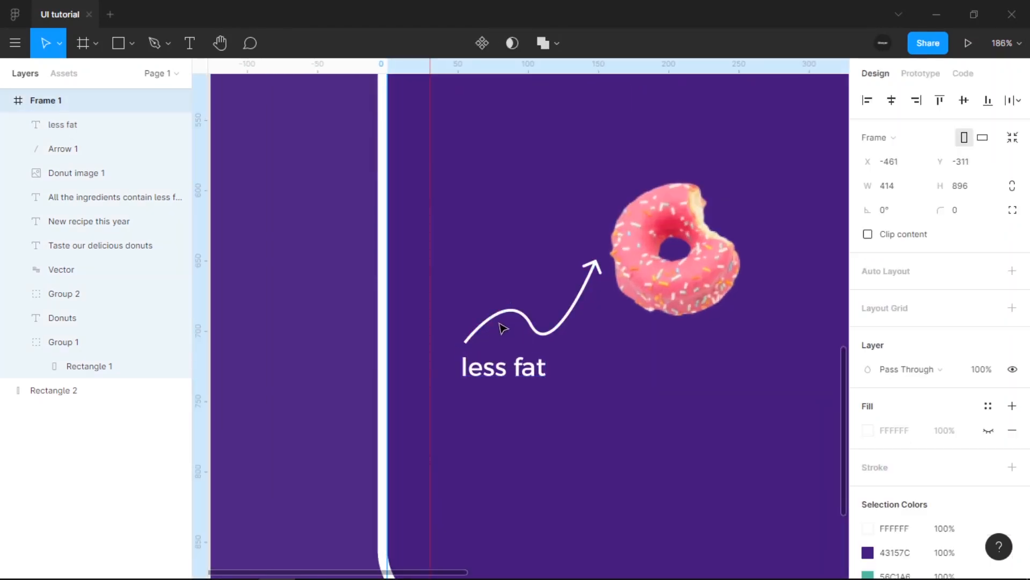
pyautogui.click(499, 324)
pyautogui.click(506, 366)
pyautogui.moveTo(507, 369); pyautogui.dragTo(492, 343)
pyautogui.click(486, 339)
pyautogui.click(490, 372)
pyautogui.click(532, 317)
pyautogui.click(63, 125)
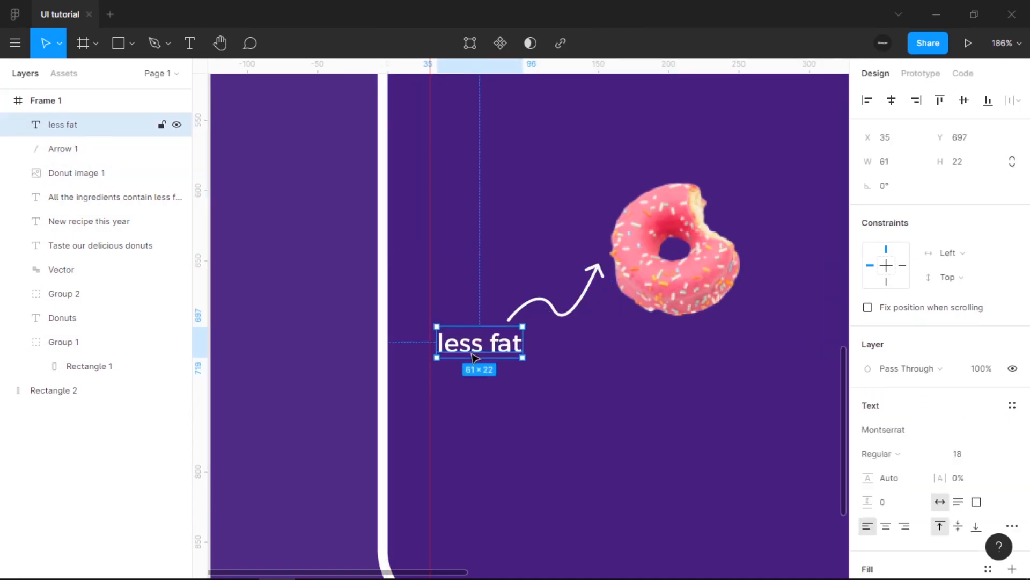
pyautogui.scroll(1, 528, 364)
pyautogui.scroll(-5, 467, 333)
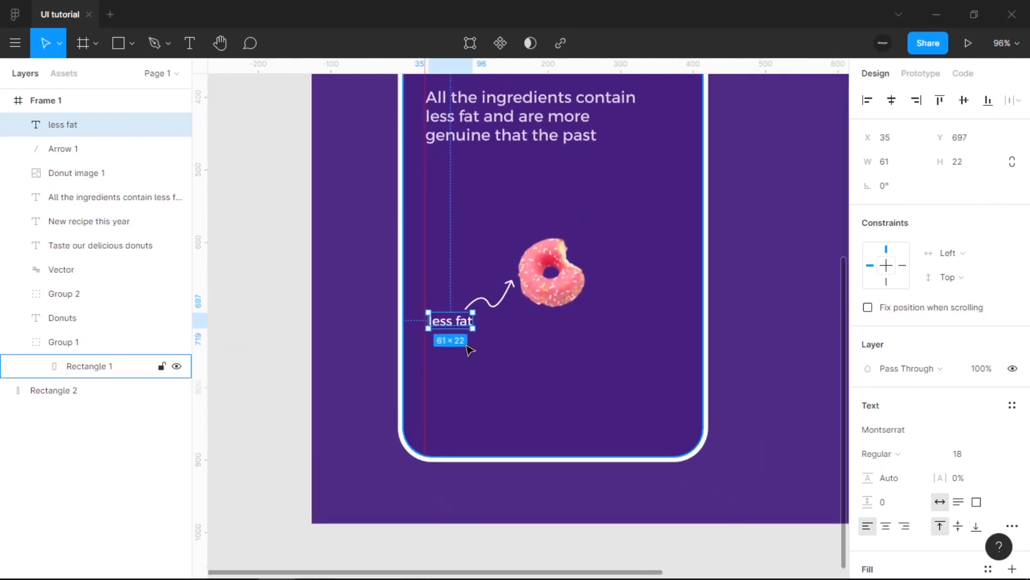
pyautogui.scroll(4, 452, 360)
pyautogui.scroll(-3, 452, 360)
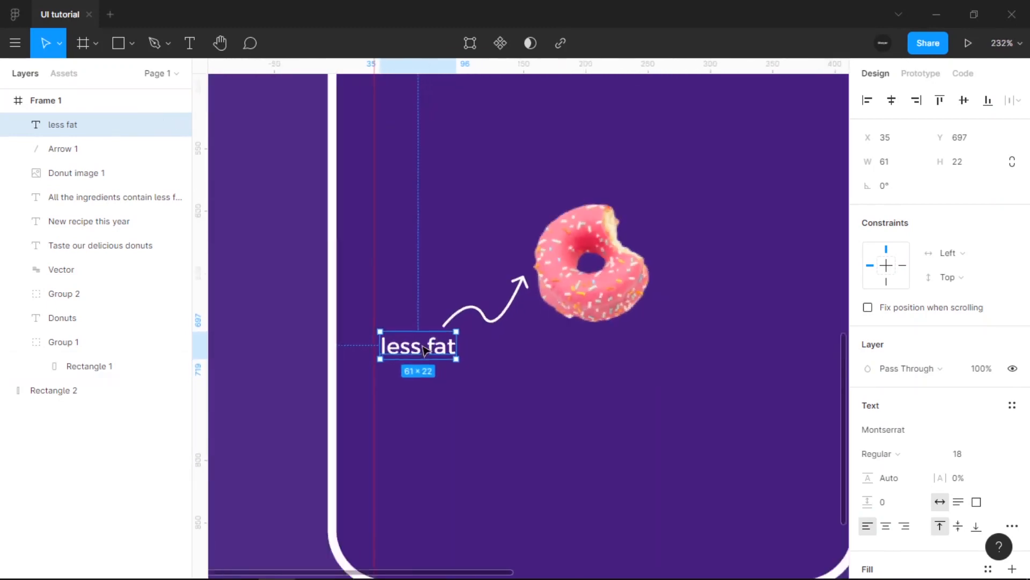
pyautogui.scroll(-4, 433, 360)
pyautogui.scroll(3, 429, 331)
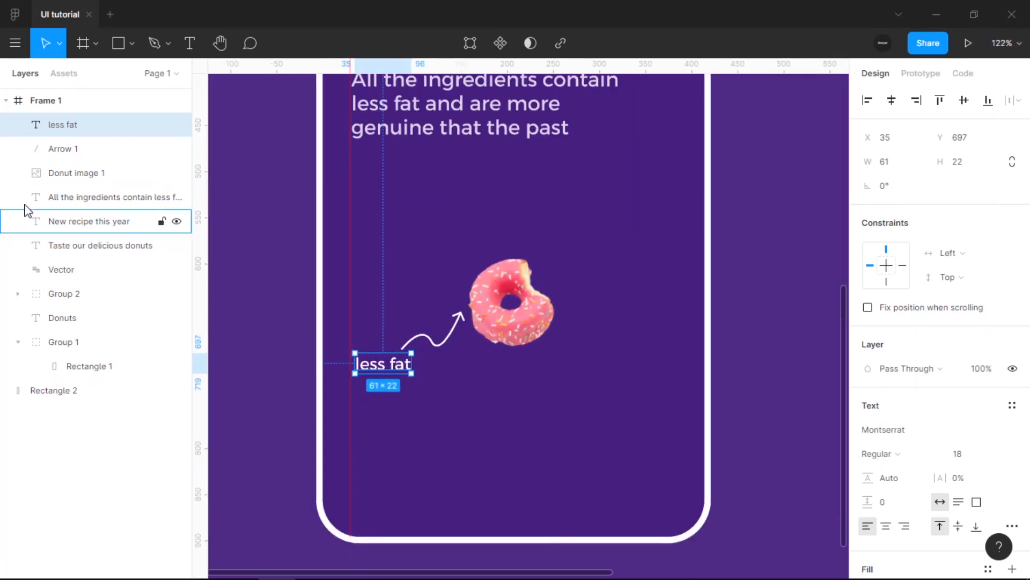
# Duplicate the wavy arrow, rotate the copy to -146.4° and place it pointing at the donut's bite at about X 305, Y 578
pyautogui.click(63, 149)
pyautogui.hotkey('ctrl', 'd')
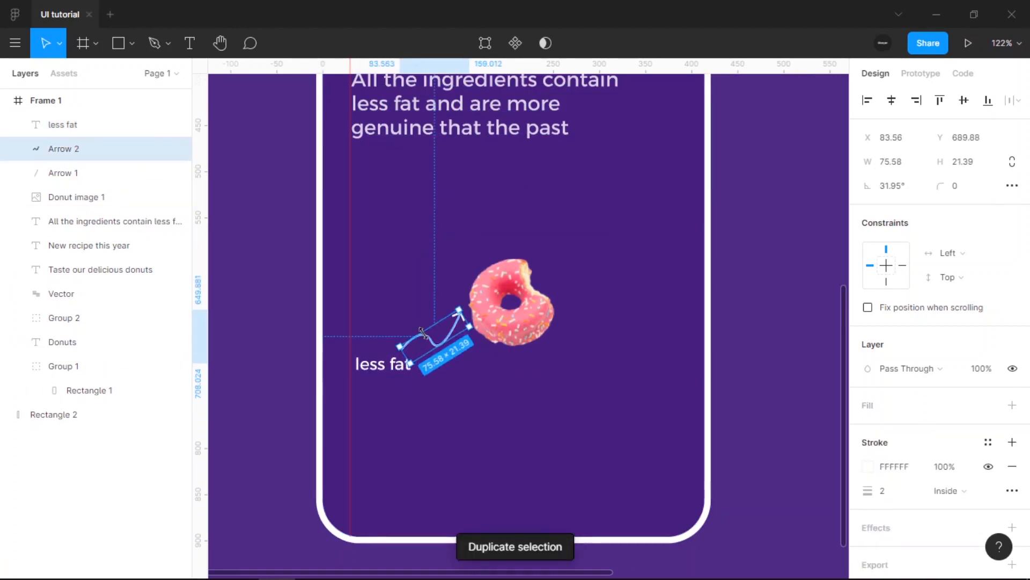
pyautogui.moveTo(439, 344); pyautogui.dragTo(512, 429)
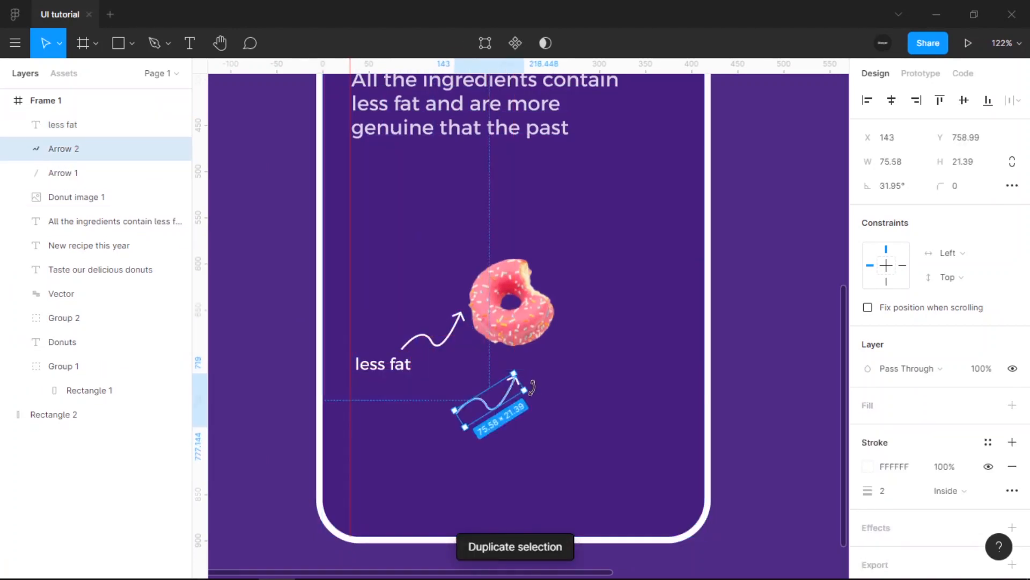
pyautogui.moveTo(524, 370); pyautogui.dragTo(537, 352)
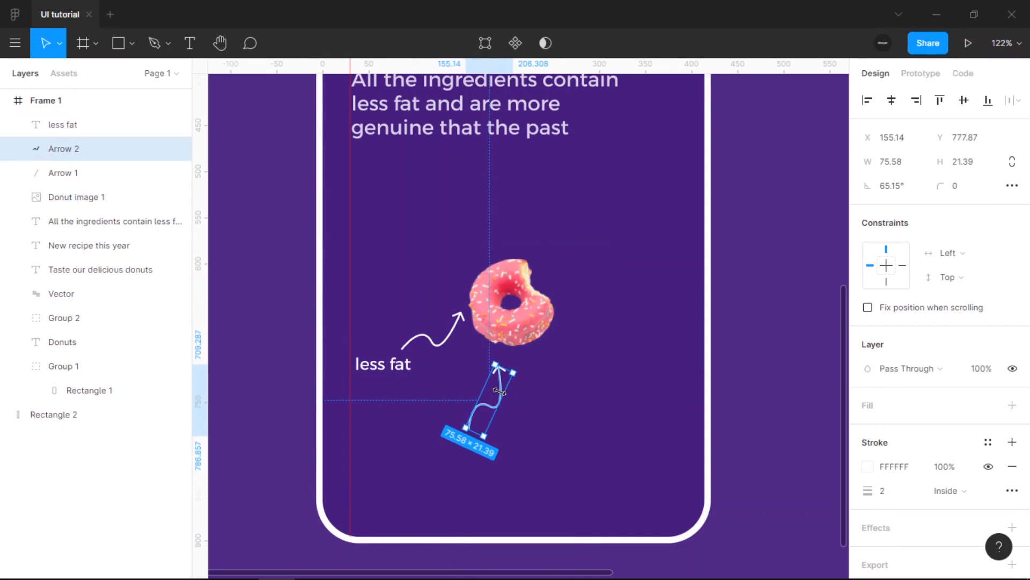
pyautogui.moveTo(499, 390); pyautogui.dragTo(514, 302)
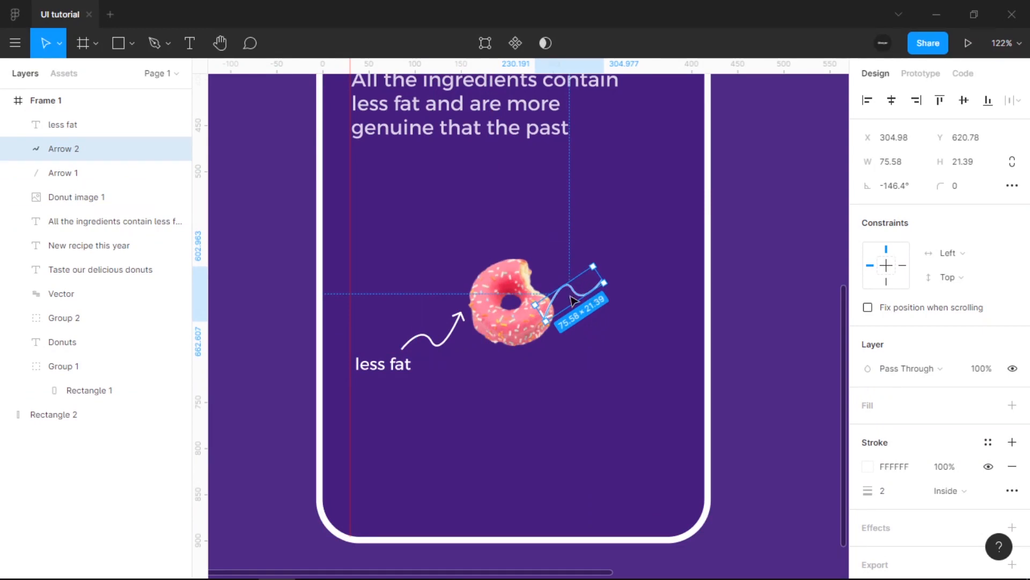
pyautogui.moveTo(567, 278)
pyautogui.mouseDown()
pyautogui.moveTo(581, 239)
pyautogui.moveTo(558, 244)
pyautogui.moveTo(570, 244)
pyautogui.moveTo(574, 261)
pyautogui.mouseUp()
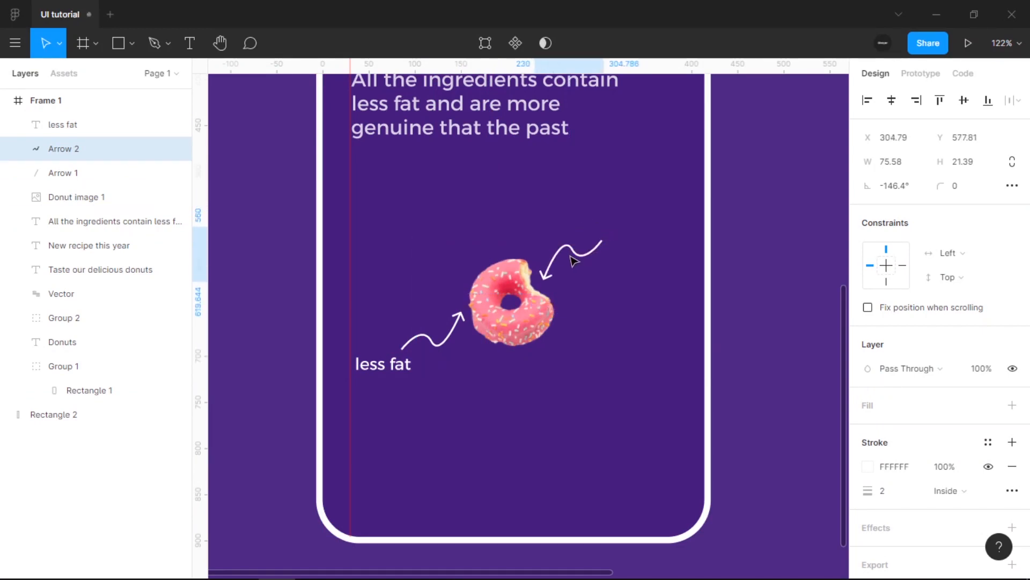
# Duplicate the "less fat" label to the upper arrow's tail at X 305, Y 560 and change its text to "new recipe"
pyautogui.keyDown('ctrl'); pyautogui.scroll(-5, 567, 256); pyautogui.keyUp('ctrl')
pyautogui.click(462, 320)
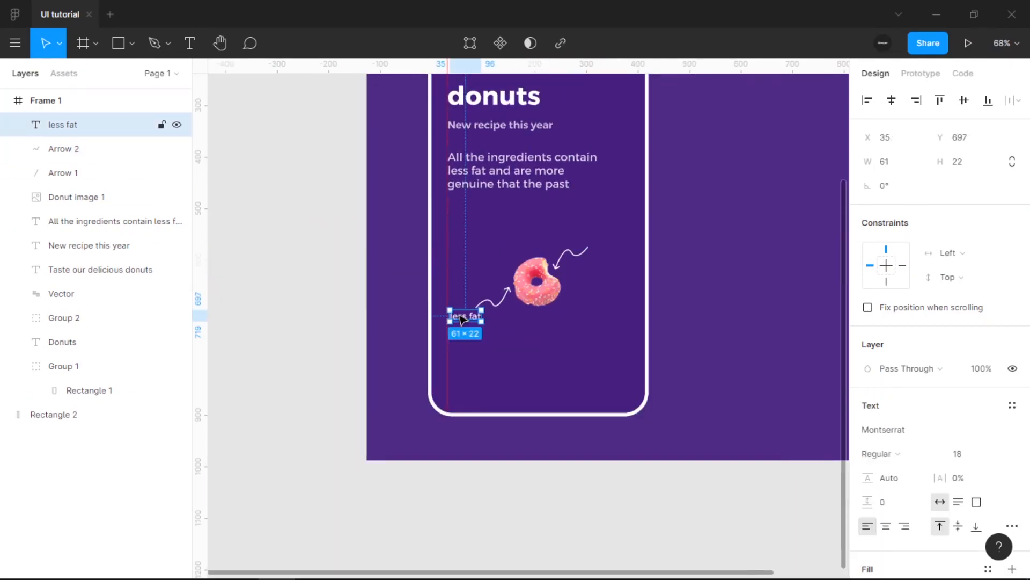
pyautogui.hotkey('ctrl', 'd')
pyautogui.keyDown('ctrl'); pyautogui.scroll(5, 464, 314); pyautogui.keyUp('ctrl')
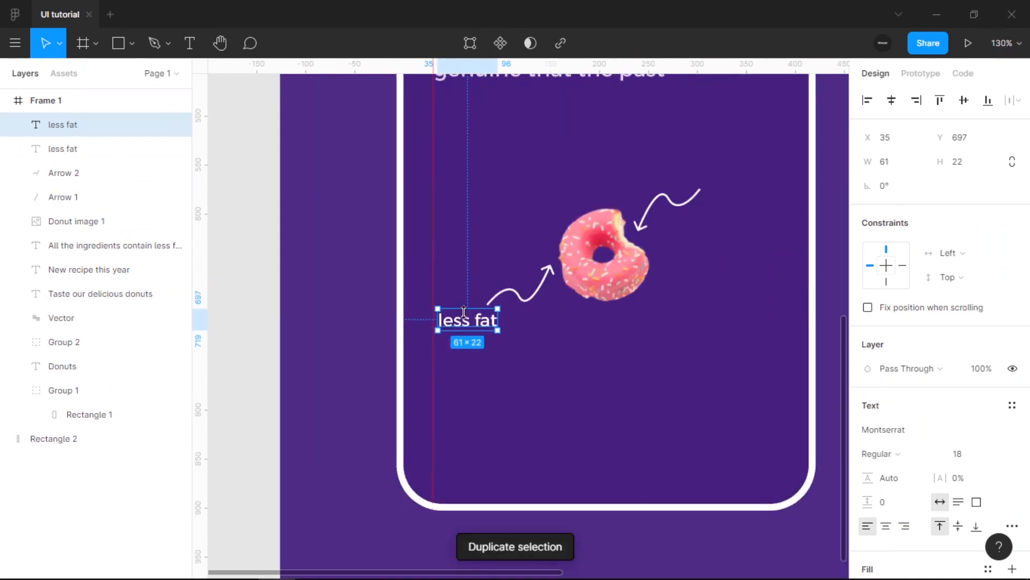
pyautogui.moveTo(468, 319); pyautogui.dragTo(733, 189)
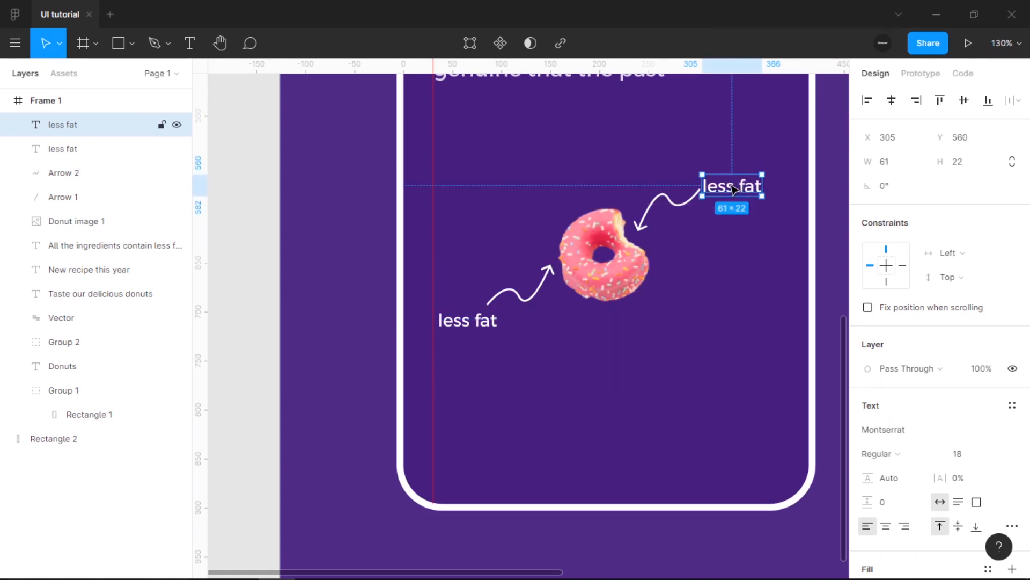
pyautogui.doubleClick(733, 187)
pyautogui.write('new recipe')
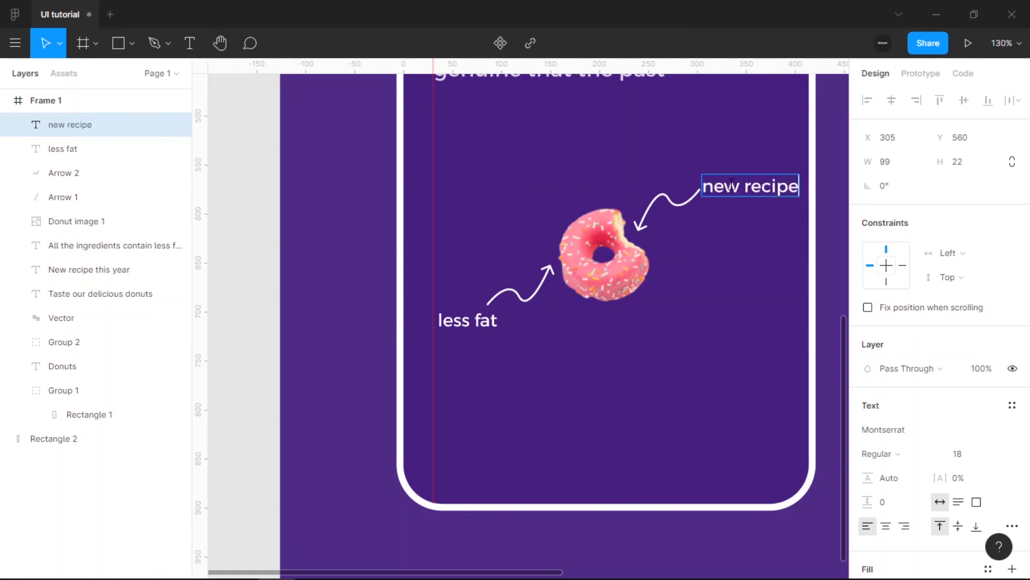
pyautogui.scroll(-6, 731, 185)
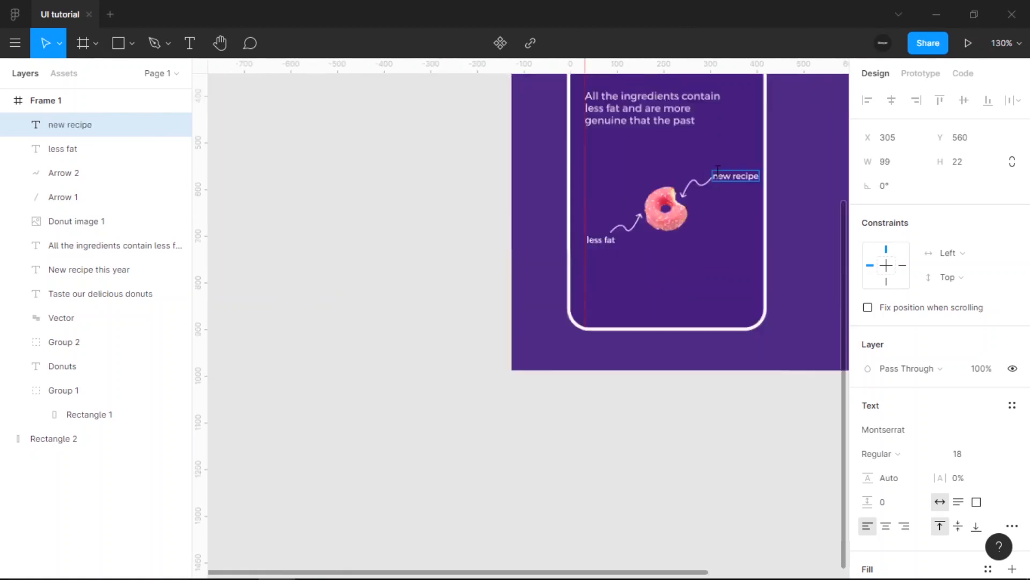
pyautogui.click(621, 392)
# Duplicate the upper arrow, rotate the copy to 120.4° and place it below the donut's lower right edge at about X 277, Y 753
pyautogui.scroll(3, 547, 266)
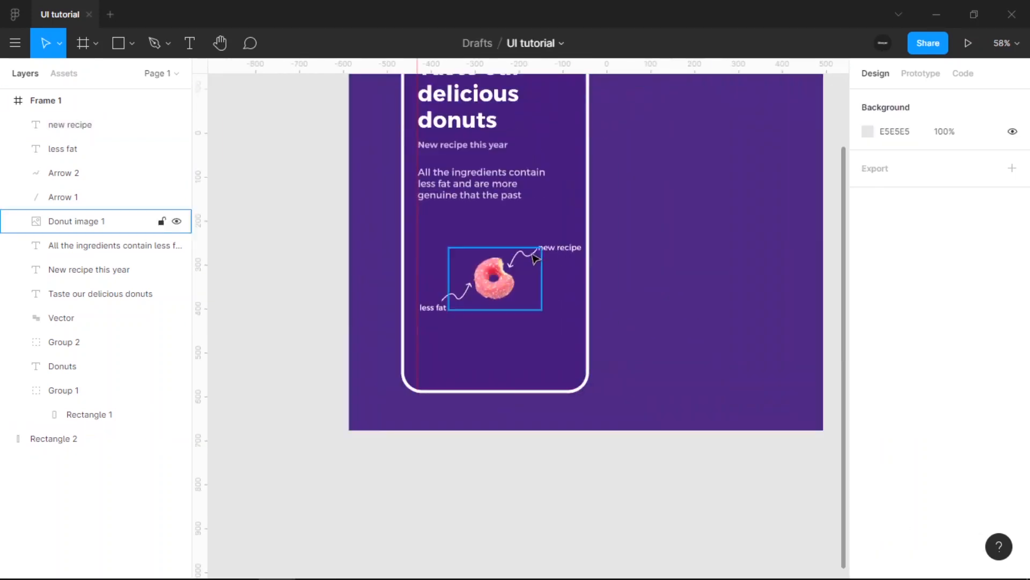
pyautogui.click(532, 260)
pyautogui.scroll(3, 533, 259)
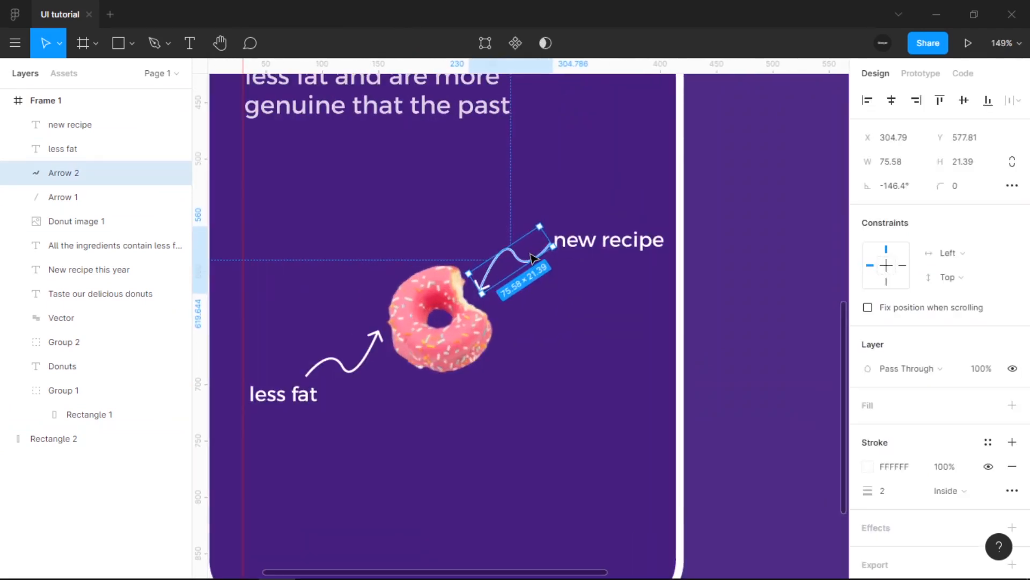
pyautogui.hotkey('ctrl', 'd')
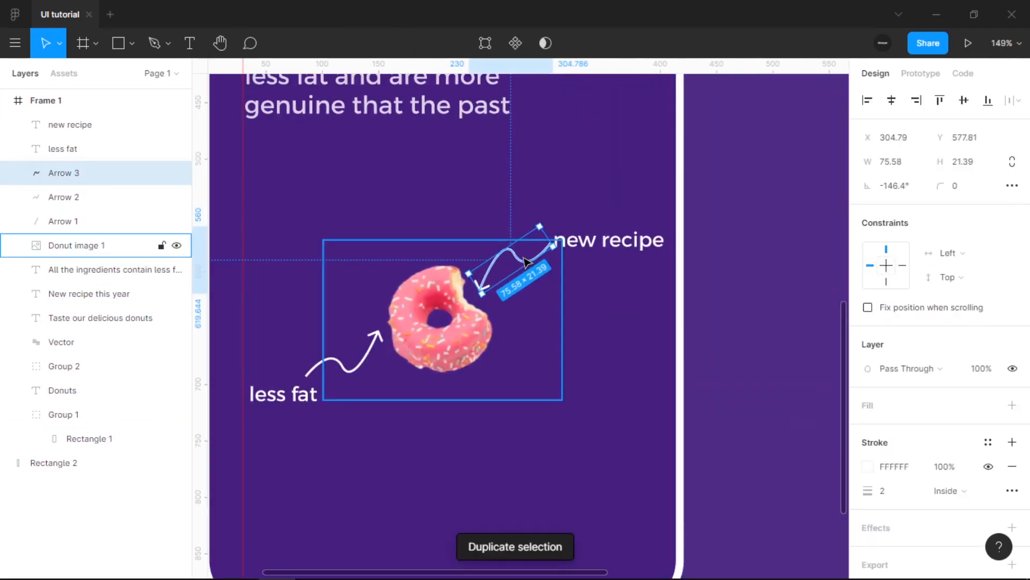
pyautogui.moveTo(529, 252); pyautogui.dragTo(523, 445)
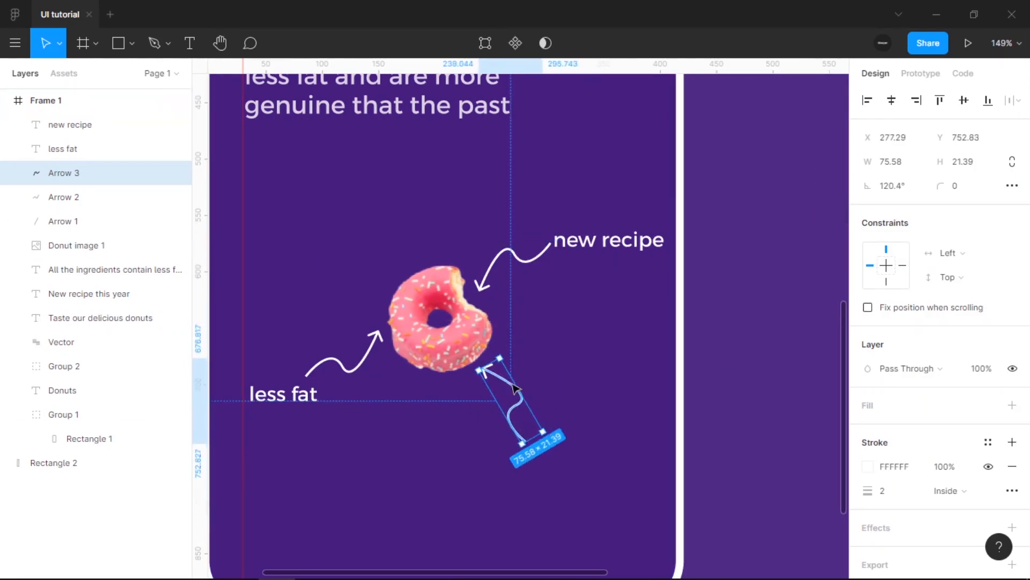
# Duplicate the "new recipe" label to the lower arrow's tail at X 279, Y 753 and change its text to "more genuine"
pyautogui.scroll(-5, 514, 387)
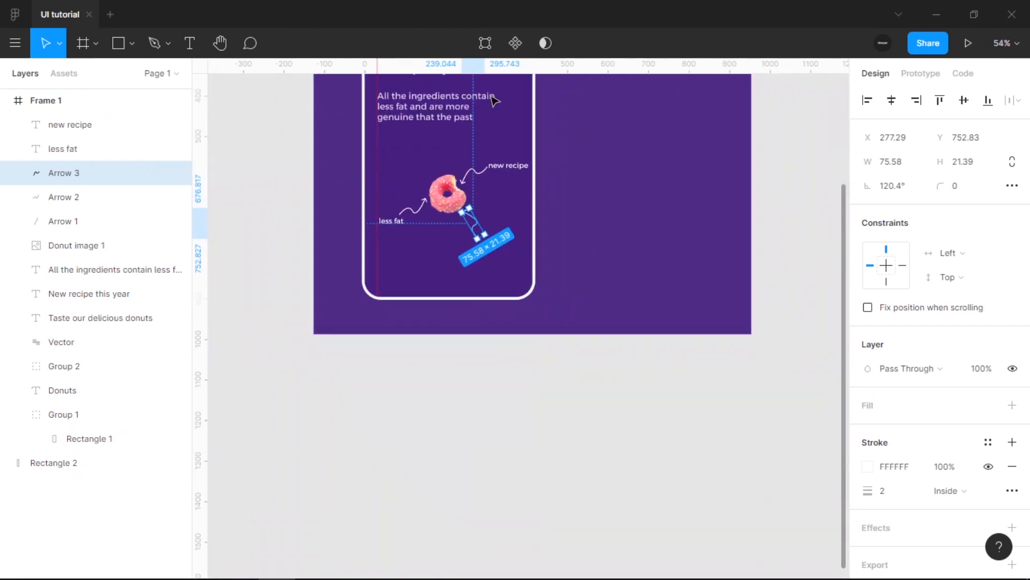
pyautogui.click(504, 165)
pyautogui.scroll(5, 503, 167)
pyautogui.hotkey('ctrl', 'd')
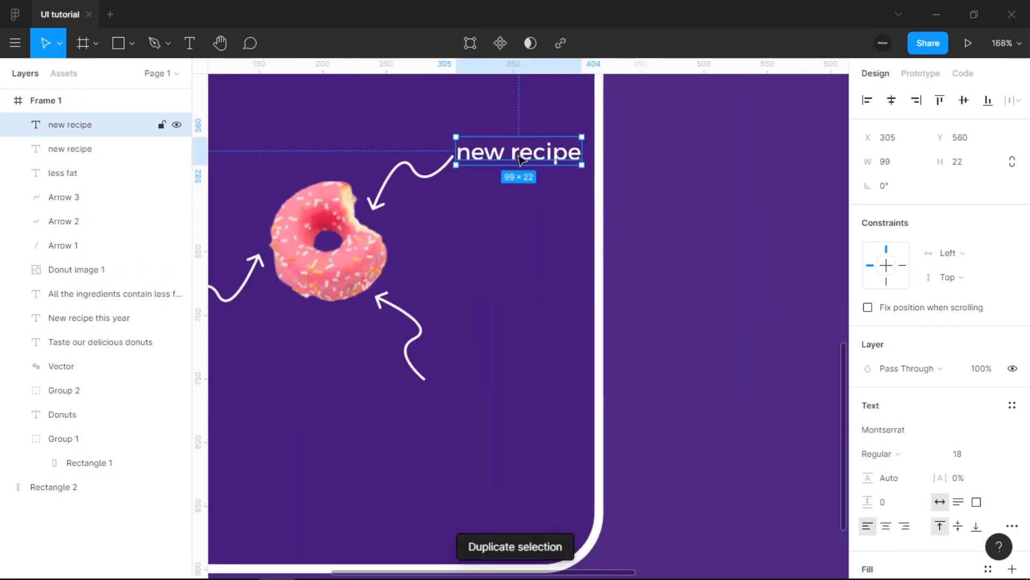
pyautogui.scroll(-3, 519, 159)
pyautogui.moveTo(519, 180); pyautogui.dragTo(507, 297)
pyautogui.doubleClick(506, 292)
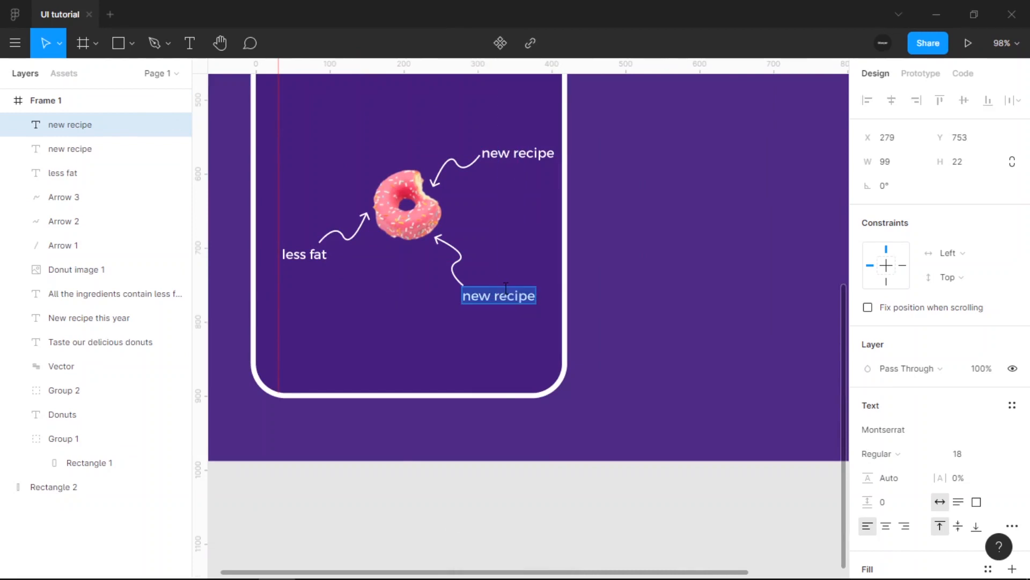
pyautogui.write('more genuine')
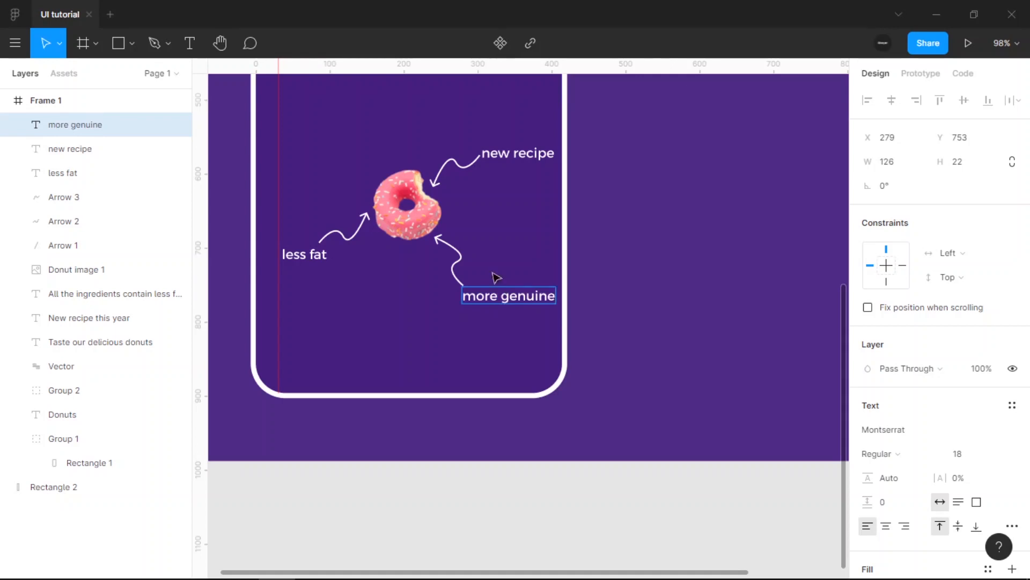
pyautogui.scroll(-5, 482, 277)
pyautogui.press('Escape')
# Center the "more genuine" label under its arrow at X 219, Y 753 and the "new recipe" label above its arrow at X 279, Y 538
pyautogui.scroll(6, 431, 408)
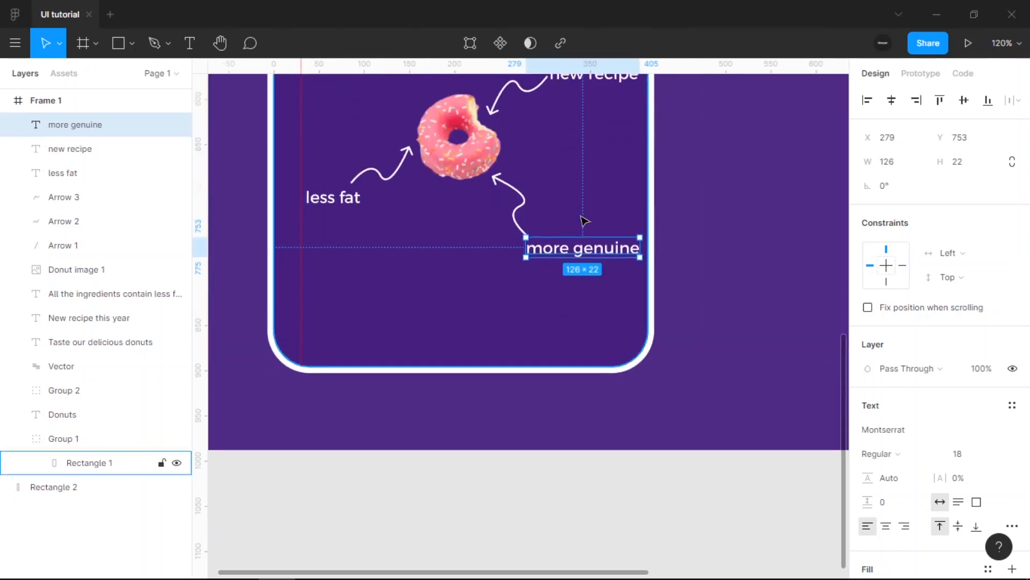
pyautogui.moveTo(598, 254); pyautogui.dragTo(545, 260)
pyautogui.moveTo(515, 311); pyautogui.dragTo(457, 408)
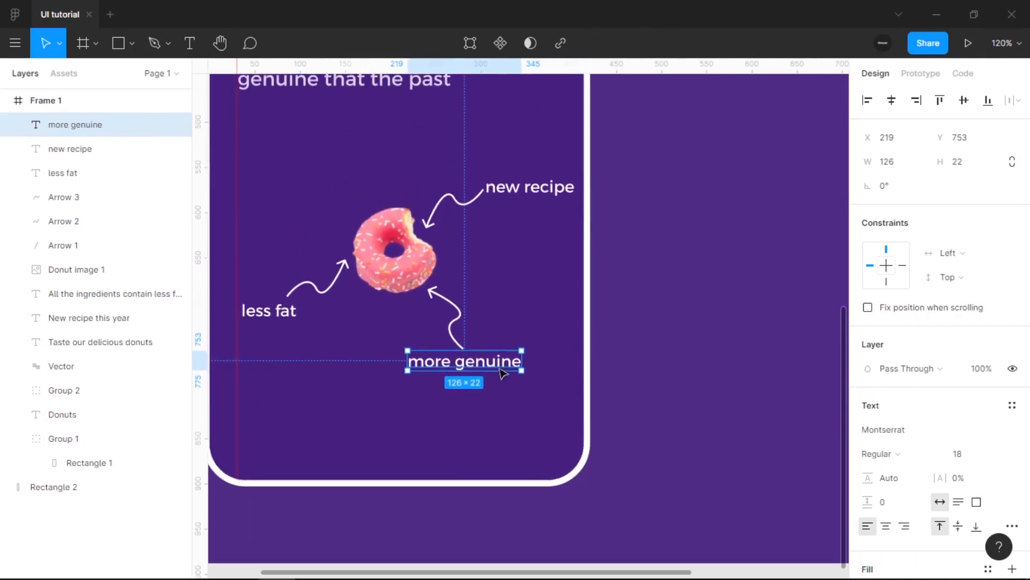
pyautogui.click(532, 187)
pyautogui.doubleClick(532, 187)
pyautogui.moveTo(563, 192); pyautogui.dragTo(543, 175)
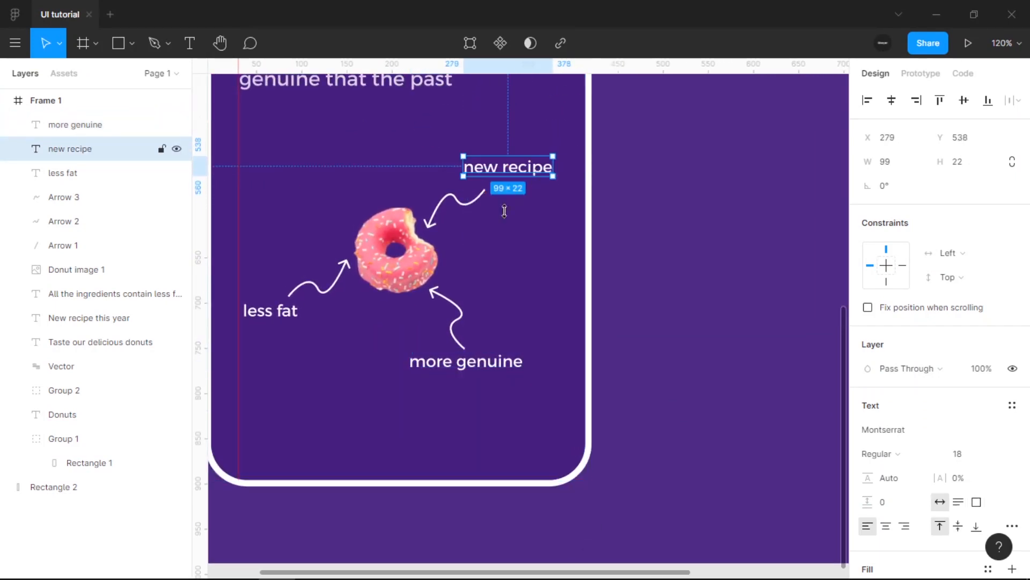
pyautogui.click(281, 312)
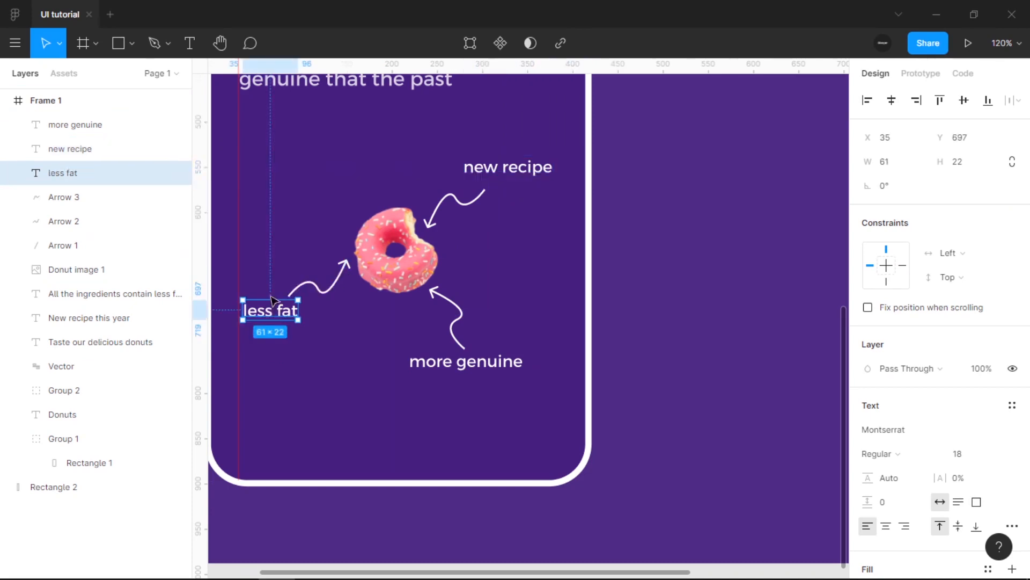
pyautogui.moveTo(272, 299)
pyautogui.mouseDown()
pyautogui.moveTo(273, 249)
pyautogui.moveTo(272, 299)
pyautogui.mouseUp()
pyautogui.scroll(-3, 344, 302)
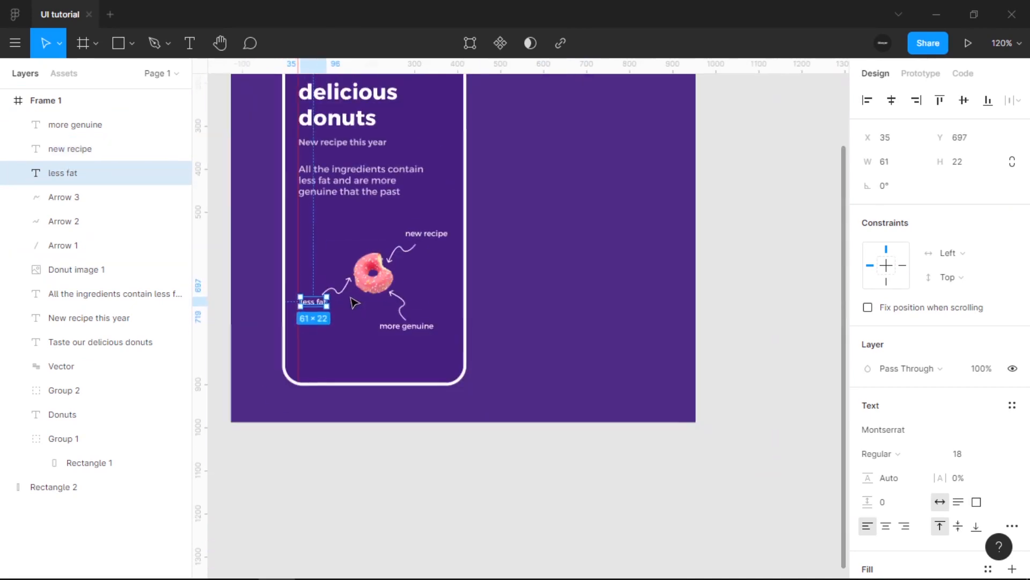
pyautogui.scroll(-5, 354, 303)
pyautogui.click(395, 476)
pyautogui.scroll(4, 403, 478)
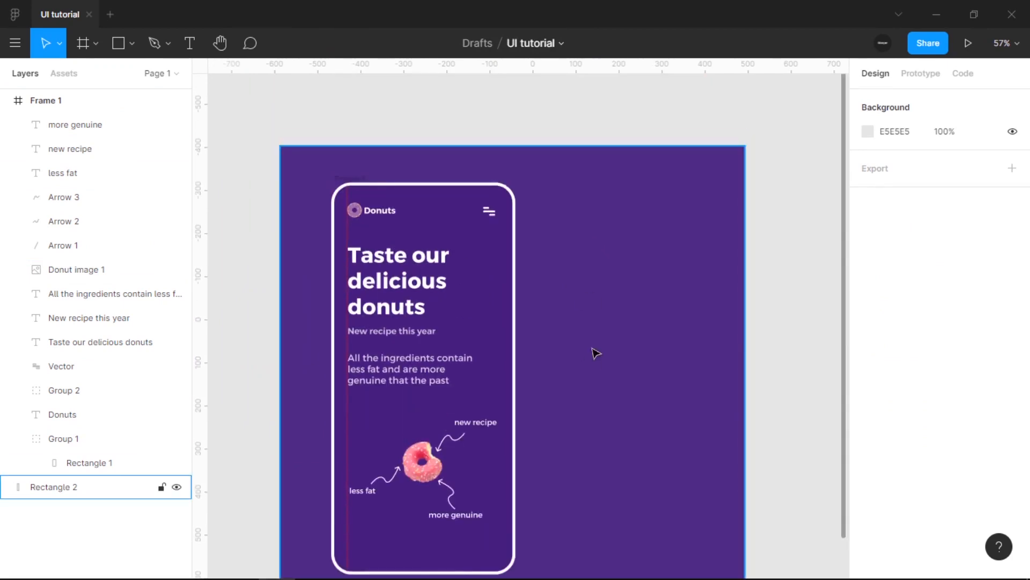
pyautogui.scroll(-2, 601, 257)
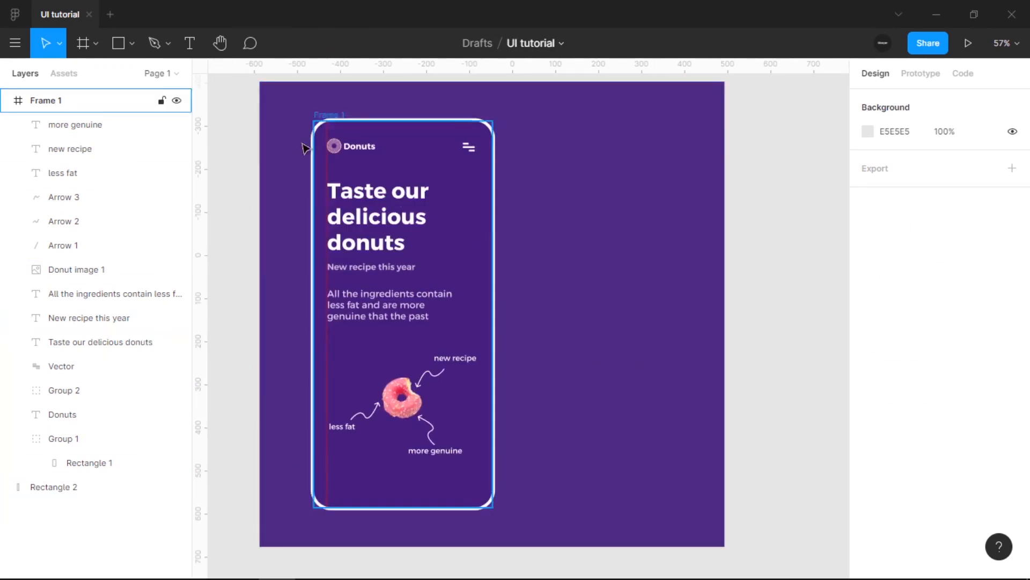
# Duplicate the whole phone frame and place the copy beside the original on the purple background at X 42, Y -311
pyautogui.click(467, 231)
pyautogui.scroll(-3, 601, 279)
pyautogui.hscroll(2, 537, 252)
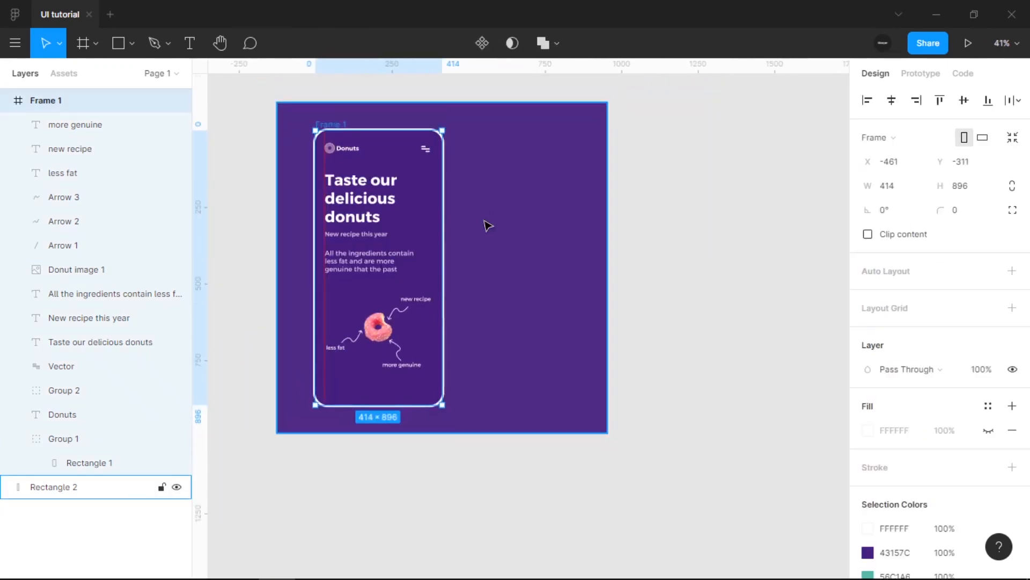
pyautogui.scroll(-1, 486, 224)
pyautogui.hscroll(1, 478, 224)
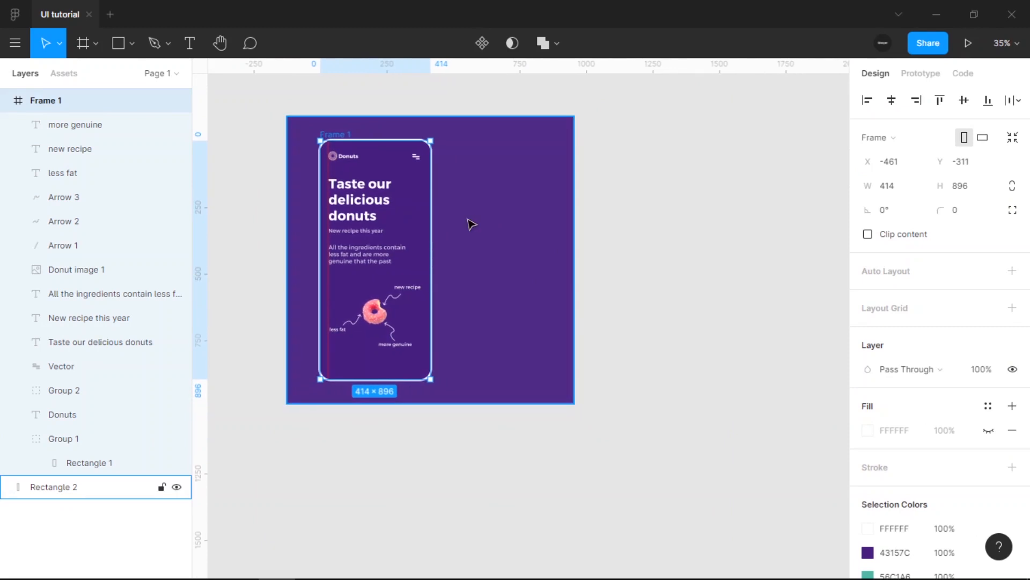
pyautogui.hotkey('ctrl', 'd')
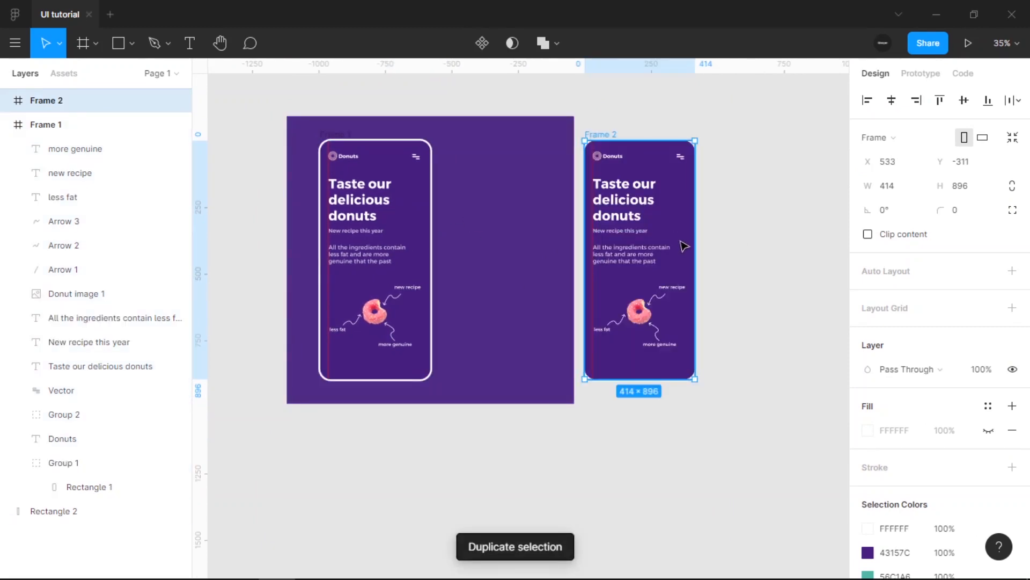
pyautogui.moveTo(685, 245); pyautogui.dragTo(550, 236)
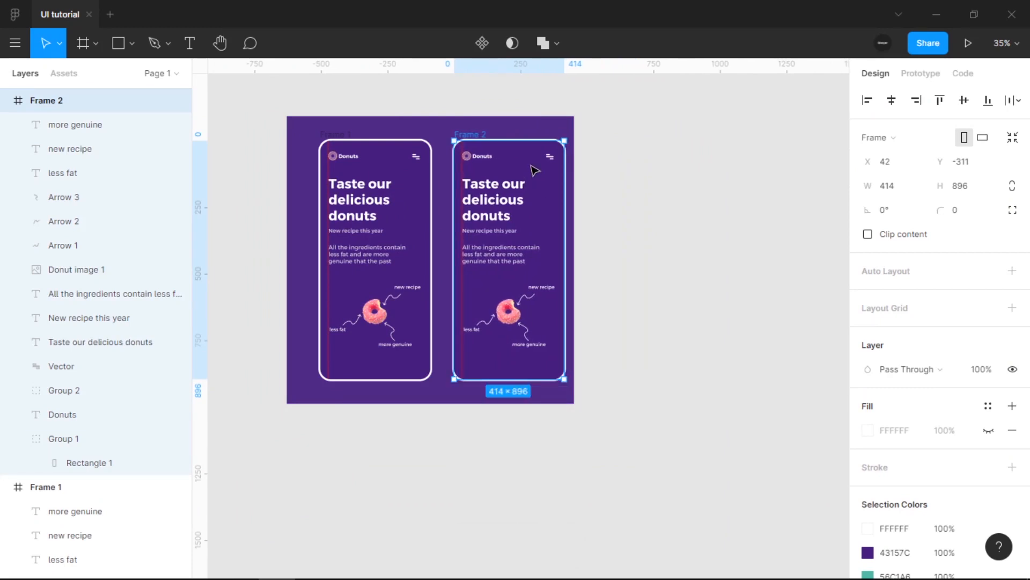
# Move Frame 2 slightly down and left of its place beside Frame 1, to about X 14, Y -254
pyautogui.moveTo(530, 166); pyautogui.dragTo(536, 189)
pyautogui.moveTo(555, 252); pyautogui.dragTo(548, 253)
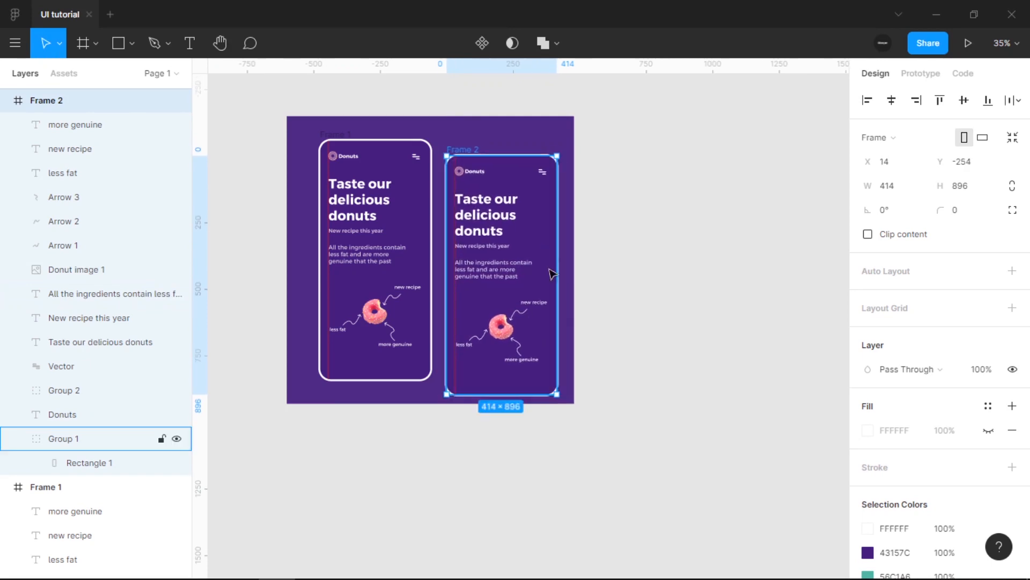
pyautogui.click(488, 449)
pyautogui.scroll(1, 486, 430)
pyautogui.scroll(3, 486, 425)
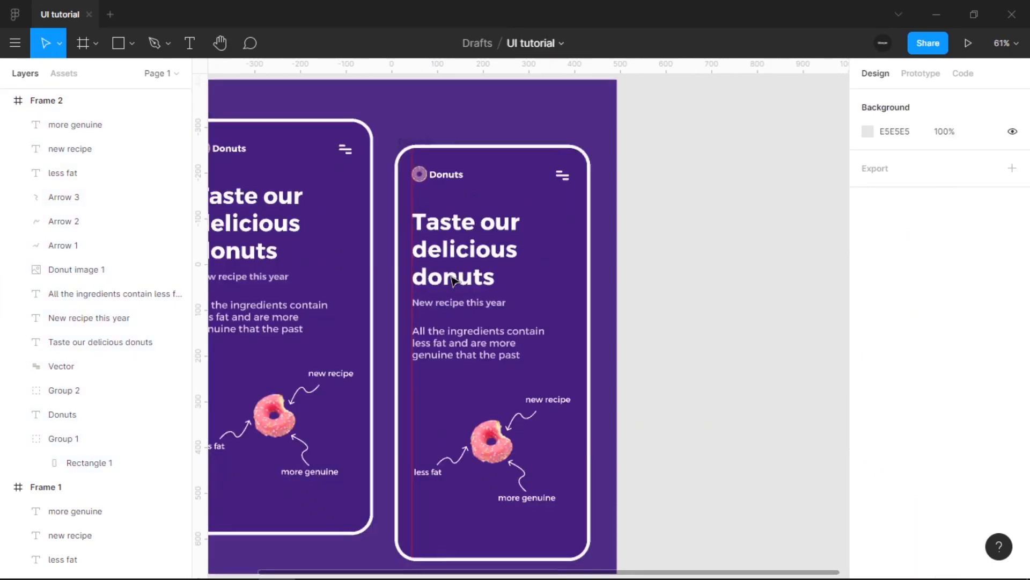
pyautogui.click(85, 487)
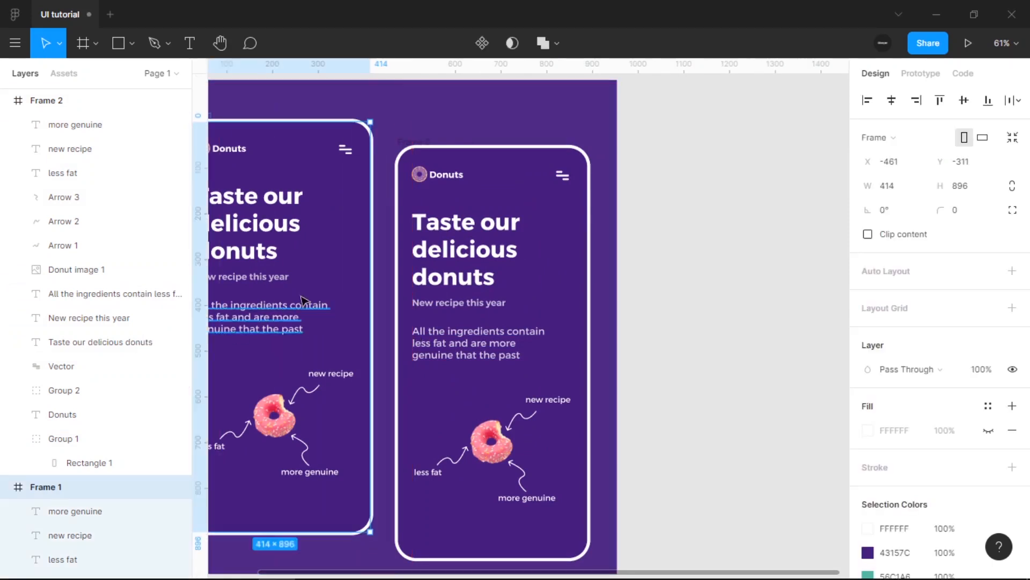
pyautogui.scroll(-3, 322, 305)
pyautogui.moveTo(323, 306); pyautogui.dragTo(489, 292)
pyautogui.scroll(3, 442, 293)
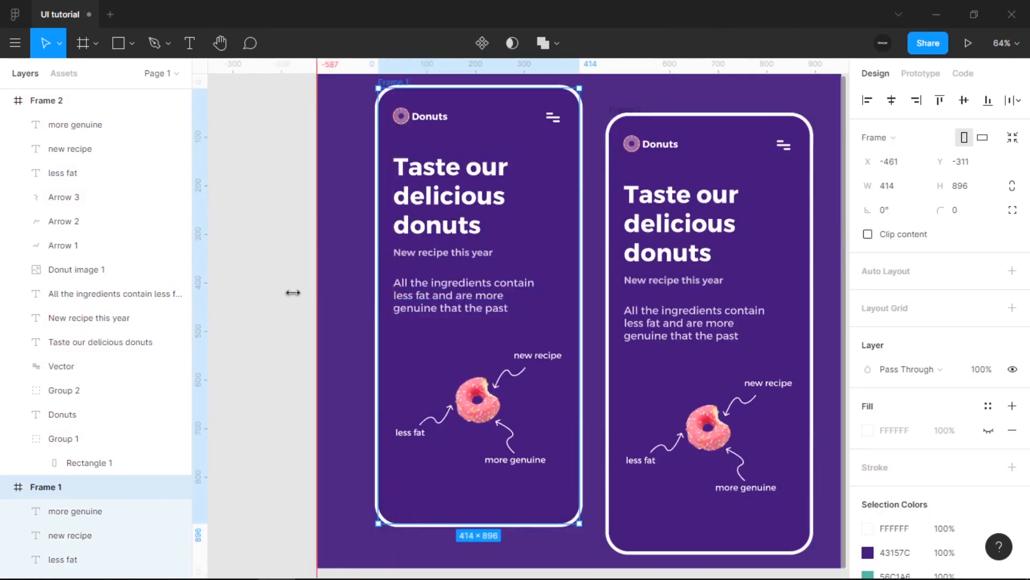
pyautogui.click(251, 290)
pyautogui.scroll(-3, 265, 276)
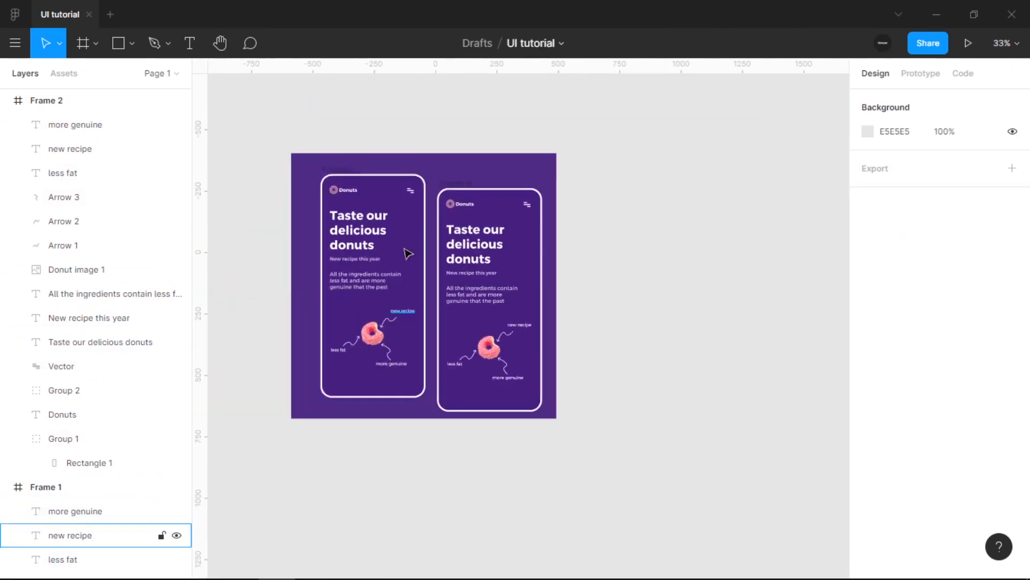
# Delete the Donuts text and the round donut logo from the header of Frame 2
pyautogui.scroll(3, 429, 215)
pyautogui.scroll(-2, 513, 300)
pyautogui.hscroll(2, 513, 299)
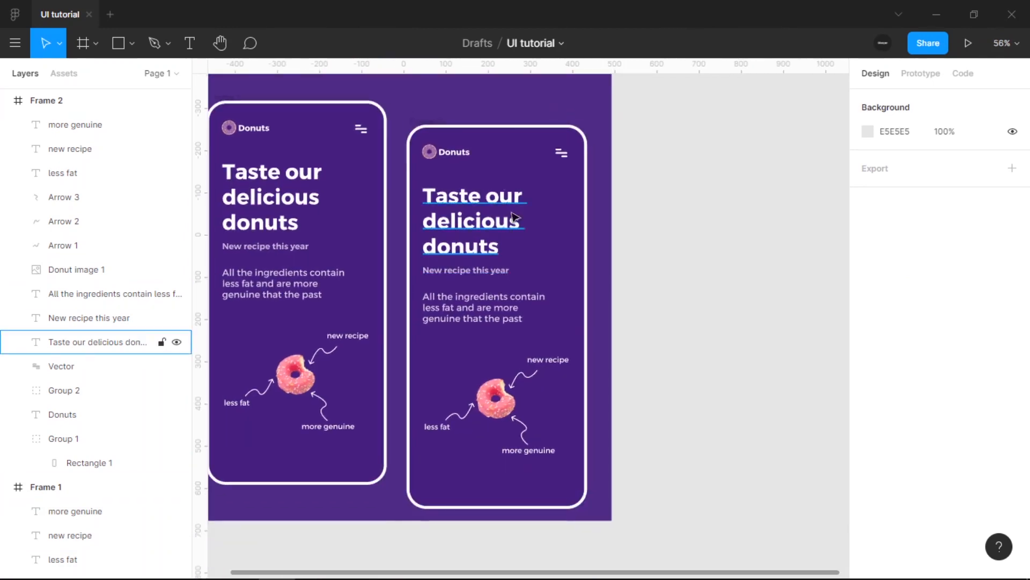
pyautogui.click(466, 158)
pyautogui.scroll(5, 464, 156)
pyautogui.press('Delete')
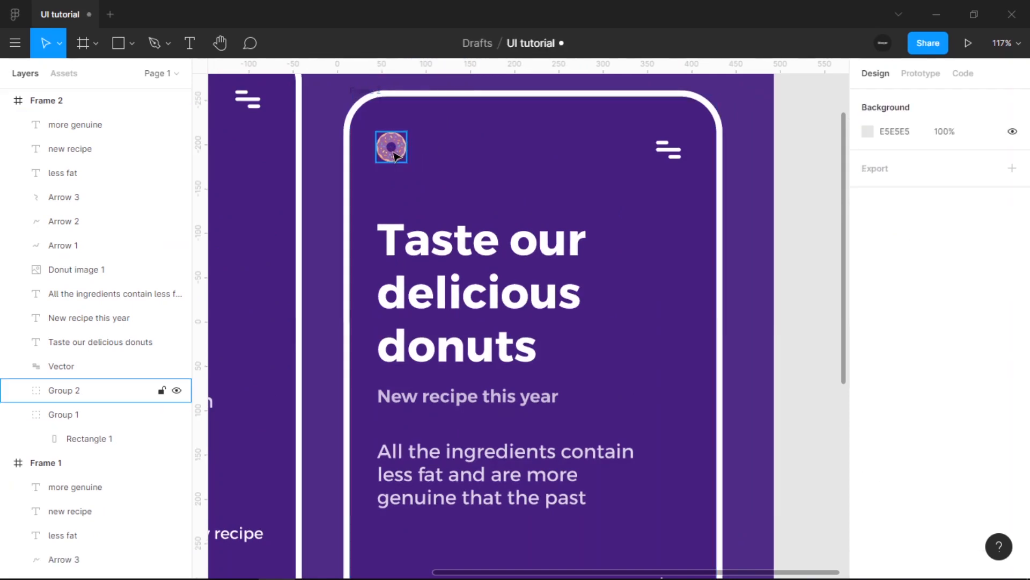
pyautogui.click(390, 147)
pyautogui.press('Delete')
pyautogui.click(674, 153)
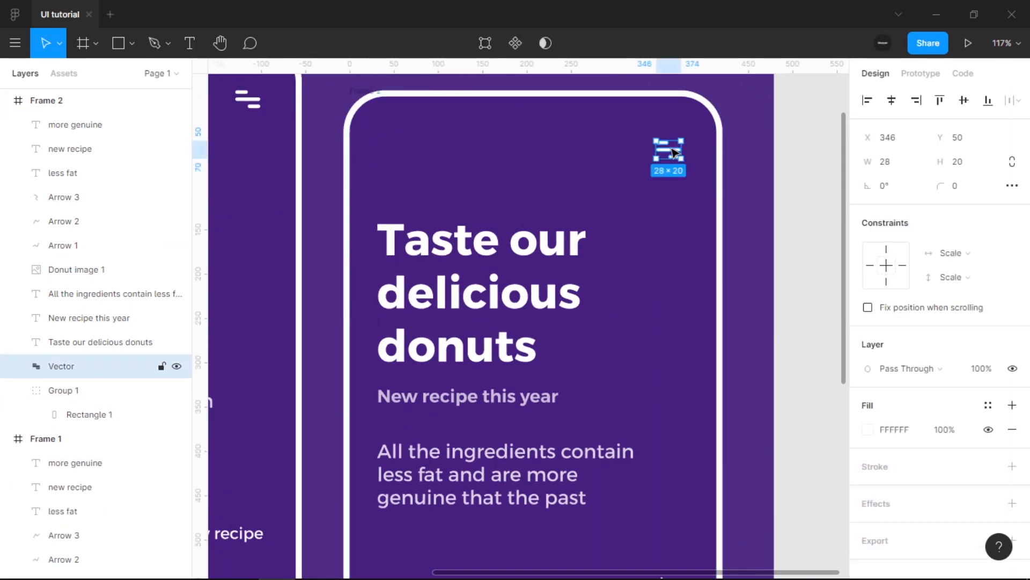
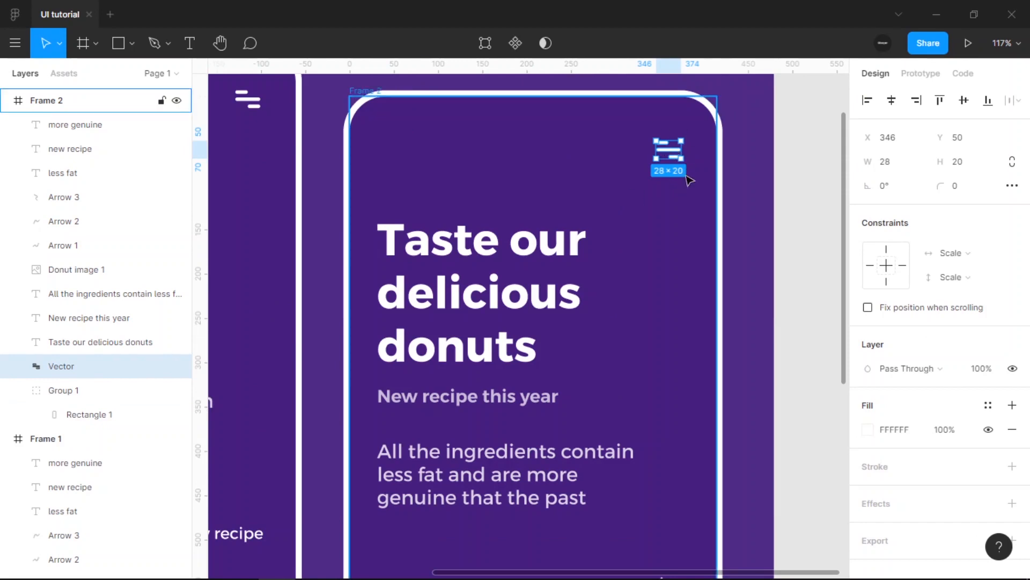
pyautogui.moveTo(677, 174); pyautogui.dragTo(641, 222)
pyautogui.scroll(-4, 614, 251)
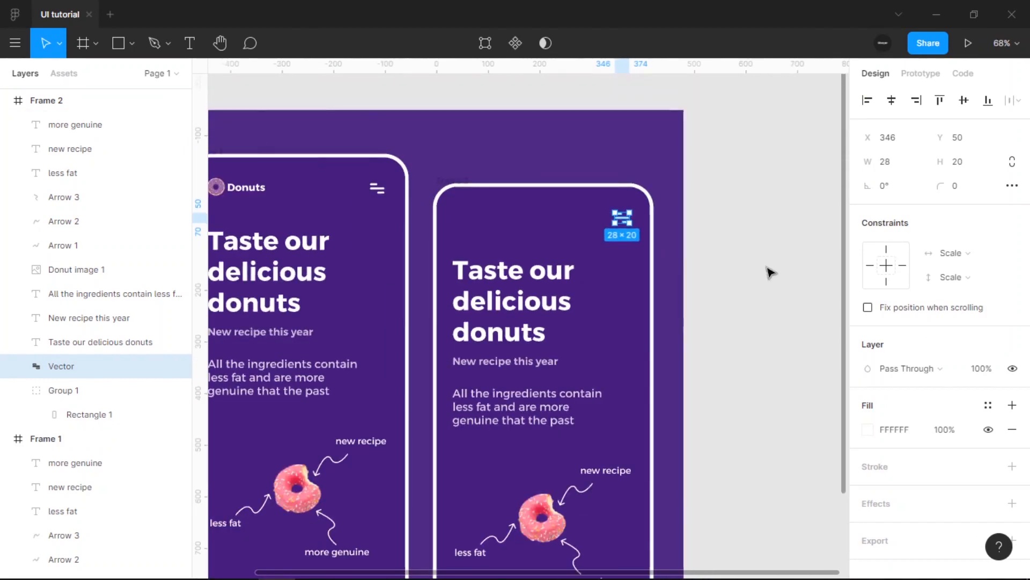
pyautogui.click(770, 271)
# Run the Iconify plugin and search its icon library for "arrow"
pyautogui.scroll(1, 579, 239)
pyautogui.scroll(-2, 575, 235)
pyautogui.rightClick(484, 95)
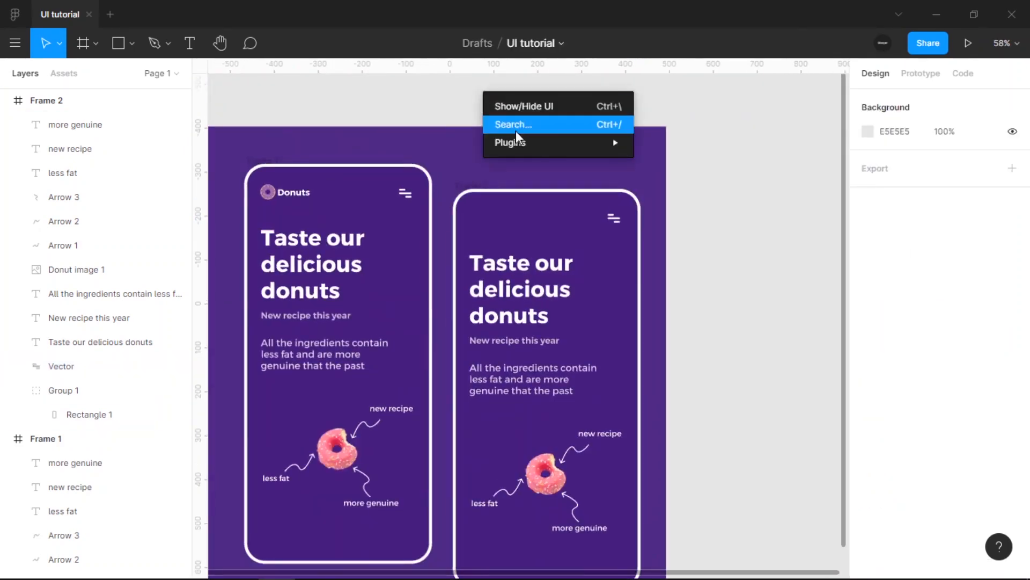
pyautogui.moveTo(590, 154)
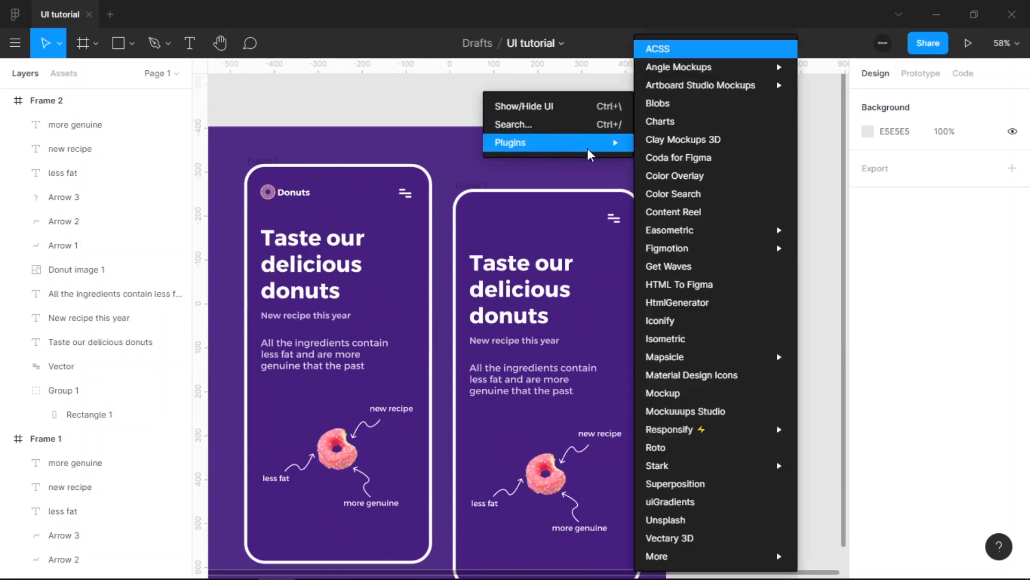
pyautogui.click(720, 322)
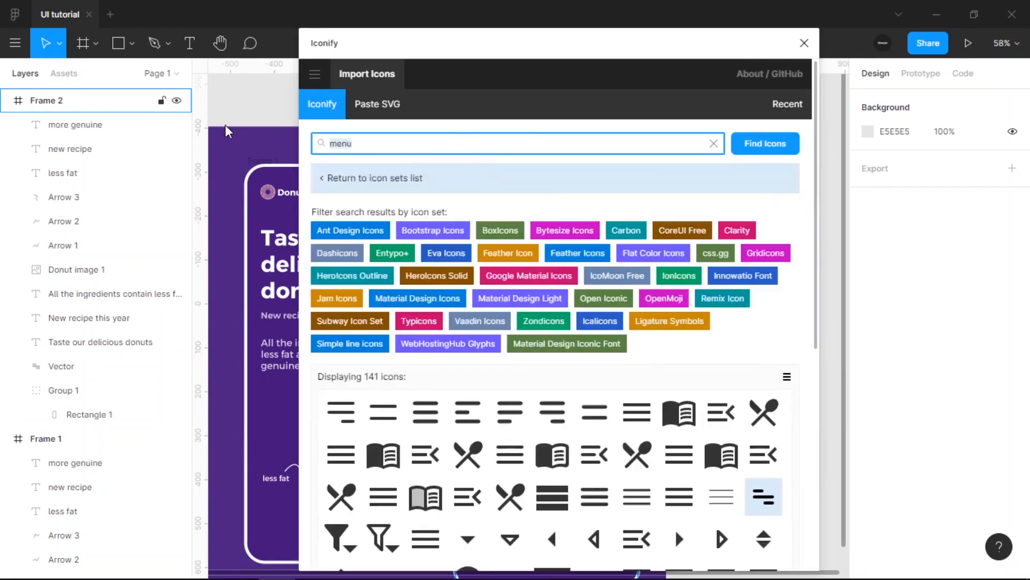
pyautogui.write('arrow')
pyautogui.press('Return')
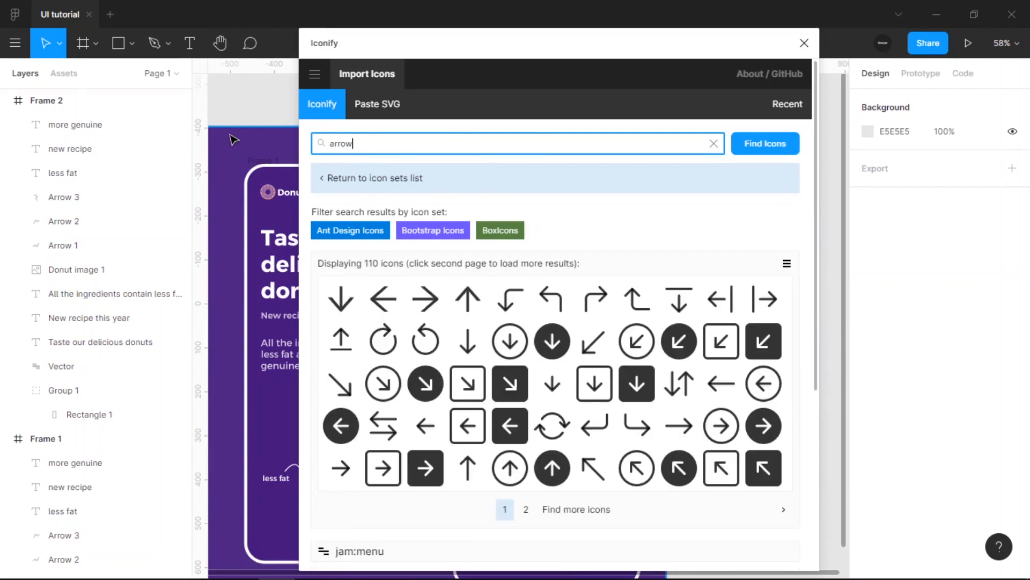
# Find the solid left-pointing bx:bxs-left-arrow icon on the third page of results and import it
pyautogui.click(526, 509)
pyautogui.scroll(-3, 537, 375)
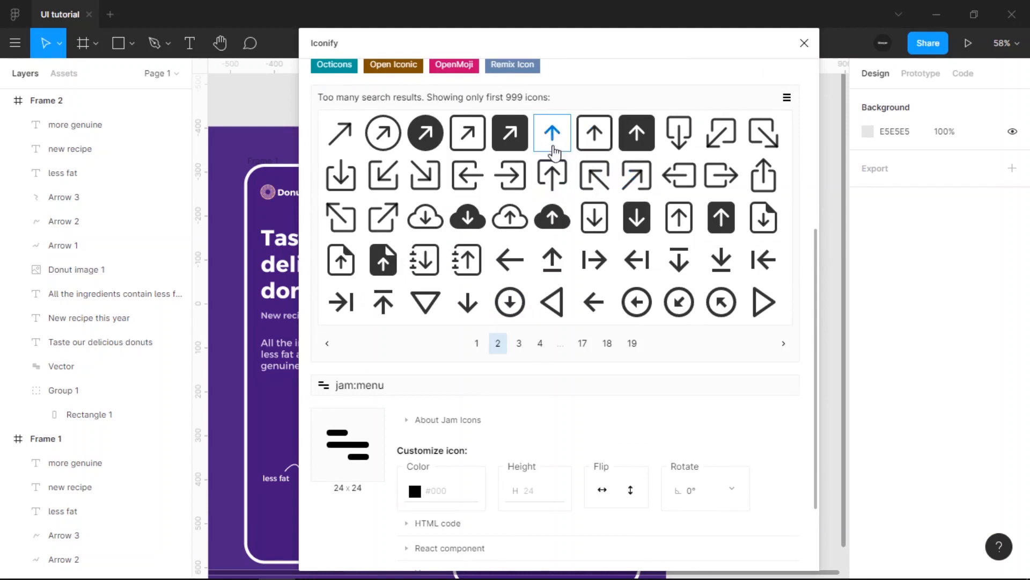
pyautogui.click(519, 349)
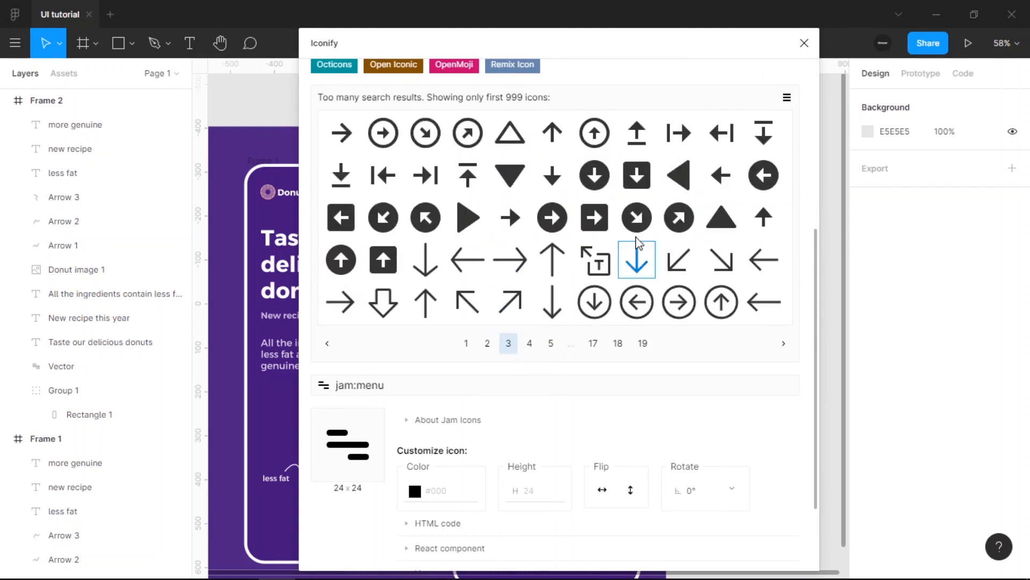
pyautogui.click(679, 176)
pyautogui.scroll(-2, 740, 428)
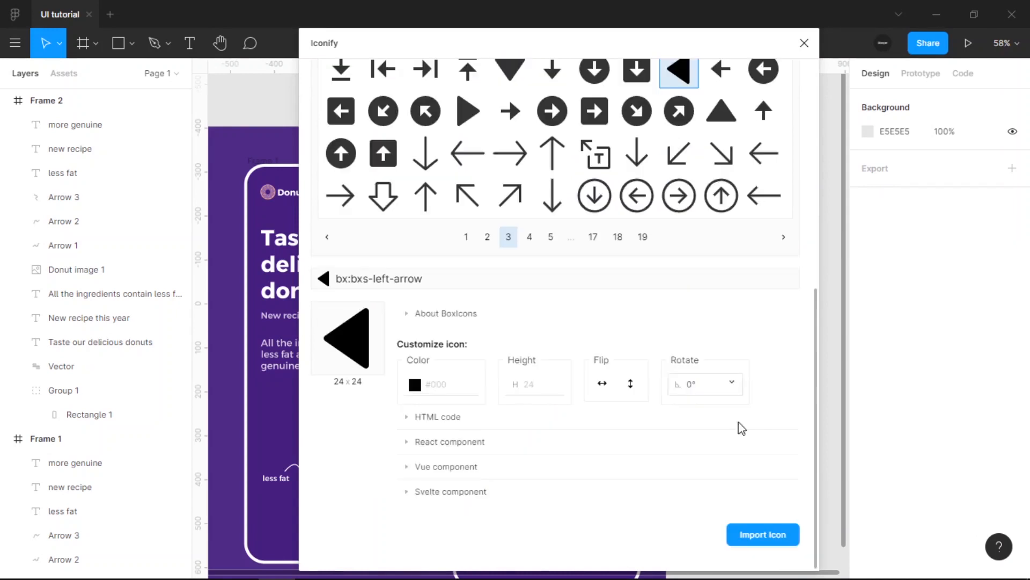
pyautogui.click(743, 536)
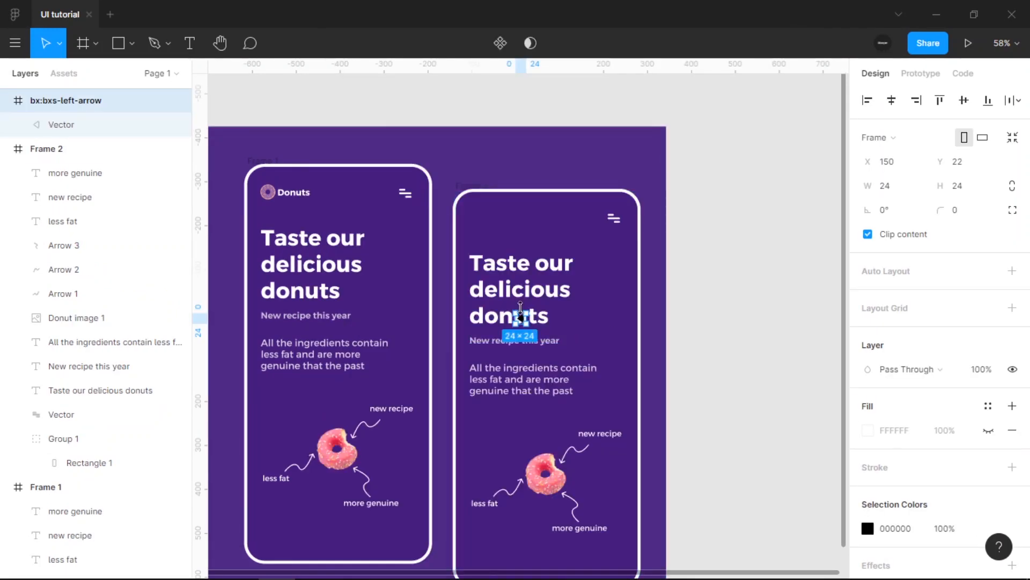
# Place the arrow icon above the heading of Frame 2 at about X 49, Y -204, and set its color to FFFFFF
pyautogui.scroll(3, 520, 311)
pyautogui.moveTo(523, 321); pyautogui.dragTo(457, 169)
pyautogui.scroll(5, 458, 168)
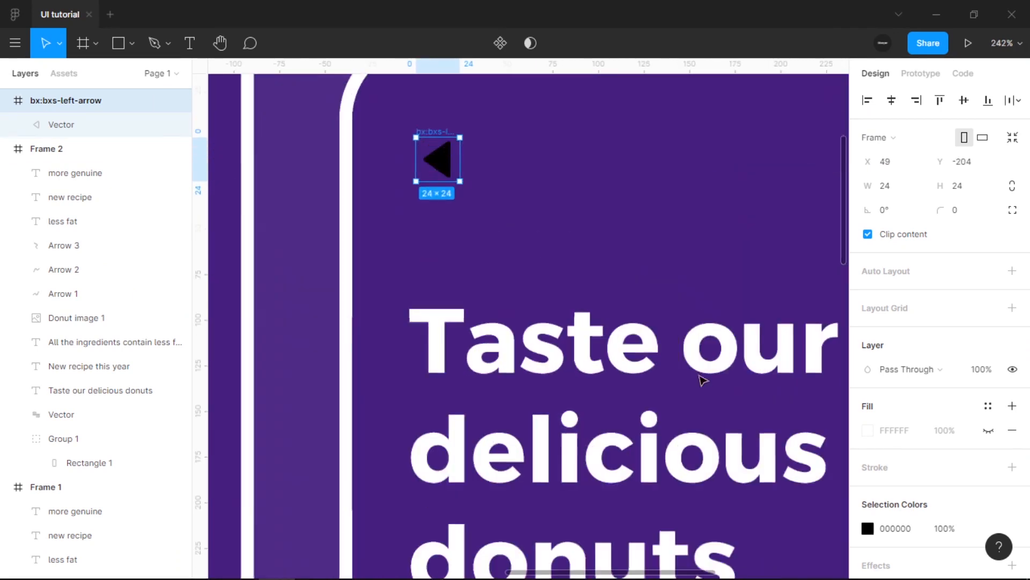
pyautogui.click(883, 524)
pyautogui.write('f')
pyautogui.press('Return')
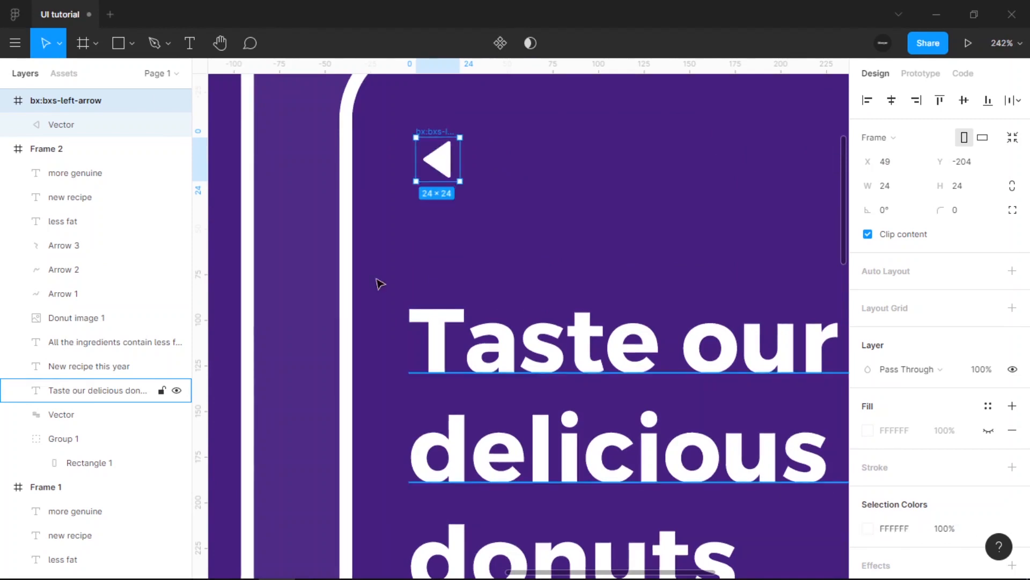
# Add horizontal ruler guides in Frame 2 along the top and bottom edges of the menu icon, the lower one at 70
pyautogui.scroll(-4, 393, 210)
pyautogui.moveTo(396, 212); pyautogui.dragTo(333, 290)
pyautogui.scroll(4, 381, 252)
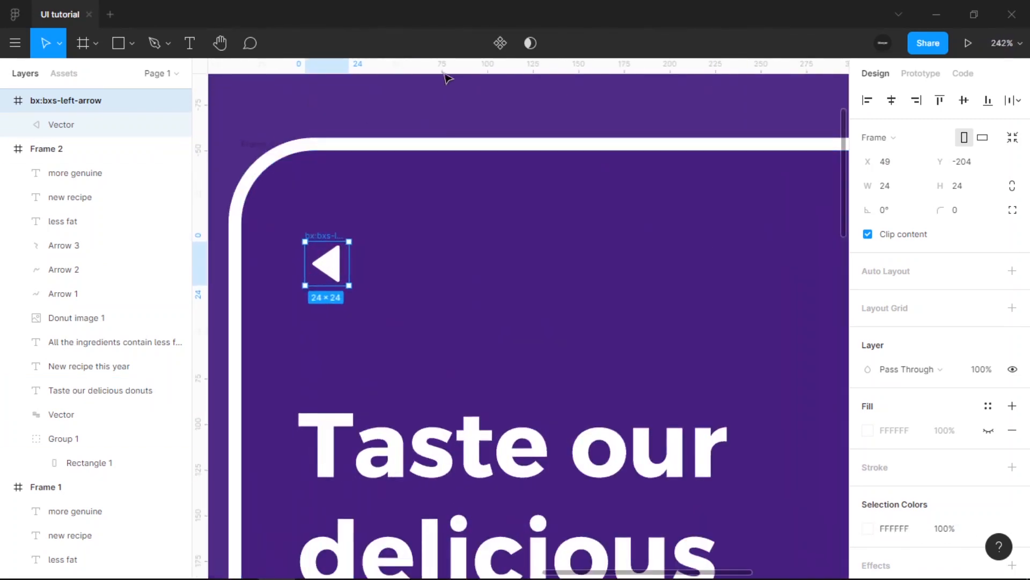
pyautogui.moveTo(441, 158); pyautogui.dragTo(451, 272)
pyautogui.moveTo(551, 338); pyautogui.dragTo(398, 340)
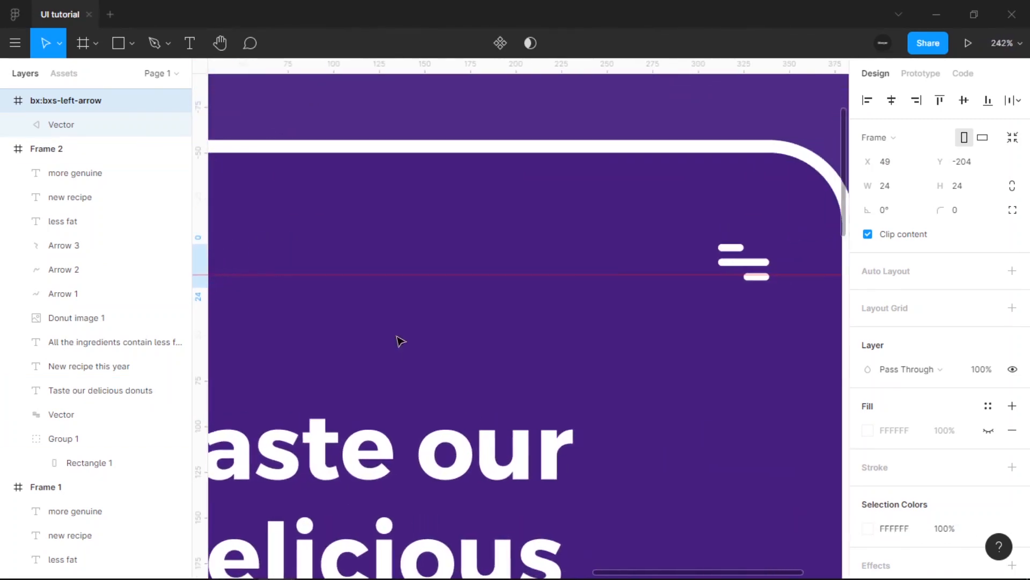
pyautogui.moveTo(464, 272); pyautogui.dragTo(463, 279)
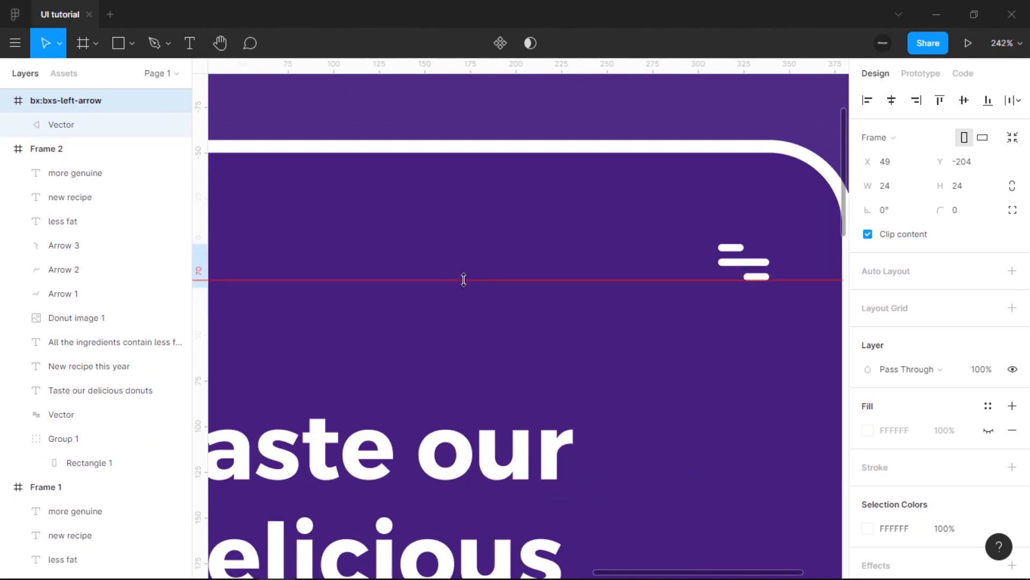
pyautogui.keyDown('ctrl'); pyautogui.scroll(-5, 464, 279); pyautogui.keyUp('ctrl')
pyautogui.keyDown('ctrl'); pyautogui.scroll(1, 475, 161); pyautogui.keyUp('ctrl')
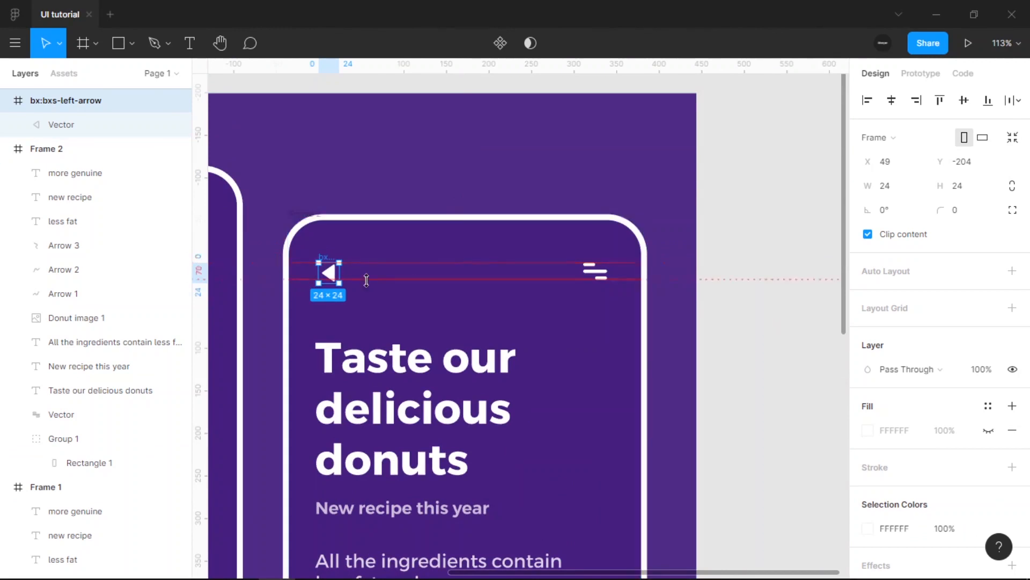
# Nudge the arrow icon up 3 px and scale it to 22 × 22 so the arrow fits between the guides
pyautogui.keyDown('ctrl'); pyautogui.scroll(6, 329, 269); pyautogui.keyUp('ctrl')
pyautogui.press('Up')
pyautogui.press('Up')
pyautogui.press('Up')
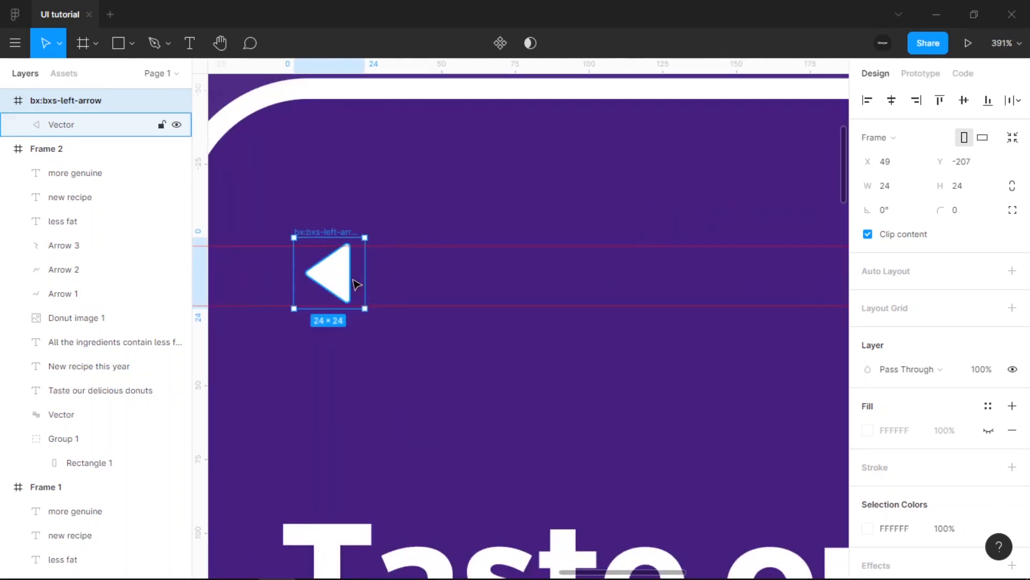
pyautogui.moveTo(365, 238); pyautogui.dragTo(360, 252)
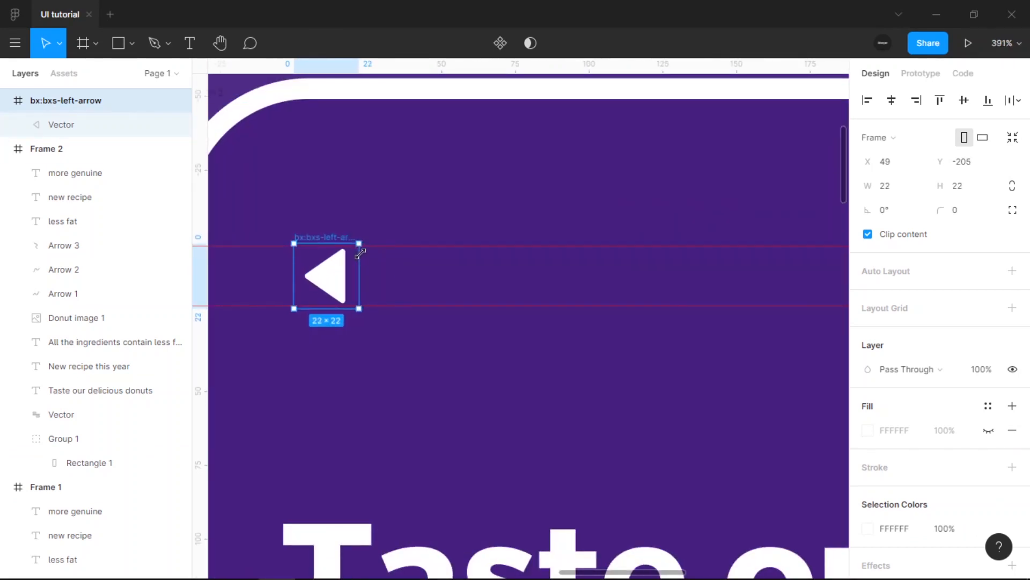
# Take the arrow Vector out of its bx:bxs-left-arrow frame and delete the emptied frame
pyautogui.keyDown('ctrl'); pyautogui.scroll(-4, 360, 252); pyautogui.keyUp('ctrl')
pyautogui.click(56, 126)
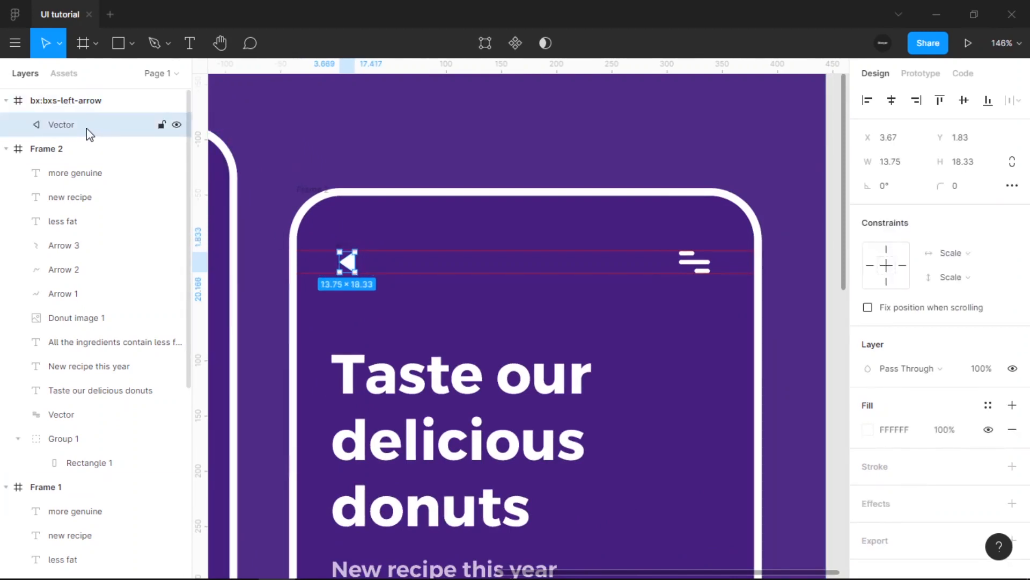
pyautogui.moveTo(89, 135); pyautogui.dragTo(88, 91)
pyautogui.click(93, 128)
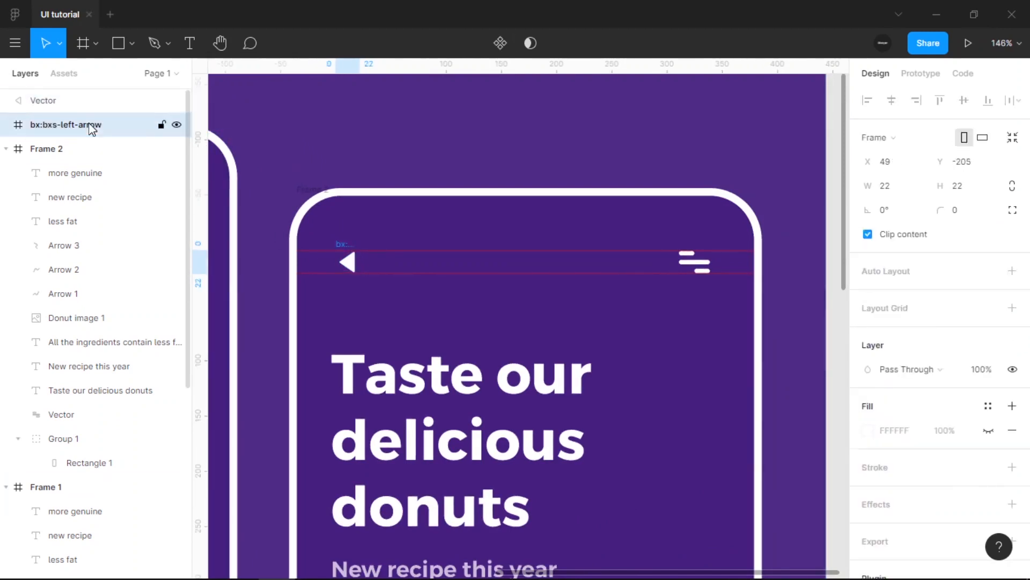
pyautogui.press('Delete')
# Nest the loose arrow Vector layer inside Frame 2 as its topmost layer
pyautogui.click(81, 103)
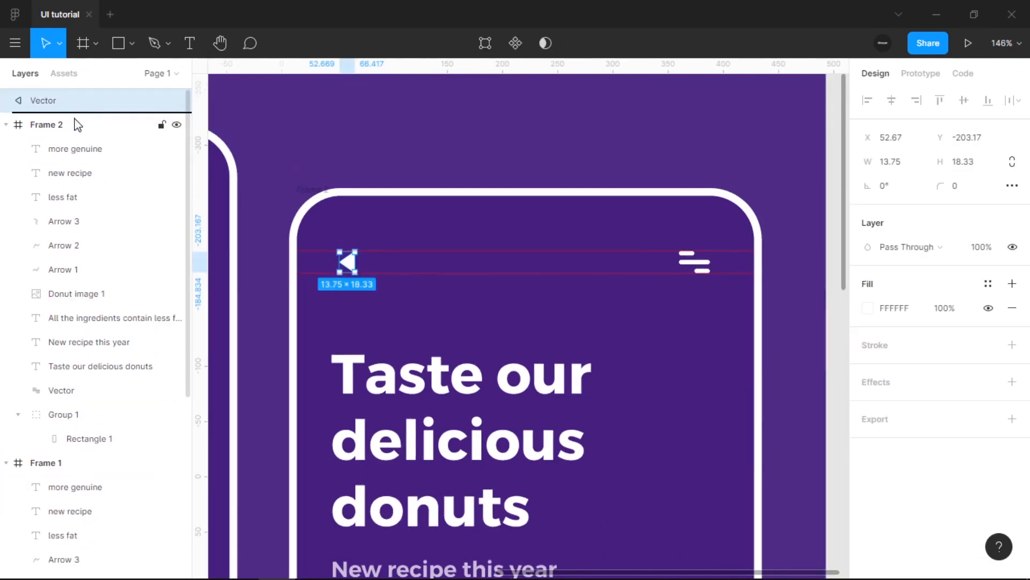
pyautogui.moveTo(78, 125); pyautogui.dragTo(75, 135)
pyautogui.scroll(-2, 386, 198)
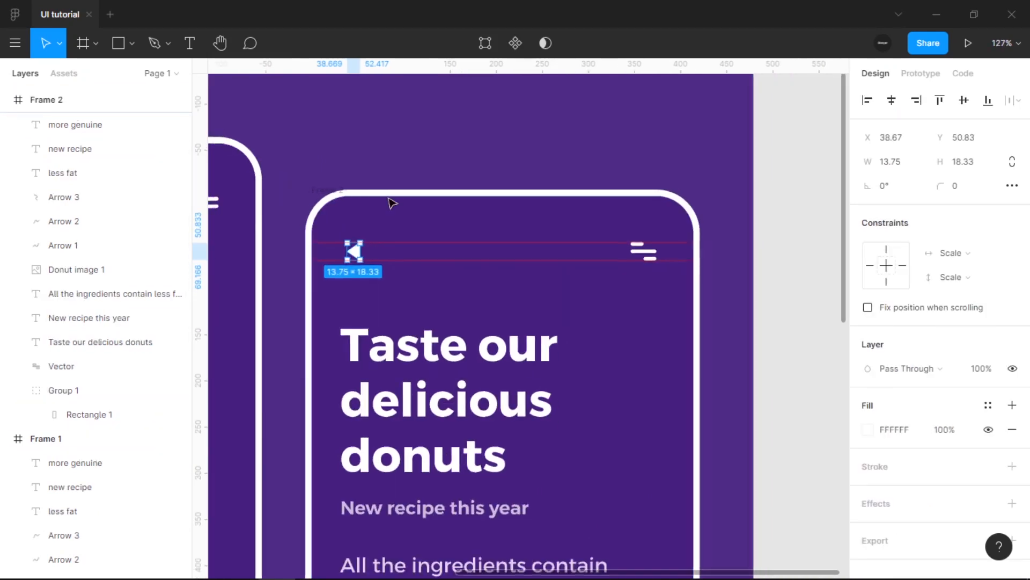
pyautogui.scroll(-5, 392, 203)
pyautogui.click(637, 354)
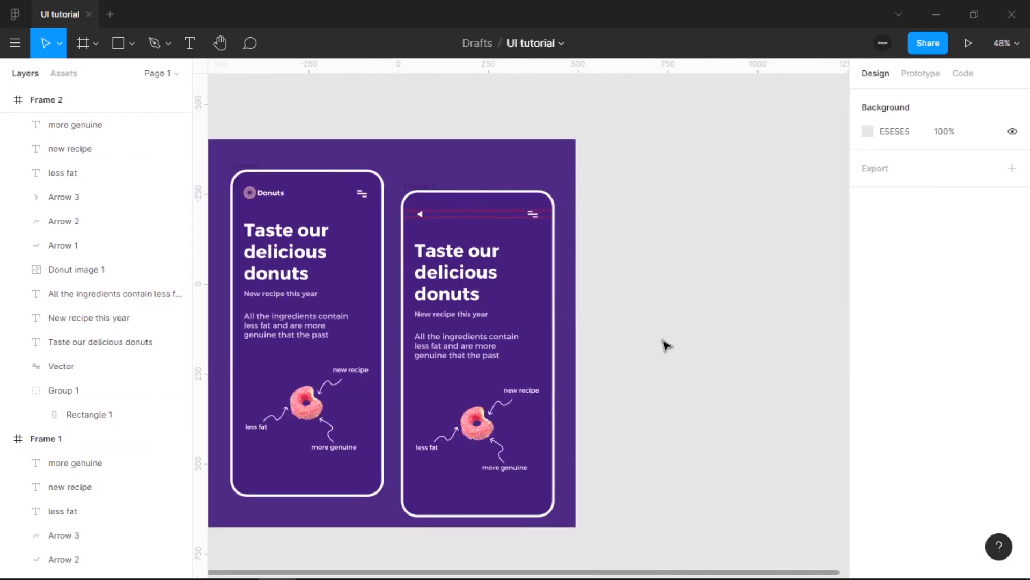
# Draw a rectangle about 426 × 321 covering the upper part of Frame 2, then select Frame 2
pyautogui.scroll(3, 468, 268)
pyautogui.moveTo(529, 292); pyautogui.dragTo(499, 209)
pyautogui.scroll(-4, 498, 220)
pyautogui.moveTo(487, 261); pyautogui.dragTo(486, 280)
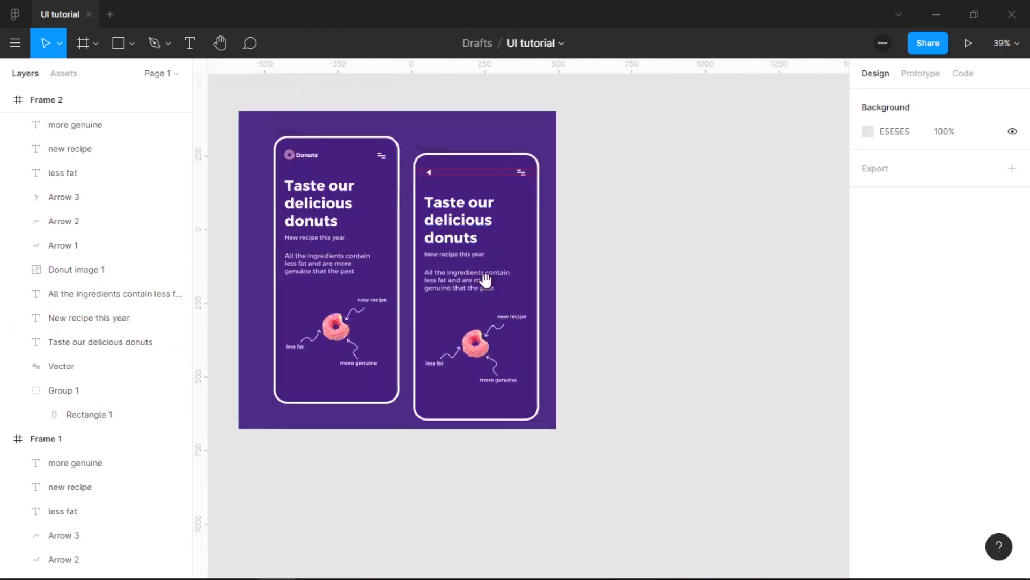
pyautogui.scroll(3, 485, 280)
pyautogui.scroll(-2, 495, 271)
pyautogui.press('r')
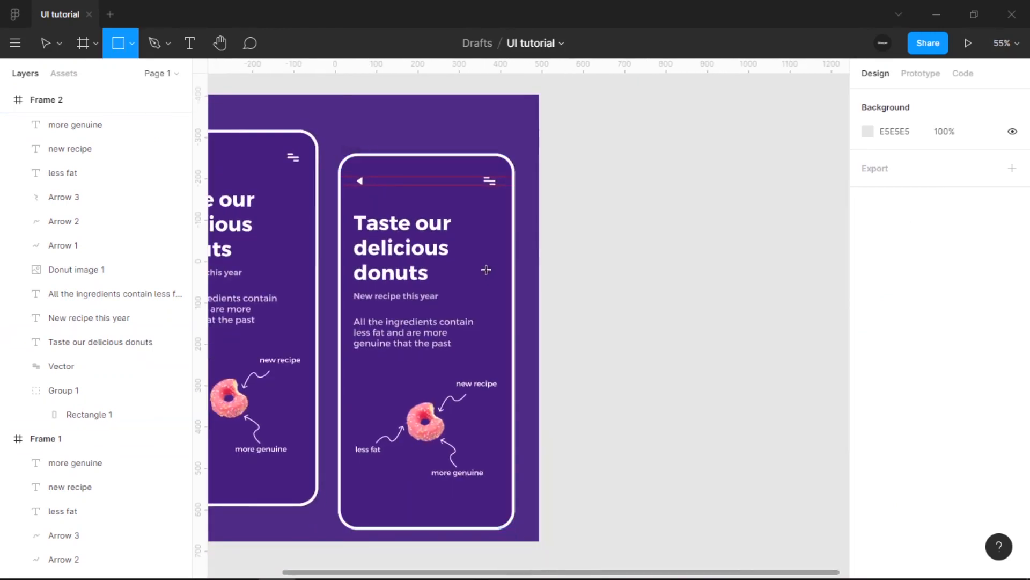
pyautogui.scroll(4, 486, 269)
pyautogui.moveTo(278, 189)
pyautogui.mouseDown()
pyautogui.moveTo(575, 420)
pyautogui.moveTo(514, 387)
pyautogui.moveTo(493, 334)
pyautogui.mouseUp()
pyautogui.scroll(-4, 575, 420)
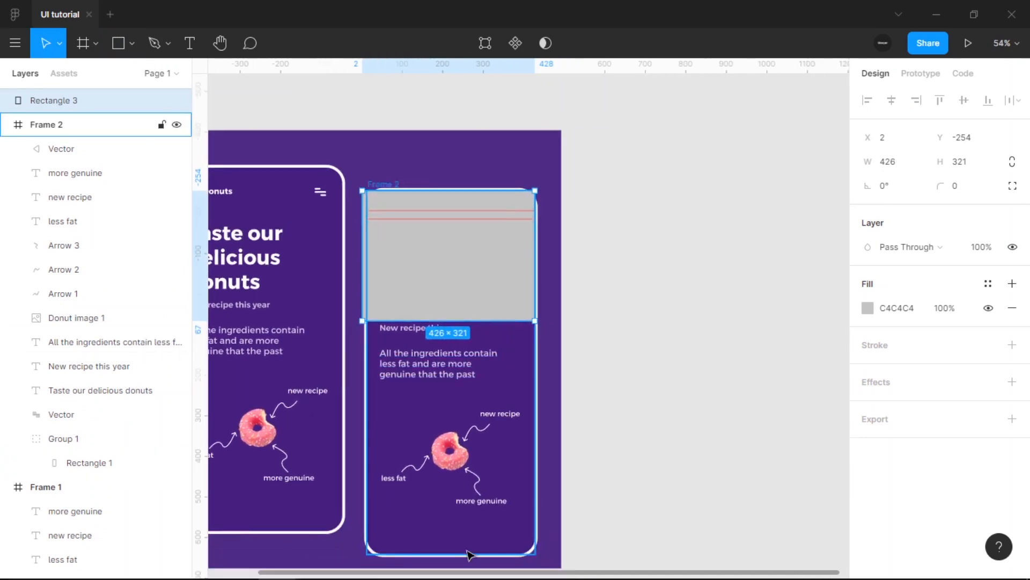
pyautogui.click(471, 548)
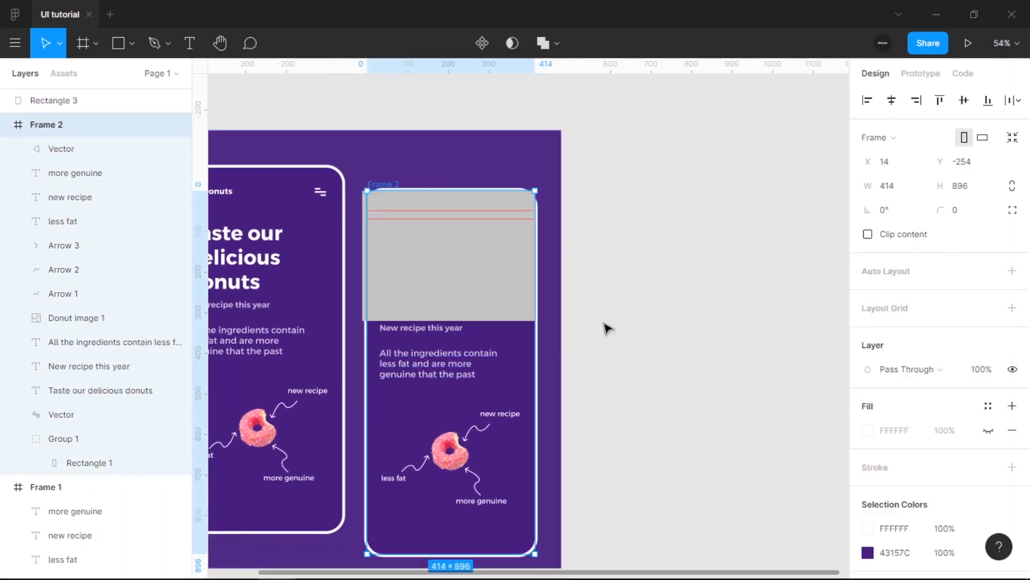
# Set the grey rectangle's width to 414 and align it with Frame 2 at X 14, Y -254
pyautogui.click(483, 285)
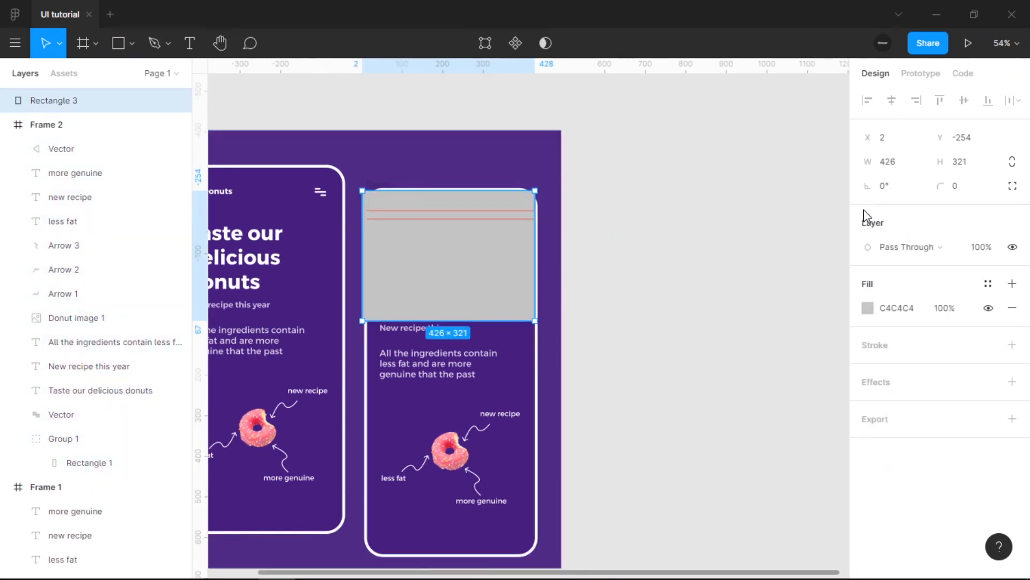
pyautogui.click(905, 165)
pyautogui.write('414')
pyautogui.press('Return')
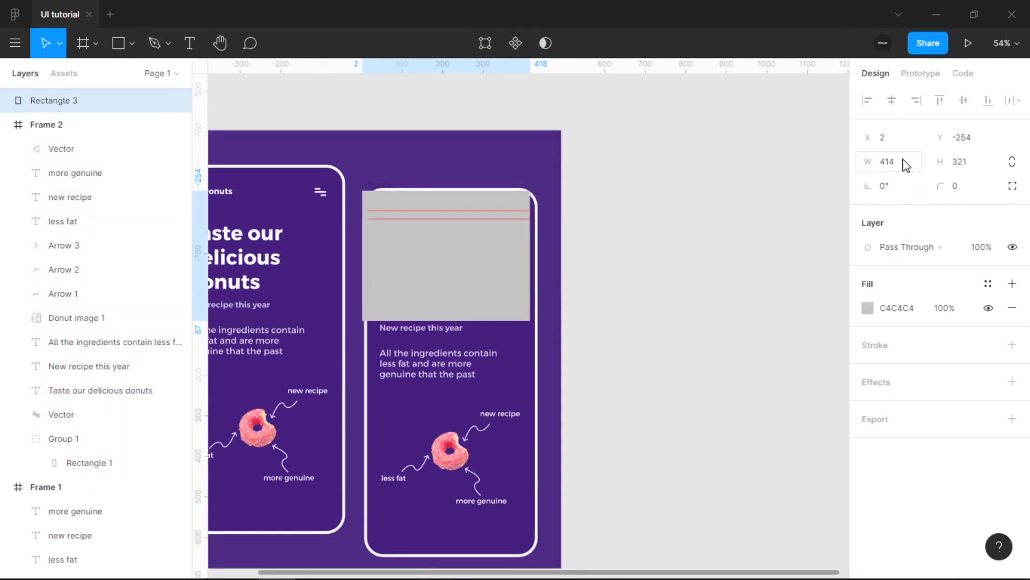
pyautogui.scroll(5, 470, 284)
pyautogui.moveTo(469, 287)
pyautogui.mouseDown()
pyautogui.moveTo(467, 299)
pyautogui.moveTo(482, 293)
pyautogui.moveTo(474, 292)
pyautogui.mouseUp()
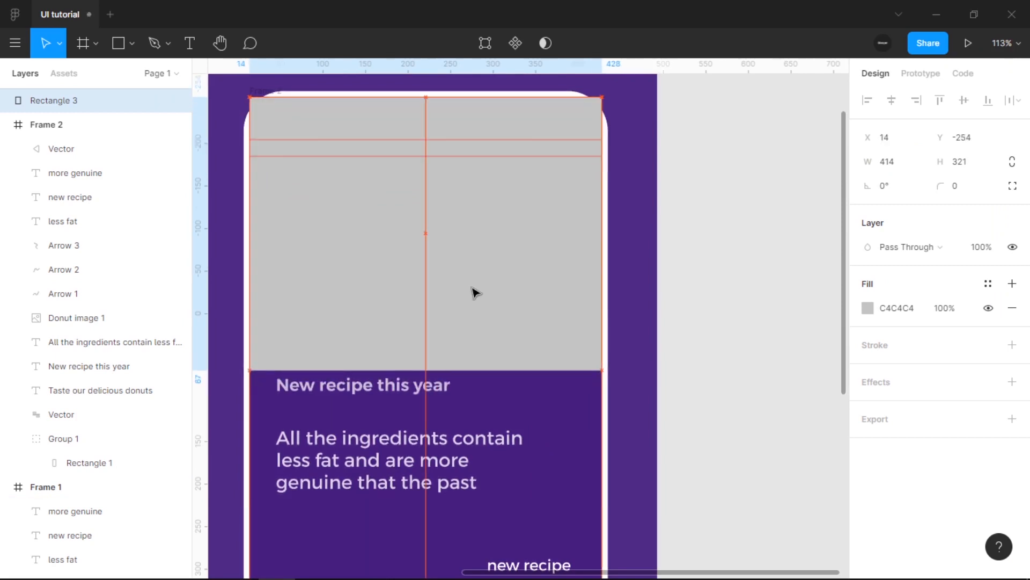
# Round only the rectangle's two top corners with a radius of 40 each
pyautogui.click(1013, 187)
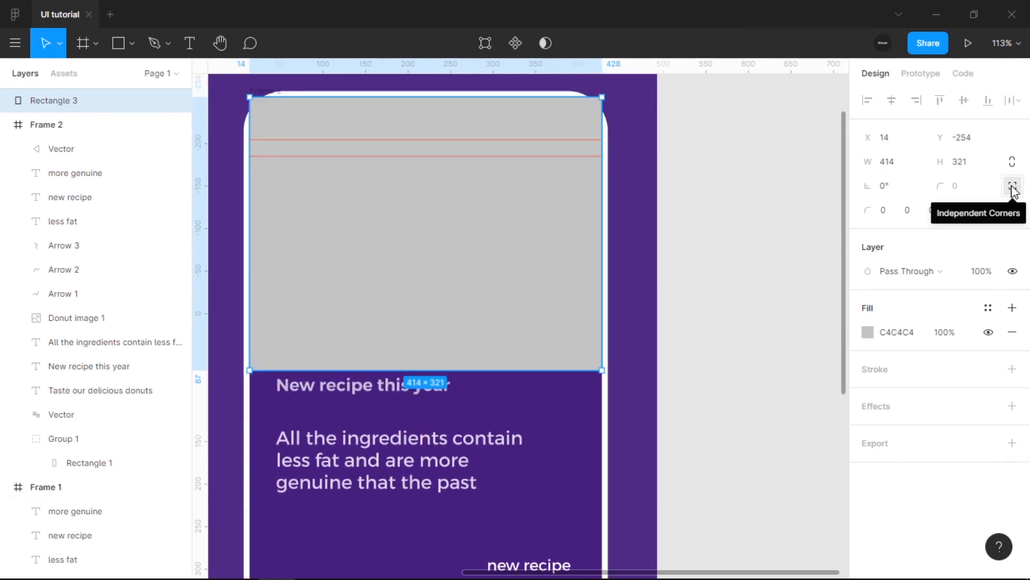
pyautogui.click(883, 211)
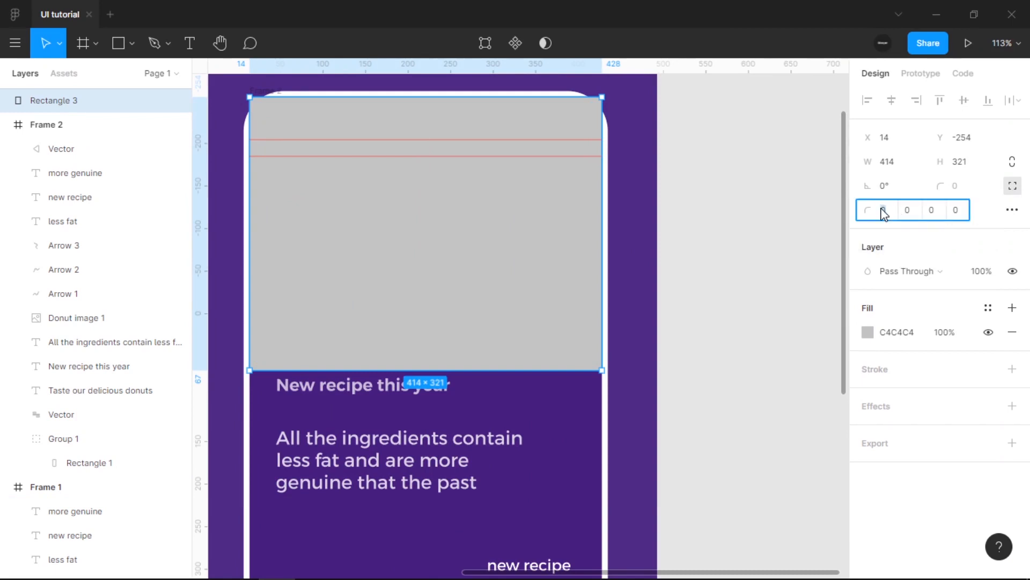
pyautogui.press('Tab')
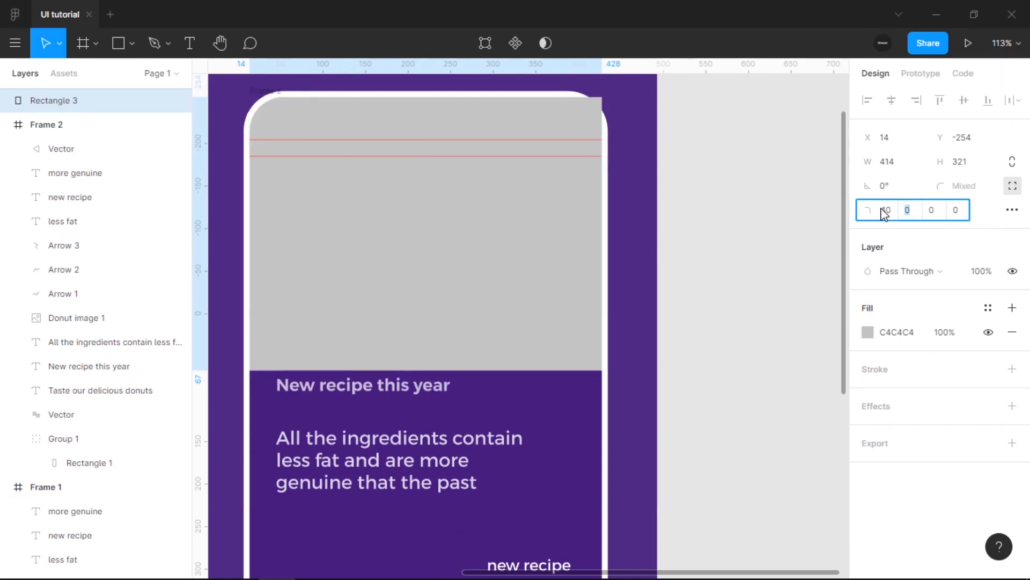
pyautogui.write('40')
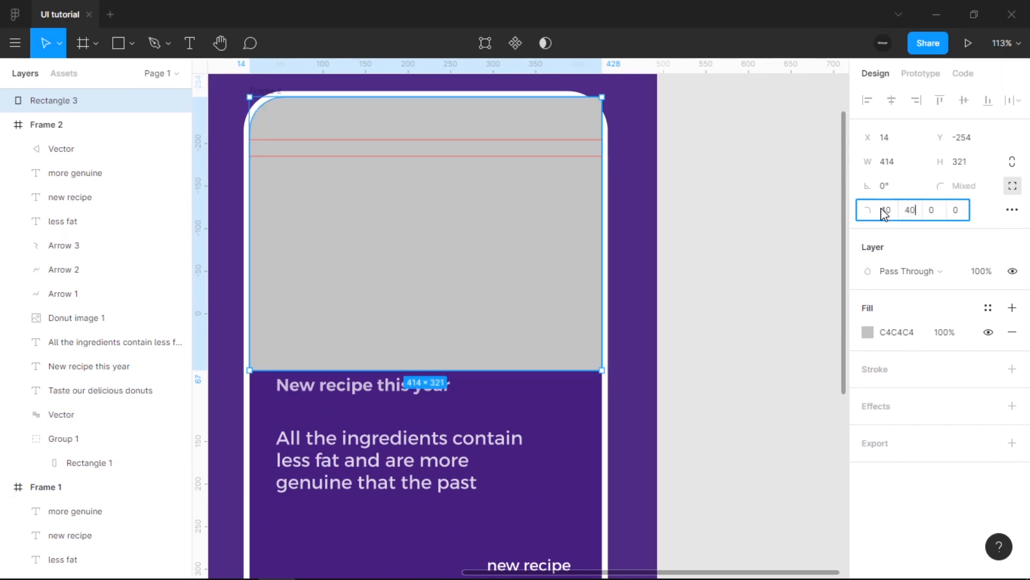
pyautogui.press('Return')
pyautogui.click(1014, 187)
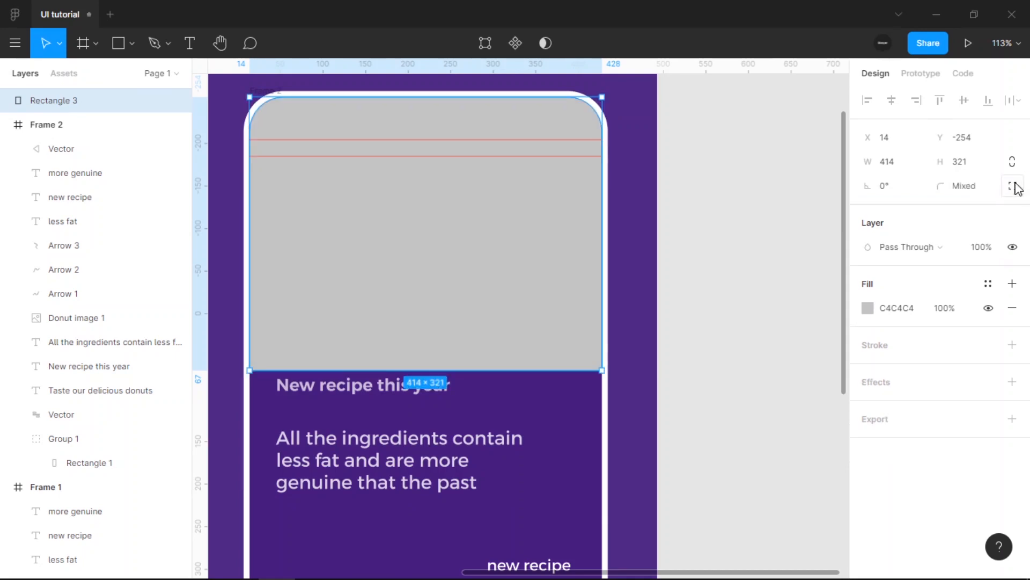
# Shorten the rectangle to a height of 307 and nest its layer in Frame 2, directly above Group 1
pyautogui.scroll(-2, 465, 278)
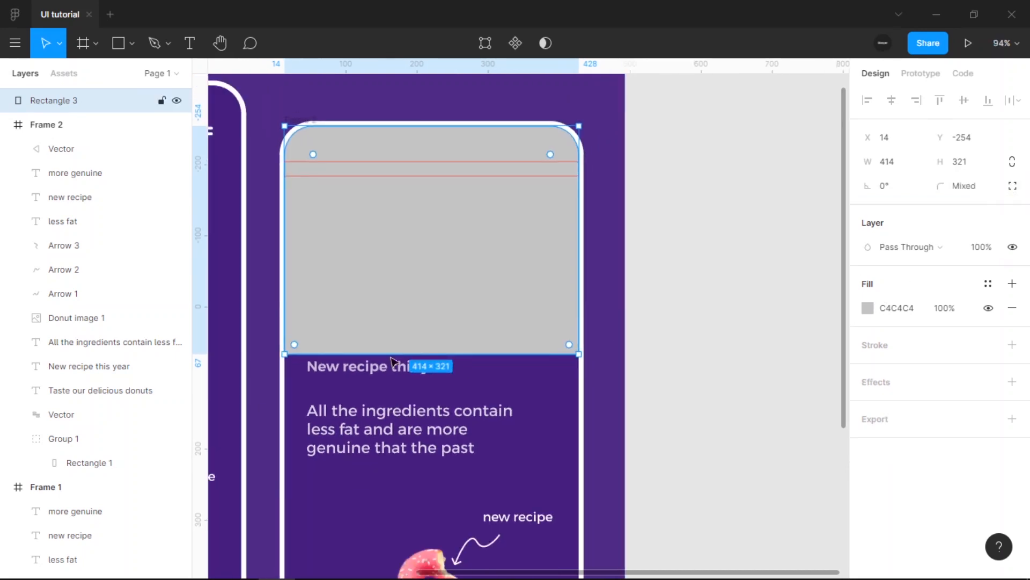
pyautogui.moveTo(390, 343); pyautogui.dragTo(388, 345)
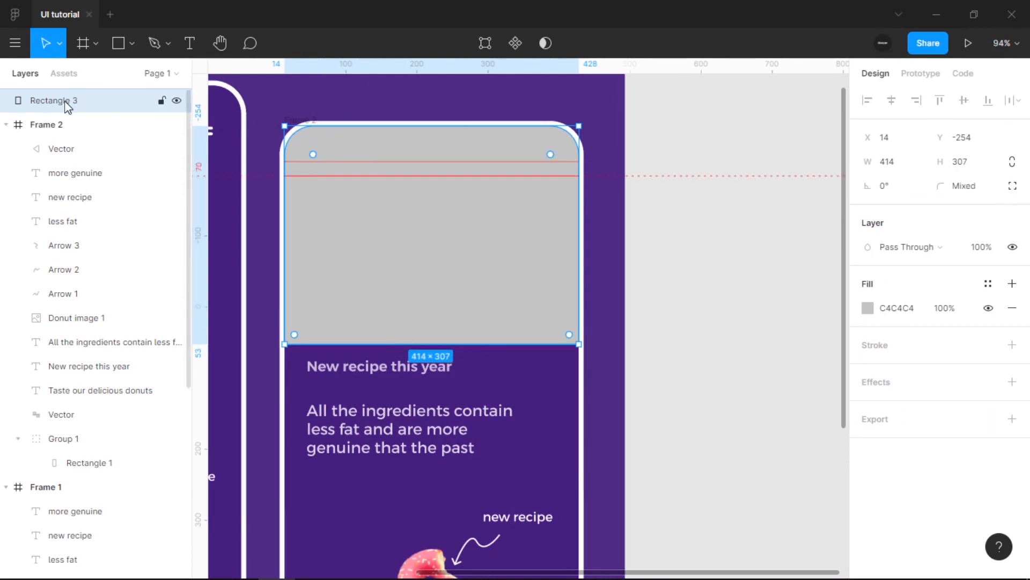
pyautogui.moveTo(67, 106); pyautogui.dragTo(92, 307)
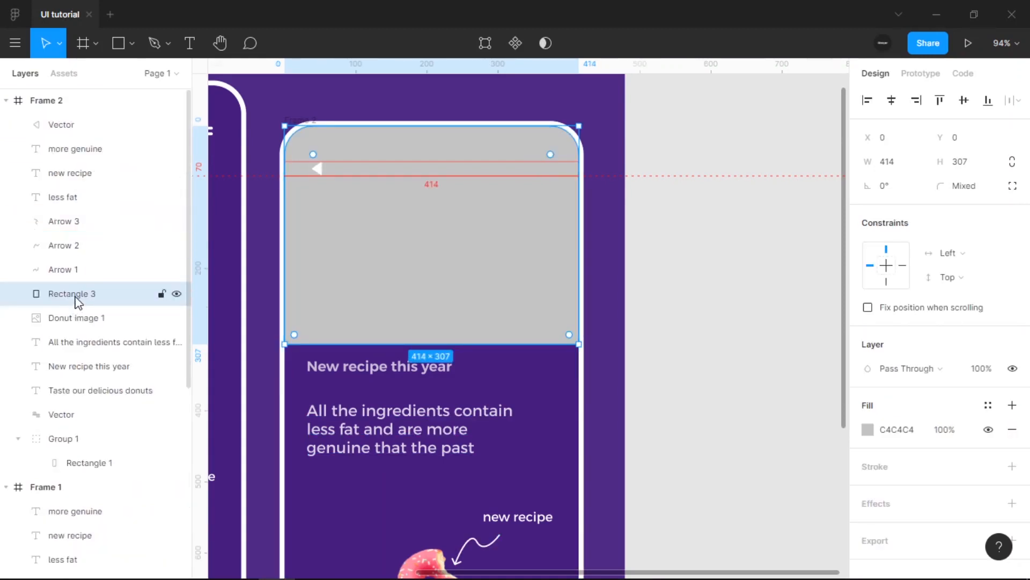
pyautogui.moveTo(78, 296); pyautogui.dragTo(74, 425)
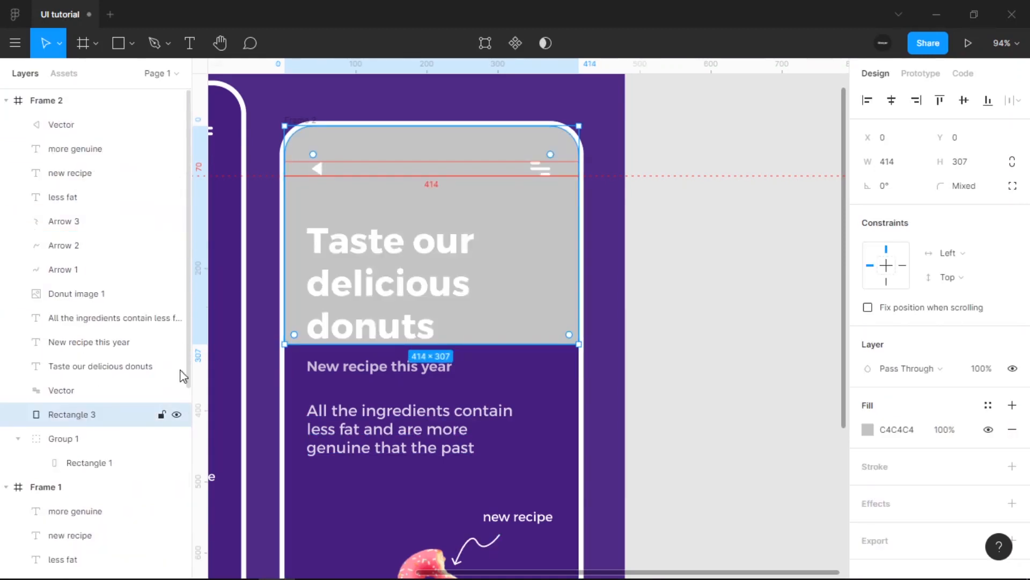
# Delete the "Taste our delicious donuts" heading from Frame 2
pyautogui.click(436, 275)
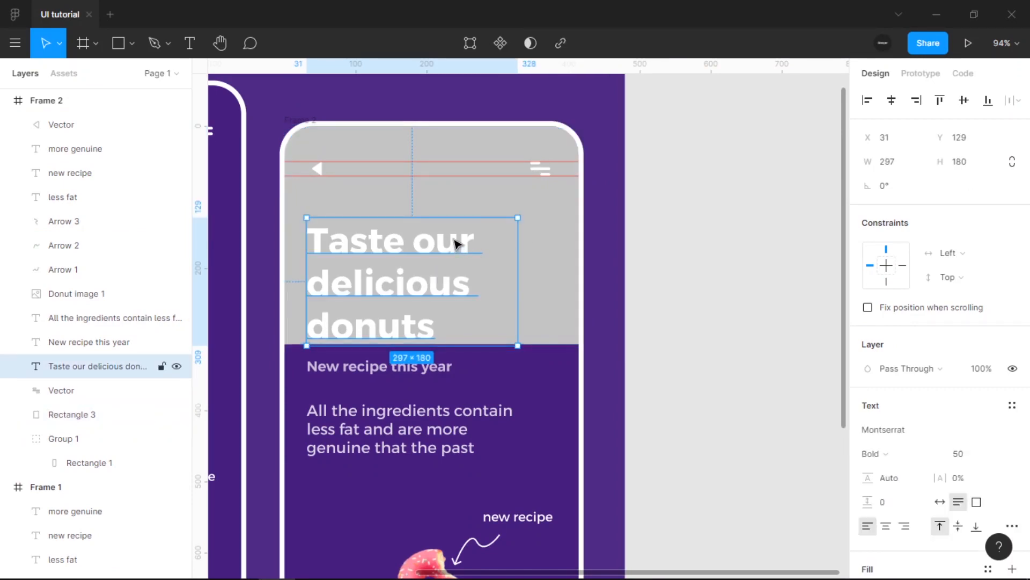
pyautogui.scroll(-5, 461, 245)
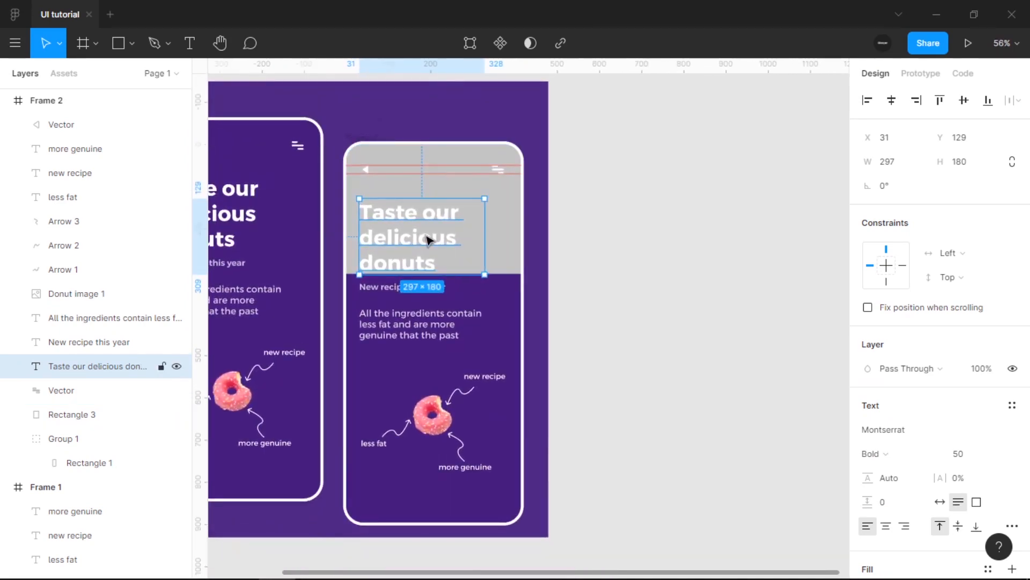
pyautogui.press('Delete')
# Fill the rectangle with the lighter purple 7734CB, starting from a colour sampled off the screen's dark purple background
pyautogui.click(443, 427)
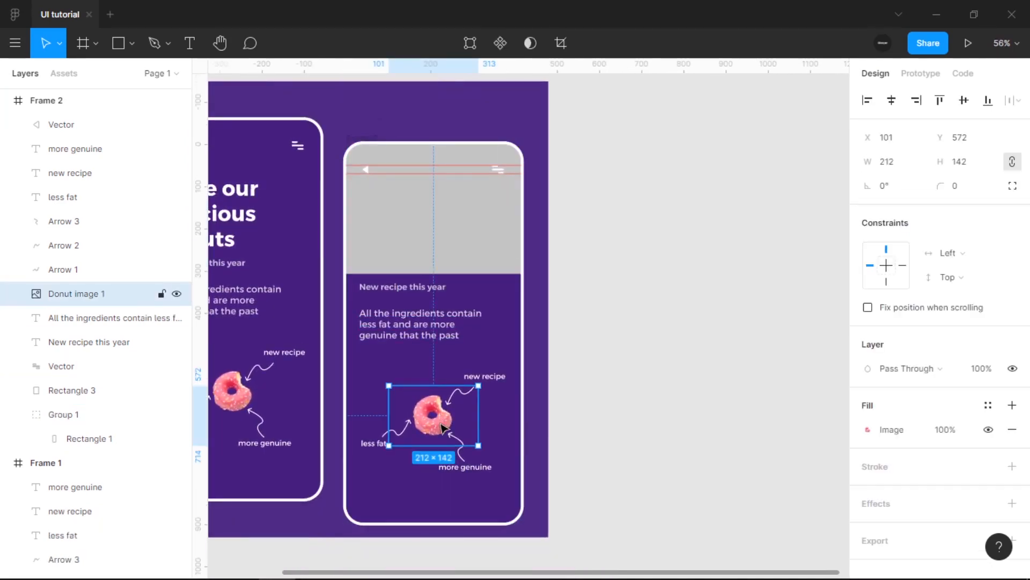
pyautogui.click(459, 232)
pyautogui.click(868, 429)
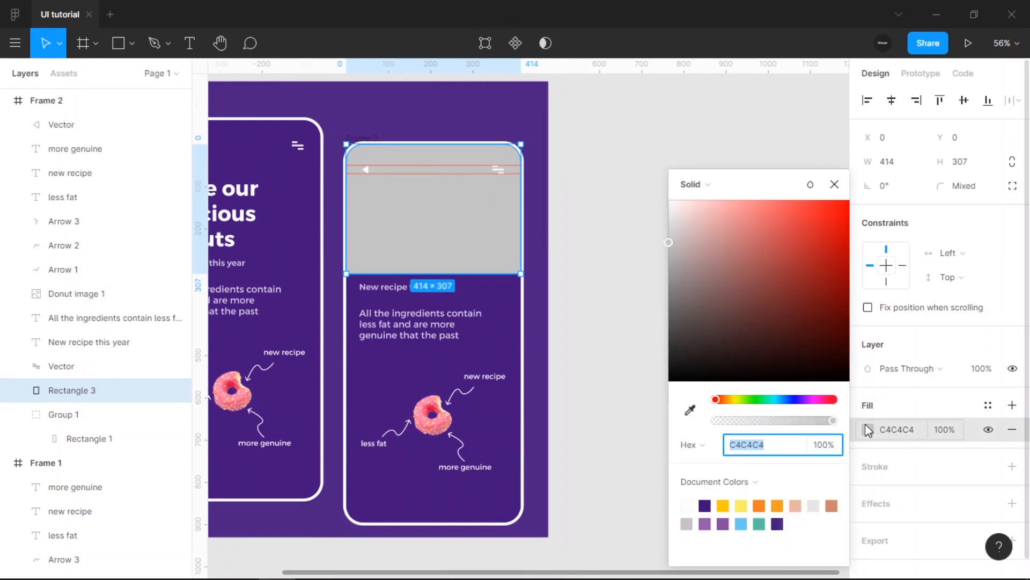
pyautogui.click(690, 410)
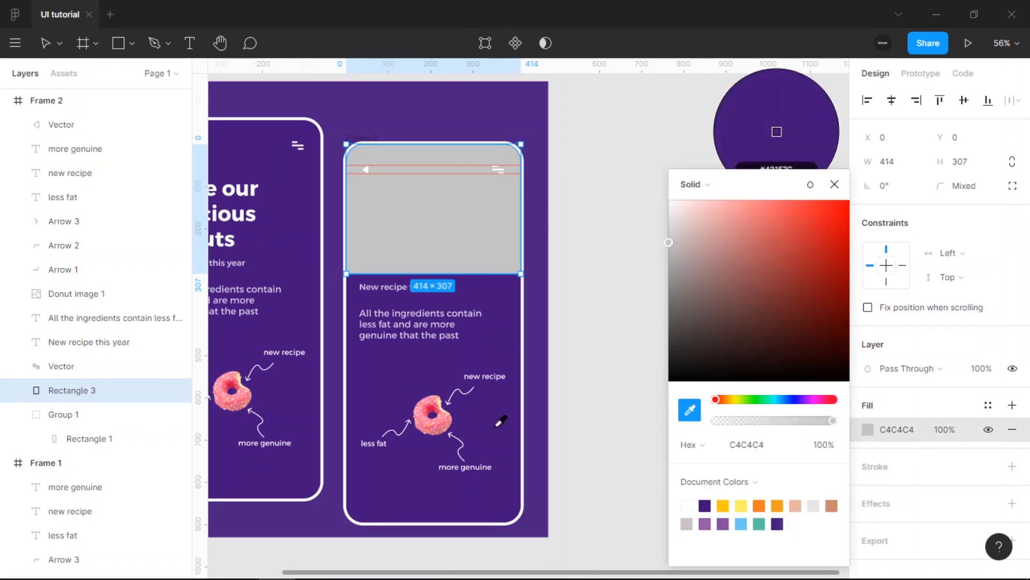
pyautogui.click(497, 424)
pyautogui.moveTo(810, 294); pyautogui.dragTo(804, 240)
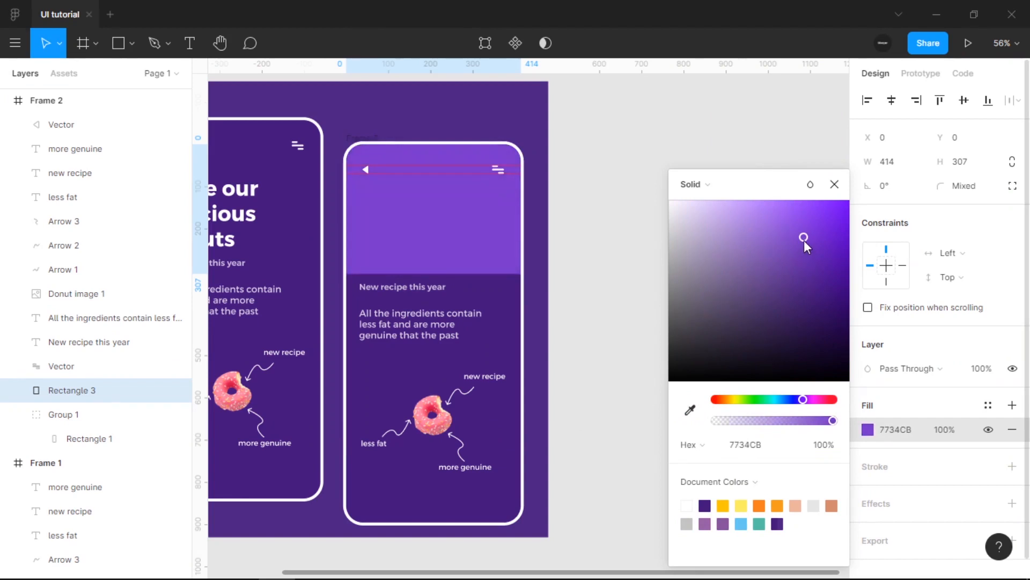
pyautogui.click(835, 184)
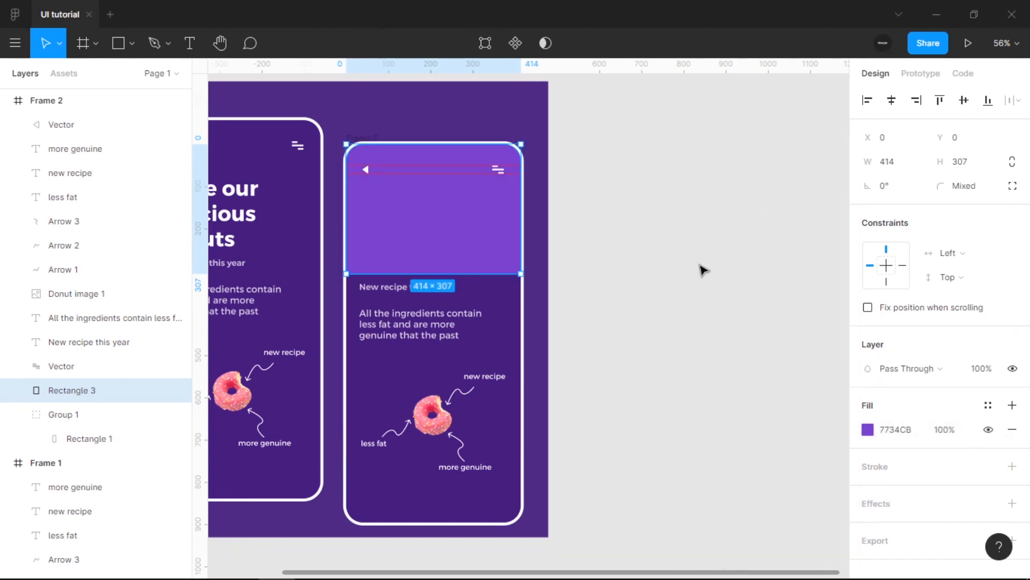
pyautogui.click(701, 269)
pyautogui.scroll(2, 446, 235)
pyautogui.click(457, 471)
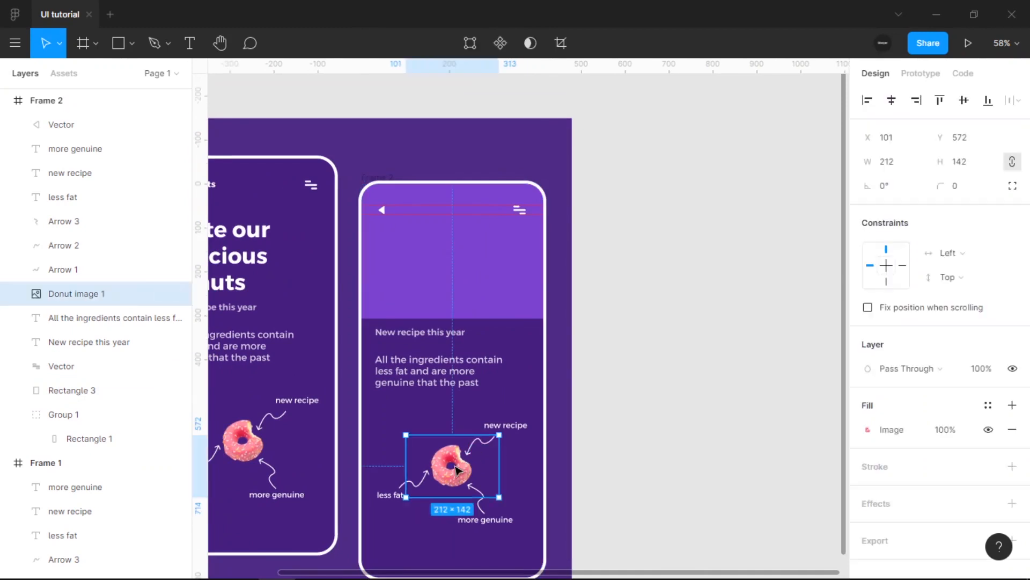
pyautogui.moveTo(456, 472); pyautogui.dragTo(454, 314)
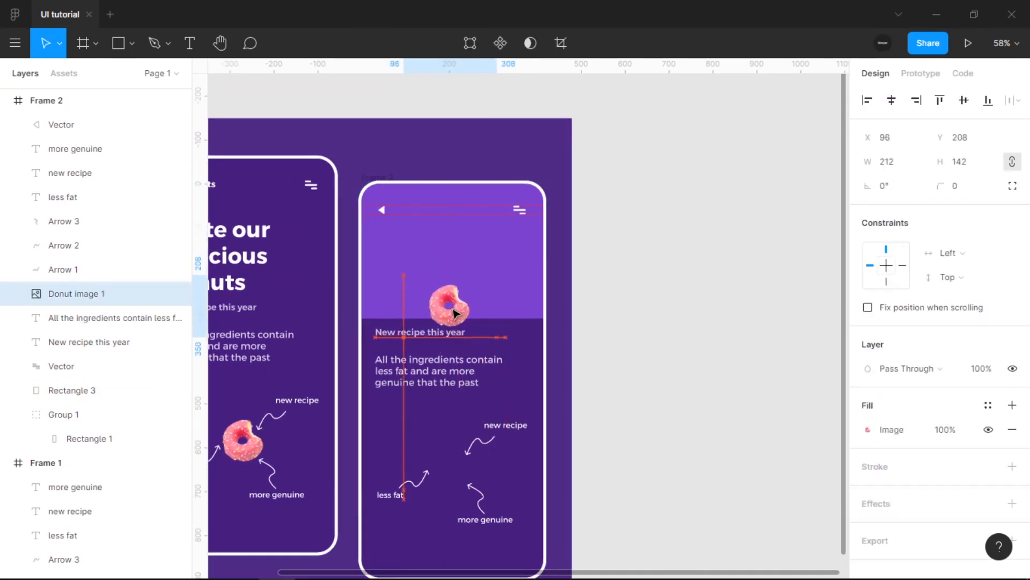
pyautogui.hotkey('shift', '0')
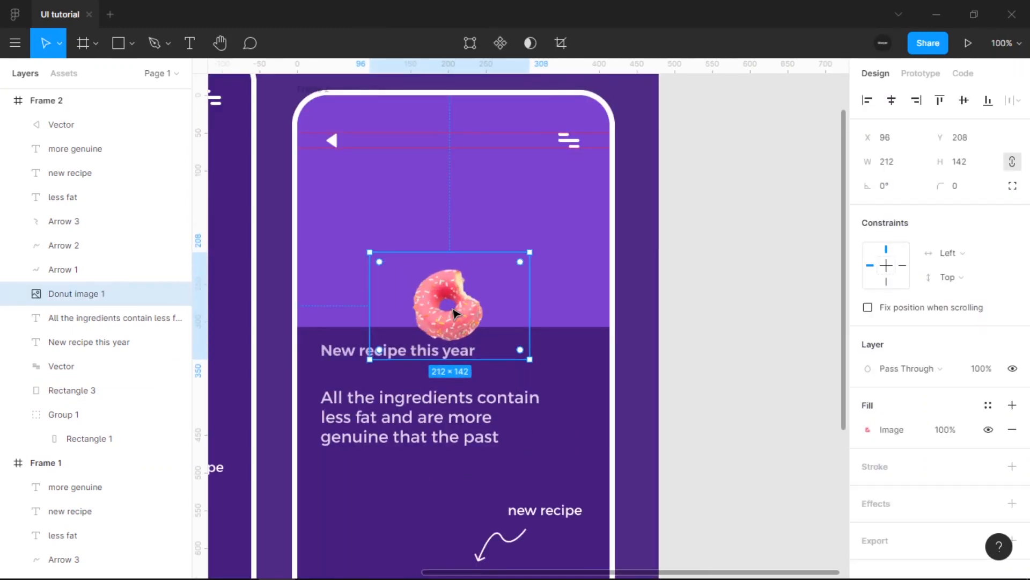
pyautogui.scroll(-1, 454, 314)
pyautogui.hotkey('ctrl', 'z')
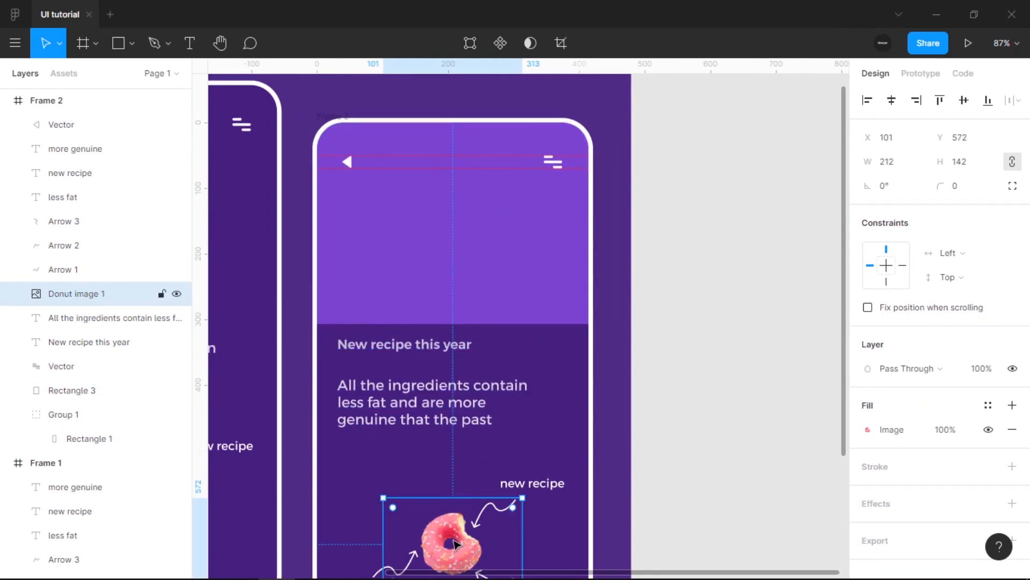
# Move the donut image straight up to Y 214 over the rectangle's lower edge and draw a circle about 184 × 184 over it
pyautogui.moveTo(454, 543); pyautogui.dragTo(462, 305)
pyautogui.press('o')
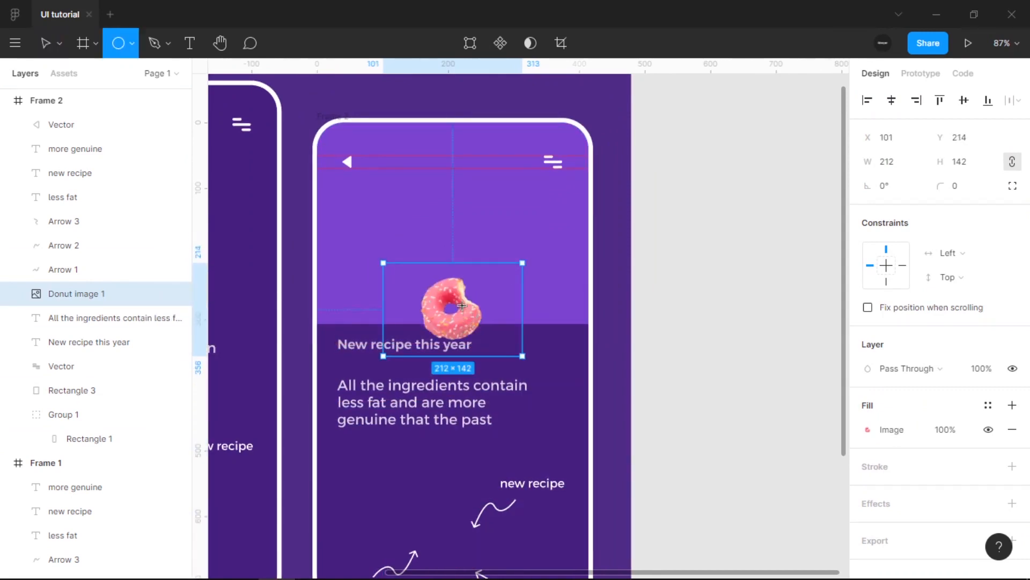
pyautogui.click(132, 43)
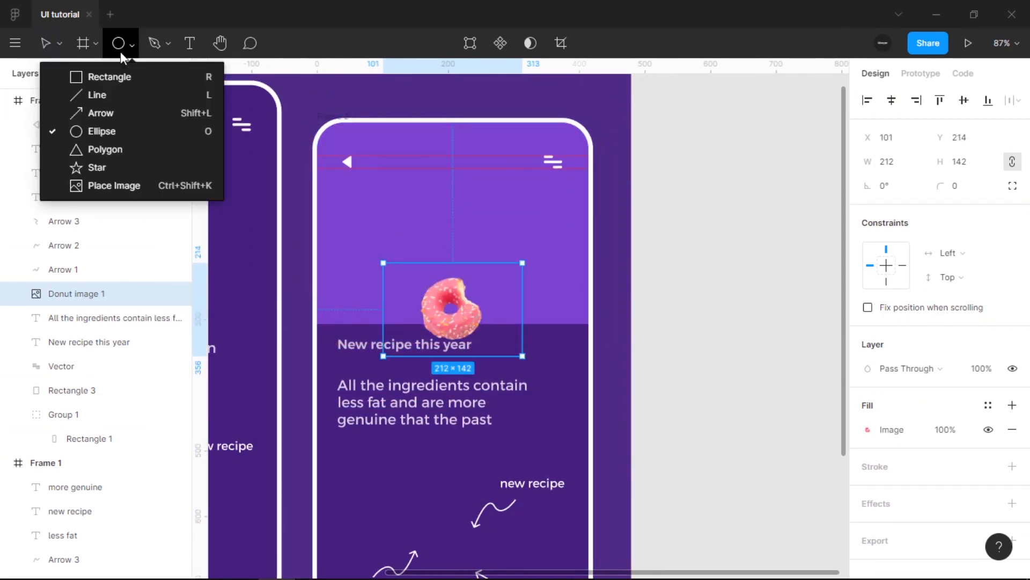
pyautogui.click(107, 131)
pyautogui.moveTo(414, 239)
pyautogui.mouseDown()
pyautogui.moveTo(476, 336)
pyautogui.moveTo(503, 343)
pyautogui.moveTo(453, 284)
pyautogui.moveTo(485, 301)
pyautogui.moveTo(434, 225)
pyautogui.moveTo(469, 306)
pyautogui.moveTo(462, 320)
pyautogui.moveTo(472, 313)
pyautogui.moveTo(461, 314)
pyautogui.mouseUp()
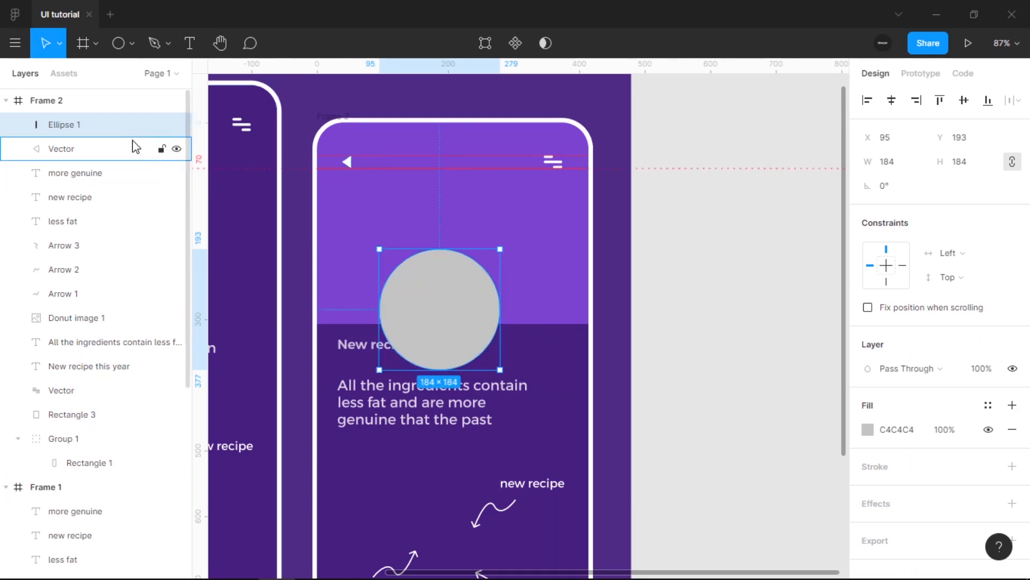
# Place the circle's layer directly below Donut image 1 and centre the circle behind the donut at X 115, Y 193
pyautogui.moveTo(129, 130); pyautogui.dragTo(98, 329)
pyautogui.moveTo(454, 276); pyautogui.dragTo(460, 269)
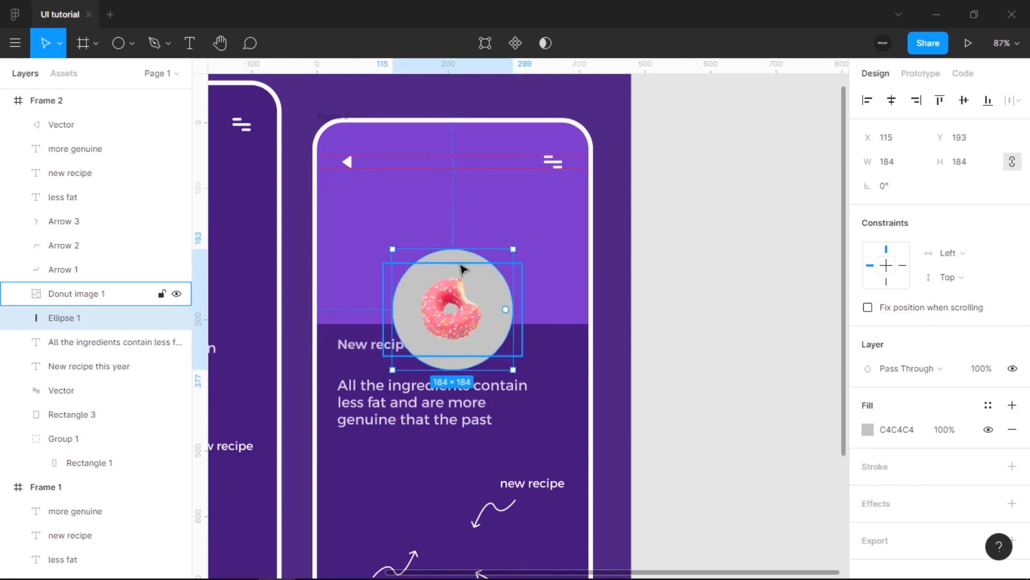
# Fill the circle behind the donut with white FFFFFF
pyautogui.click(868, 429)
pyautogui.click(890, 429)
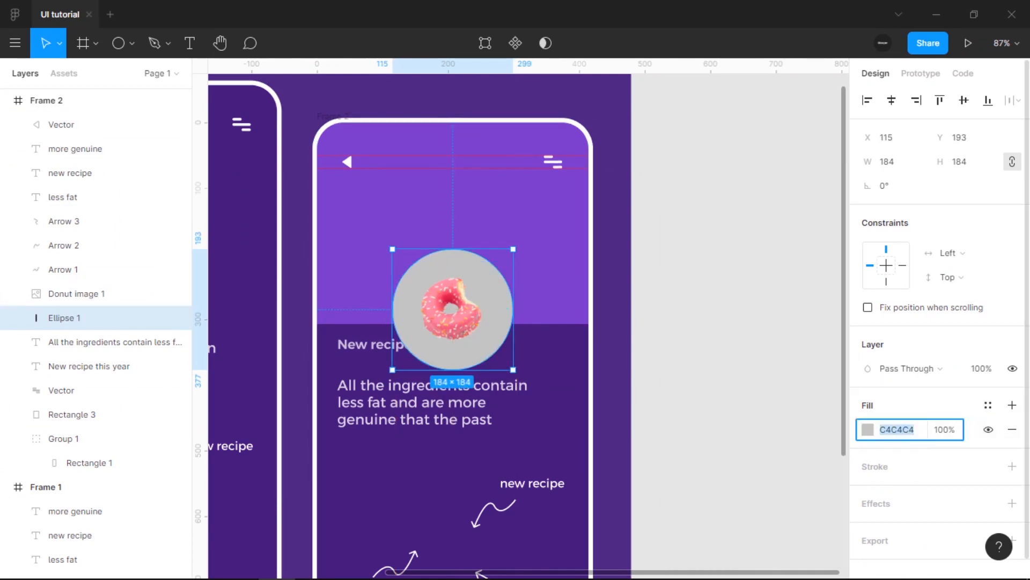
pyautogui.write('F')
pyautogui.press('Return')
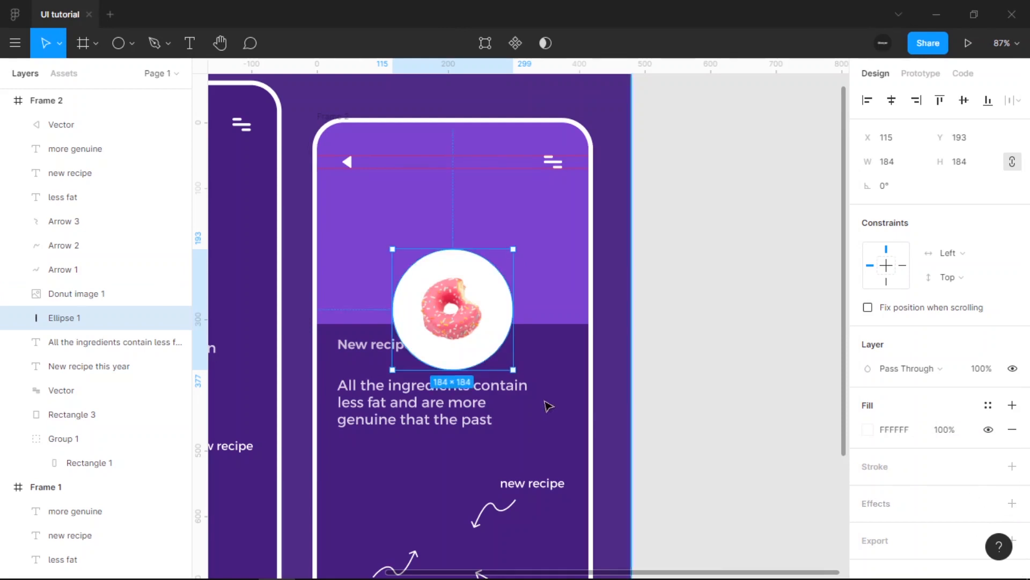
# Add a drop shadow to the donut image with a Y offset of 10 and a blur of 15
pyautogui.click(472, 352)
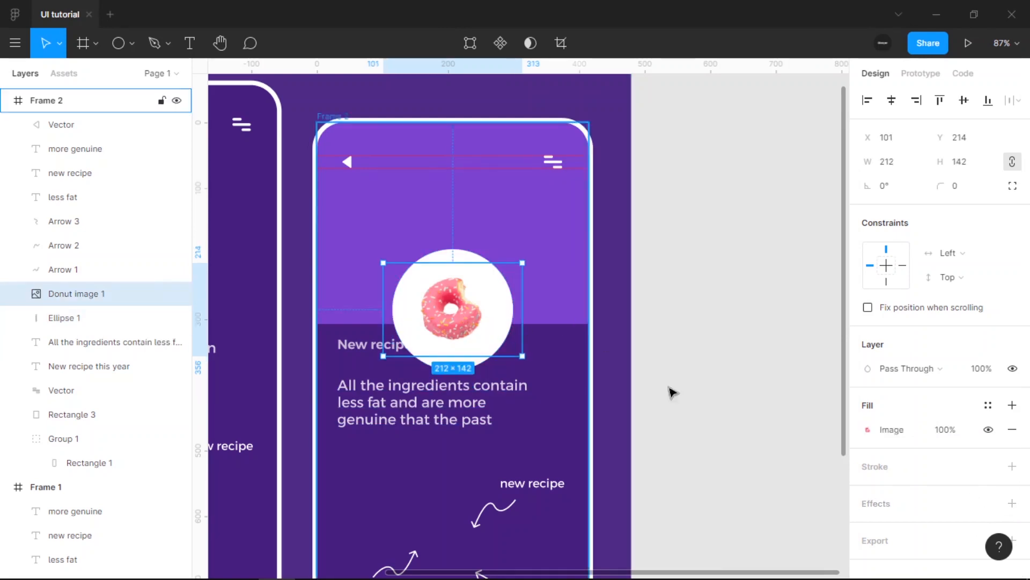
pyautogui.click(1011, 503)
pyautogui.scroll(-1, 911, 491)
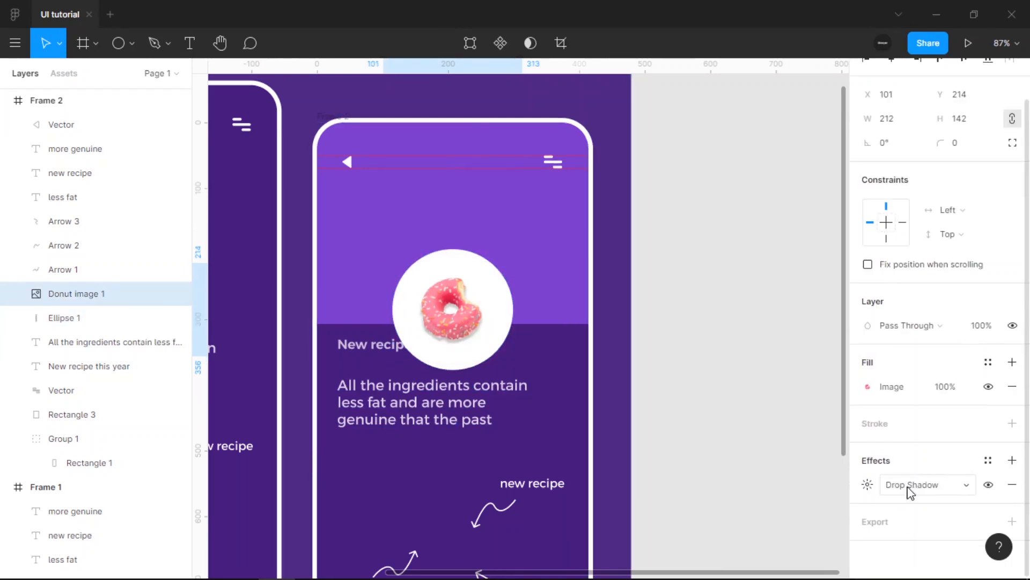
pyautogui.click(871, 485)
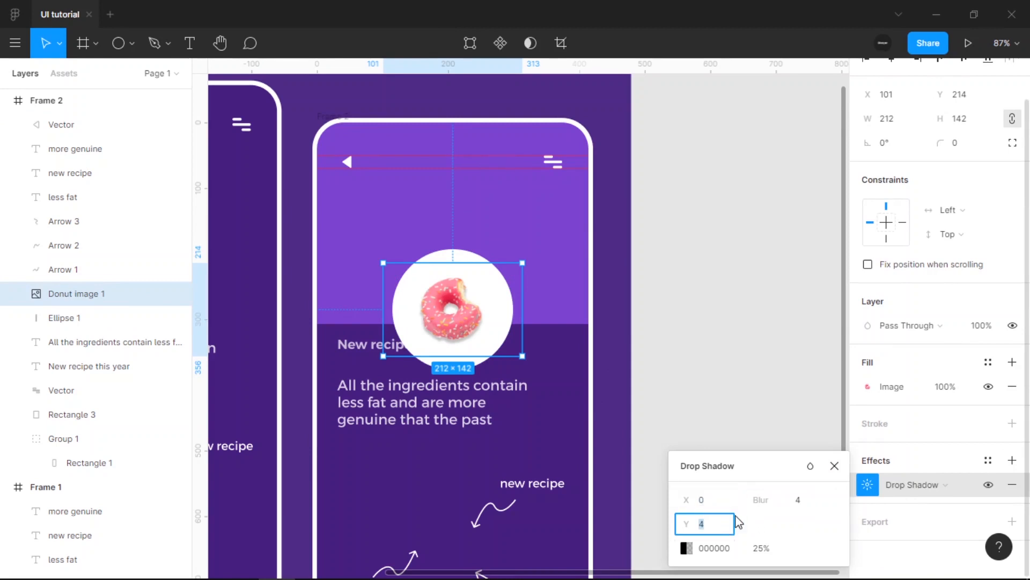
pyautogui.write('10')
pyautogui.press('Tab')
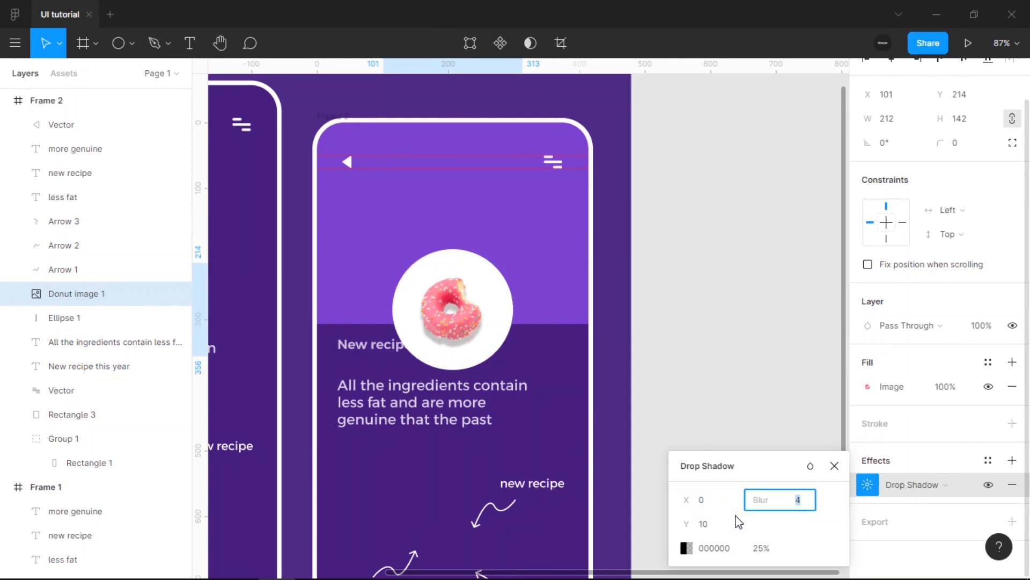
pyautogui.write('20')
pyautogui.press('Return')
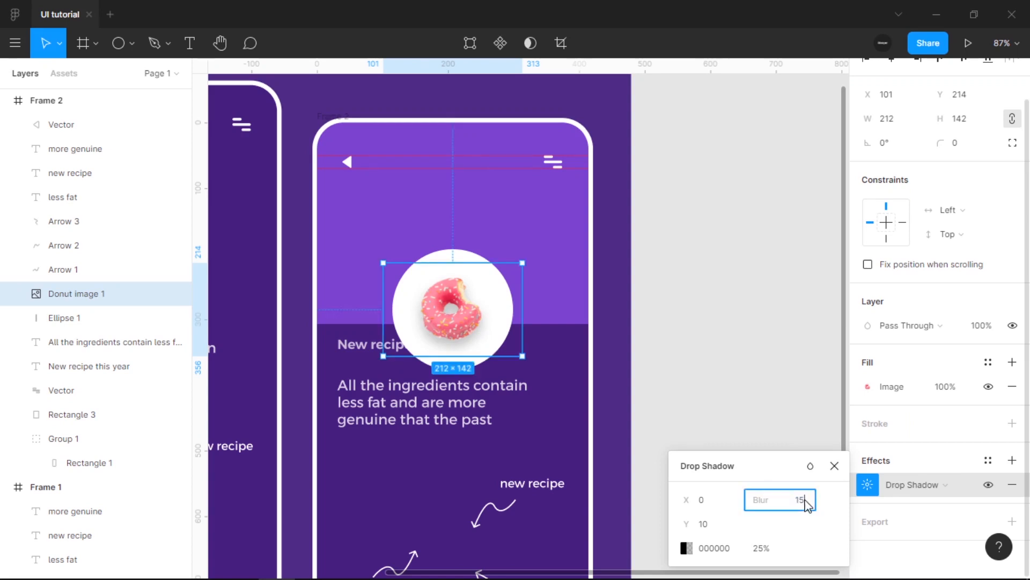
pyautogui.press('Return')
pyautogui.click(834, 465)
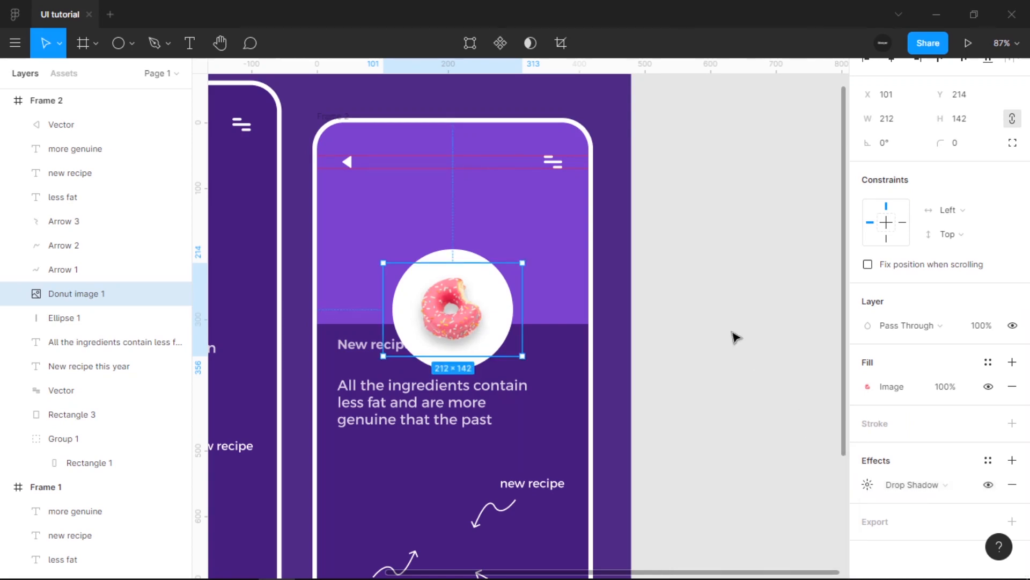
# Move the ingredients paragraph to Y 471 and the "New recipe this year" heading to Y 422, below the donut circle
pyautogui.click(734, 336)
pyautogui.scroll(5, 471, 329)
pyautogui.scroll(-4, 554, 258)
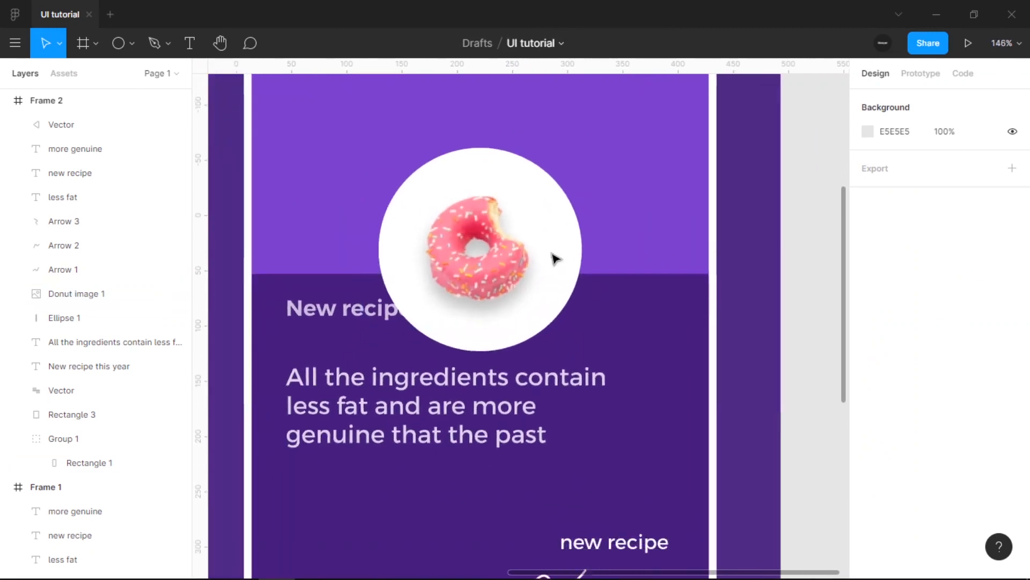
pyautogui.click(330, 296)
pyautogui.scroll(-2, 334, 300)
pyautogui.scroll(-1, 334, 300)
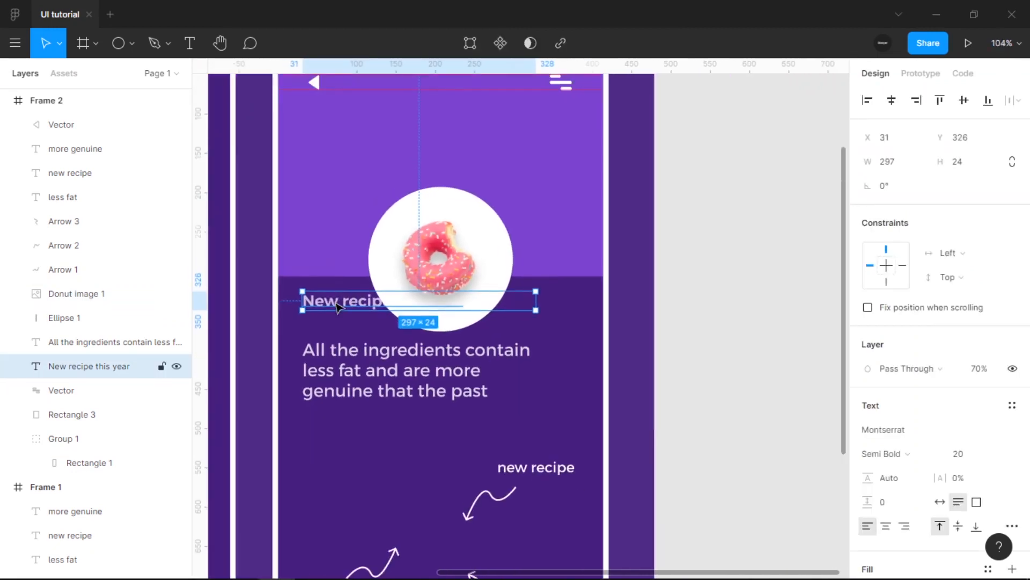
pyautogui.scroll(-2, 347, 244)
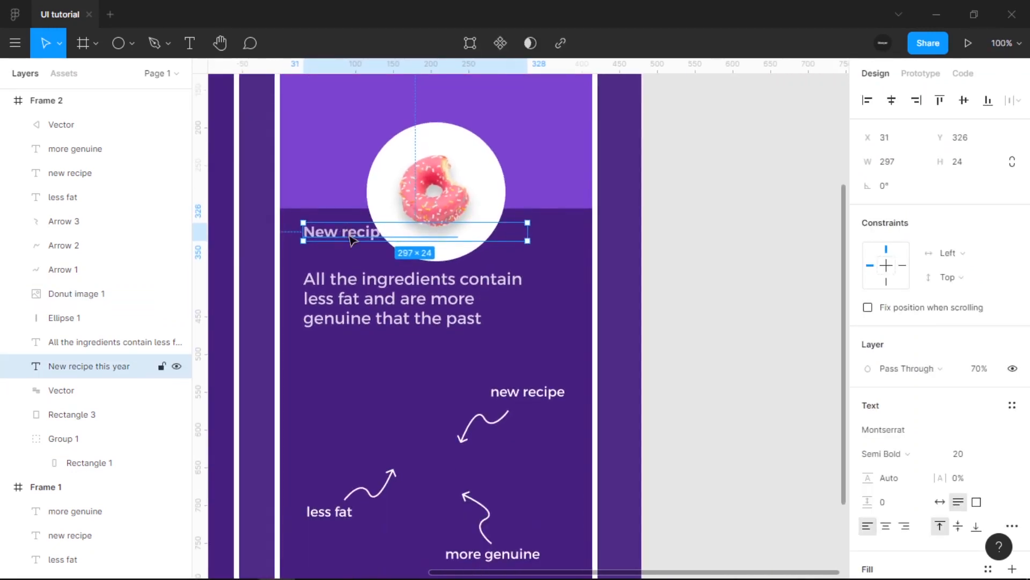
pyautogui.click(364, 317)
pyautogui.moveTo(364, 317); pyautogui.dragTo(364, 374)
pyautogui.click(363, 239)
pyautogui.moveTo(354, 240); pyautogui.dragTo(355, 312)
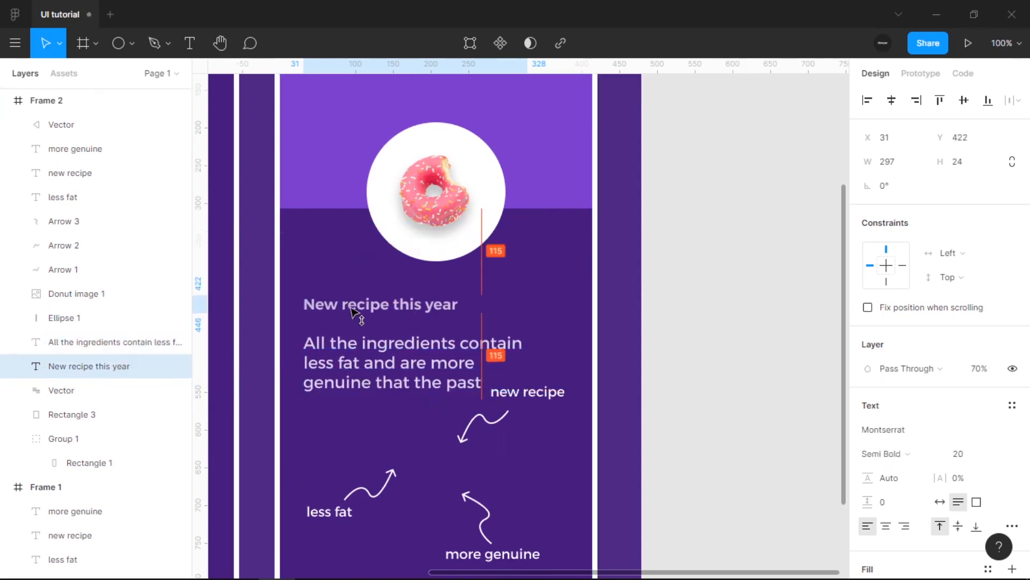
pyautogui.click(404, 368)
# Link the donut image on the first screen to Frame 2 with an on-click Navigate To interaction
pyautogui.scroll(-5, 400, 262)
pyautogui.moveTo(400, 263); pyautogui.dragTo(558, 241)
pyautogui.scroll(-1, 410, 371)
pyautogui.scroll(-5, 548, 273)
pyautogui.moveTo(547, 278); pyautogui.dragTo(535, 314)
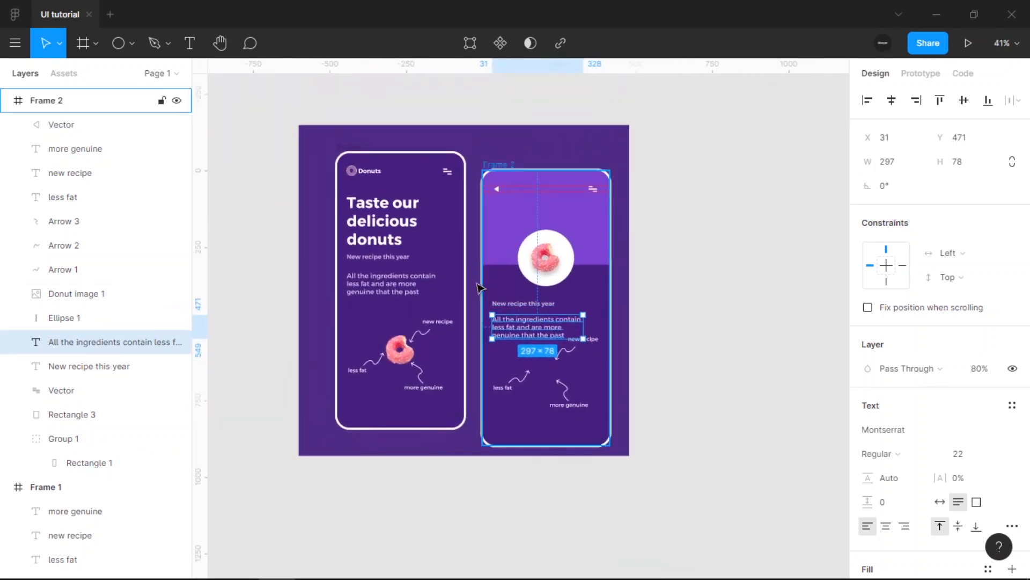
pyautogui.moveTo(391, 366); pyautogui.dragTo(352, 334)
pyautogui.click(356, 319)
pyautogui.scroll(5, 393, 317)
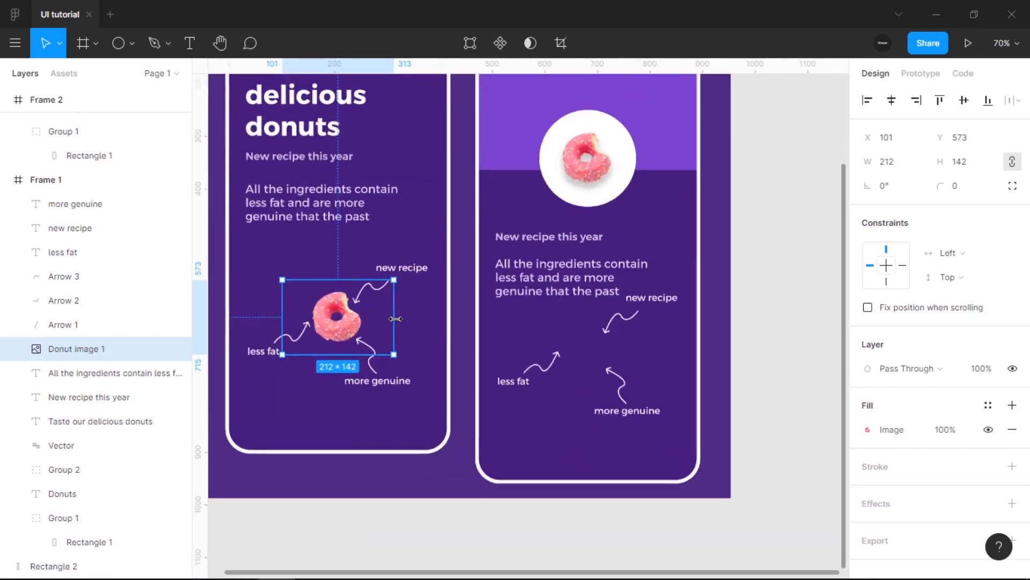
pyautogui.scroll(-3, 462, 261)
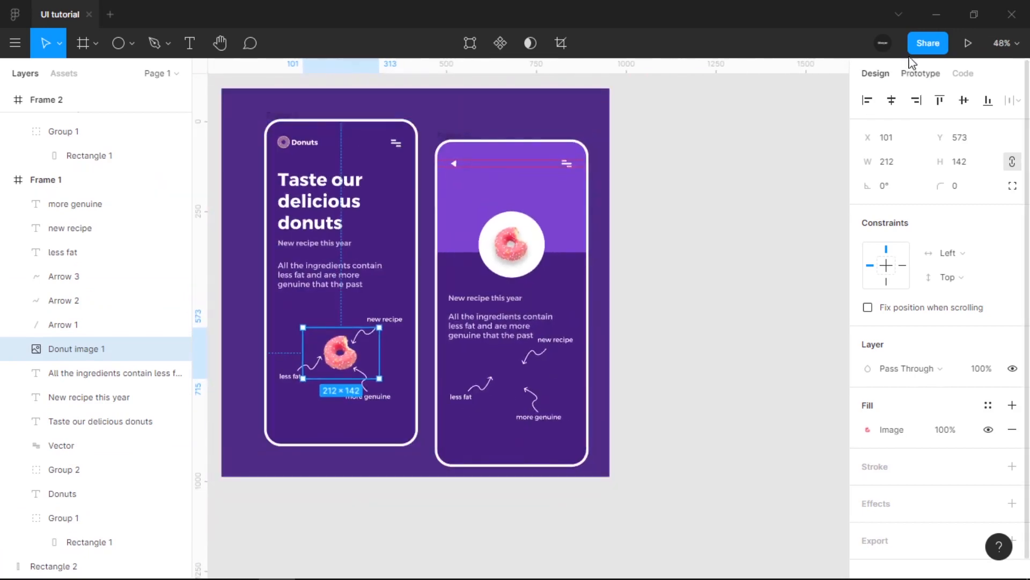
pyautogui.click(918, 74)
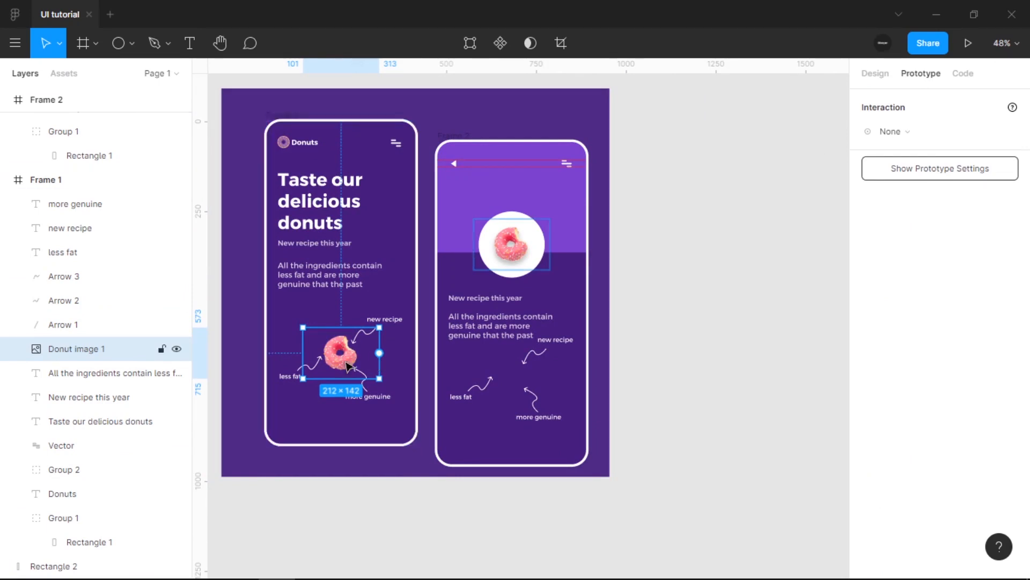
pyautogui.click(381, 428)
pyautogui.click(332, 349)
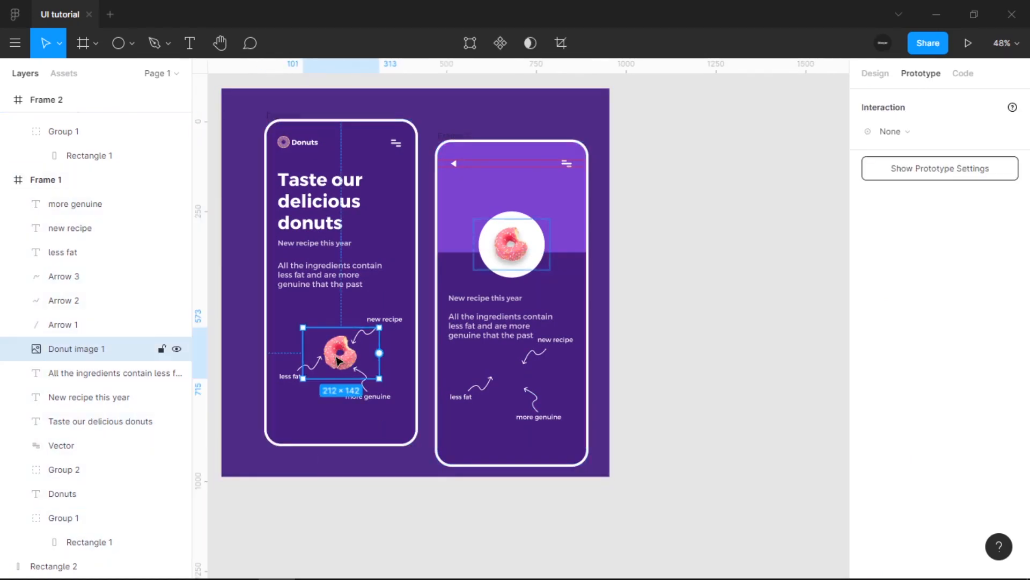
pyautogui.moveTo(379, 352); pyautogui.dragTo(455, 267)
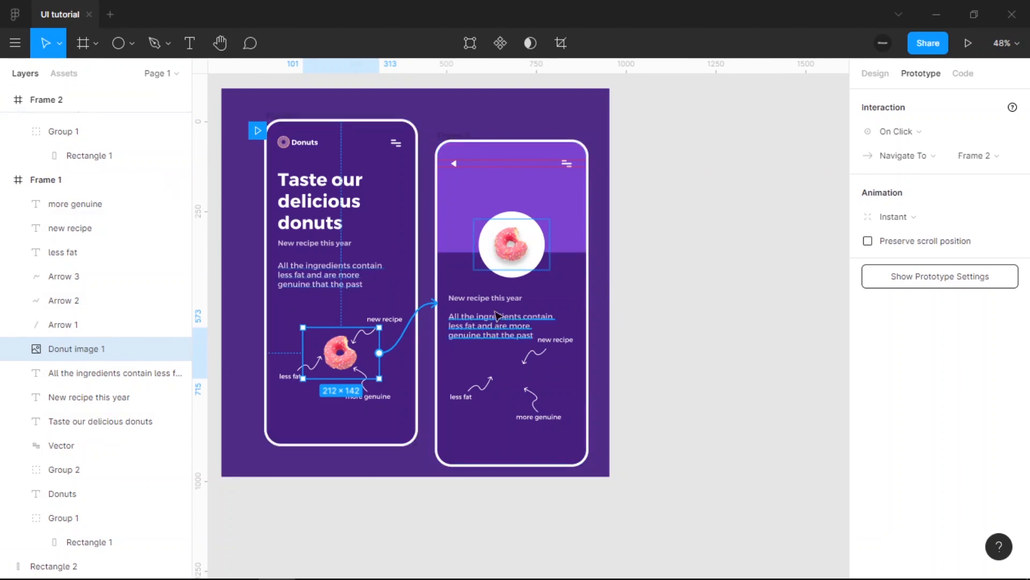
# Set the animation of the donut image's link to Smart Animate
pyautogui.scroll(3, 498, 315)
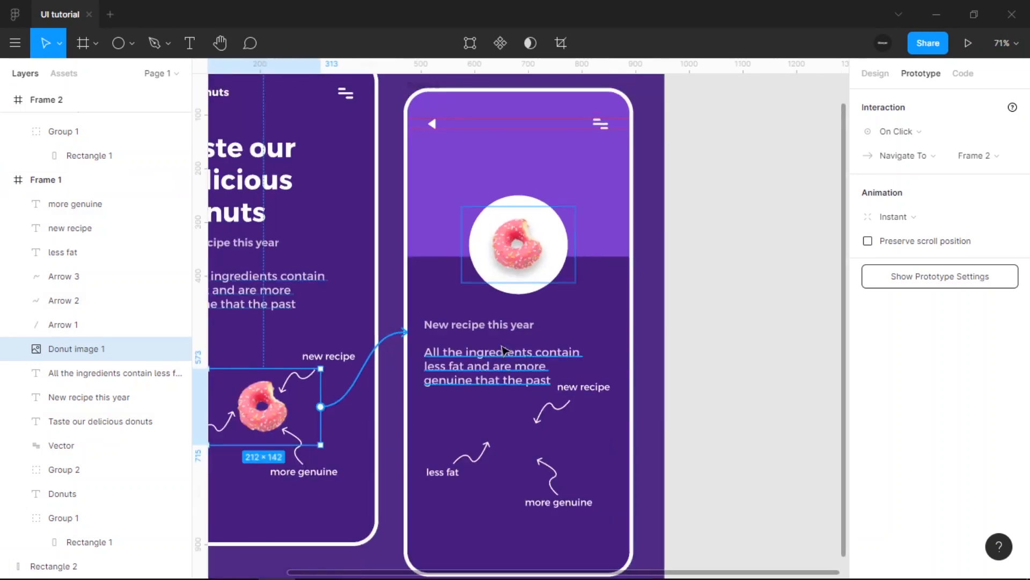
pyautogui.scroll(-3, 504, 350)
pyautogui.scroll(-1, 499, 333)
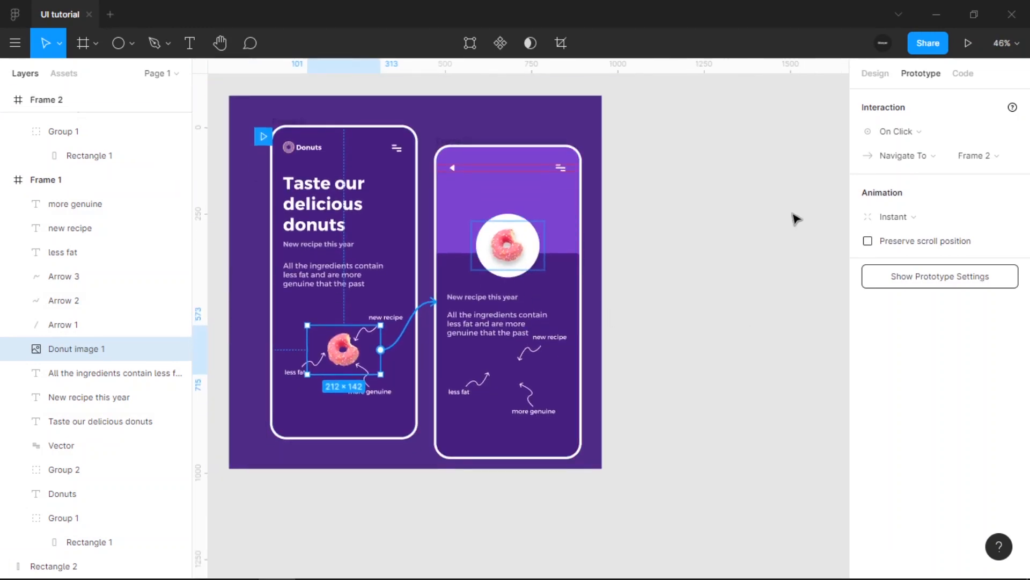
pyautogui.click(886, 217)
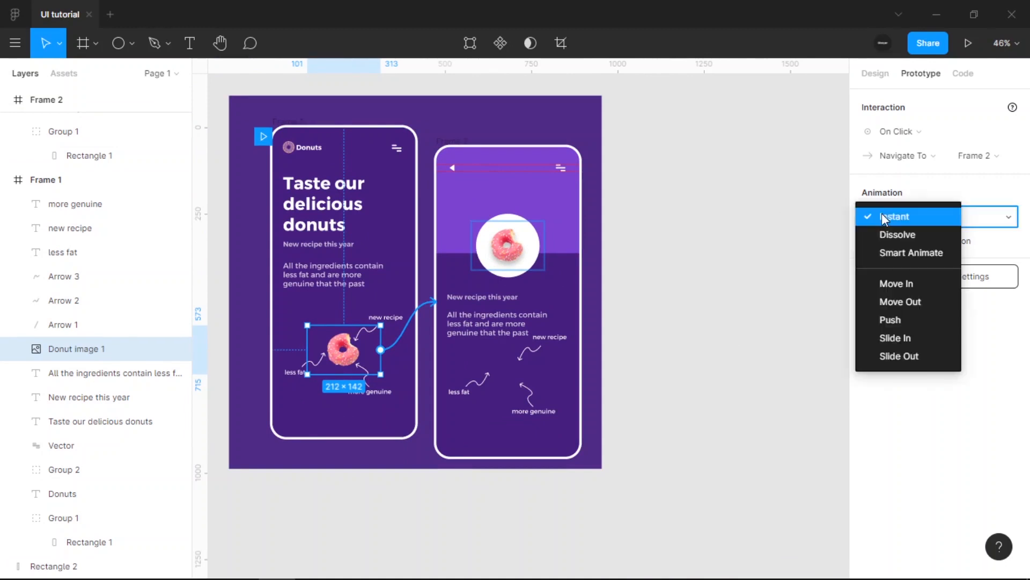
pyautogui.click(885, 253)
pyautogui.scroll(1, 716, 330)
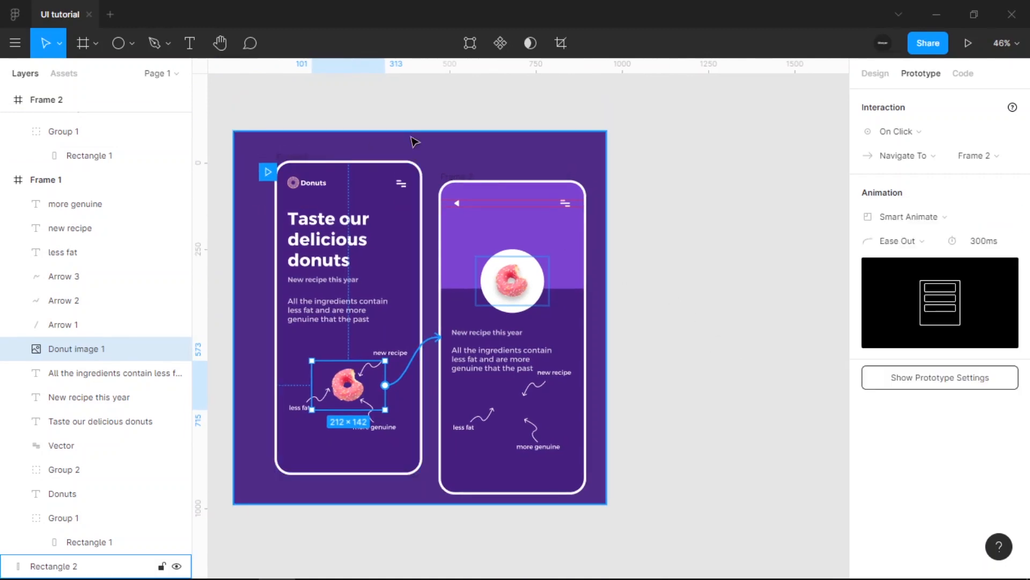
# Wrap the background Rectangle 2 behind both screens in a frame
pyautogui.click(425, 152)
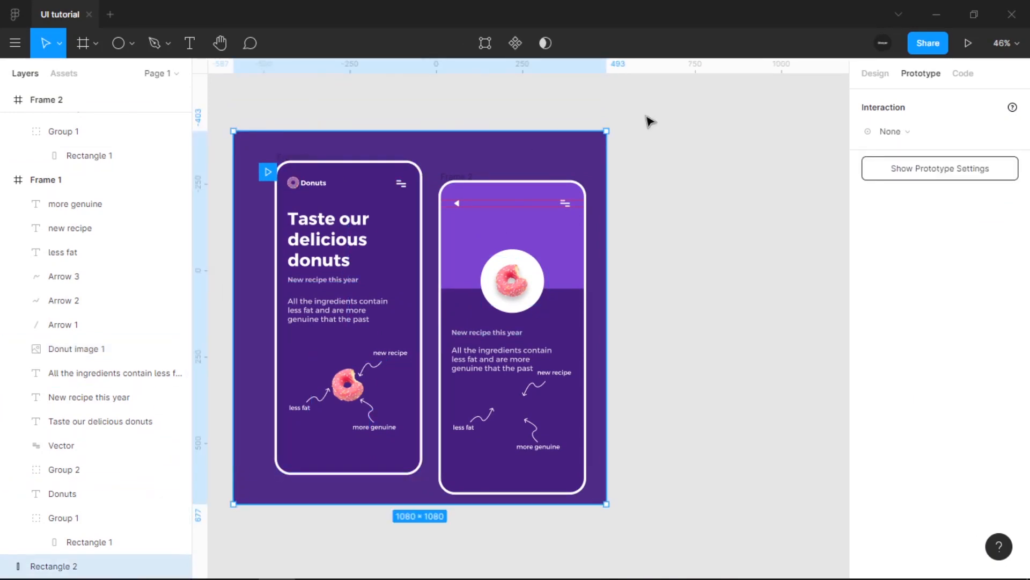
pyautogui.click(662, 121)
pyautogui.click(568, 147)
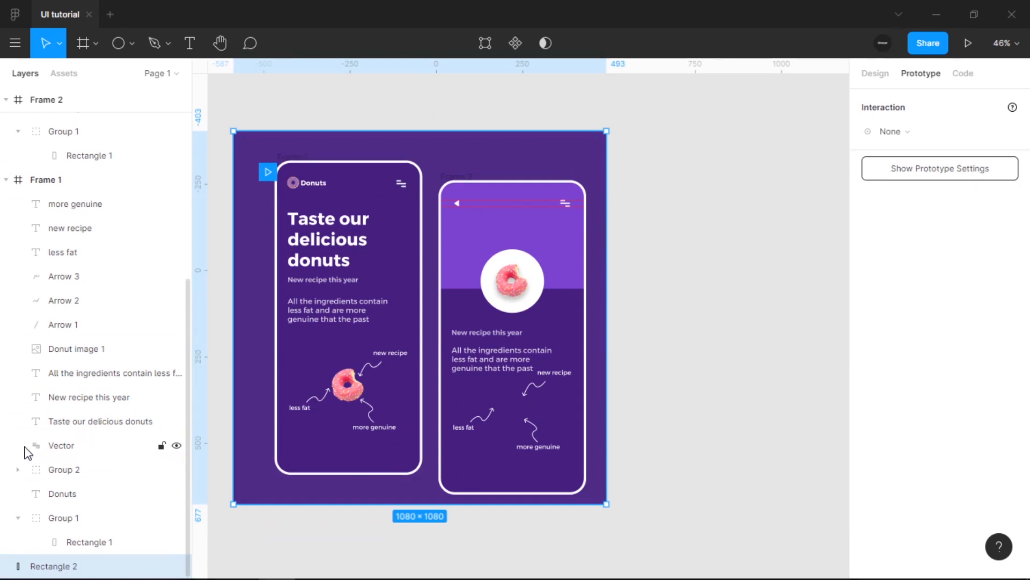
pyautogui.hotkey('ctrl', 'alt', 'g')
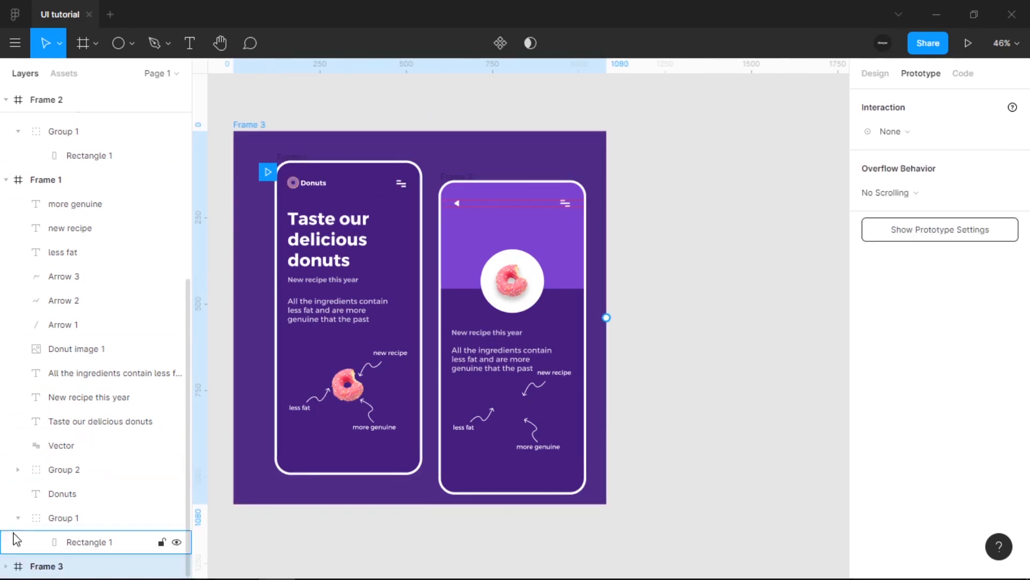
# Nest Frame 1 and Frame 2 inside Frame 3 around the background and start presenting it
pyautogui.scroll(6, 46, 86)
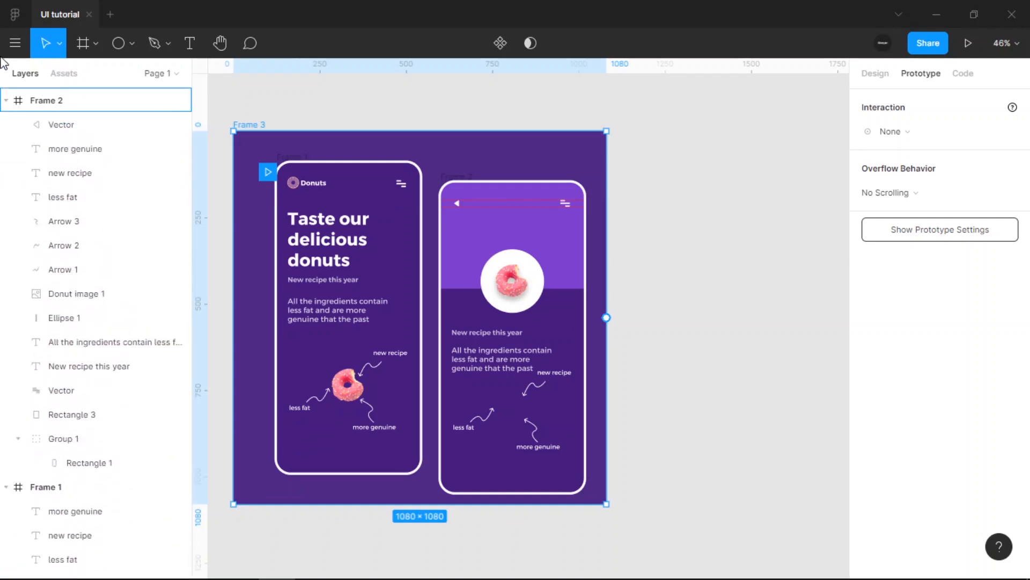
pyautogui.moveTo(40, 90); pyautogui.dragTo(40, 91)
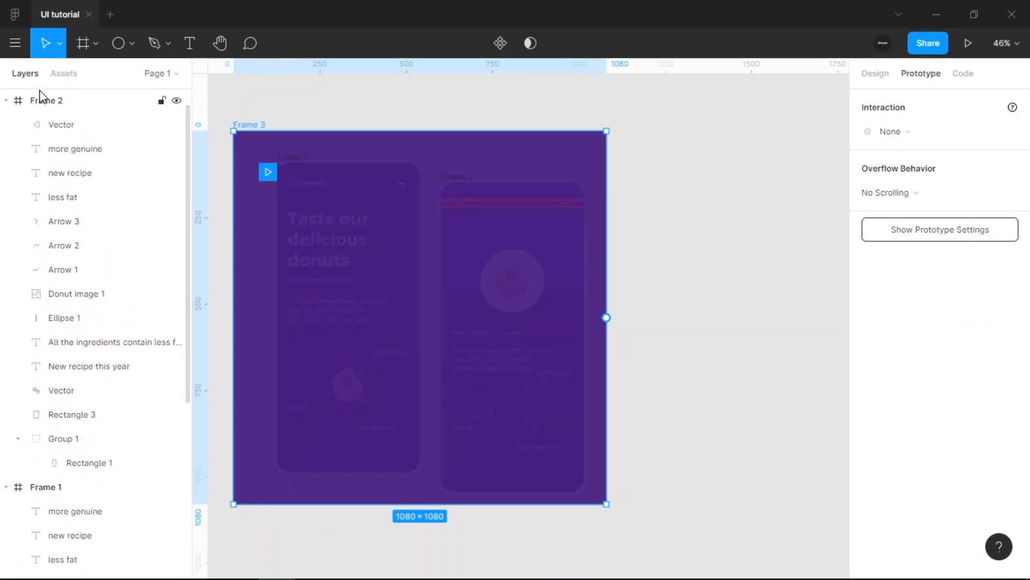
pyautogui.click(5, 101)
pyautogui.click(5, 149)
pyautogui.click(56, 148)
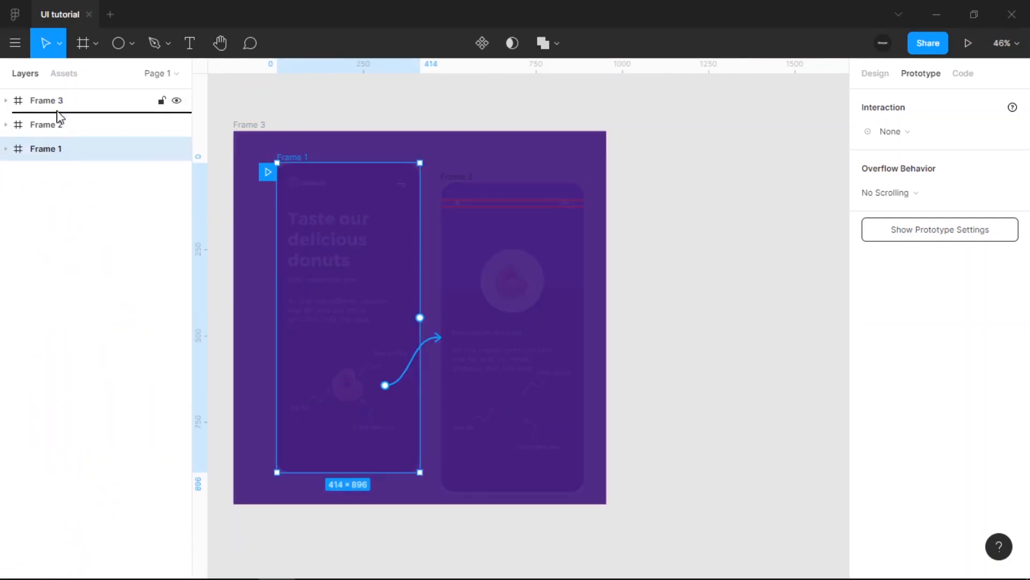
pyautogui.moveTo(58, 104); pyautogui.dragTo(57, 108)
pyautogui.moveTo(34, 173); pyautogui.dragTo(42, 146)
pyautogui.click(9, 100)
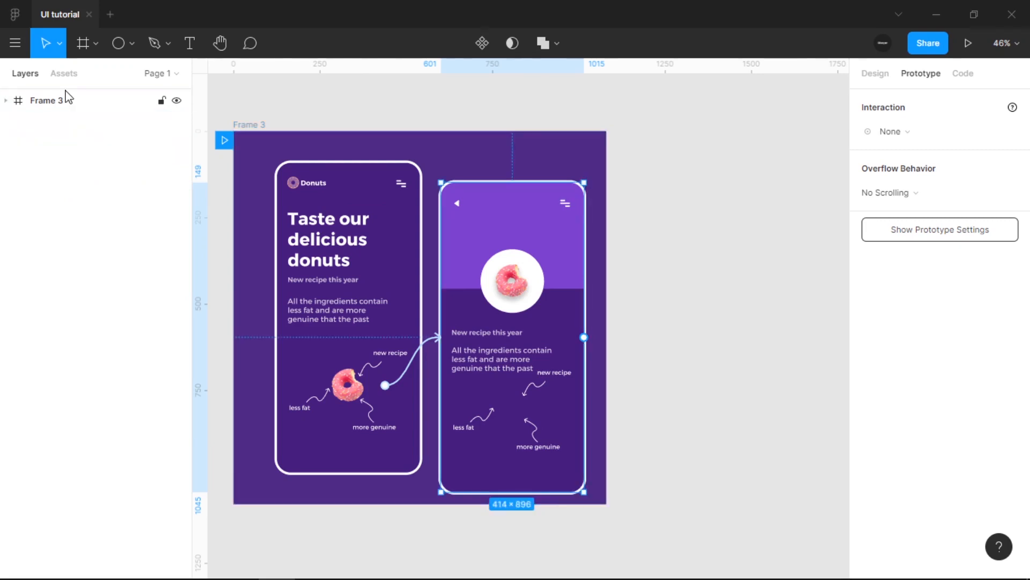
pyautogui.click(64, 97)
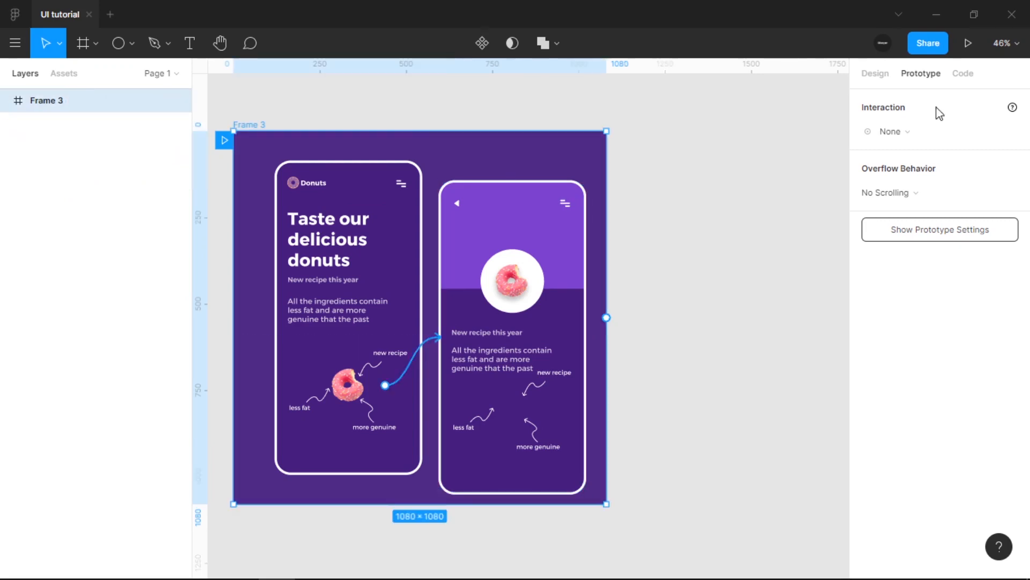
pyautogui.click(968, 44)
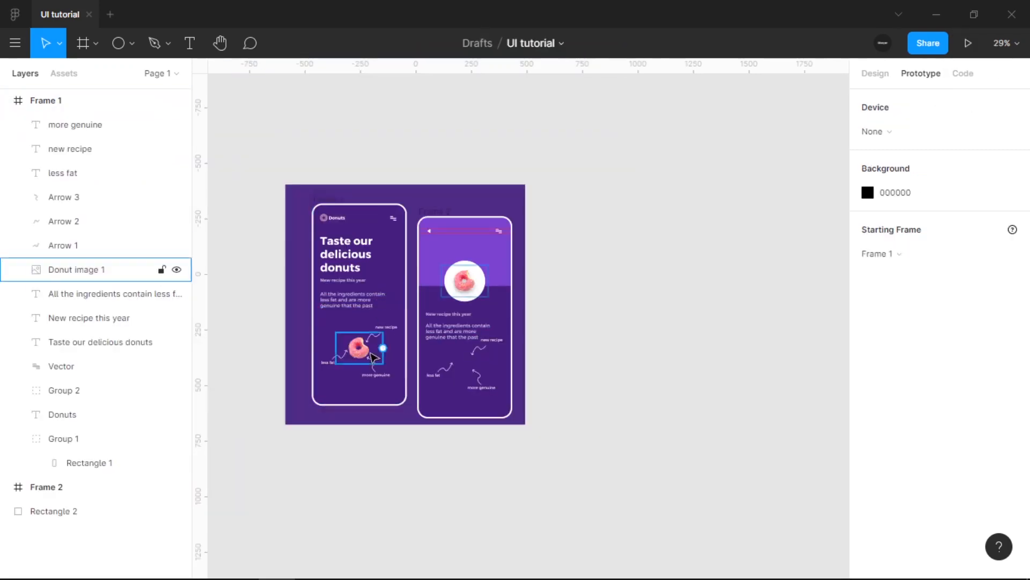
# Link the whole Frame 1 to Frame 2 on click with Navigate To, Smart Animate, Ease Out and 300ms
pyautogui.click(403, 318)
pyautogui.moveTo(405, 305); pyautogui.dragTo(453, 316)
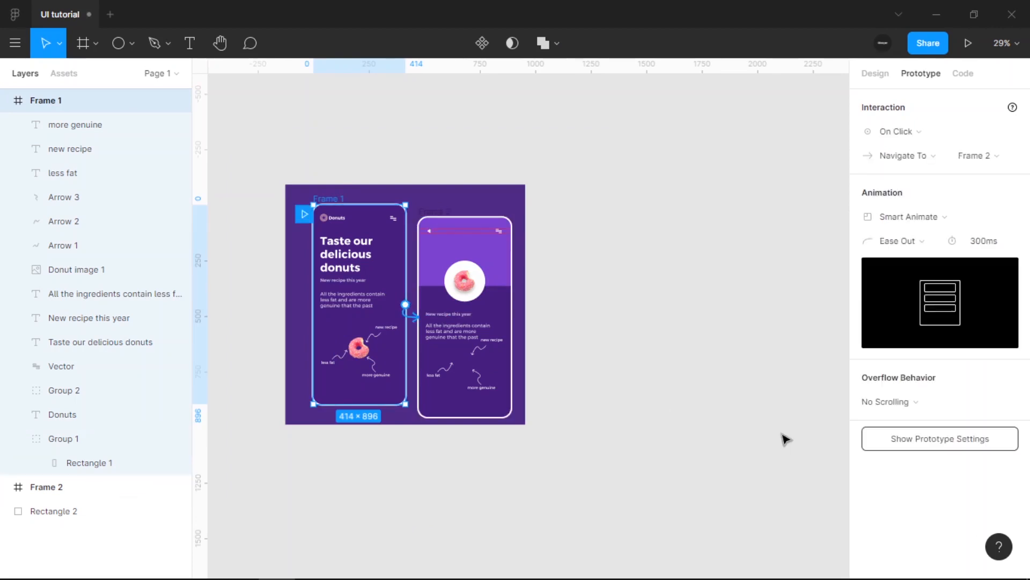
pyautogui.click(911, 141)
pyautogui.click(911, 140)
# Present the prototype scaled to fit and test the transition from the first screen to the second
pyautogui.click(966, 42)
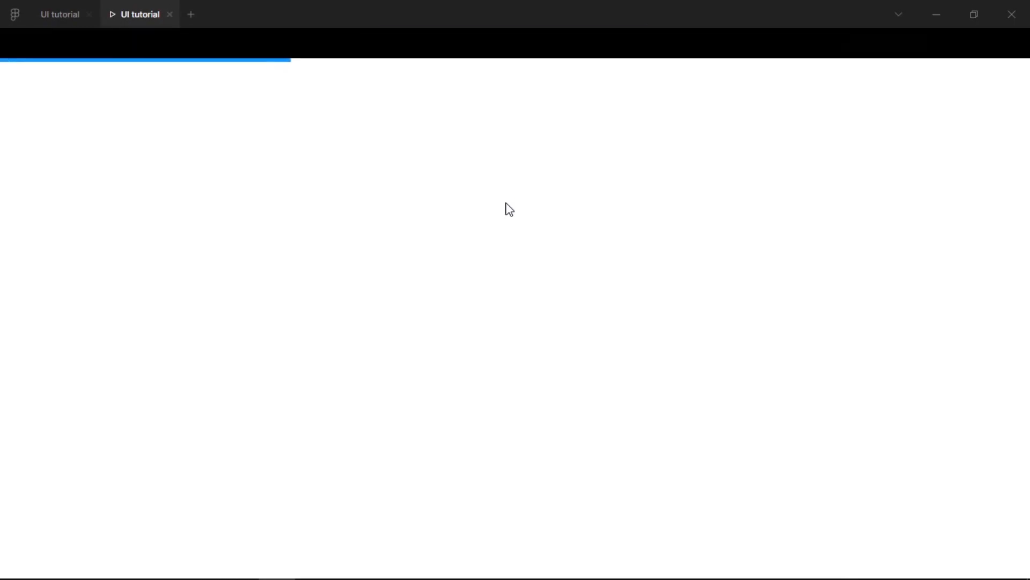
pyautogui.press('z')
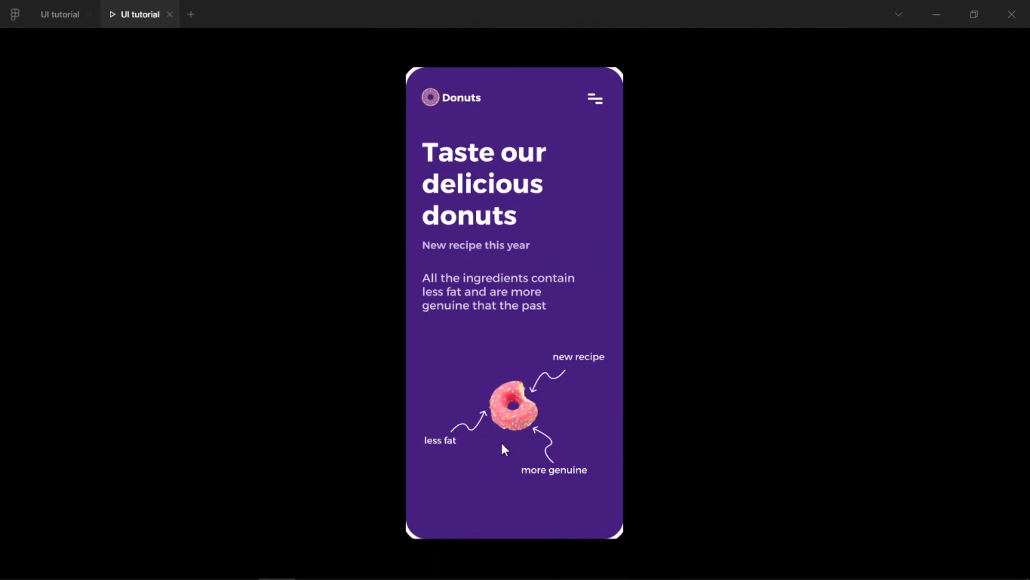
pyautogui.moveTo(501, 442); pyautogui.dragTo(534, 350)
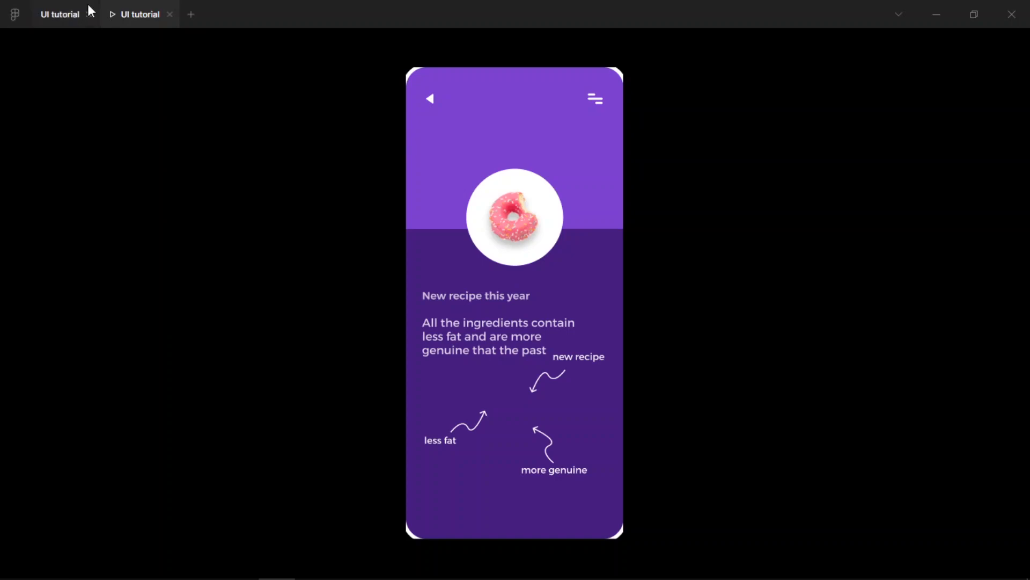
# Link the back arrow on the second screen to Frame 1 on click with Smart Animate, Ease Out and 300ms
pyautogui.click(58, 13)
pyautogui.click(489, 249)
pyautogui.scroll(8, 429, 231)
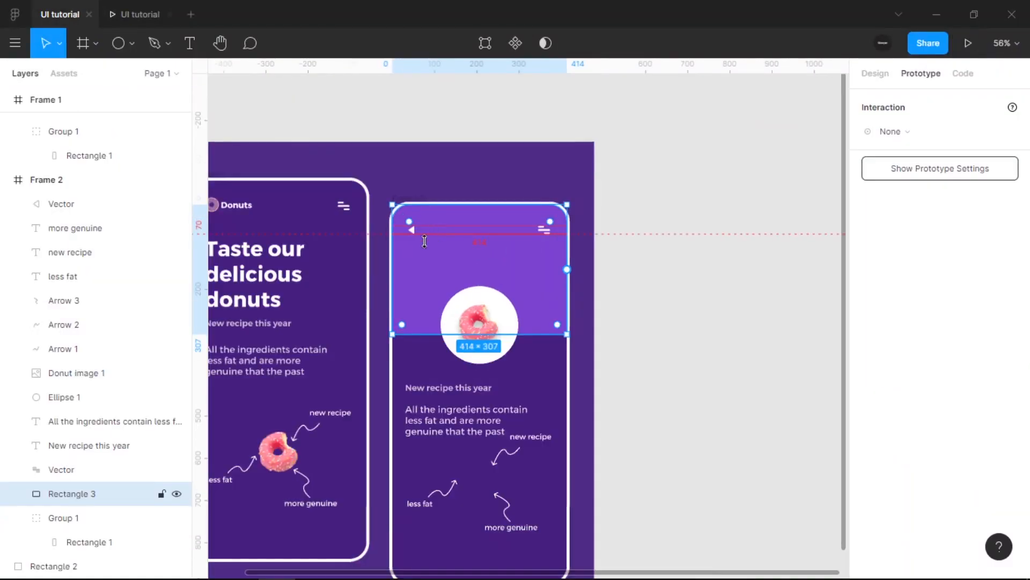
pyautogui.click(413, 211)
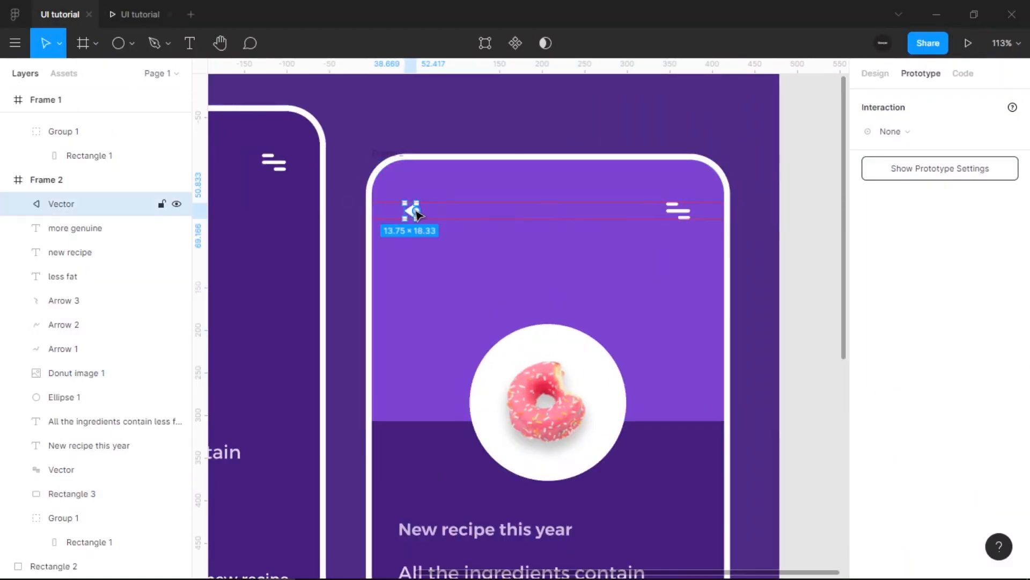
pyautogui.moveTo(417, 214); pyautogui.dragTo(317, 213)
pyautogui.scroll(-5, 449, 274)
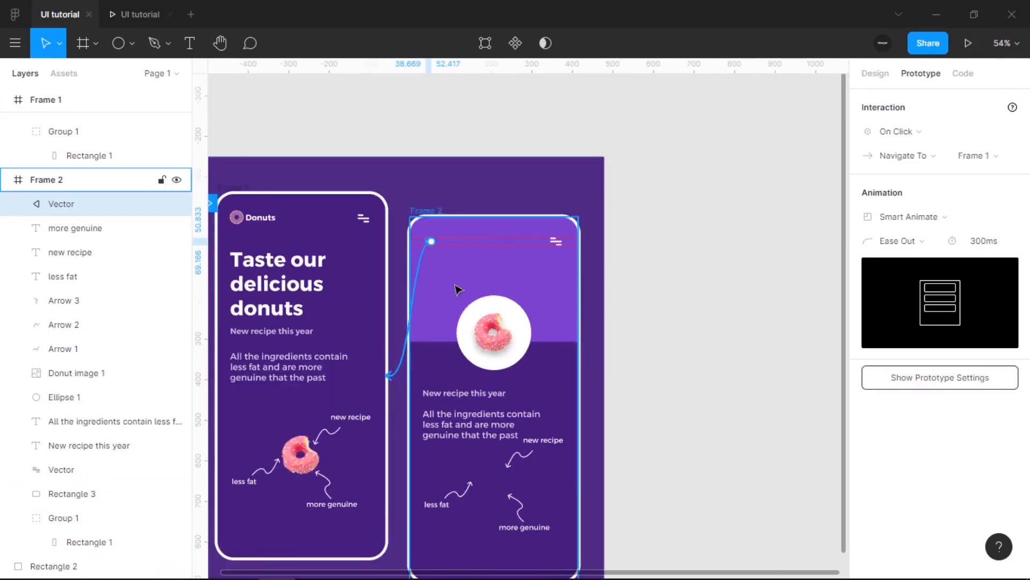
# Test the prototype by switching back and forth between both screens with the back arrow and the donut
pyautogui.click(139, 12)
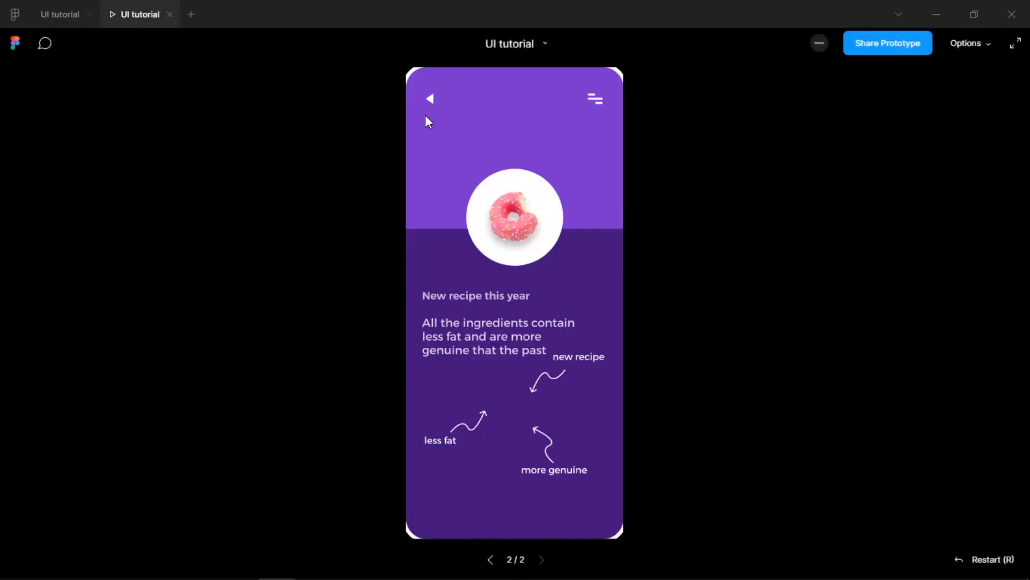
pyautogui.click(431, 102)
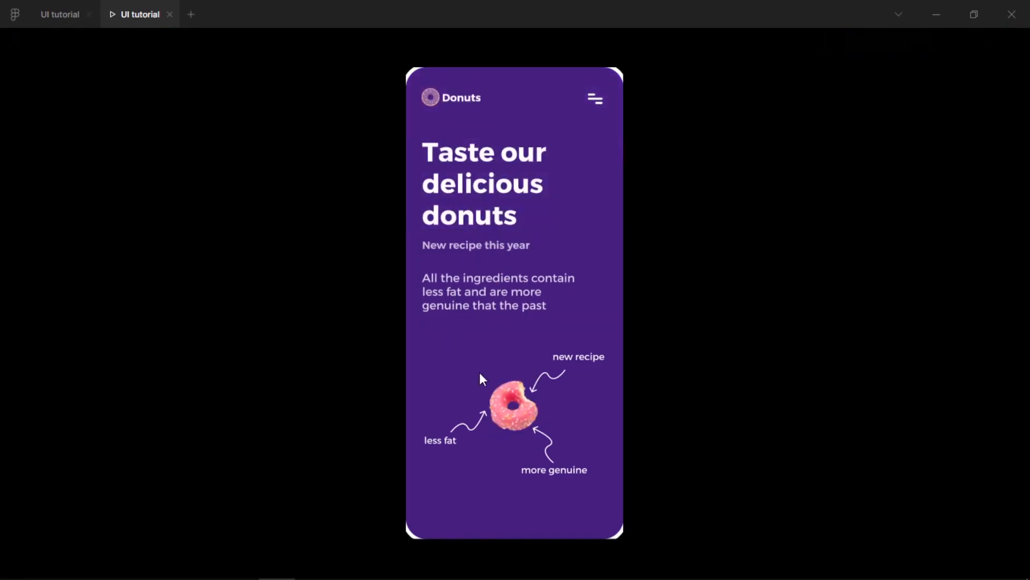
pyautogui.click(516, 410)
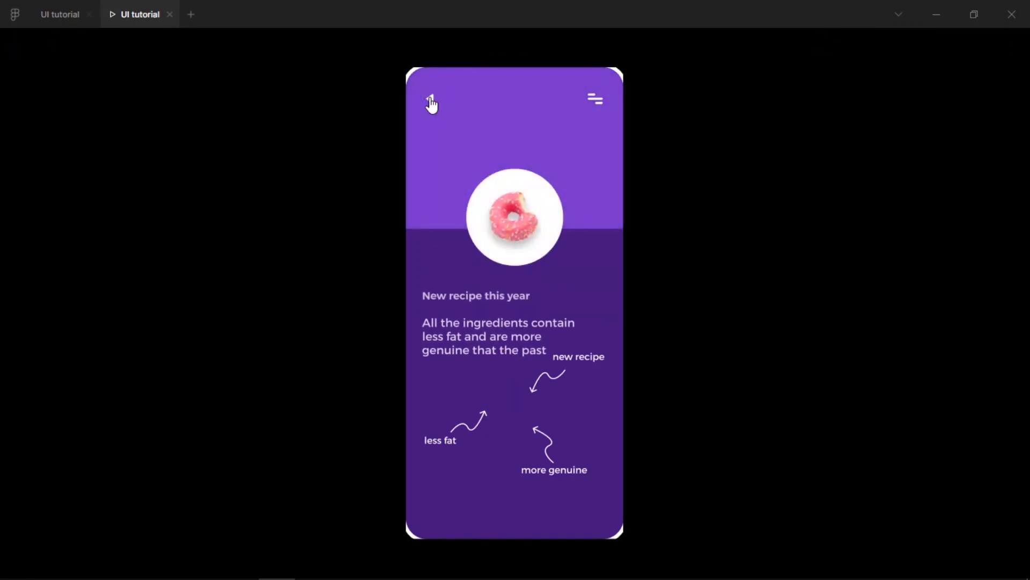
pyautogui.click(432, 103)
pyautogui.click(518, 412)
pyautogui.click(433, 99)
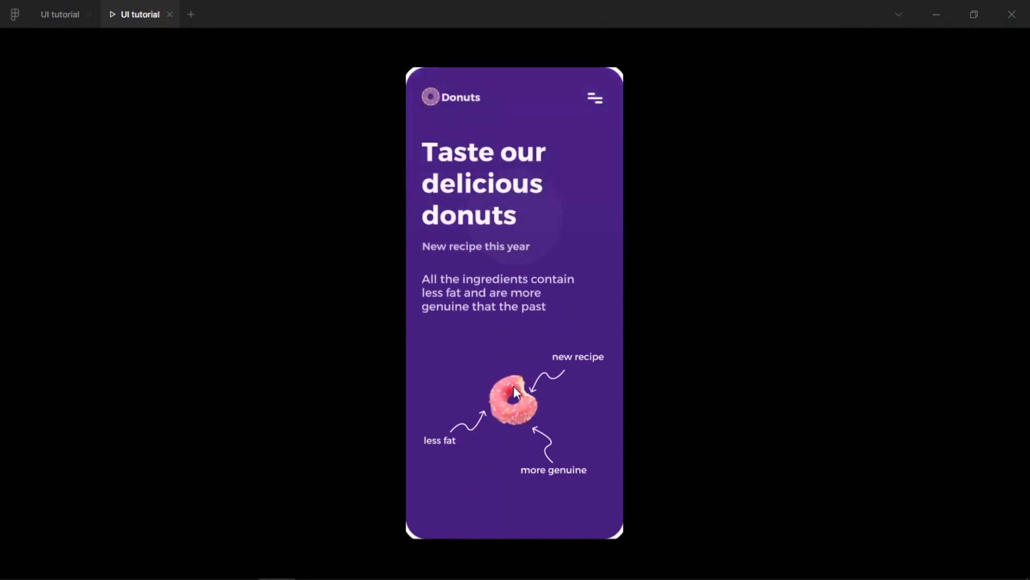
pyautogui.click(522, 420)
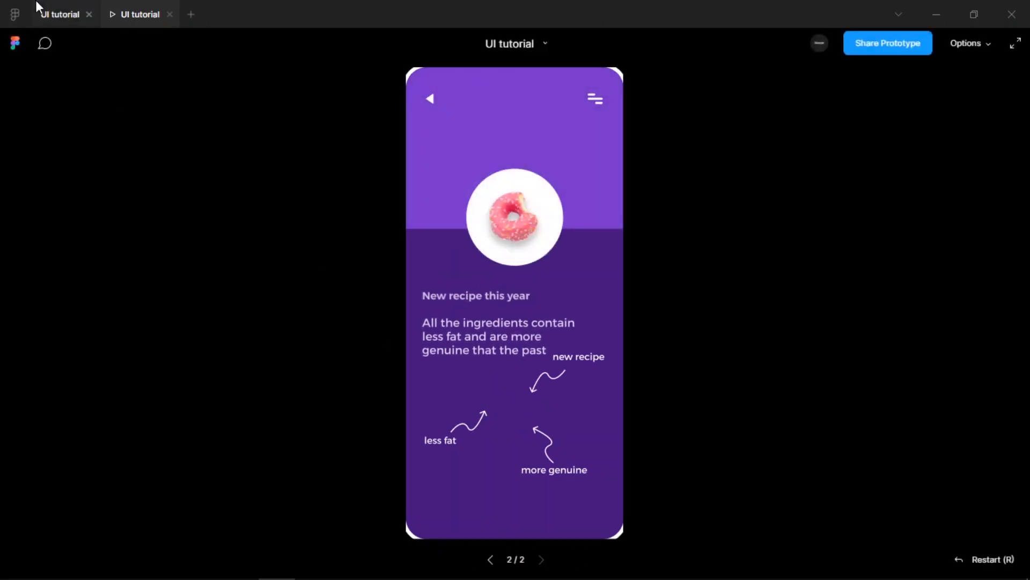
# Return to the design file and delete the ingredients paragraph from the second screen
pyautogui.click(40, 12)
pyautogui.scroll(2, 561, 416)
pyautogui.scroll(-2, 537, 376)
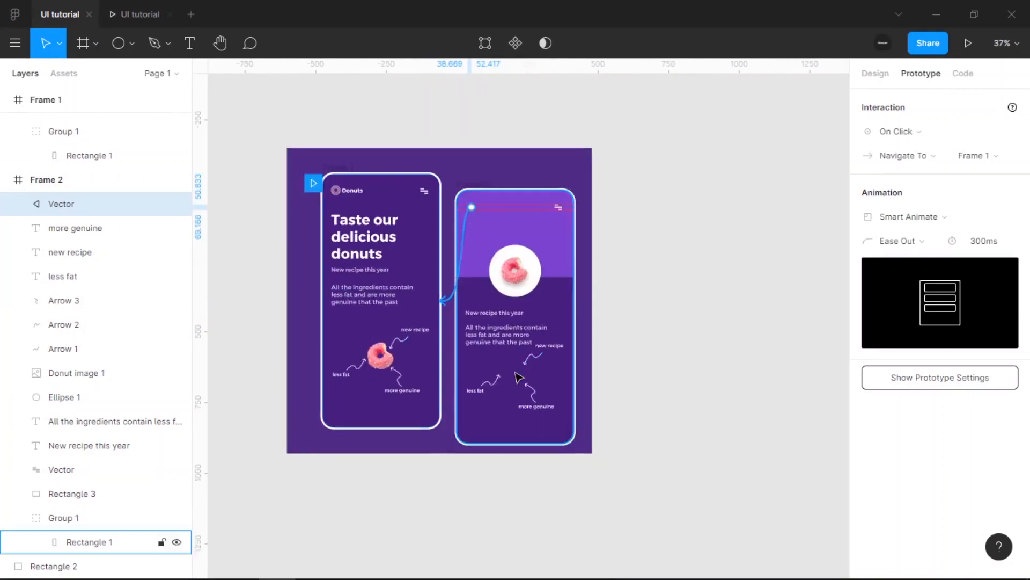
pyautogui.scroll(4, 514, 305)
pyautogui.click(511, 302)
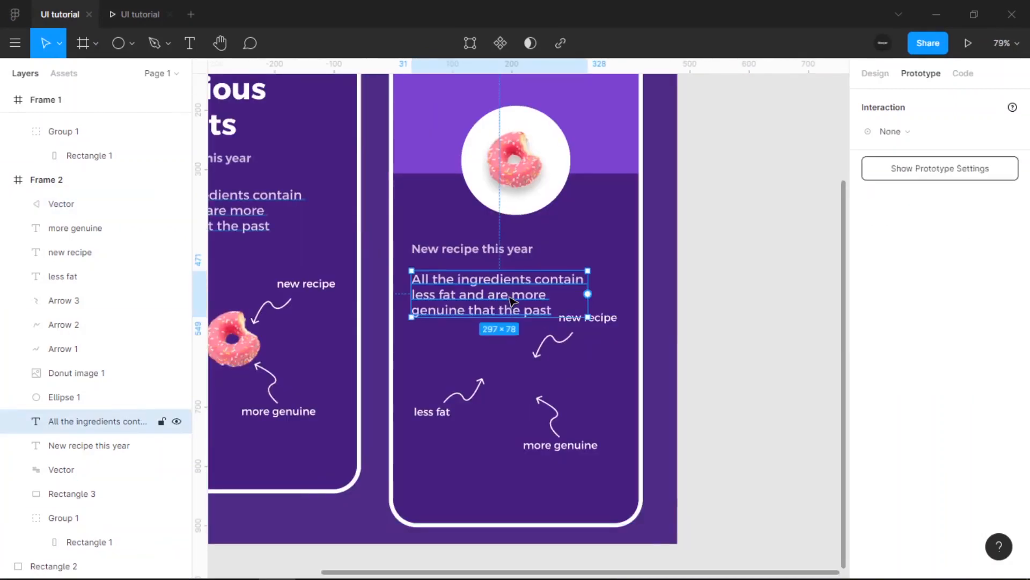
pyautogui.press('Delete')
pyautogui.click(491, 250)
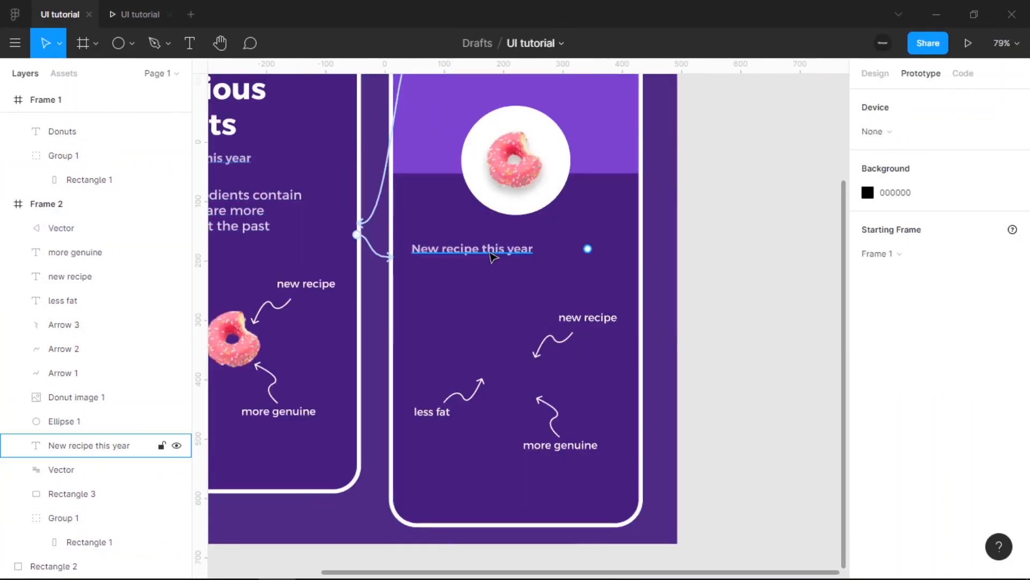
pyautogui.press('Delete')
pyautogui.hotkey('ctrl', 'z')
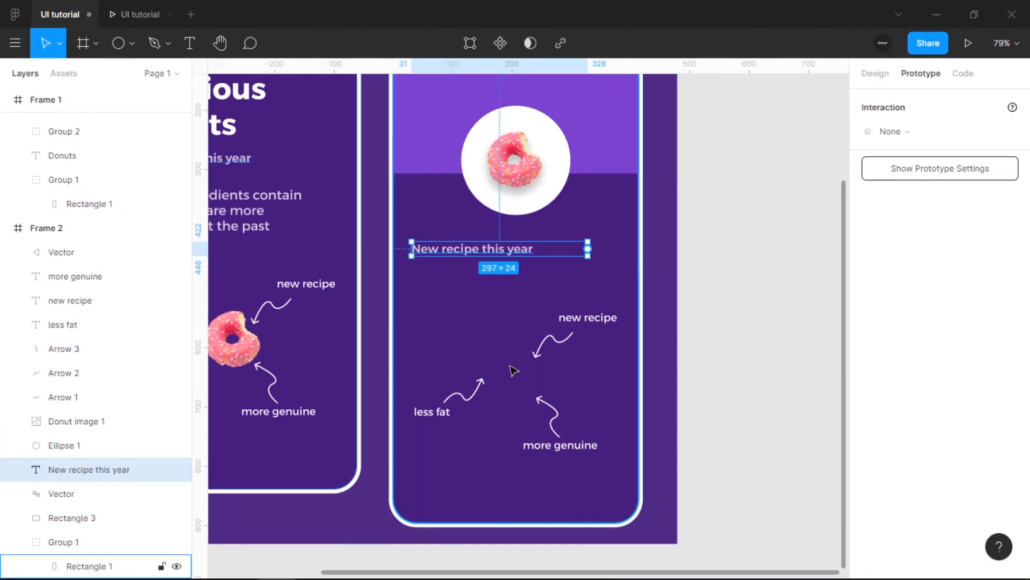
# Replace the "New recipe this year" text on the second screen with "Stats"
pyautogui.doubleClick(499, 252)
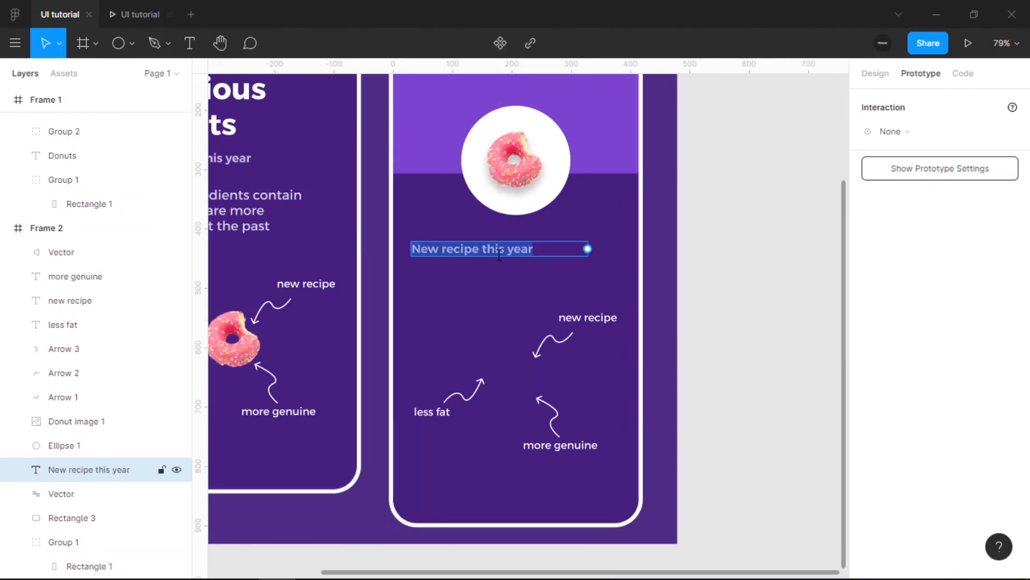
pyautogui.write('Sta')
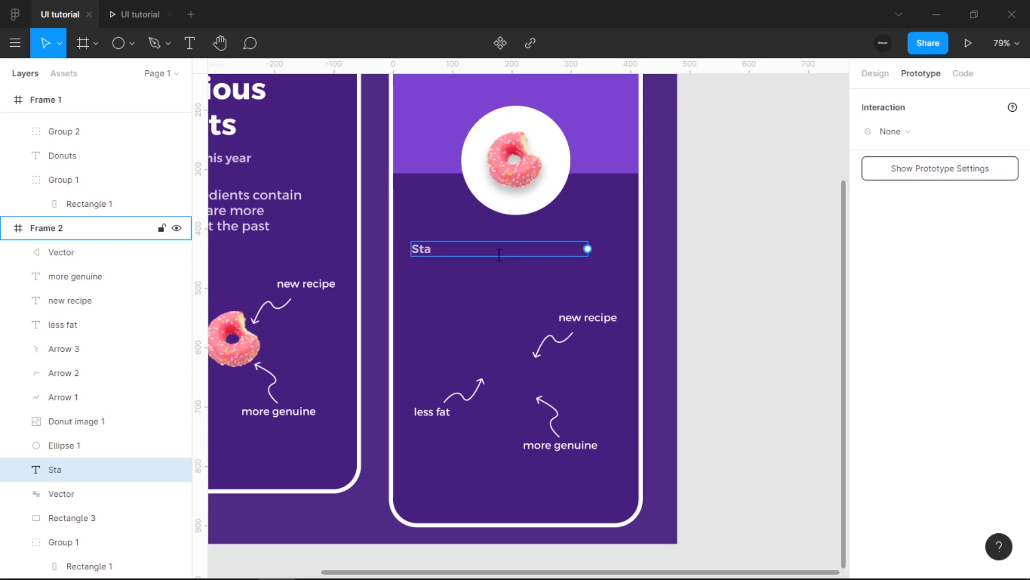
pyautogui.write('rts')
pyautogui.press('Escape')
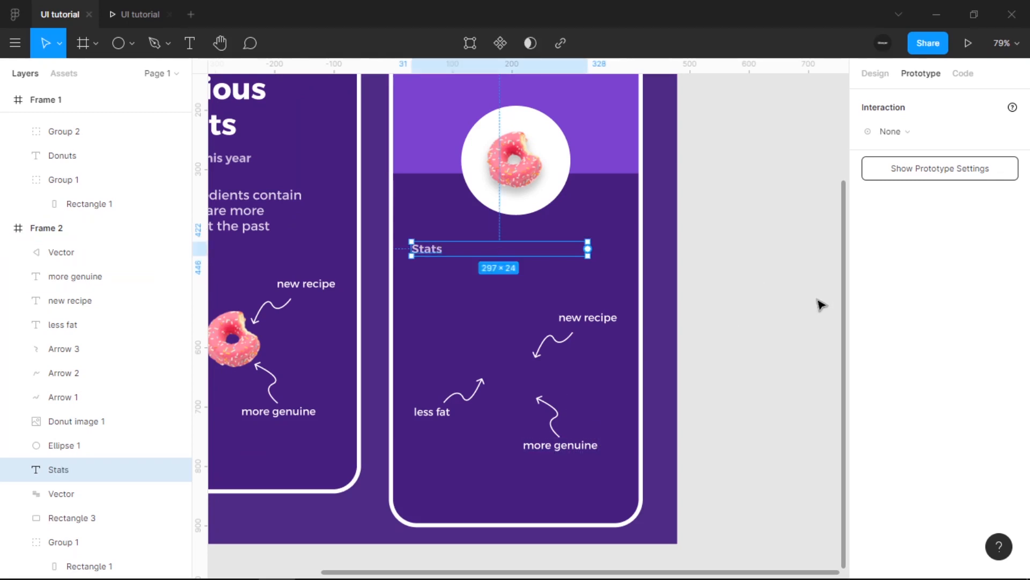
# Set the Stats heading to Bold with a font size of 24
pyautogui.click(884, 79)
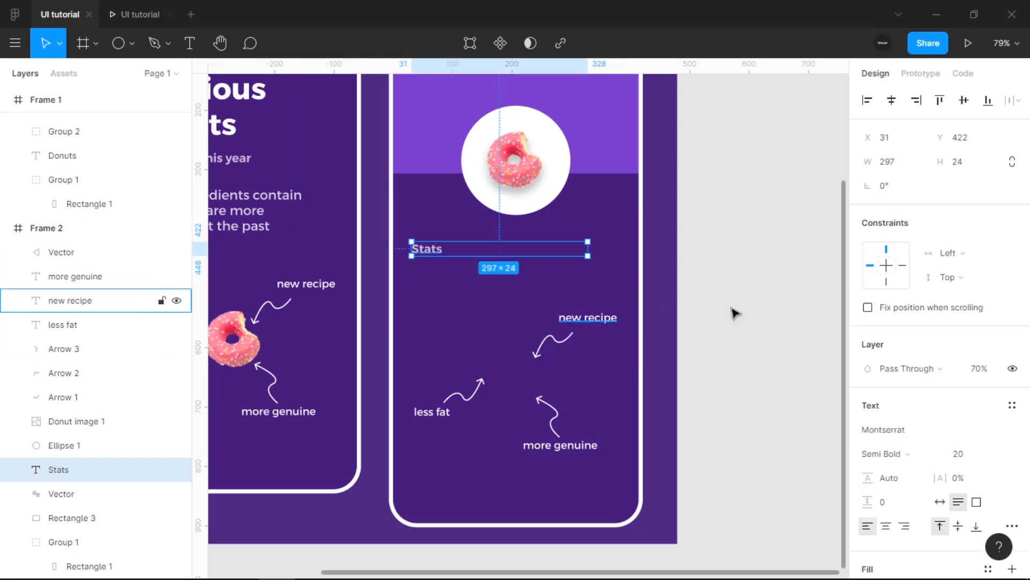
pyautogui.click(889, 454)
pyautogui.click(891, 472)
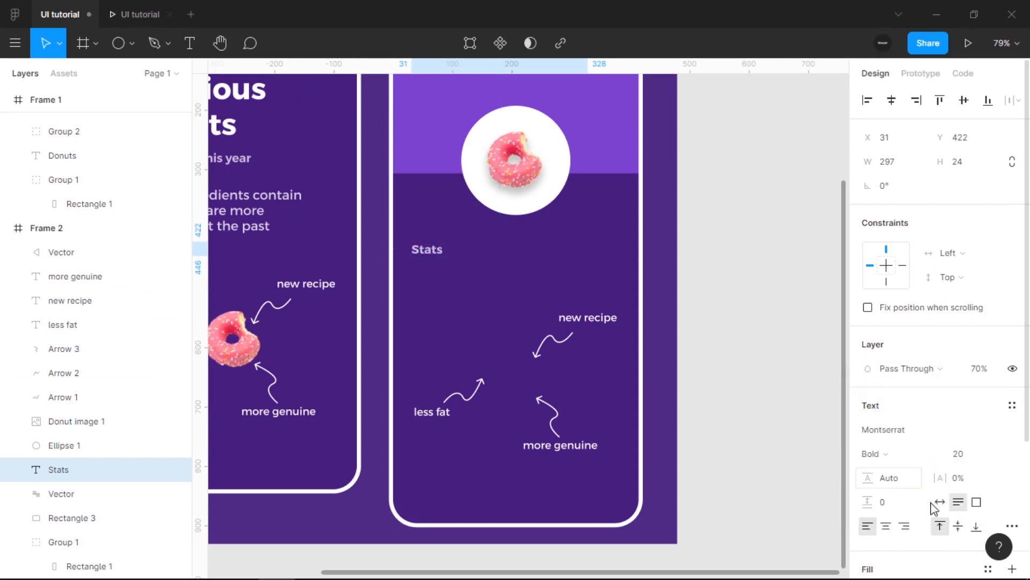
pyautogui.click(982, 456)
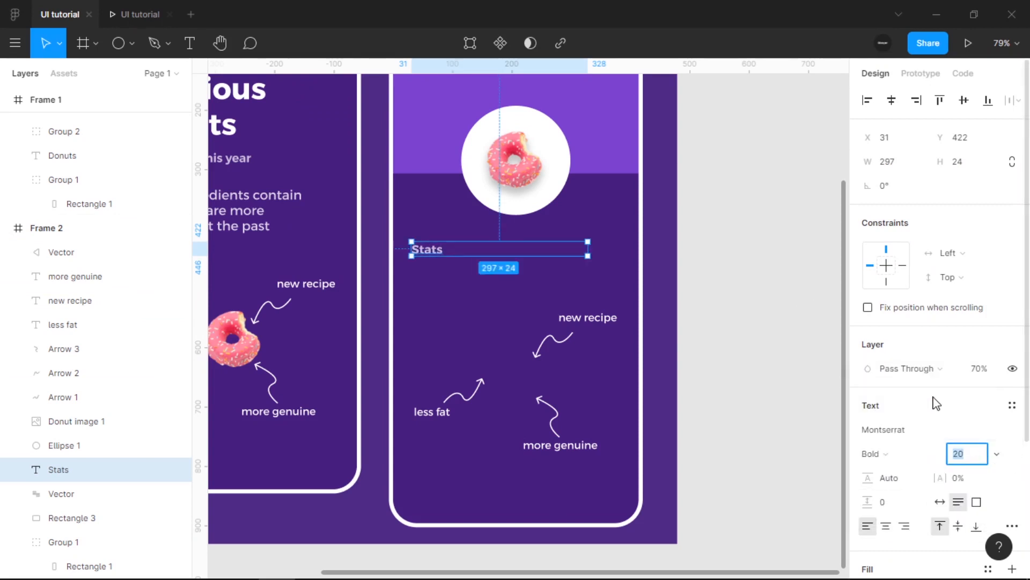
pyautogui.write('24')
pyautogui.press('Return')
# Set the Stats heading's layer opacity to 100%
pyautogui.scroll(-3, 907, 376)
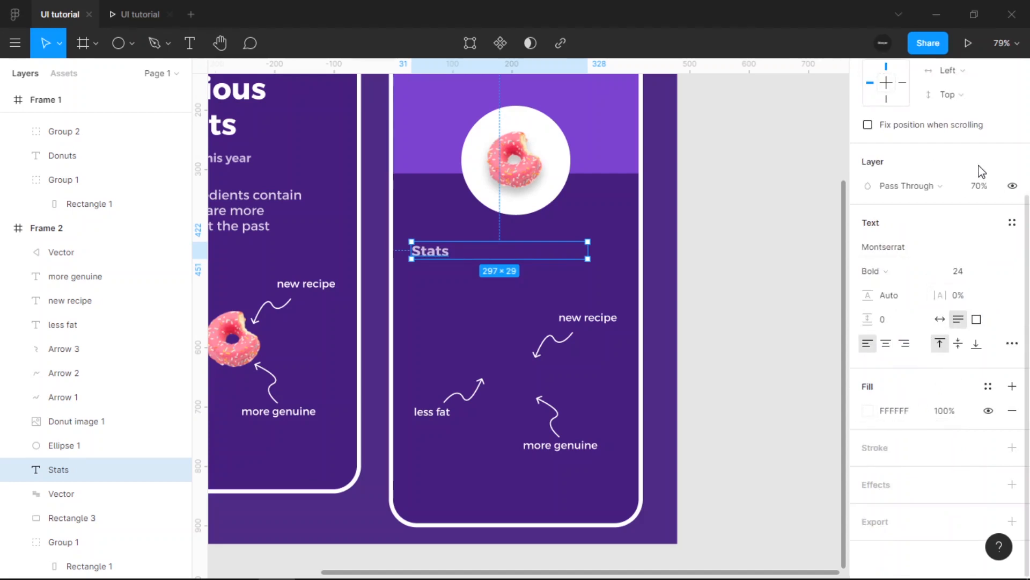
pyautogui.click(978, 193)
pyautogui.write('100')
pyautogui.press('Return')
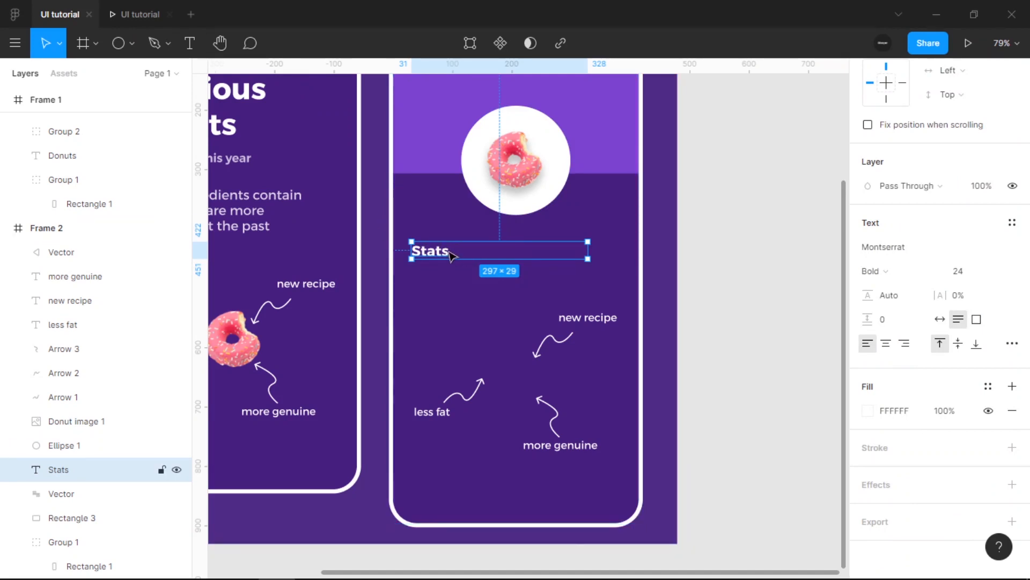
# Try lower opacities such as 50% on the Stats heading and restore it to 100%
pyautogui.press('7')
pyautogui.hotkey('ctrl', 'z')
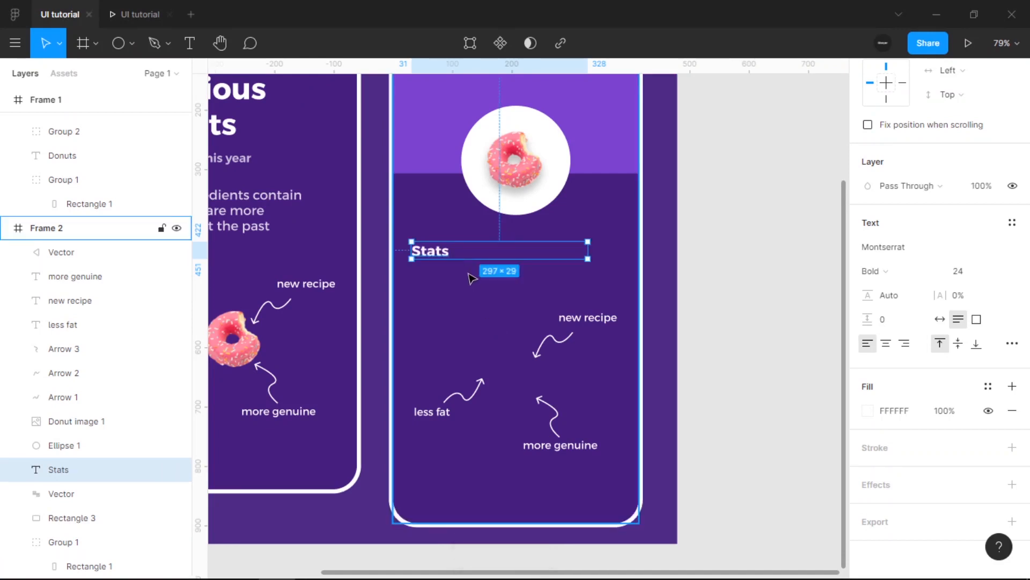
pyautogui.press('5')
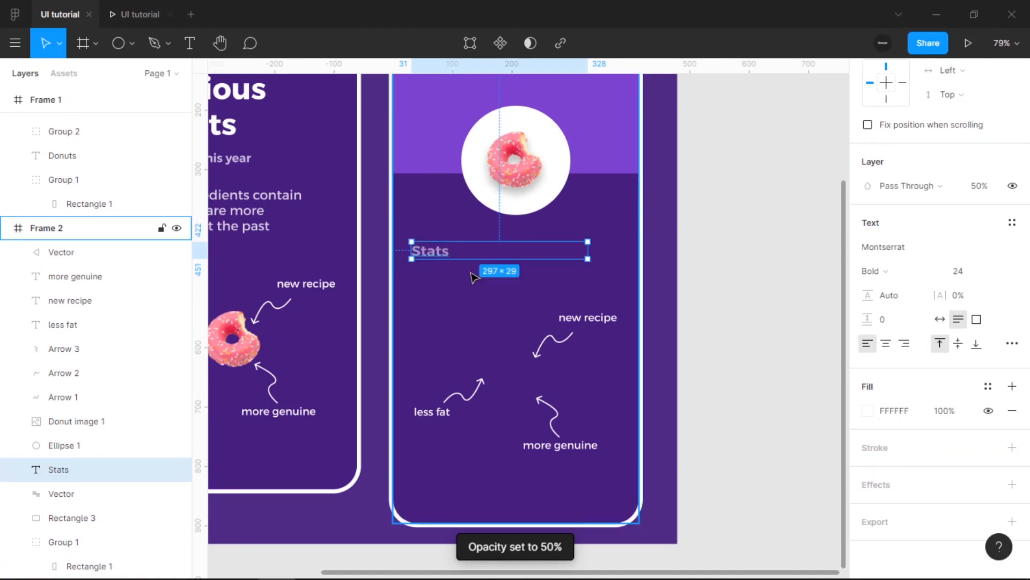
pyautogui.press('0')
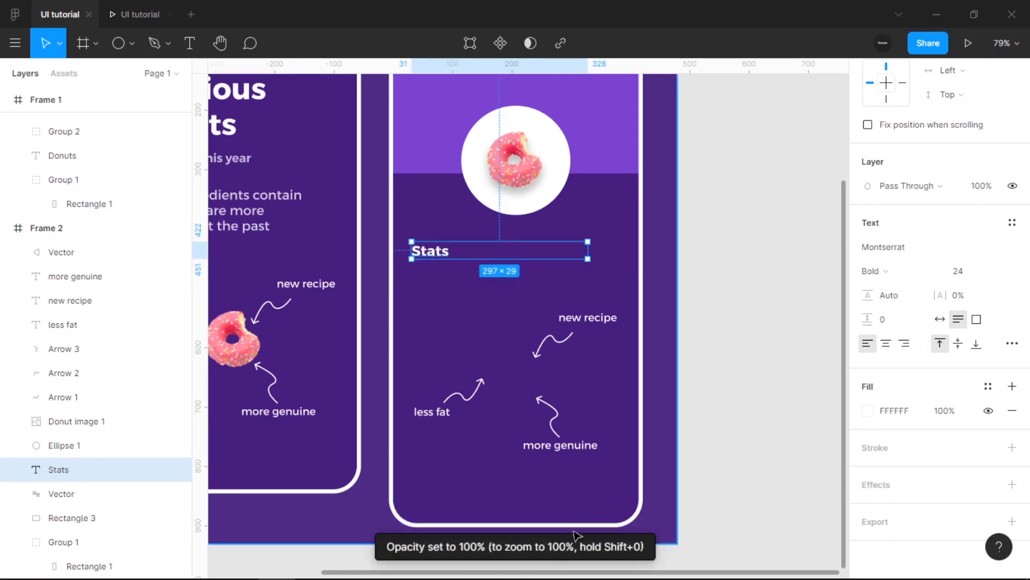
# Narrow the Stats text box to about 64 px wide so it fits the word, and deselect it
pyautogui.hscroll(-2, 598, 350)
pyautogui.scroll(5, 626, 286)
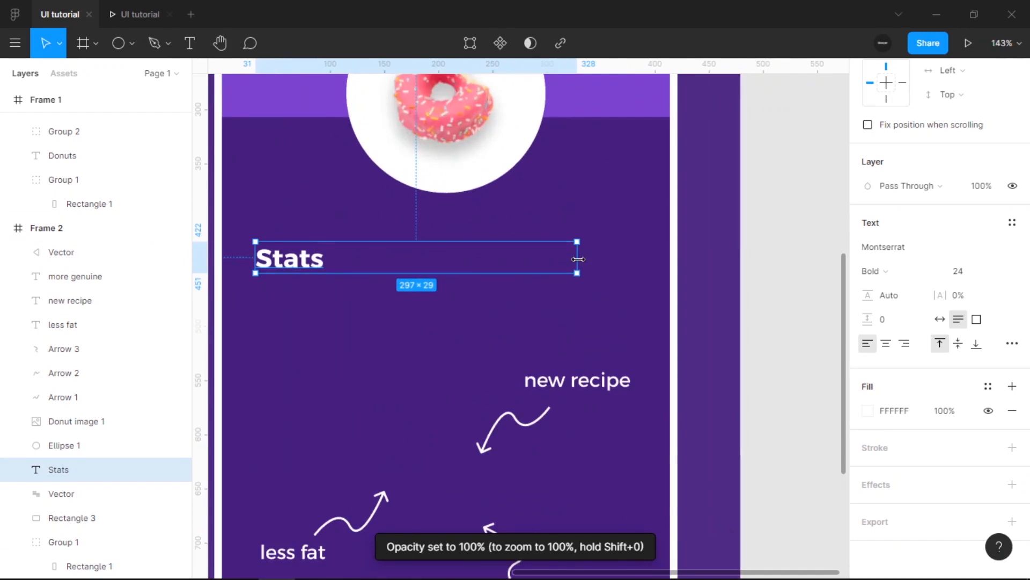
pyautogui.moveTo(578, 259); pyautogui.dragTo(324, 253)
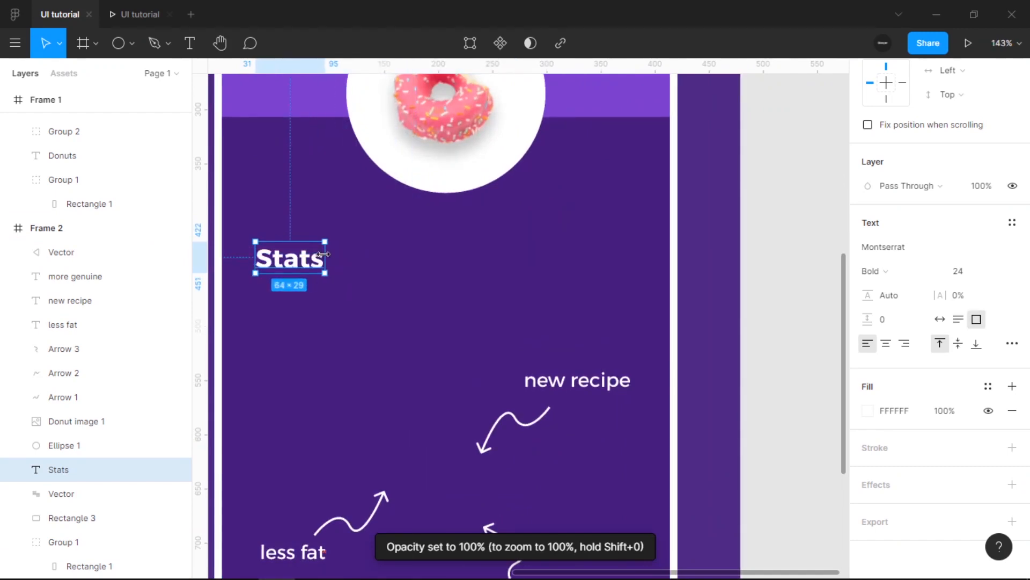
pyautogui.scroll(-5, 478, 294)
pyautogui.click(623, 301)
pyautogui.scroll(-3, 618, 357)
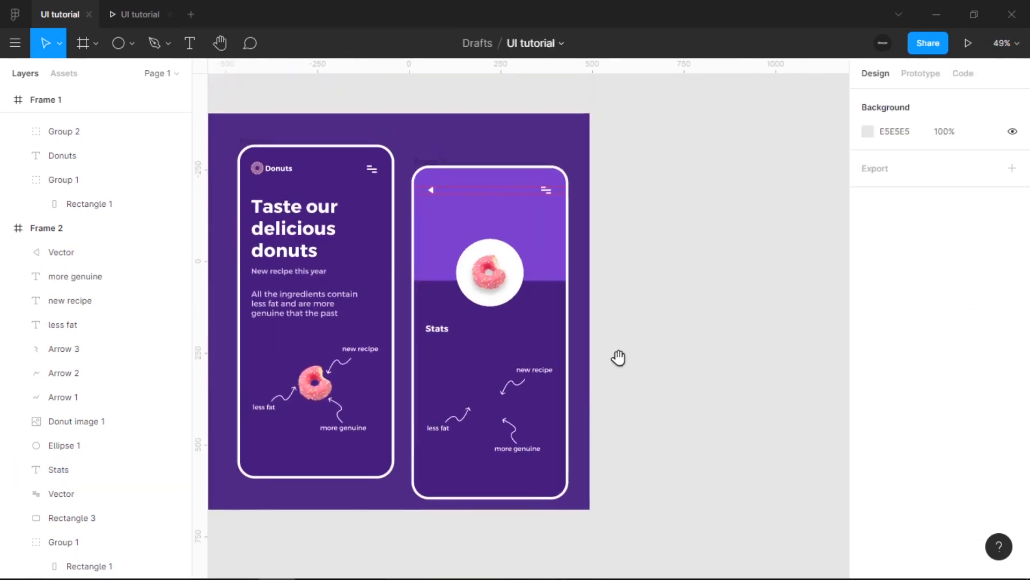
# Draw a thin horizontal rectangle about 279 by 13 px below the Stats heading
pyautogui.scroll(3, 478, 374)
pyautogui.press('r')
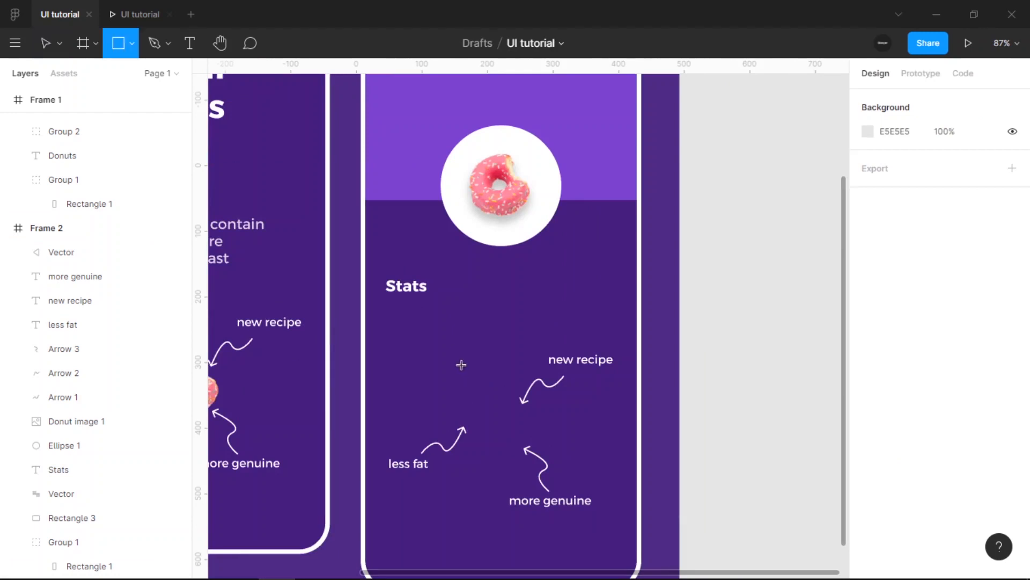
pyautogui.click(131, 43)
pyautogui.click(117, 78)
pyautogui.scroll(4, 408, 322)
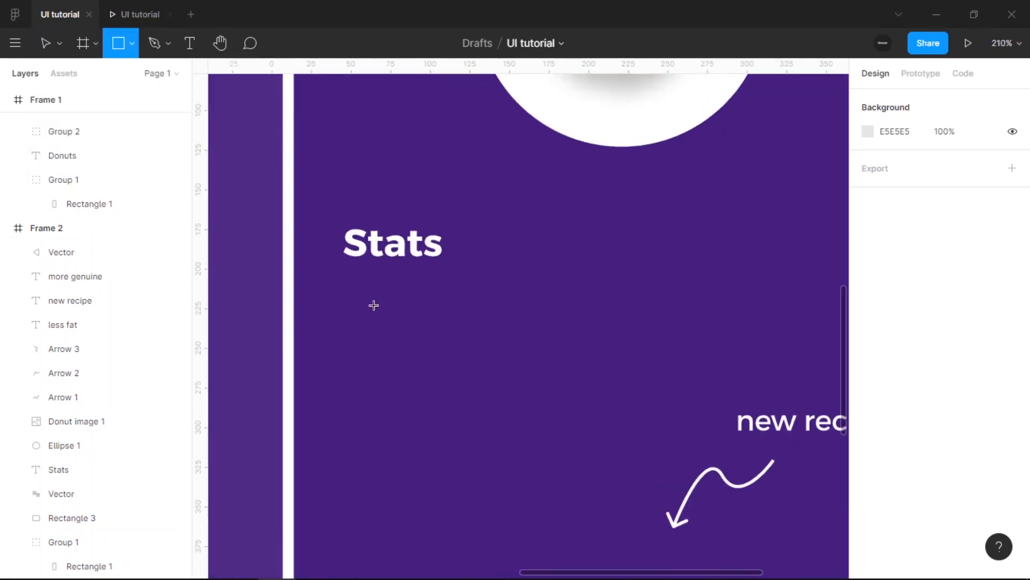
pyautogui.moveTo(354, 301)
pyautogui.mouseDown()
pyautogui.moveTo(577, 344)
pyautogui.moveTo(798, 320)
pyautogui.mouseUp()
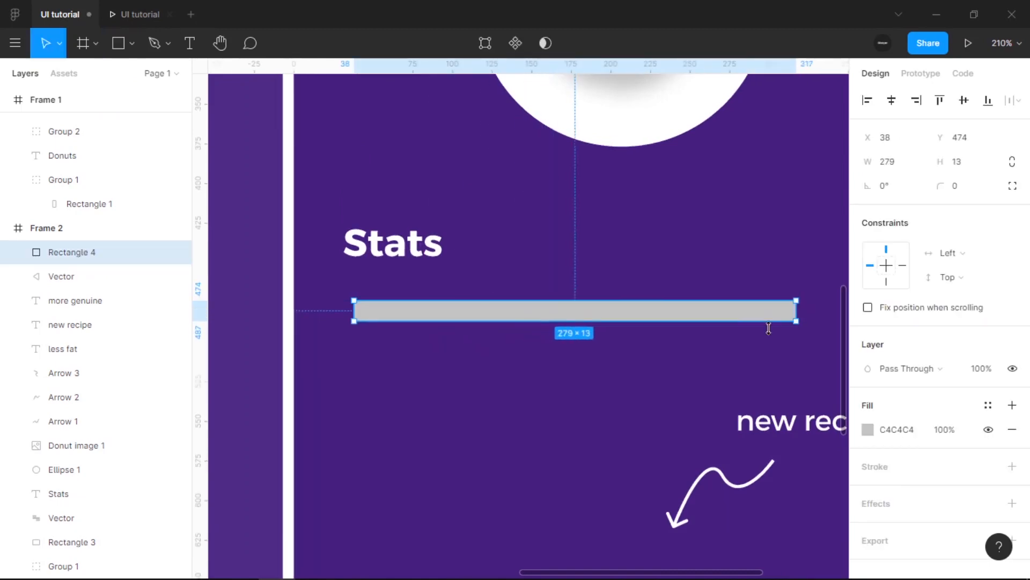
# Widen the thin rectangle to about 340 px and align its left edge with the Stats heading at X 31, Y 471
pyautogui.scroll(-3, 594, 317)
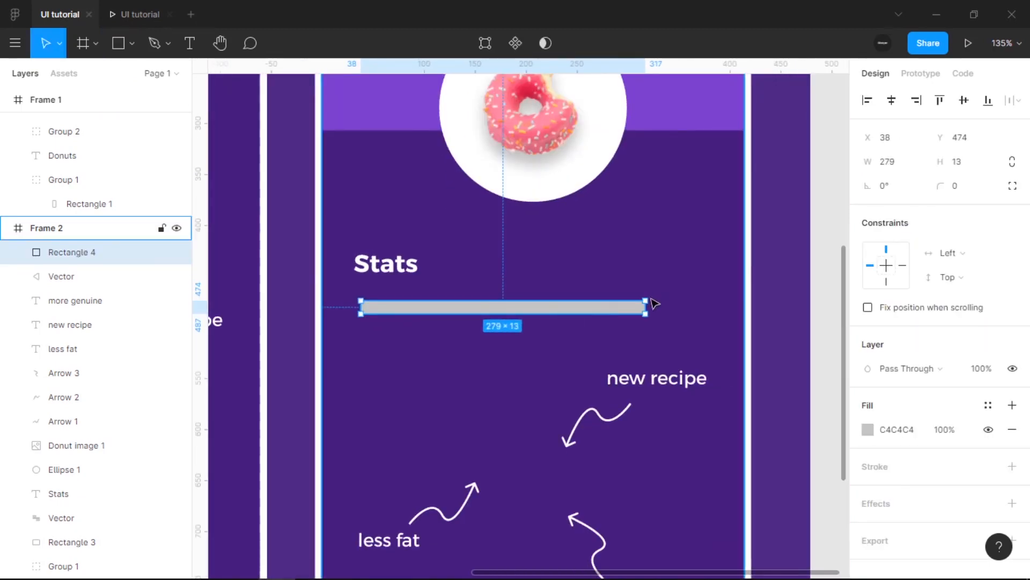
pyautogui.moveTo(646, 307); pyautogui.dragTo(707, 307)
pyautogui.moveTo(432, 310); pyautogui.dragTo(423, 307)
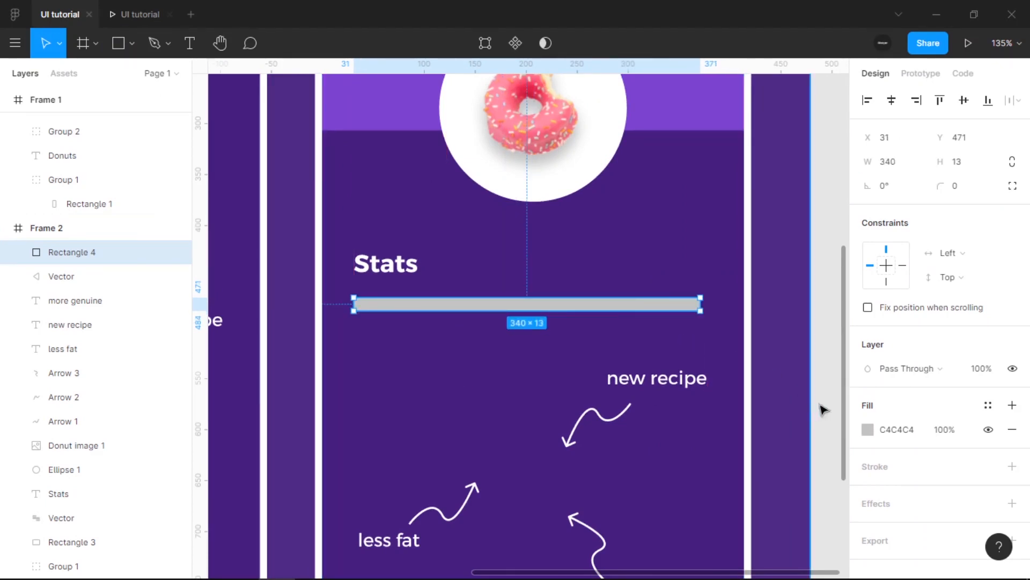
# Fill the bar with the lighter purple 6422B7 and set its corner radius to 15
pyautogui.click(888, 432)
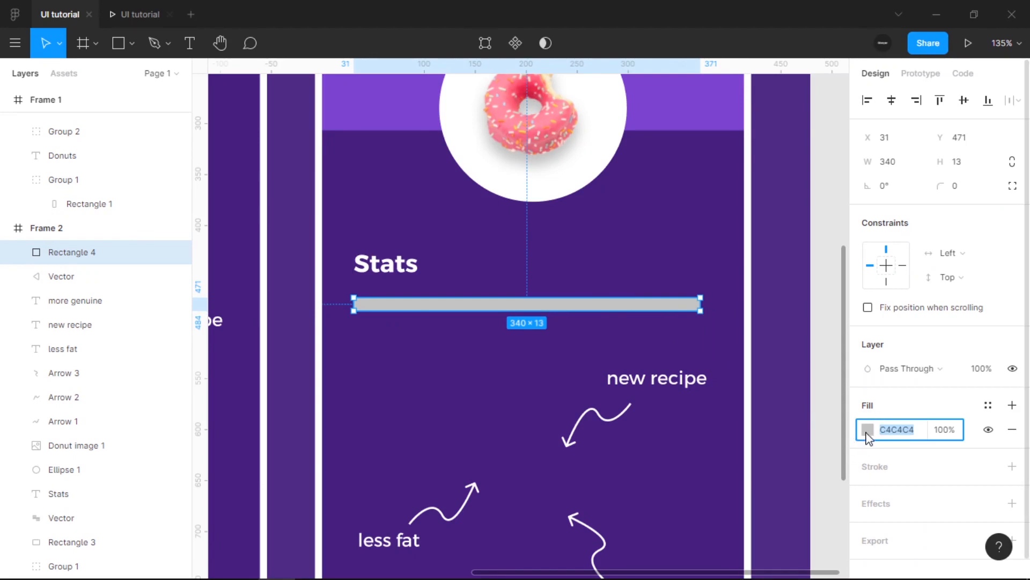
pyautogui.click(868, 429)
pyautogui.click(705, 505)
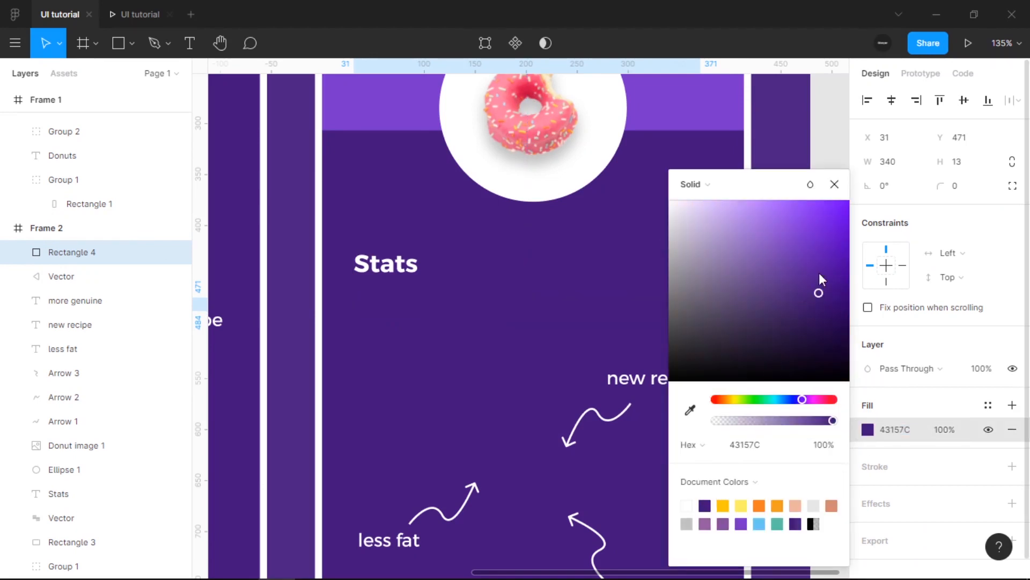
pyautogui.moveTo(819, 274)
pyautogui.mouseDown()
pyautogui.moveTo(780, 308)
pyautogui.moveTo(817, 257)
pyautogui.mouseUp()
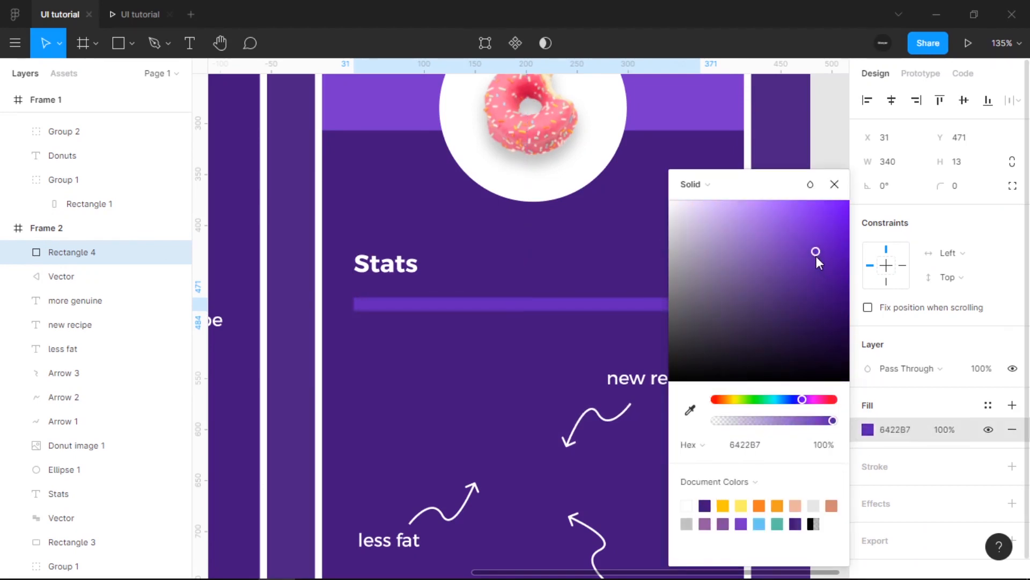
pyautogui.click(835, 184)
pyautogui.click(981, 185)
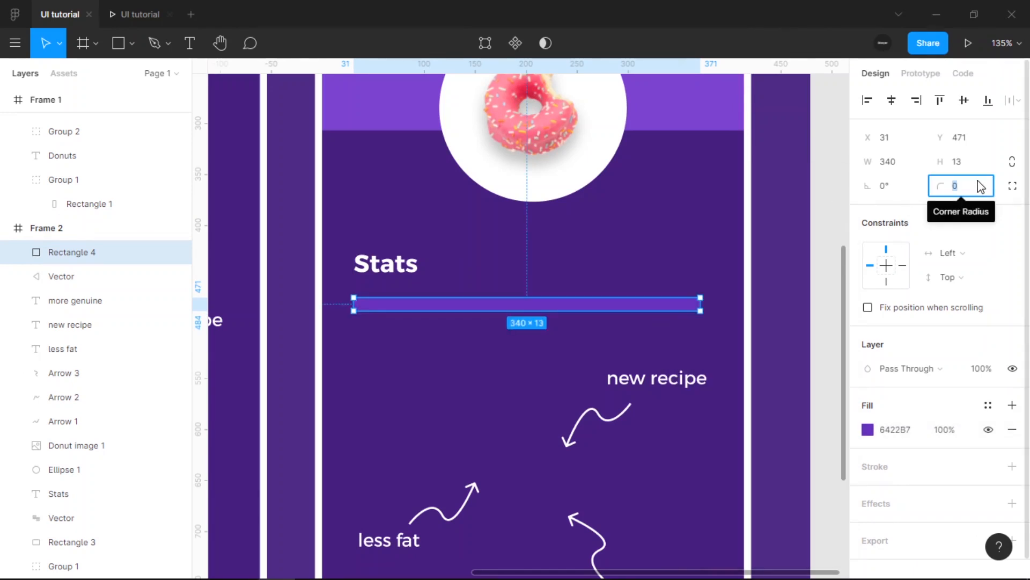
pyautogui.write('15')
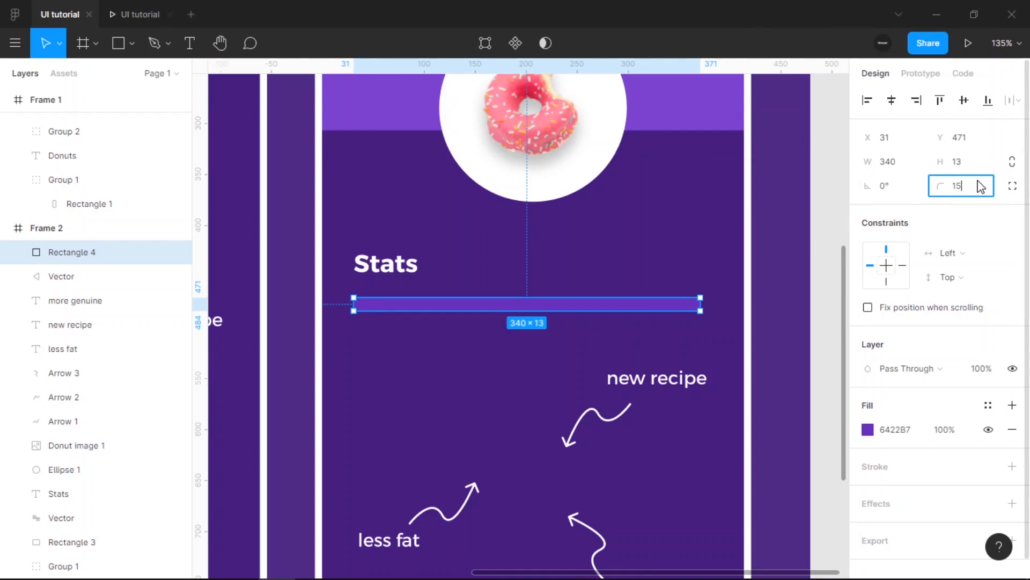
pyautogui.press('Return')
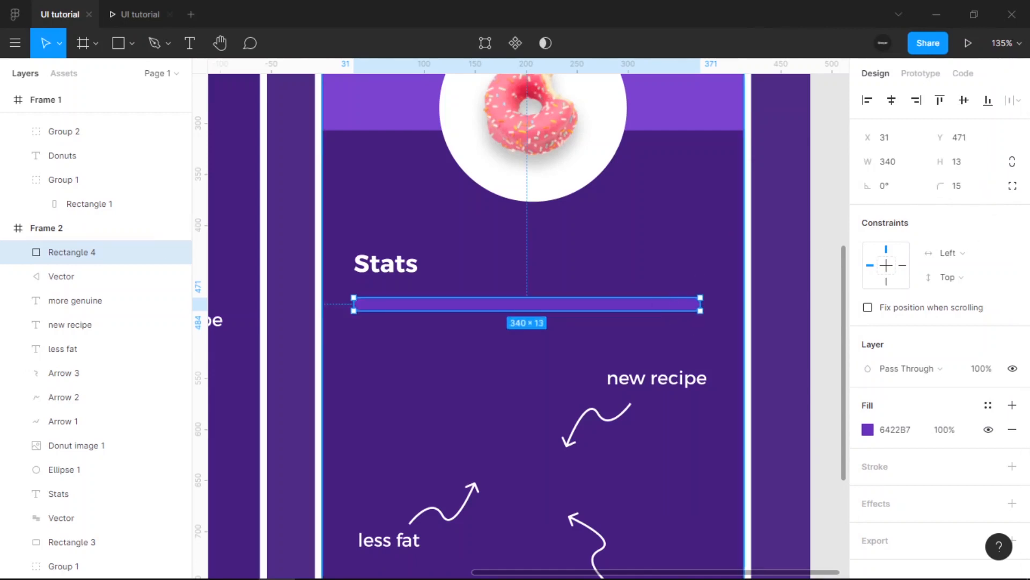
# Duplicate the purple bar in place and shorten the copy from its right end to about 274 px wide
pyautogui.hotkey('ctrl', 'd')
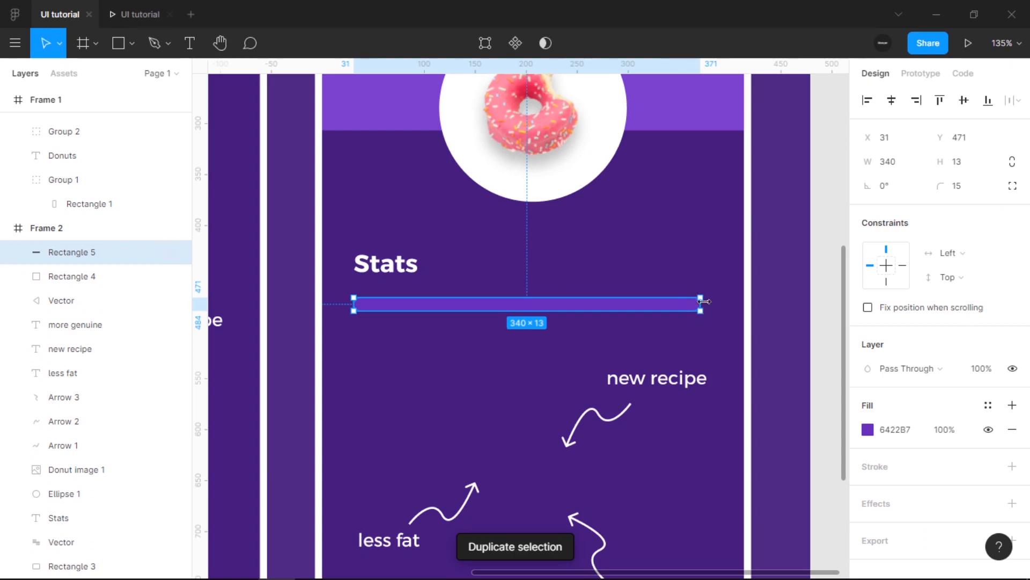
pyautogui.moveTo(704, 301); pyautogui.dragTo(632, 307)
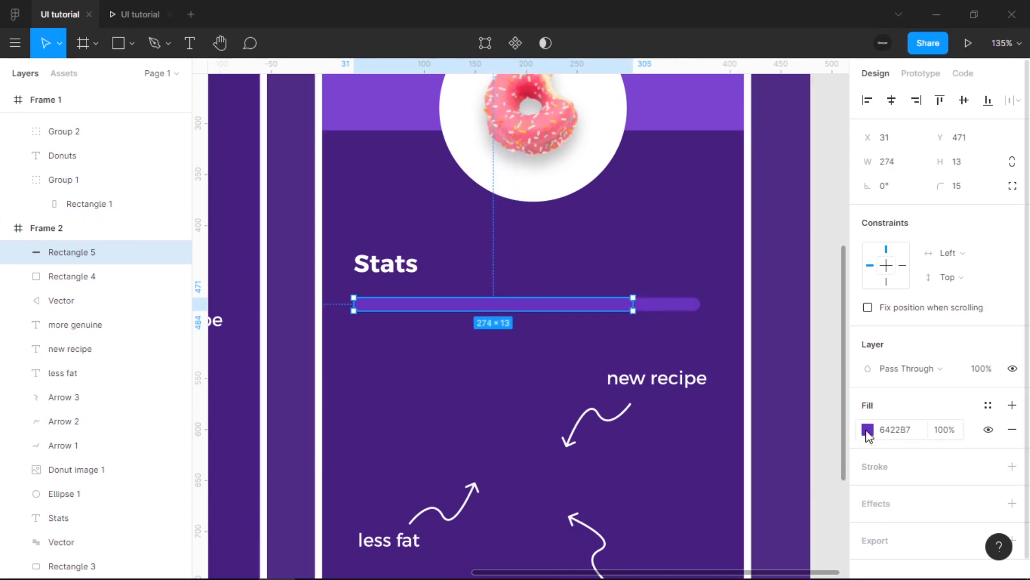
# Set the original full-width bar's fill to white FFFFFF and its layer opacity to 60%
pyautogui.click(69, 275)
pyautogui.click(903, 433)
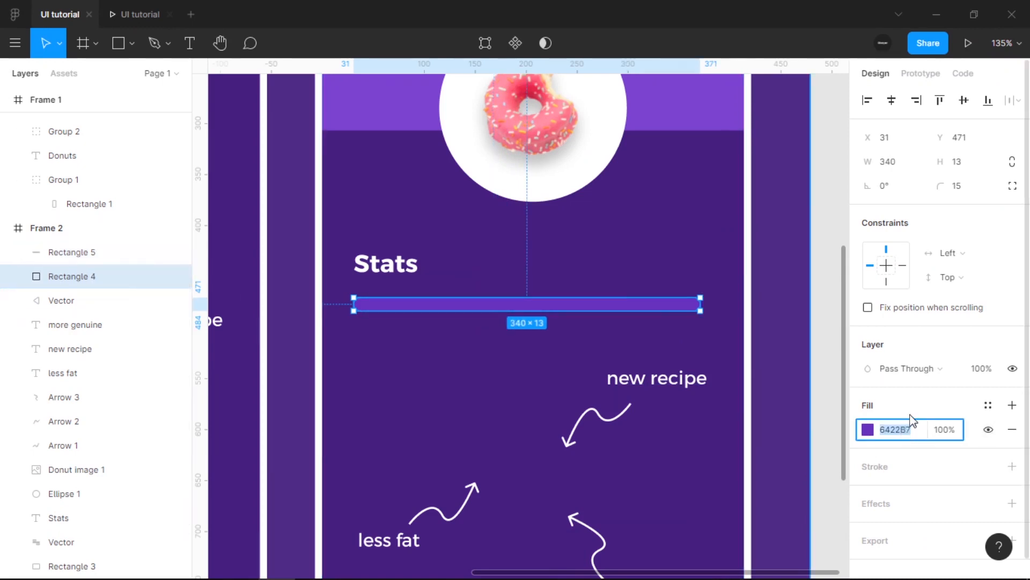
pyautogui.write('f')
pyautogui.press('Return')
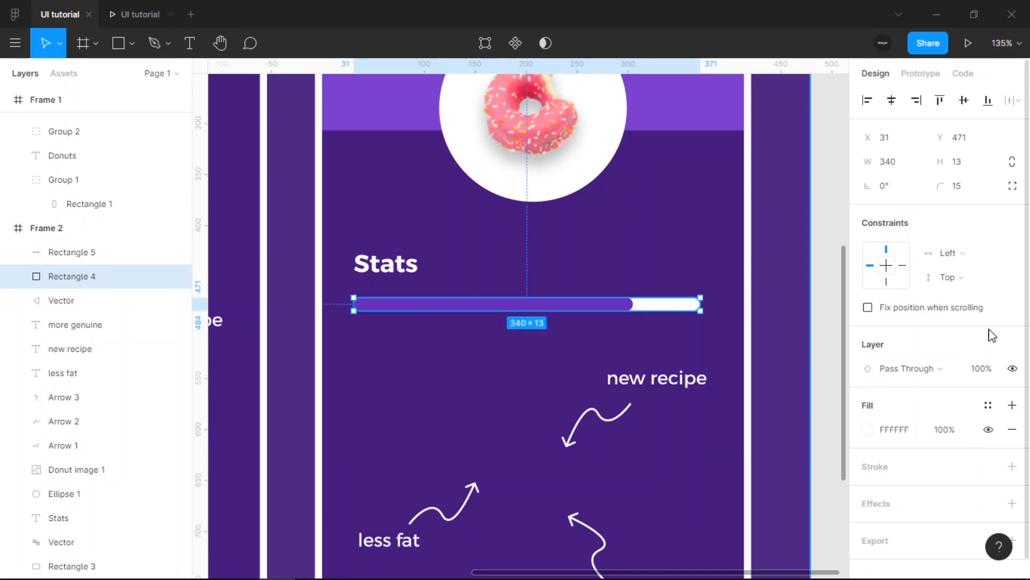
pyautogui.click(996, 376)
pyautogui.write('60')
pyautogui.press('Return')
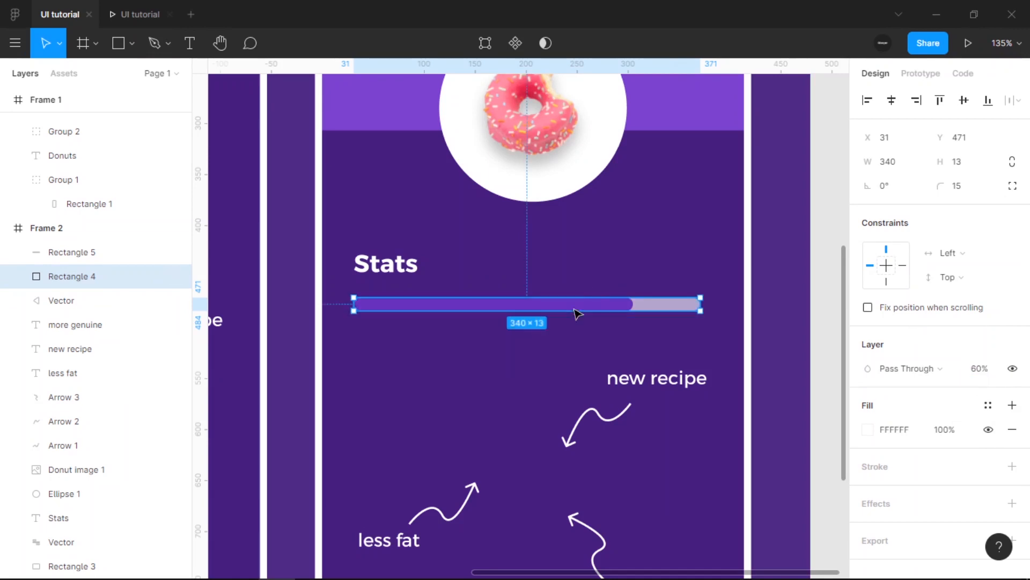
# Set the full-width white bar's layer opacity to 70%
pyautogui.click(597, 306)
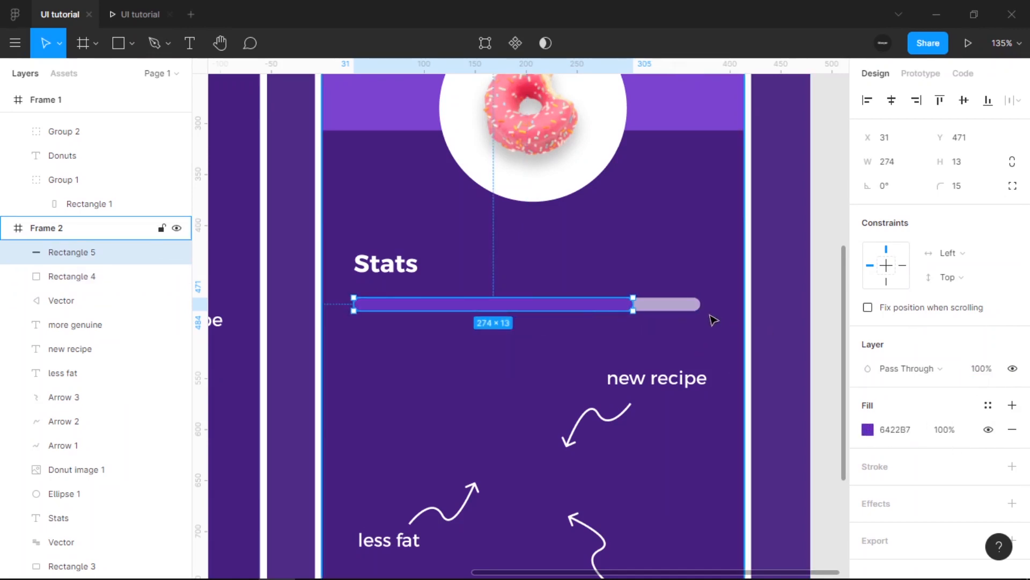
pyautogui.click(677, 305)
pyautogui.click(980, 367)
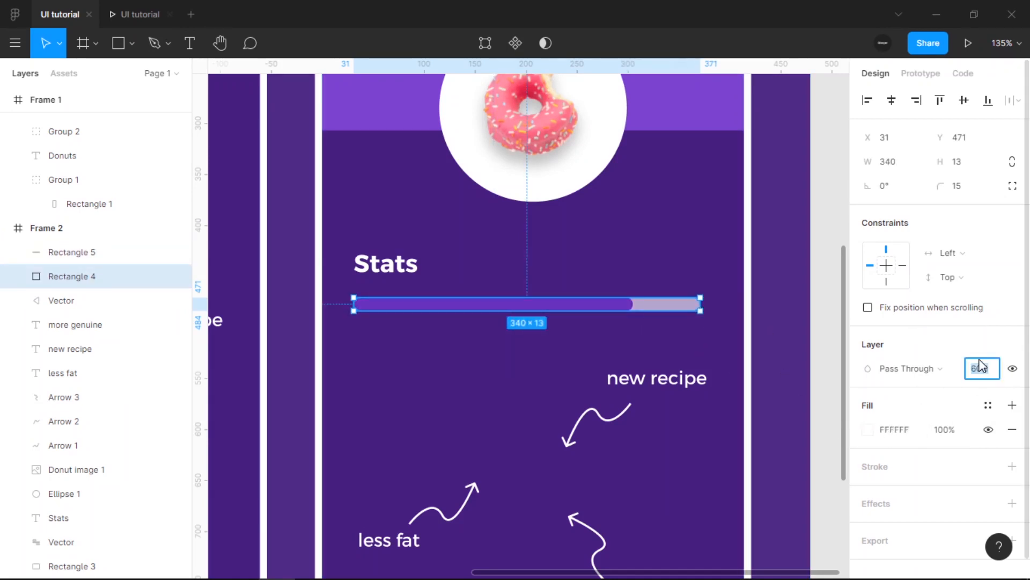
pyautogui.press('Return')
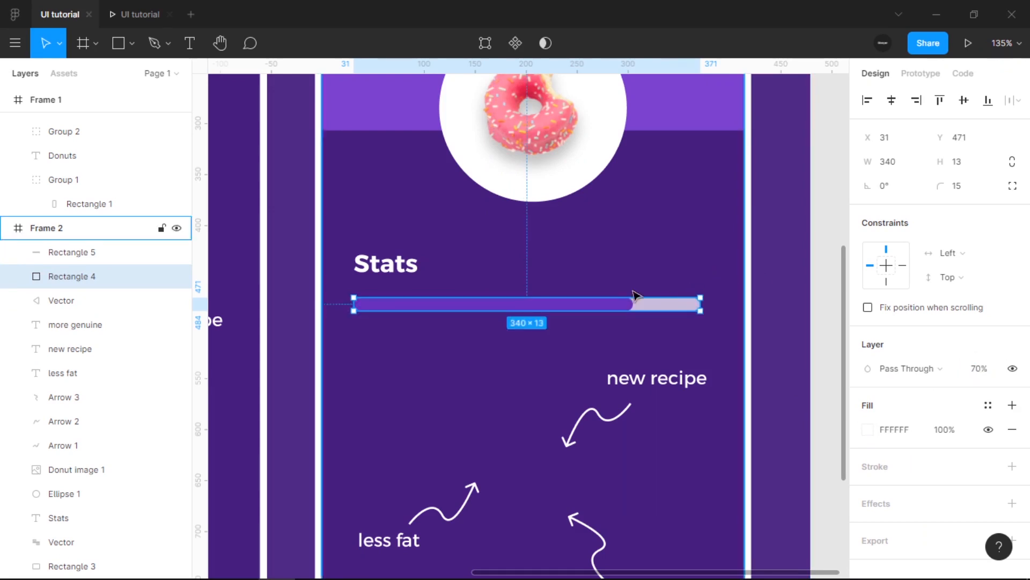
# Change the shorter progress bar's fill to the brighter purple 9750F2
pyautogui.click(597, 309)
pyautogui.click(868, 430)
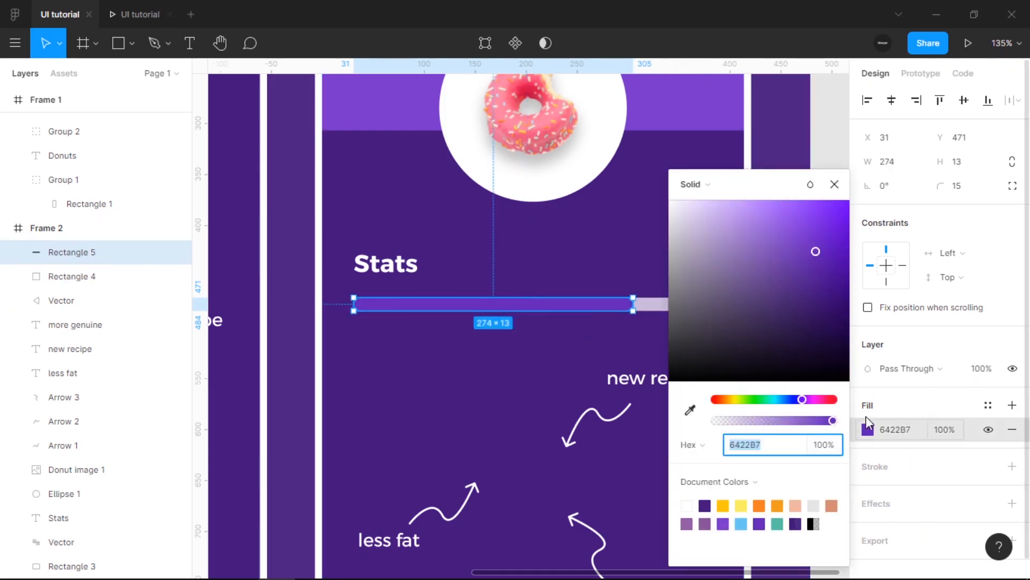
pyautogui.moveTo(801, 286); pyautogui.dragTo(790, 213)
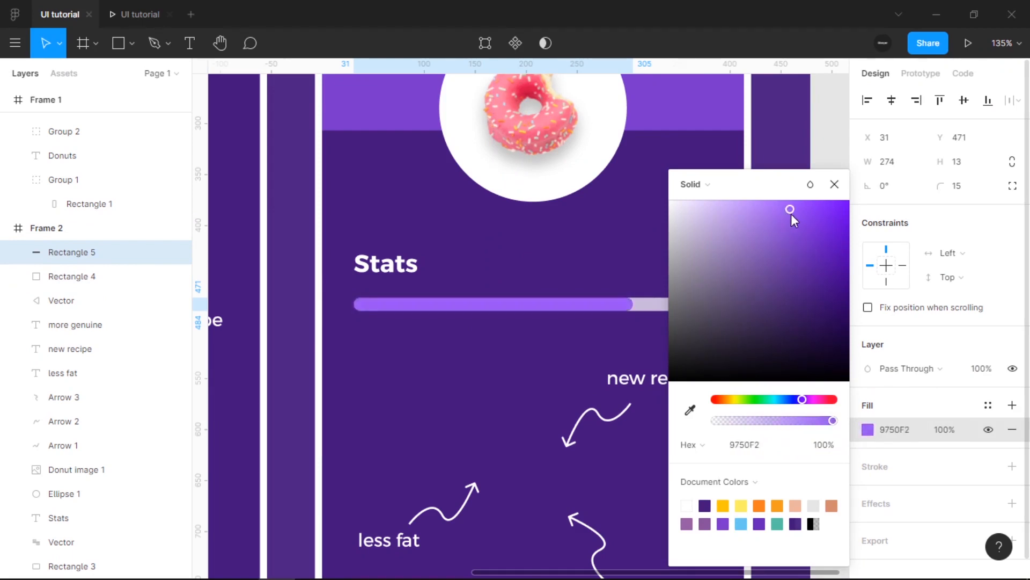
pyautogui.click(835, 184)
# Reduce the full-width white background bar's layer opacity to 20%
pyautogui.click(705, 310)
pyautogui.click(691, 305)
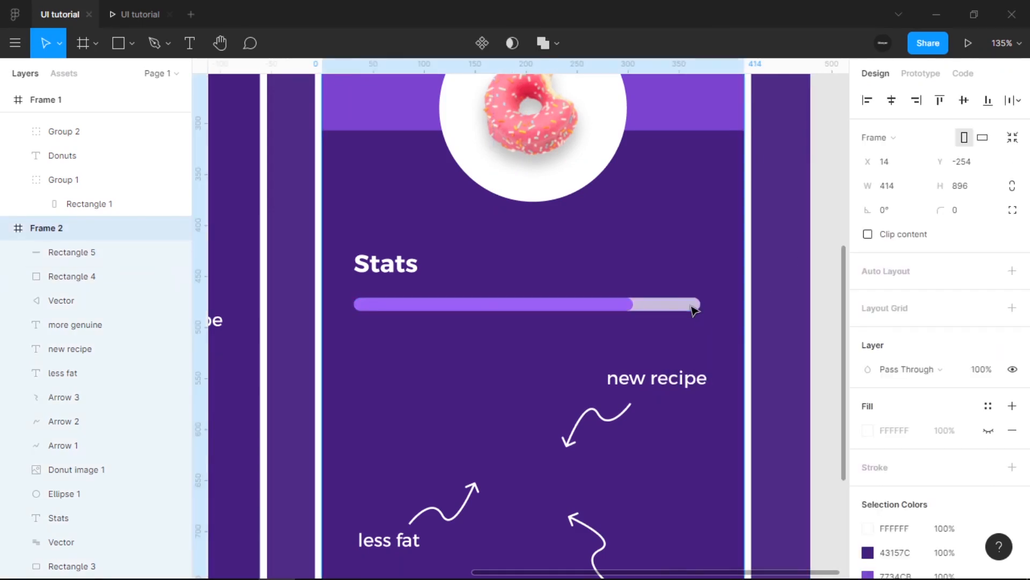
pyautogui.click(691, 305)
pyautogui.scroll(4, 690, 305)
pyautogui.click(980, 370)
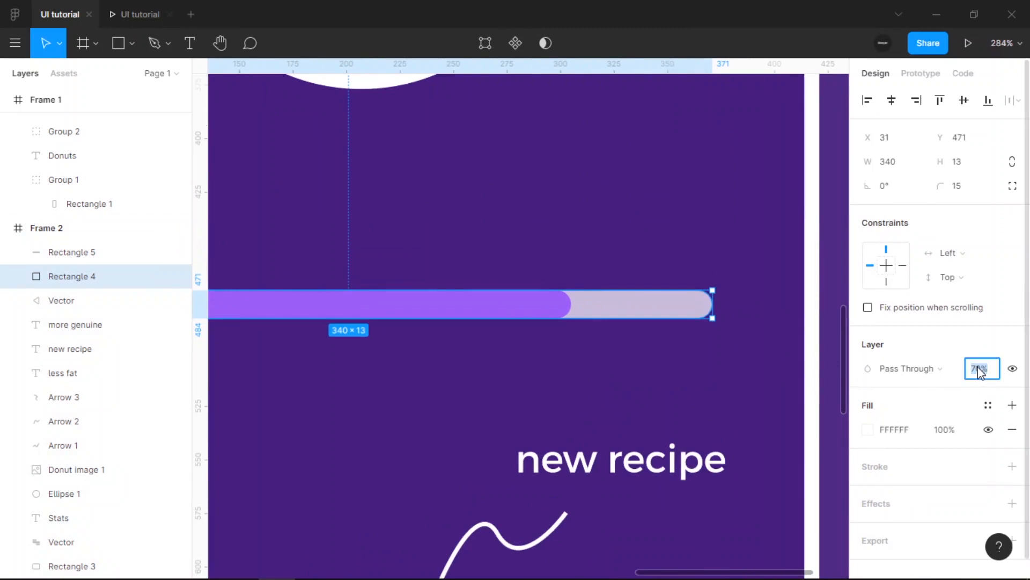
pyautogui.write('20')
pyautogui.press('Return')
pyautogui.scroll(-4, 464, 220)
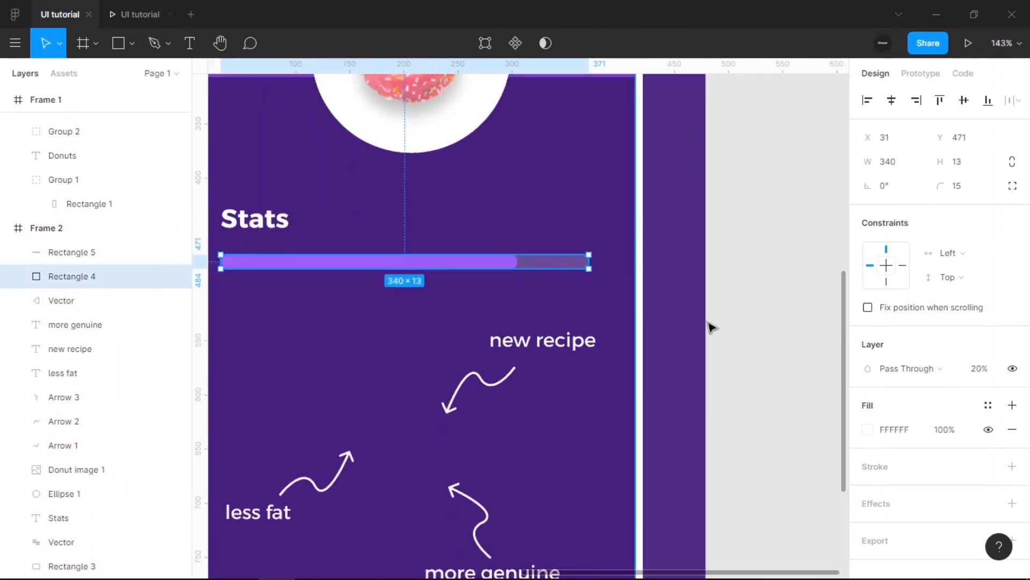
pyautogui.click(713, 326)
# Duplicate the "less fat" text and move the copy up in line with the Stats heading, at X 31, Y 620
pyautogui.scroll(-3, 566, 316)
pyautogui.scroll(-2, 390, 390)
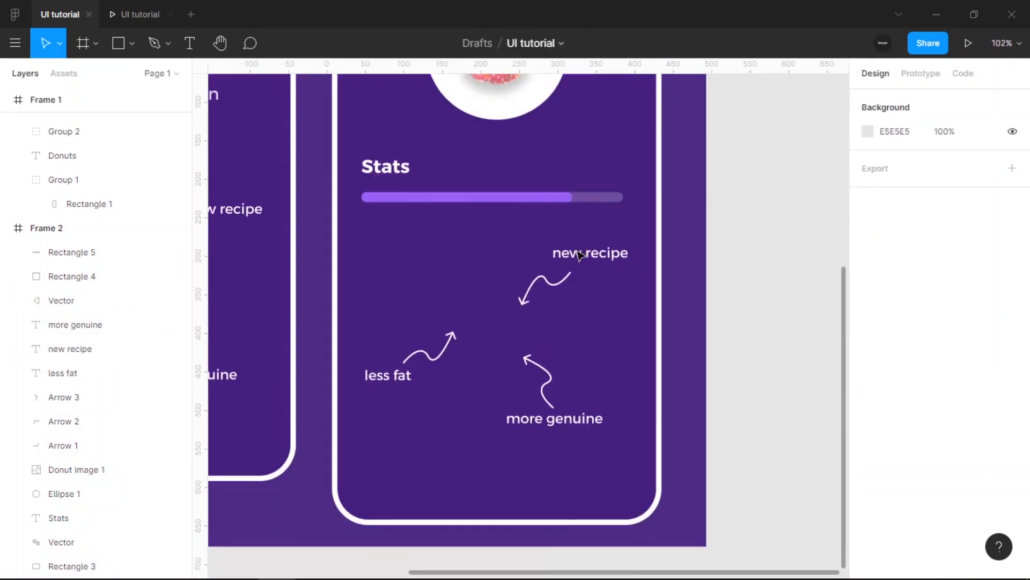
pyautogui.click(389, 382)
pyautogui.hotkey('ctrl', 'd')
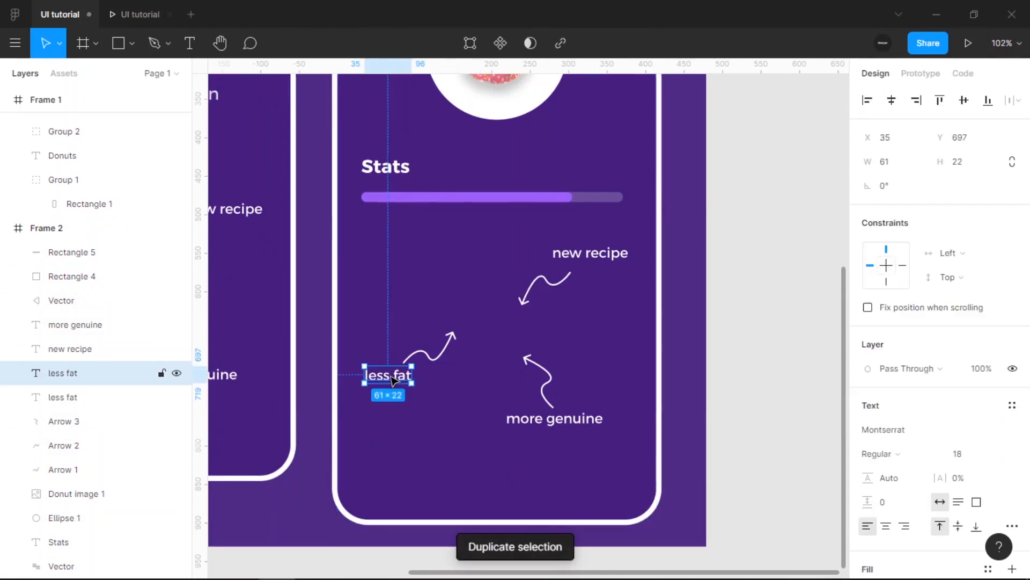
pyautogui.moveTo(394, 380); pyautogui.dragTo(390, 321)
# Group the purple bar with its translucent background bar and name the group "Stats bar"
pyautogui.click(429, 198)
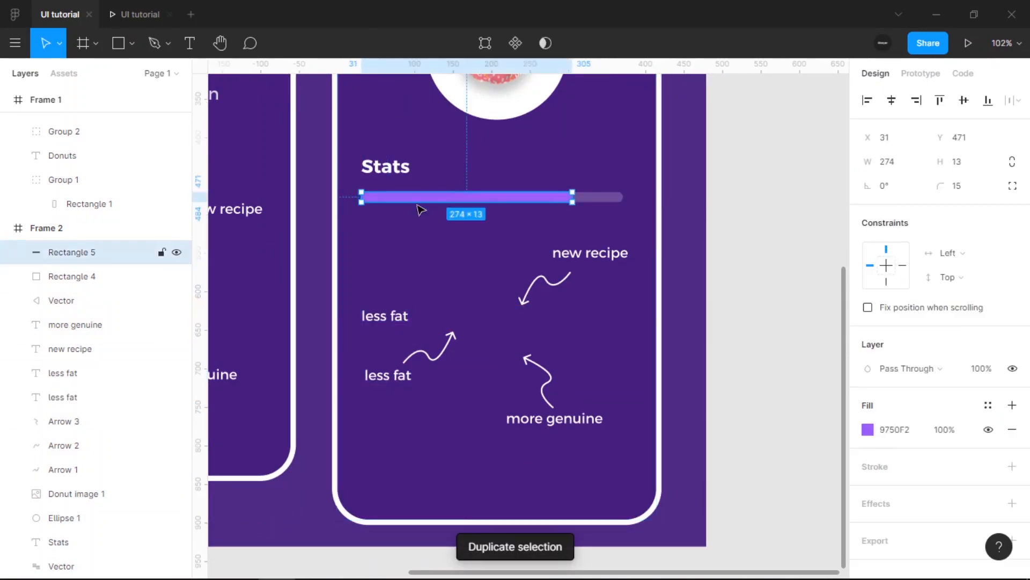
pyautogui.keyDown('shift'); pyautogui.click(55, 284); pyautogui.keyUp('shift')
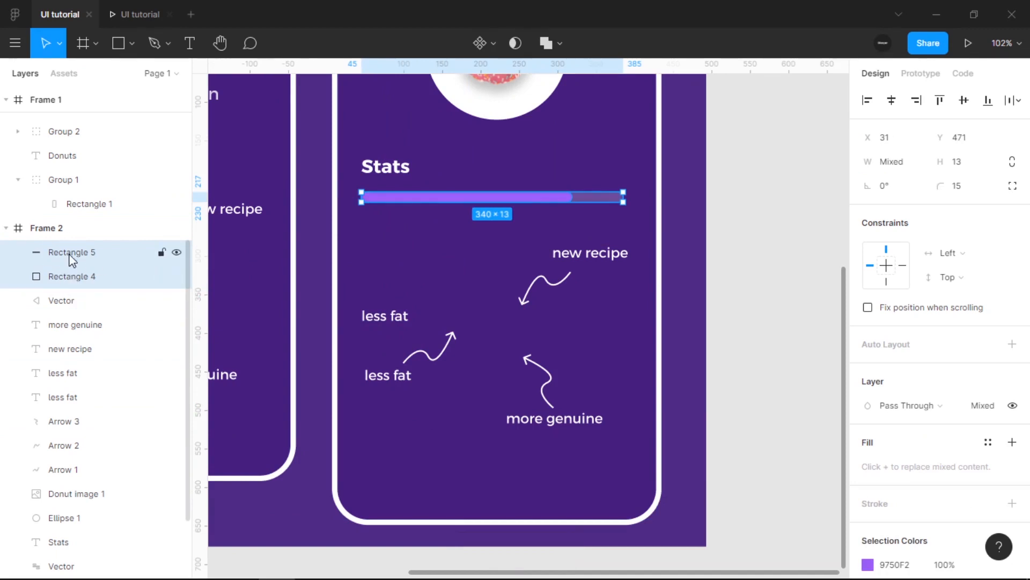
pyautogui.hotkey('ctrl', 'g')
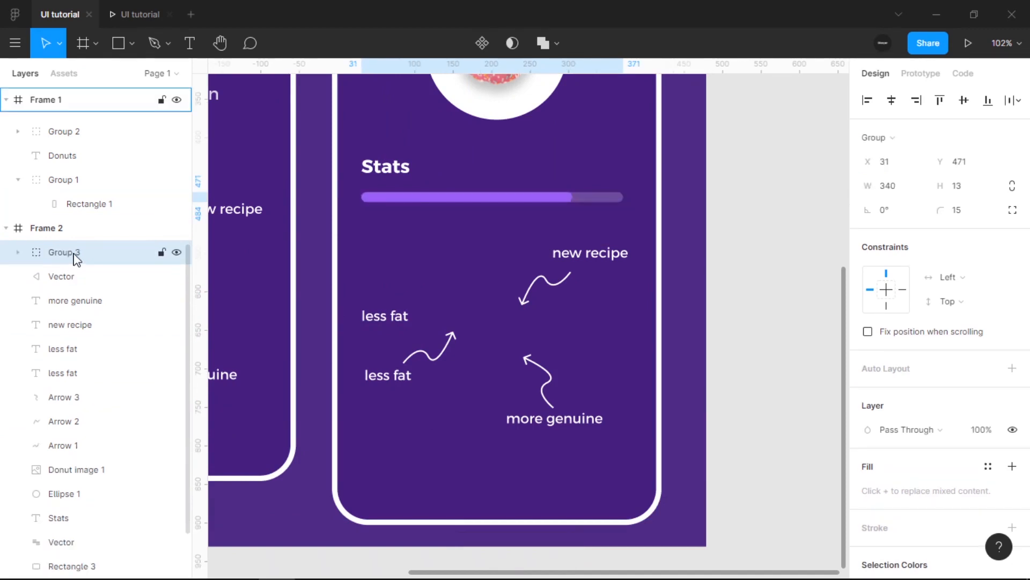
pyautogui.doubleClick(75, 256)
pyautogui.write('Stats bar')
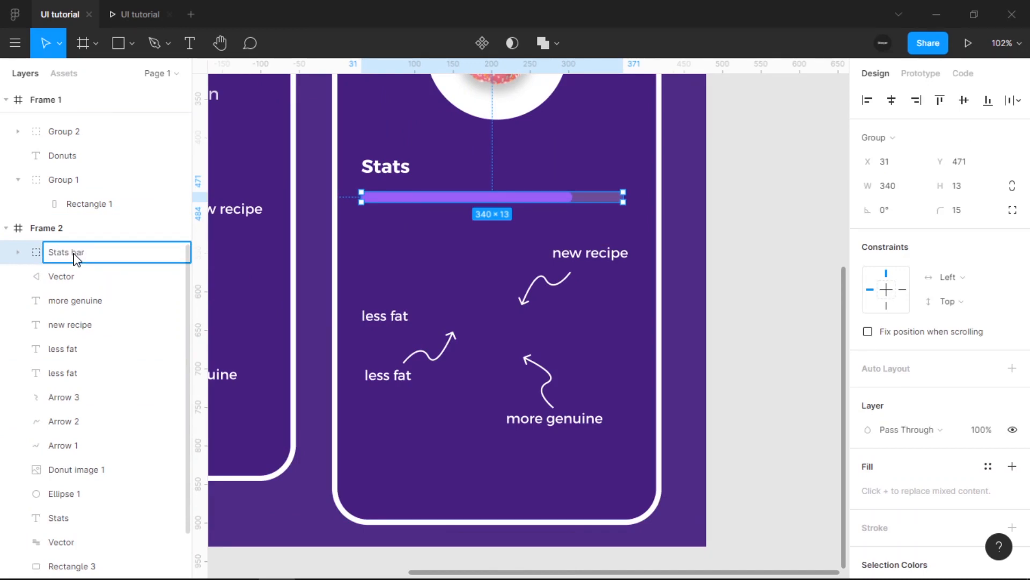
pyautogui.press('Return')
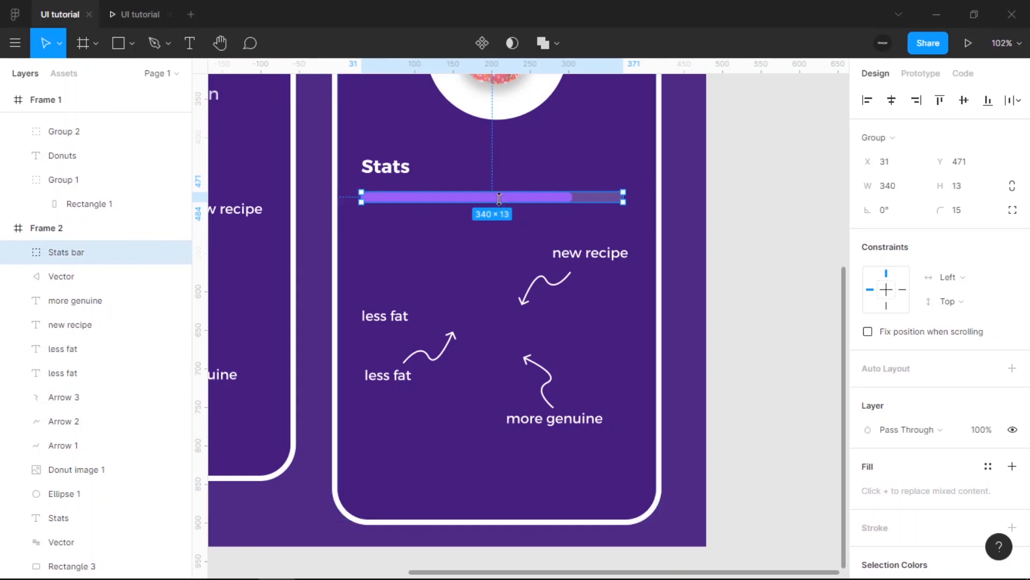
# Lower the Stats bar group to Y 509 and place the copied "less fat" text under the Stats heading at X 31, Y 469
pyautogui.moveTo(499, 199); pyautogui.dragTo(507, 234)
pyautogui.click(384, 318)
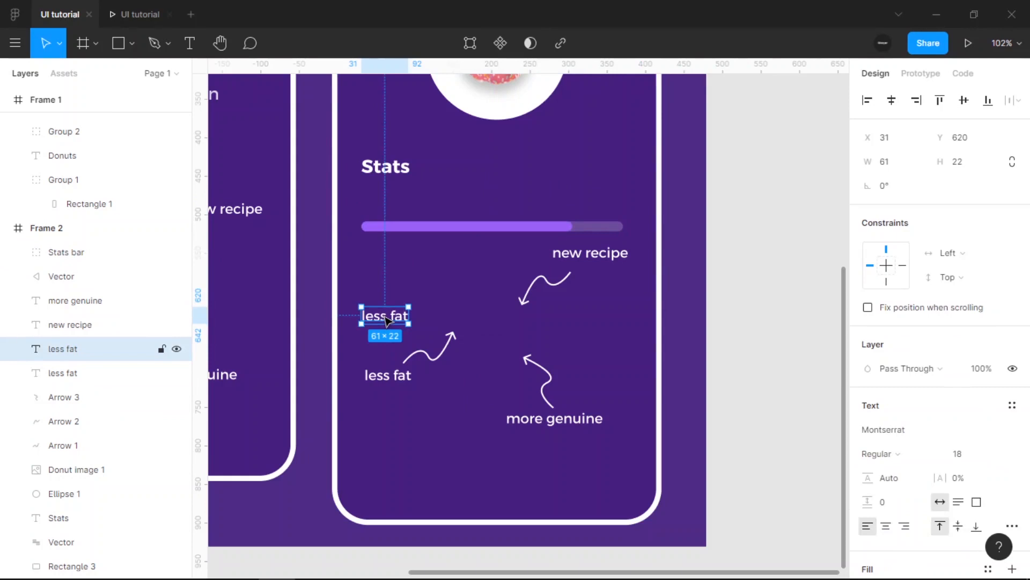
pyautogui.moveTo(386, 320); pyautogui.dragTo(264, 195)
# Capitalize the label under the Stats heading so it reads "Less fat"
pyautogui.doubleClick(396, 206)
pyautogui.scroll(5, 394, 202)
pyautogui.write('Less')
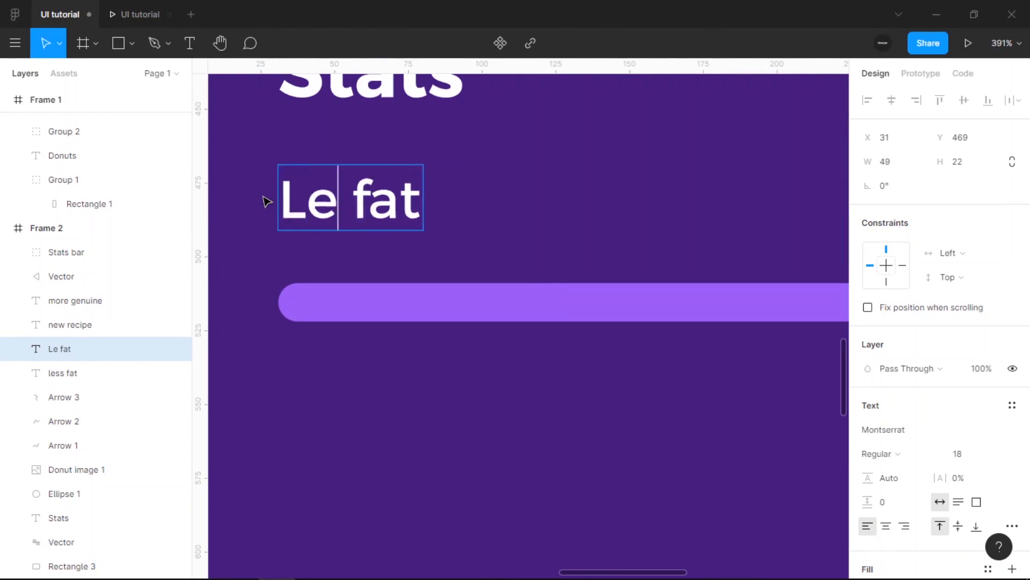
pyautogui.scroll(-5, 480, 257)
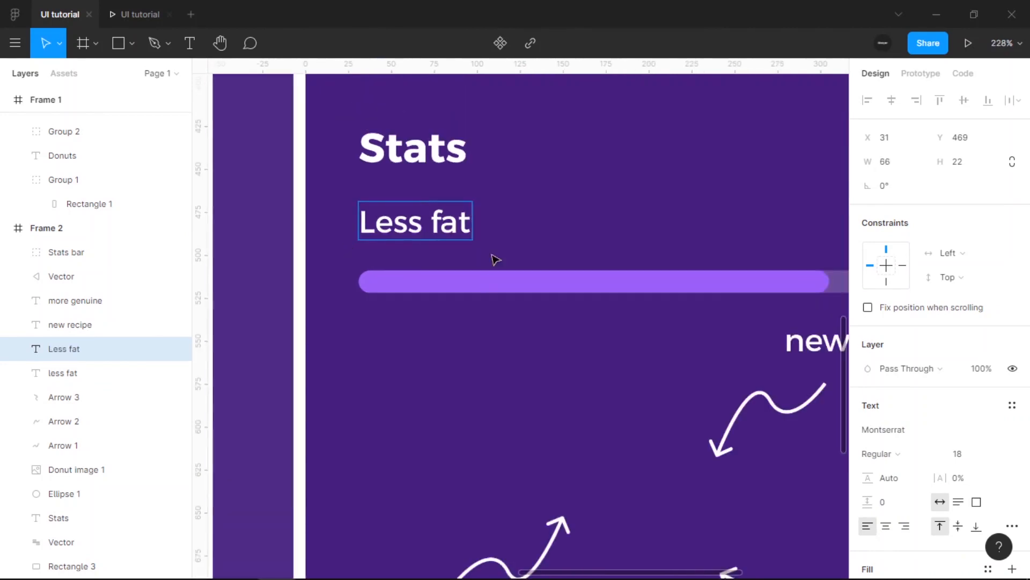
pyautogui.press('Escape')
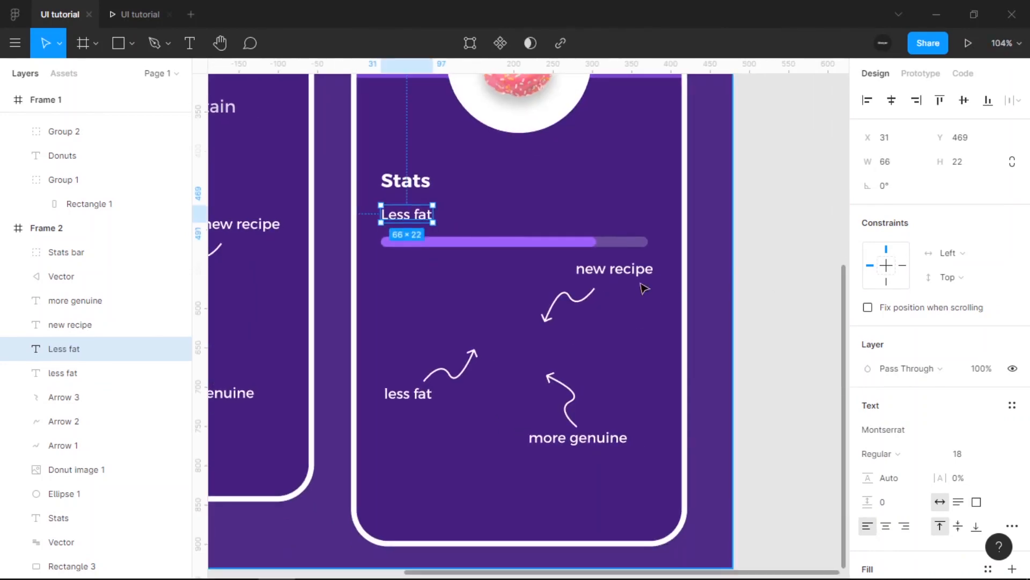
# Lower the Stats bar group to Y 536 and place a duplicate of the "Less fat" label above it at Y 503
pyautogui.click(501, 244)
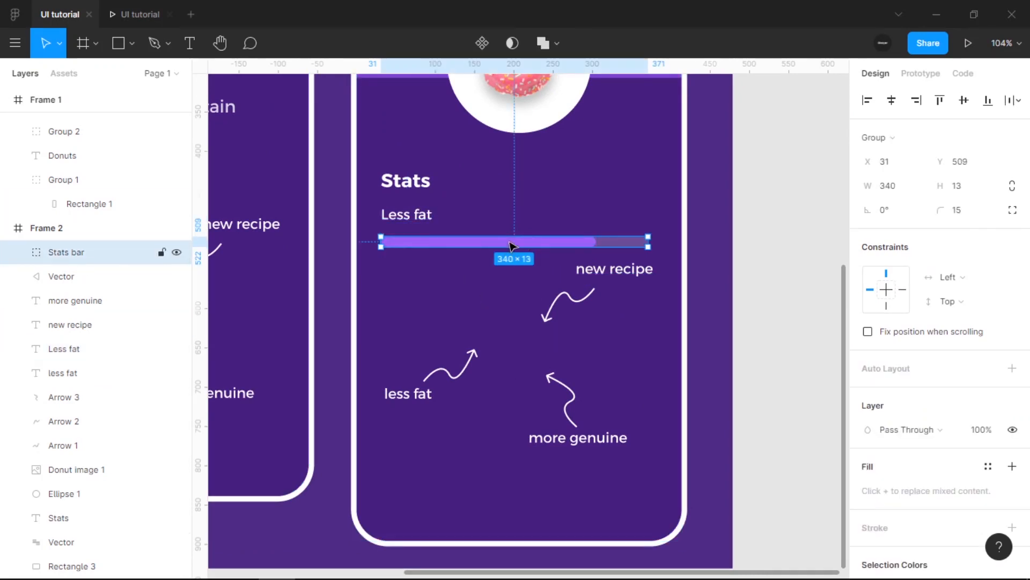
pyautogui.moveTo(510, 245); pyautogui.dragTo(510, 267)
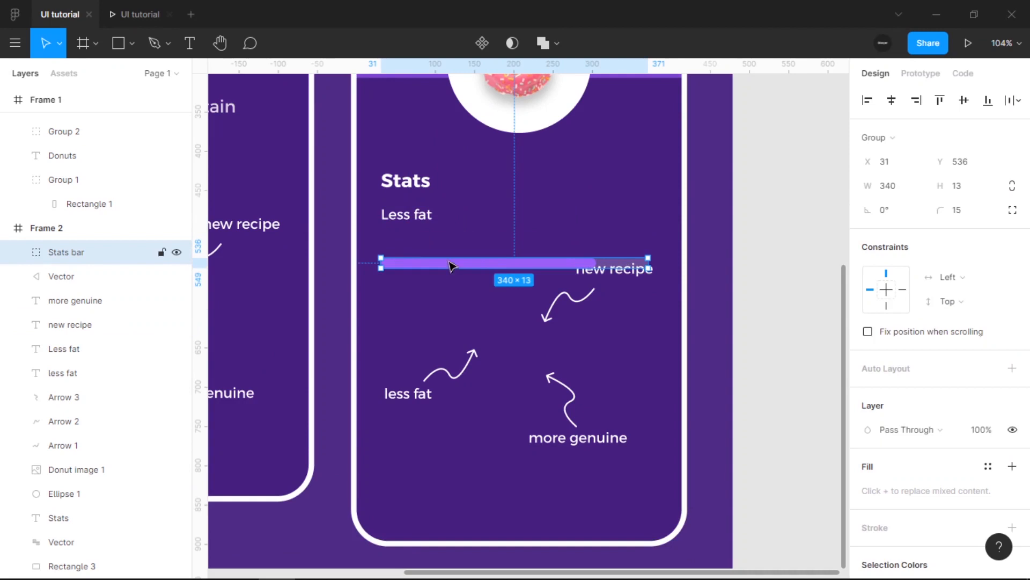
pyautogui.click(429, 225)
pyautogui.scroll(3, 426, 220)
pyautogui.hotkey('ctrl', 'd')
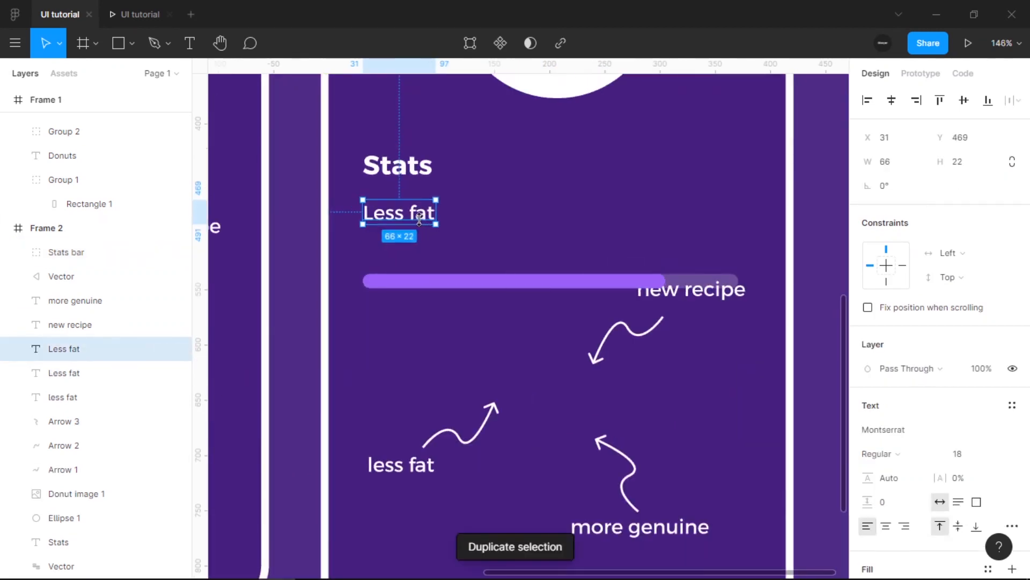
pyautogui.moveTo(422, 218); pyautogui.dragTo(421, 255)
# Change the duplicated label's text to "Previous" and set its font size to 14
pyautogui.doubleClick(415, 248)
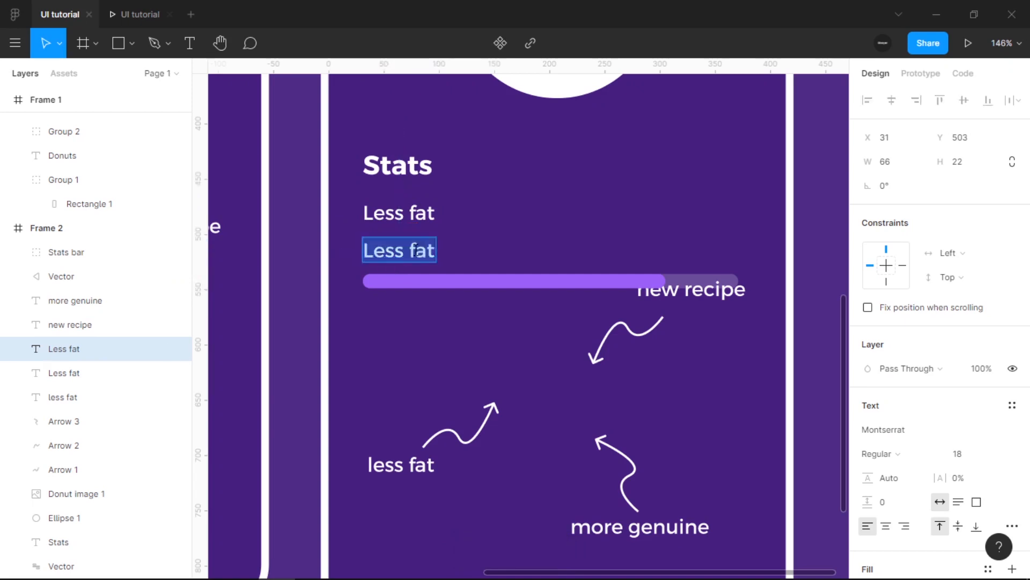
pyautogui.write('Previous')
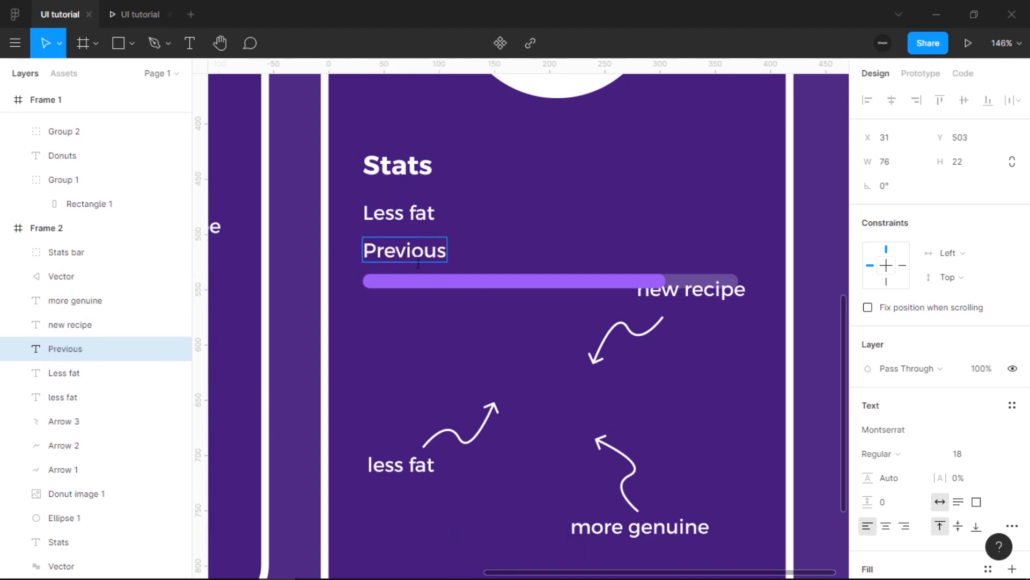
pyautogui.press('Escape')
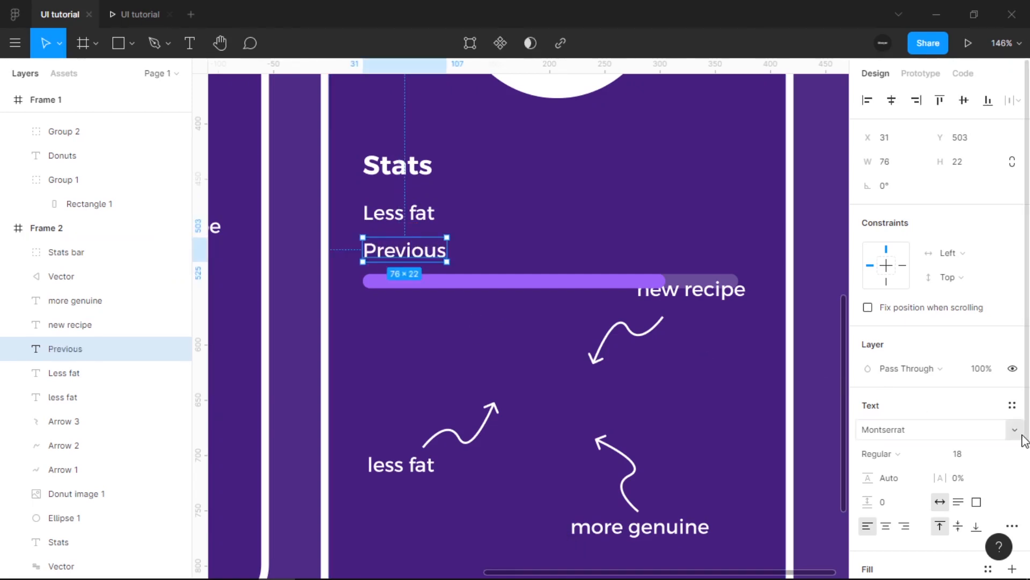
pyautogui.click(983, 453)
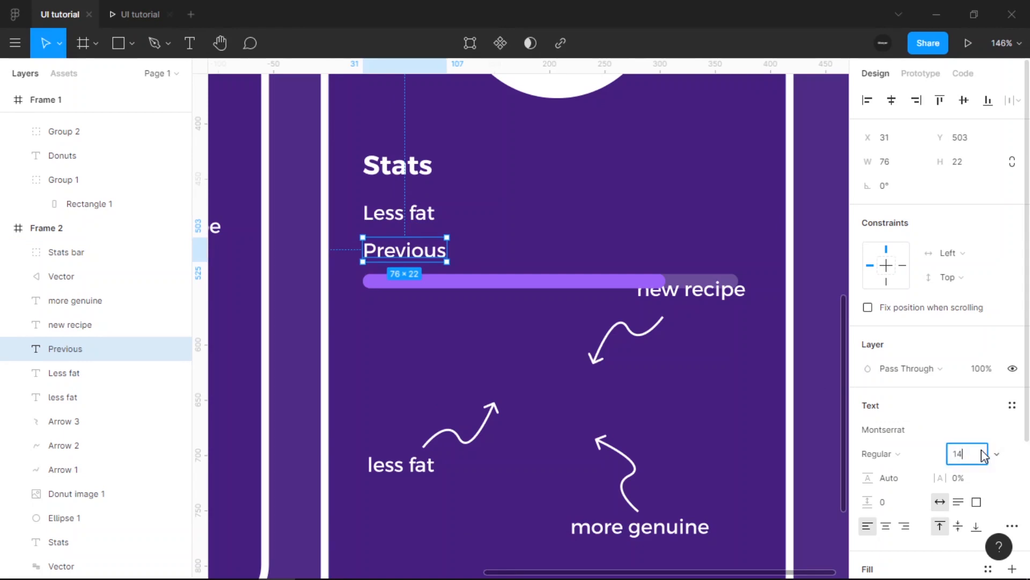
pyautogui.write('14')
pyautogui.press('Return')
# Nudge the "Previous" label down slightly and lower the Stats bar group to Y 544
pyautogui.scroll(4, 345, 243)
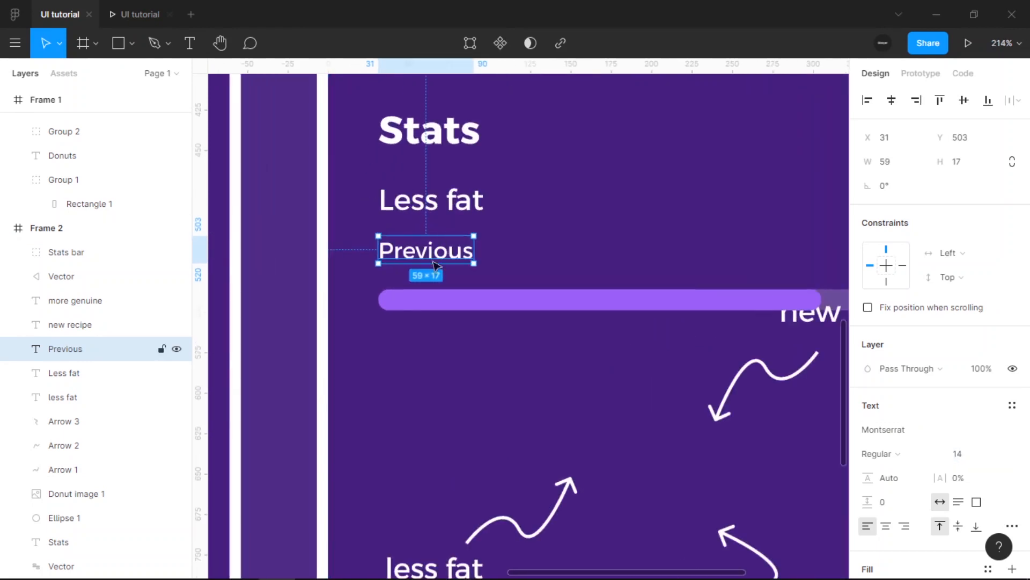
pyautogui.moveTo(439, 260); pyautogui.dragTo(444, 270)
pyautogui.click(402, 304)
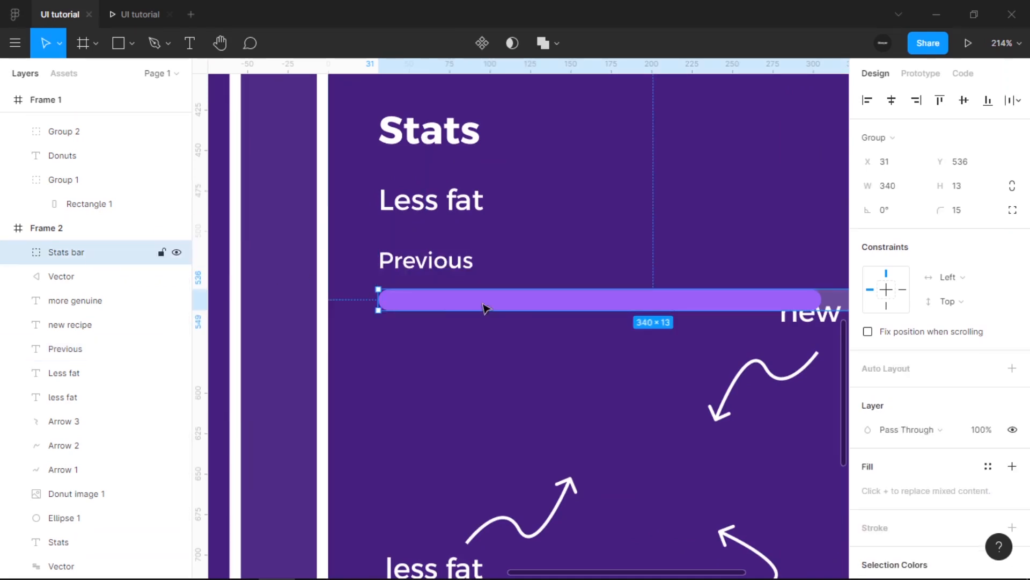
pyautogui.moveTo(485, 305); pyautogui.dragTo(483, 317)
# Move the "new recipe" text down, clear of the progress bar, to just above the "more genuine" text
pyautogui.scroll(-5, 483, 318)
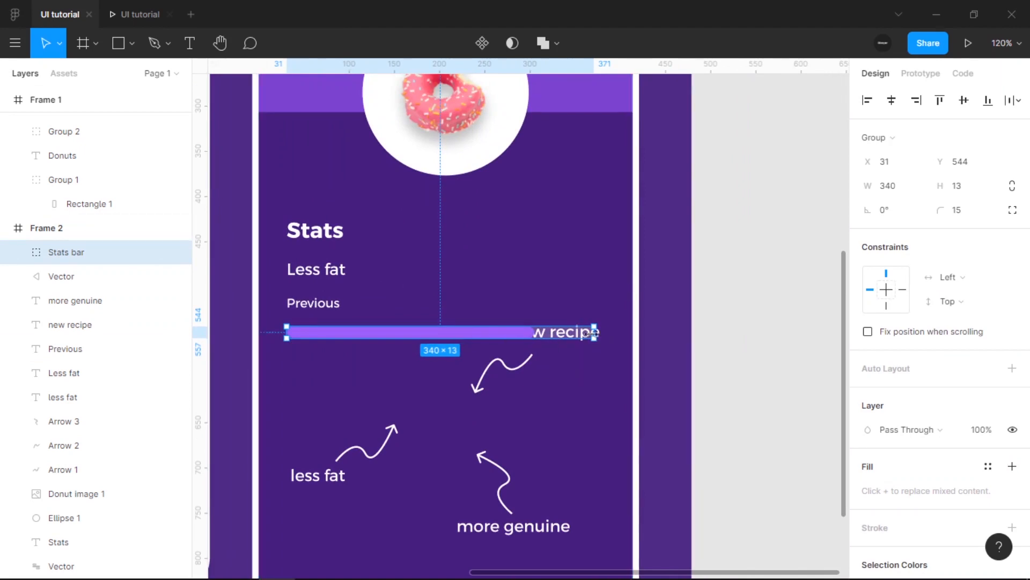
pyautogui.click(103, 324)
pyautogui.moveTo(589, 333); pyautogui.dragTo(589, 449)
# Duplicate the Stats bar group to Y 603 and move the overlapping arrow below it to about Y 646
pyautogui.click(436, 336)
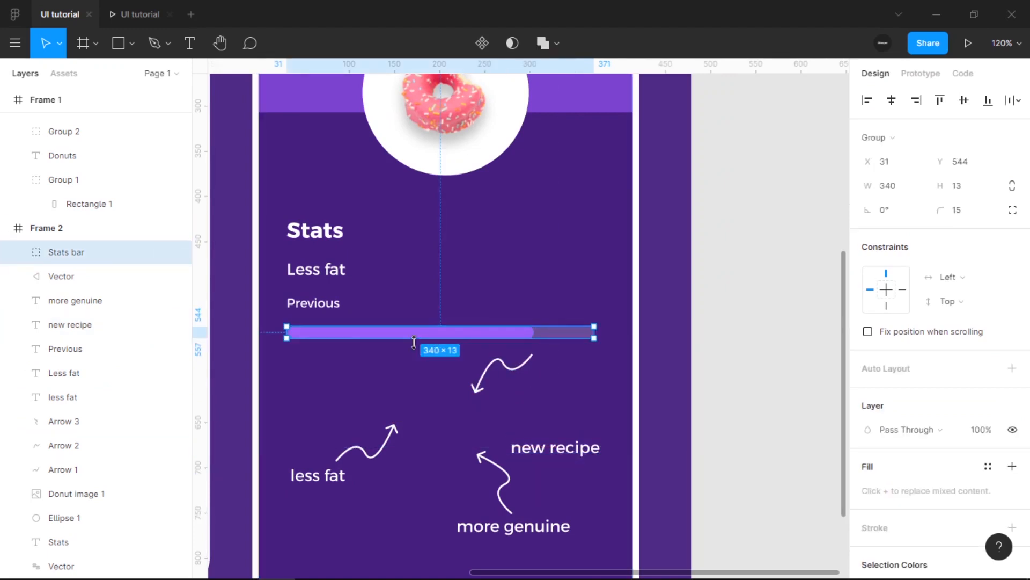
pyautogui.scroll(5, 414, 341)
pyautogui.scroll(-3, 460, 305)
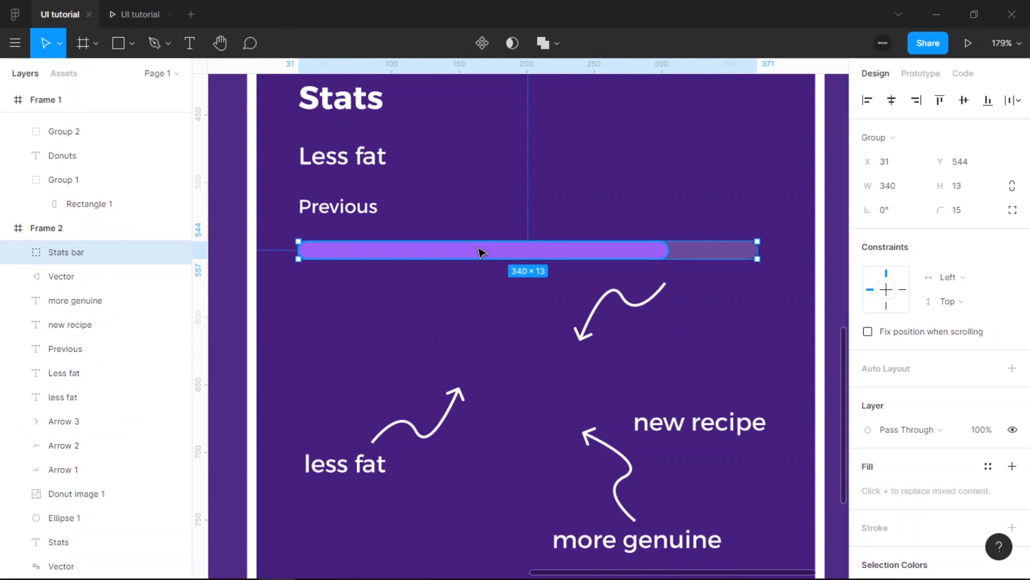
pyautogui.hotkey('ctrl', 'd')
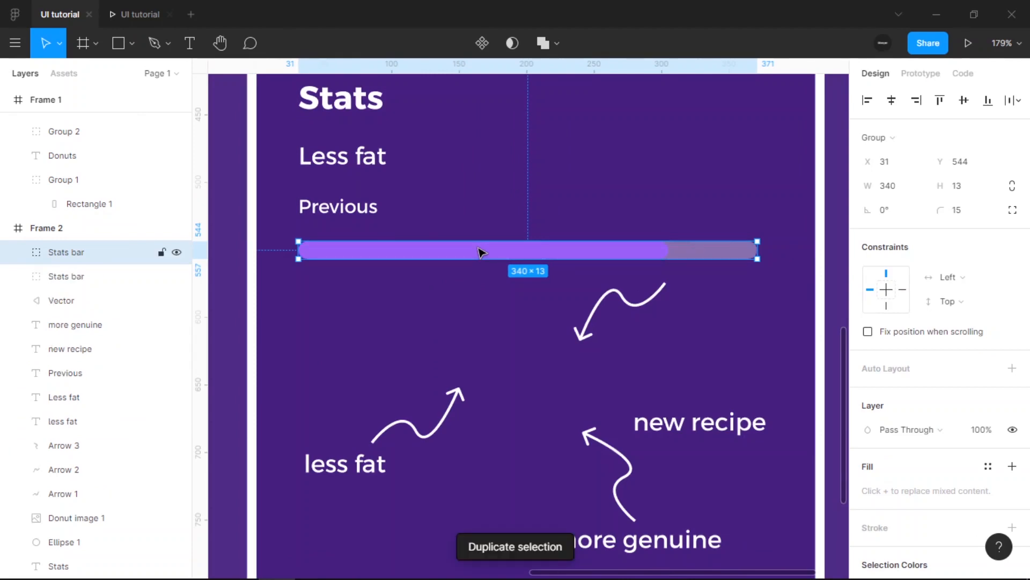
pyautogui.moveTo(480, 252); pyautogui.dragTo(490, 333)
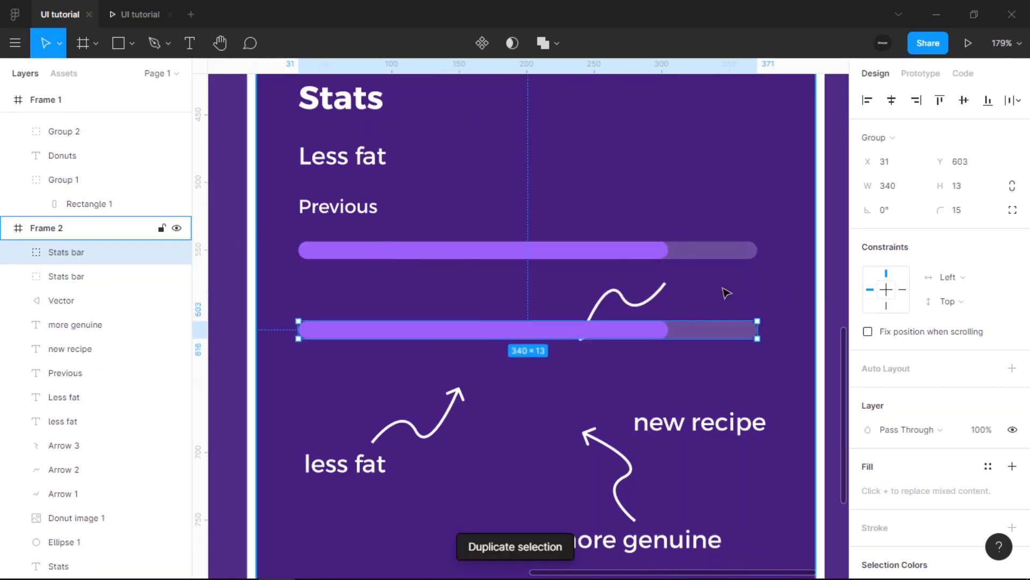
pyautogui.click(609, 292)
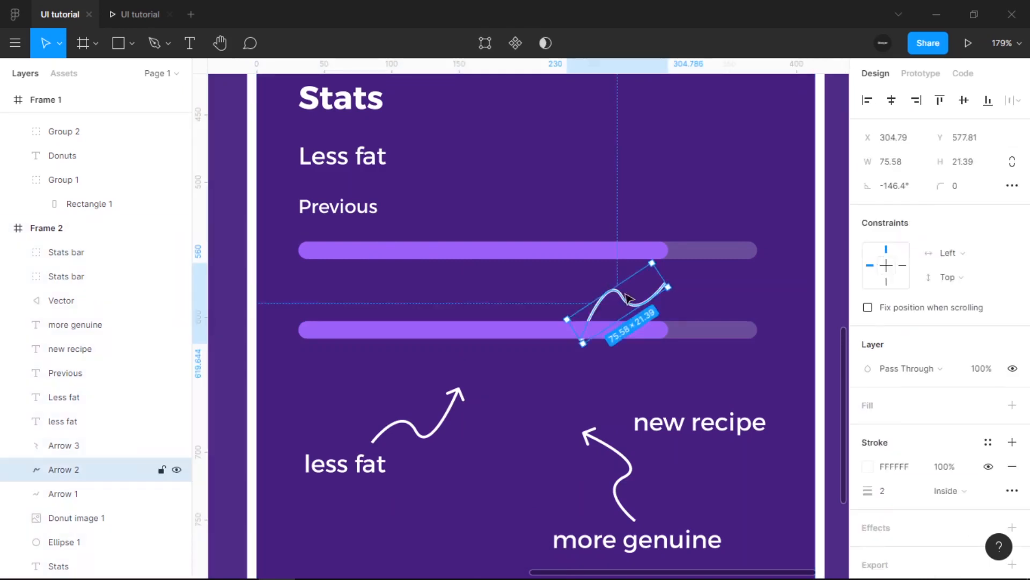
pyautogui.moveTo(631, 299); pyautogui.dragTo(633, 390)
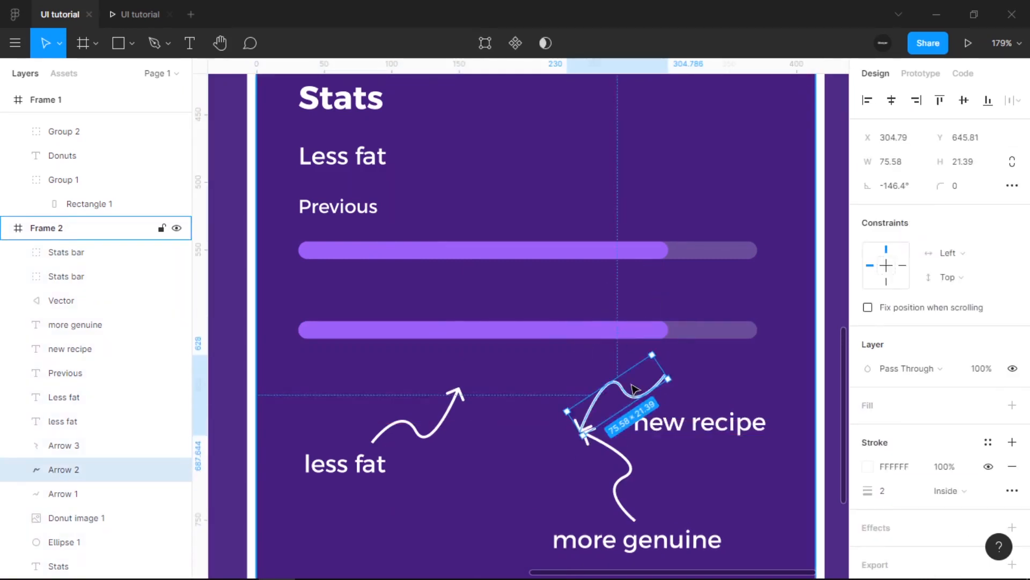
# Delete the three curved arrows from the second screen
pyautogui.press('Delete')
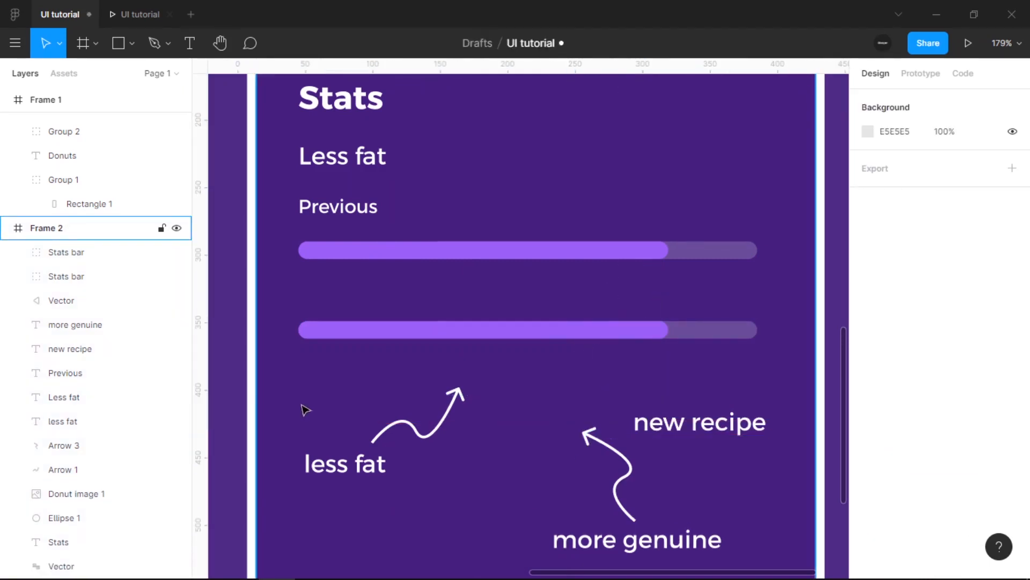
pyautogui.click(410, 435)
pyautogui.press('Delete')
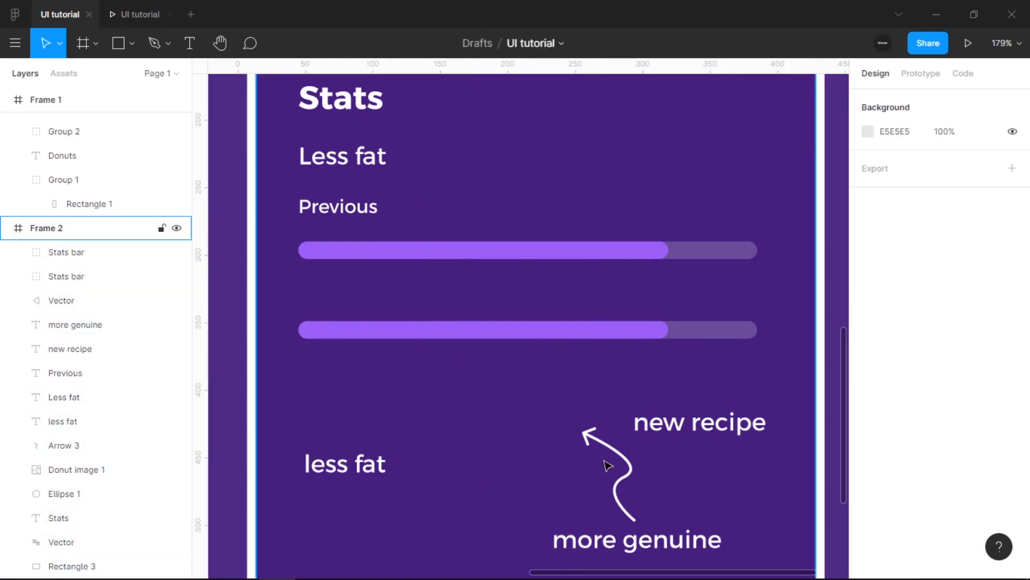
pyautogui.click(617, 449)
pyautogui.press('Delete')
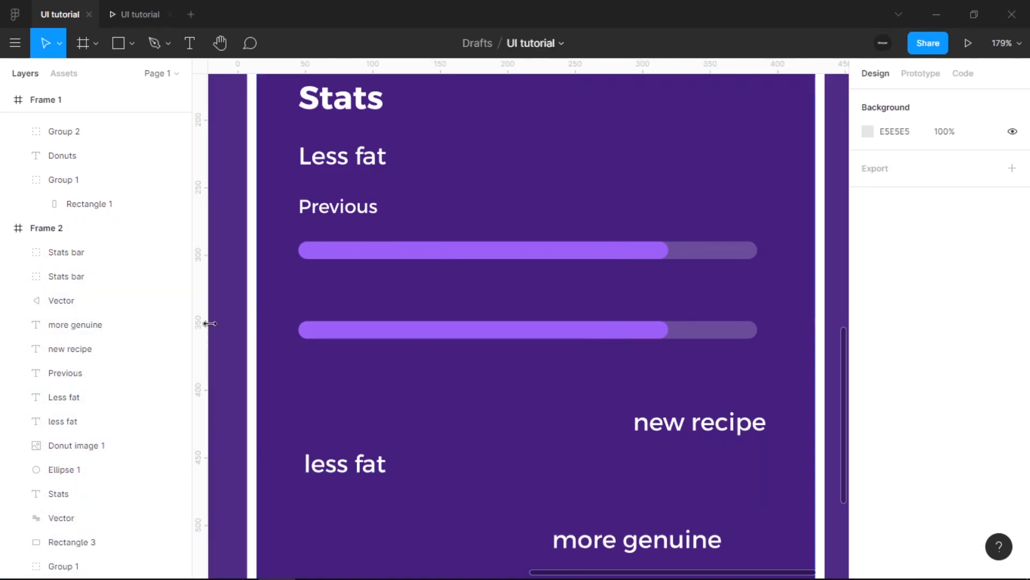
# Duplicate the "Previous" label to Y 571, between the two progress bars, and change the copy's text to "Now"
pyautogui.click(367, 209)
pyautogui.scroll(3, 366, 211)
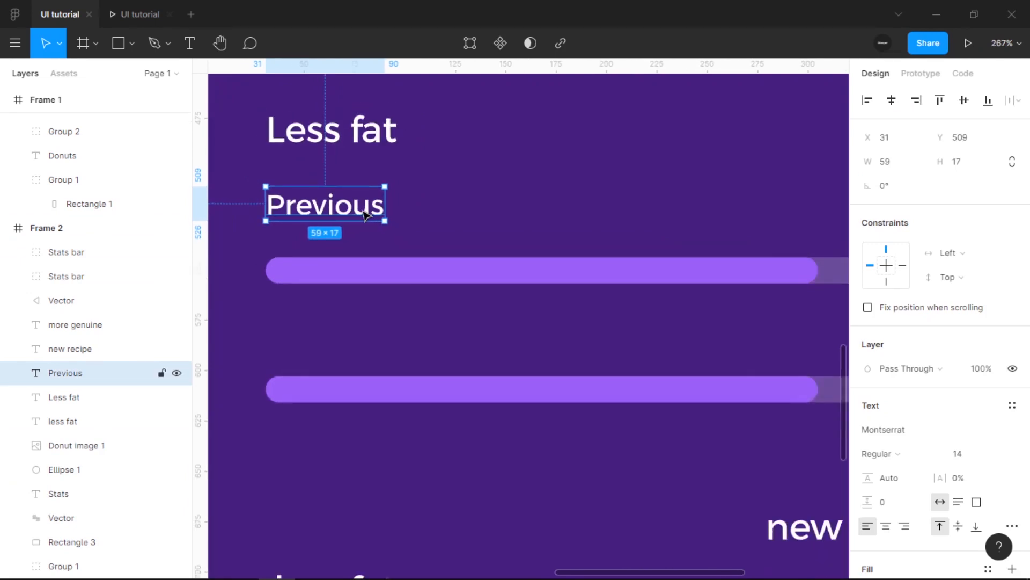
pyautogui.hotkey('ctrl', 'd')
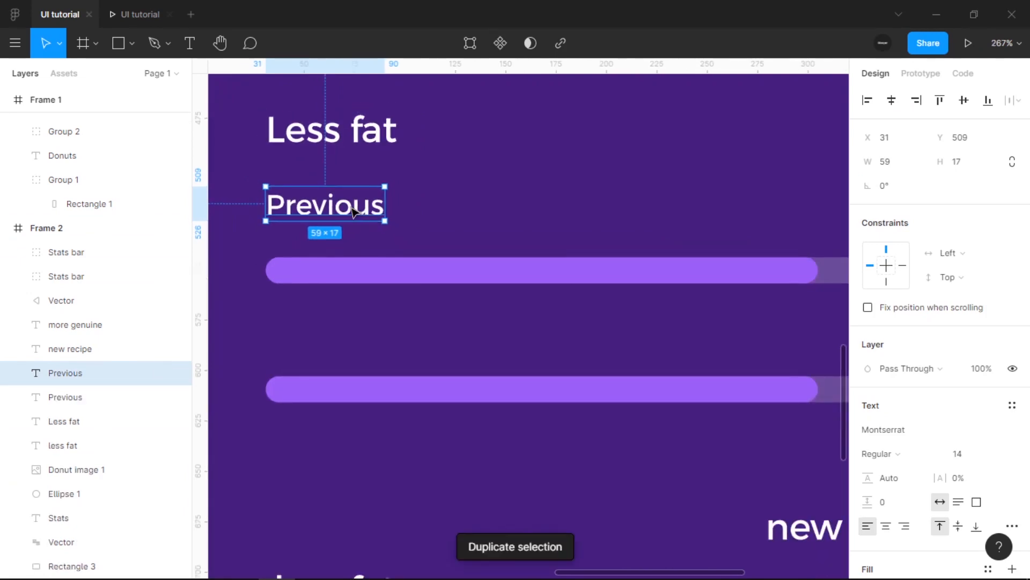
pyautogui.moveTo(354, 212); pyautogui.dragTo(350, 336)
pyautogui.doubleClick(344, 332)
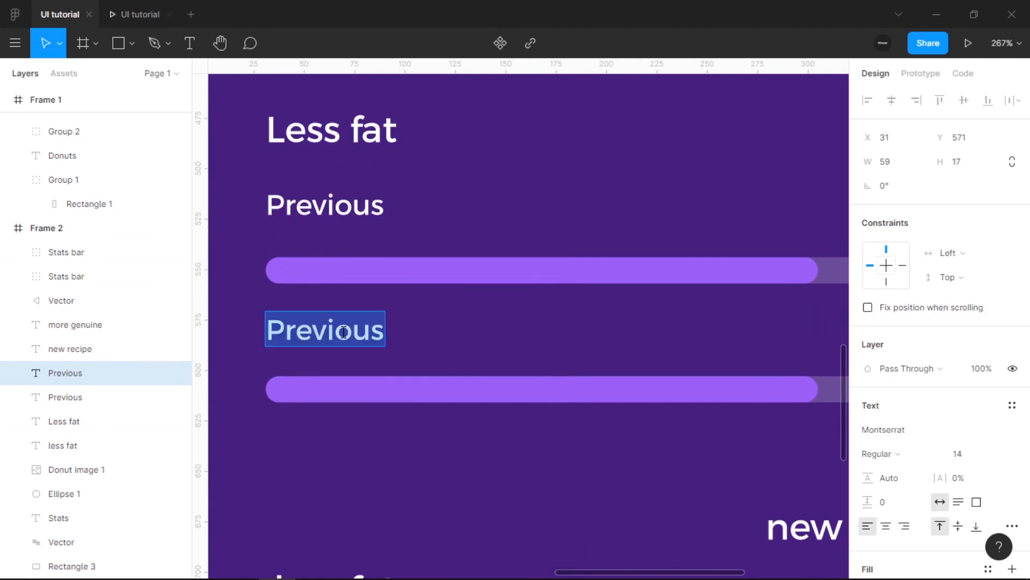
pyautogui.write('Now')
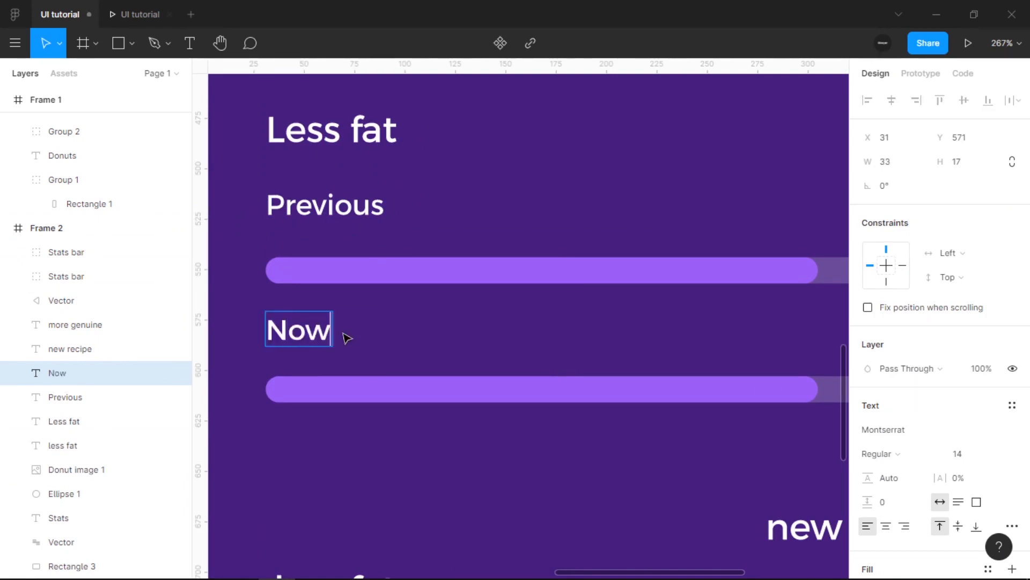
pyautogui.press('Escape')
# Shorten the purple fill of the lower progress bar to about a third of the bar's length
pyautogui.keyDown('ctrl'); pyautogui.scroll(-3, 357, 425); pyautogui.keyUp('ctrl')
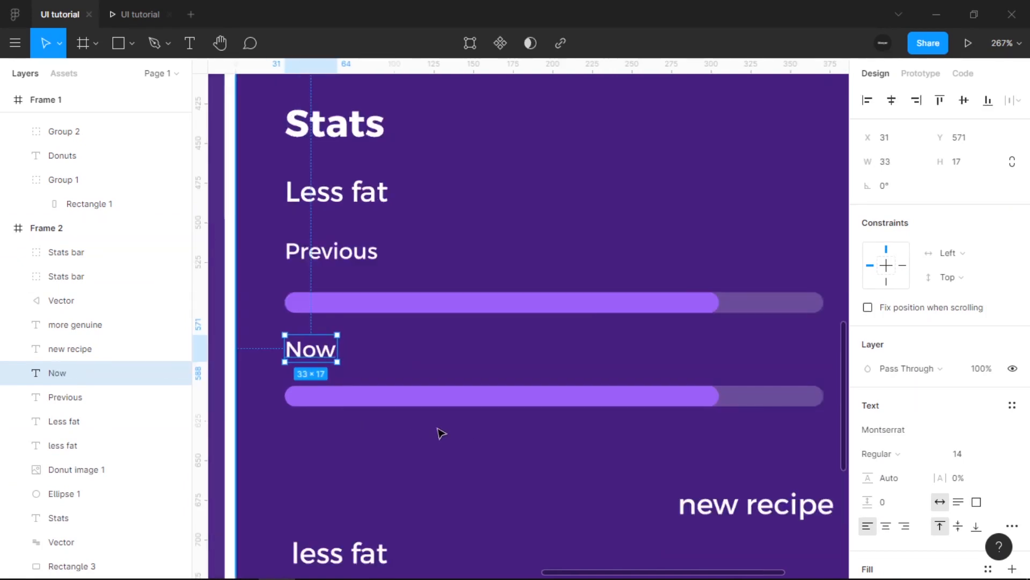
pyautogui.click(490, 403)
pyautogui.doubleClick(492, 404)
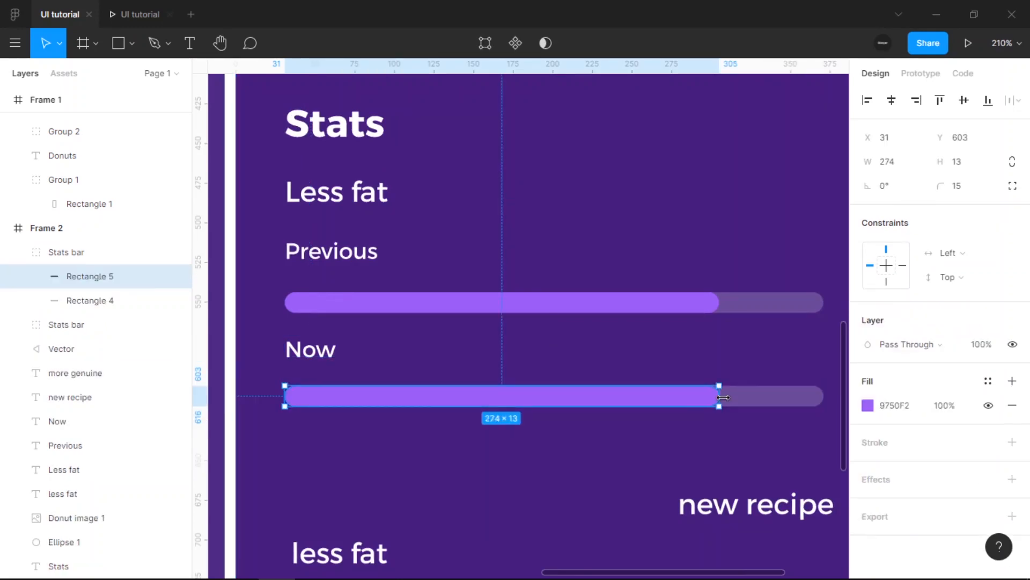
pyautogui.moveTo(723, 397); pyautogui.dragTo(461, 392)
pyautogui.click(462, 488)
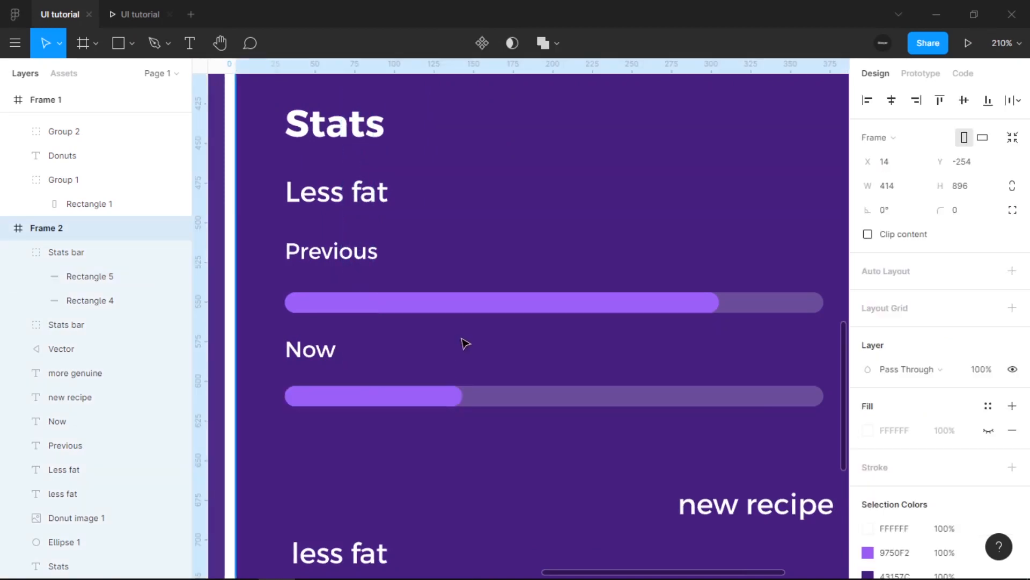
# Set the "Previous" label's layer opacity to 80%
pyautogui.keyDown('ctrl'); pyautogui.scroll(-5, 451, 322); pyautogui.keyUp('ctrl')
pyautogui.scroll(-2, 442, 310)
pyautogui.click(379, 245)
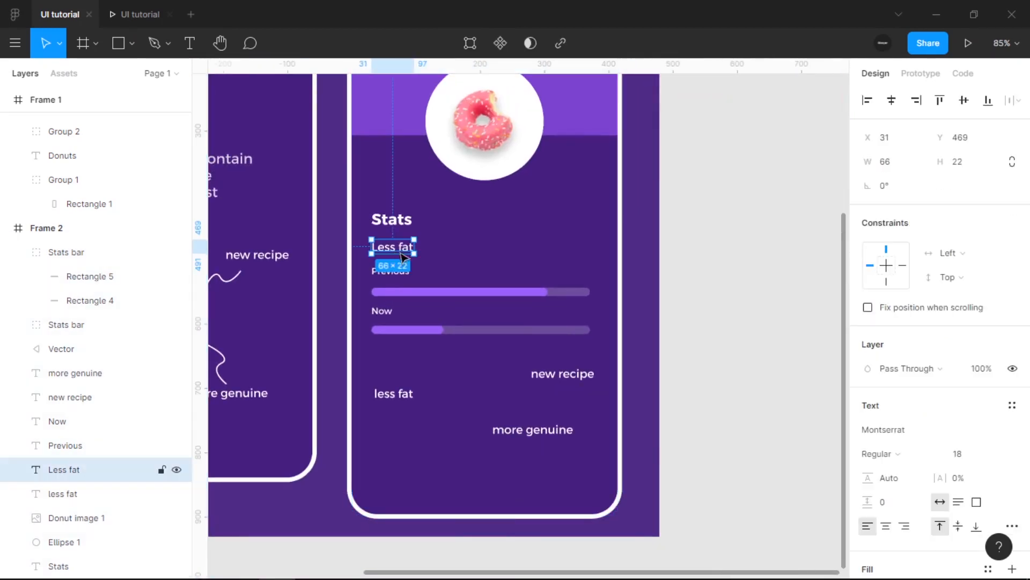
pyautogui.keyDown('ctrl'); pyautogui.scroll(3, 406, 252); pyautogui.keyUp('ctrl')
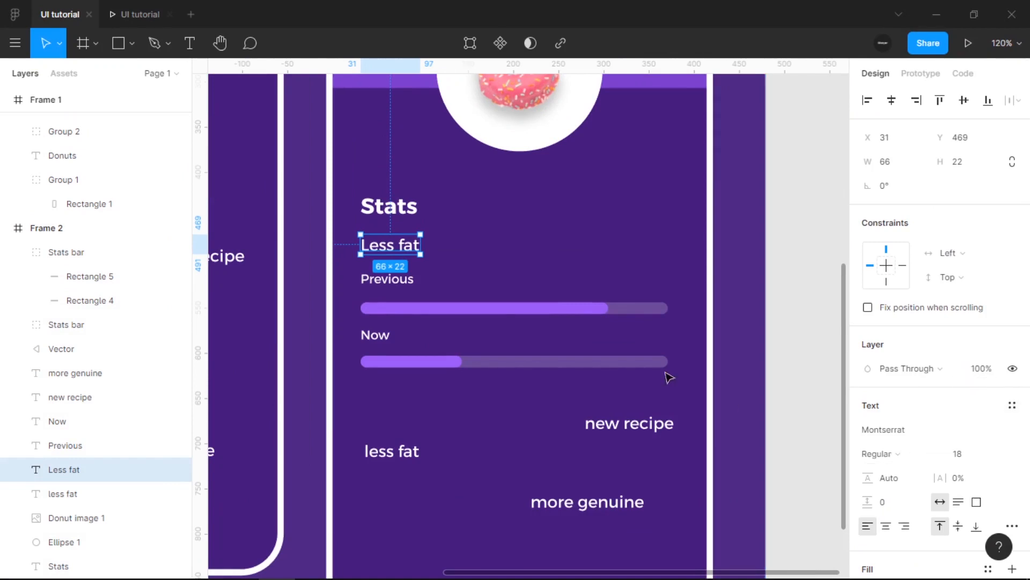
pyautogui.click(407, 280)
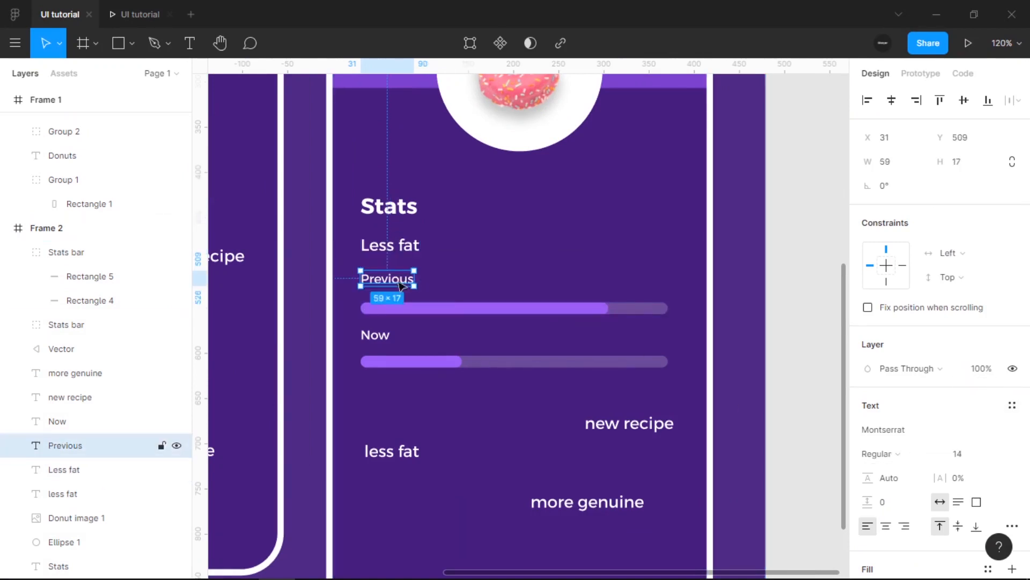
pyautogui.click(969, 369)
pyautogui.write('80')
pyautogui.press('Return')
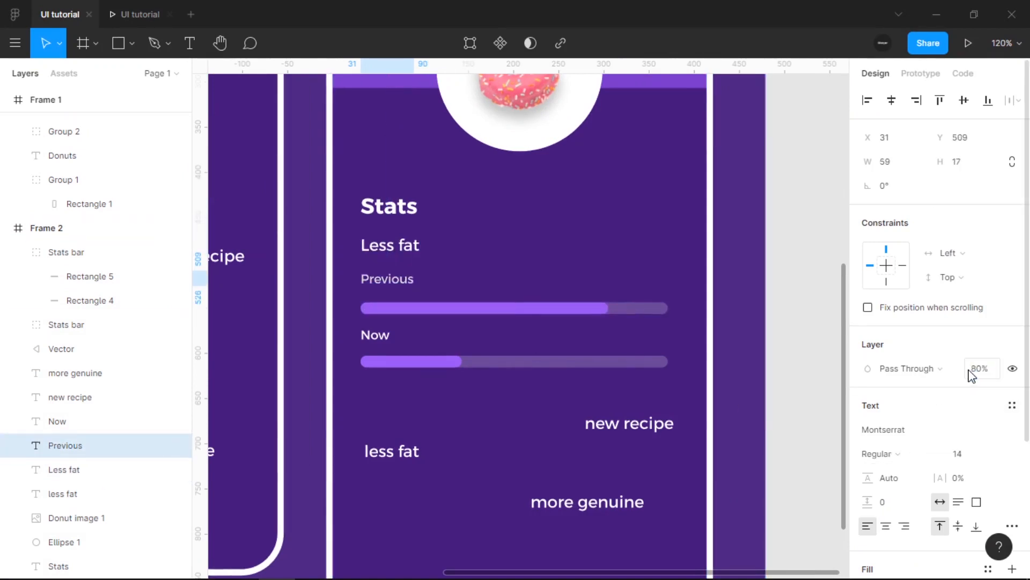
# Set the "Now" label's layer opacity to 80%
pyautogui.scroll(3, 459, 341)
pyautogui.click(337, 336)
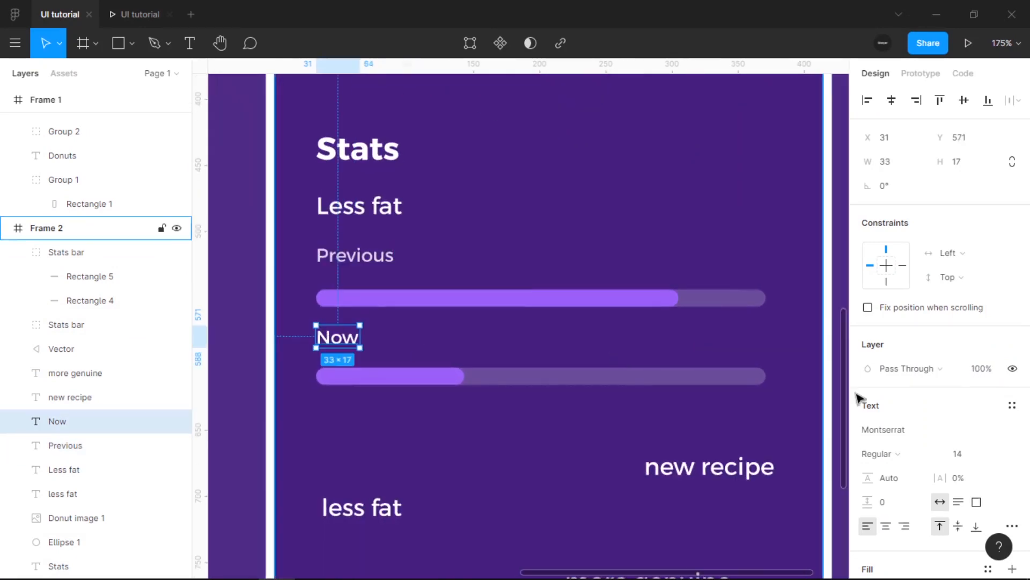
pyautogui.click(990, 377)
pyautogui.write('80')
pyautogui.press('Return')
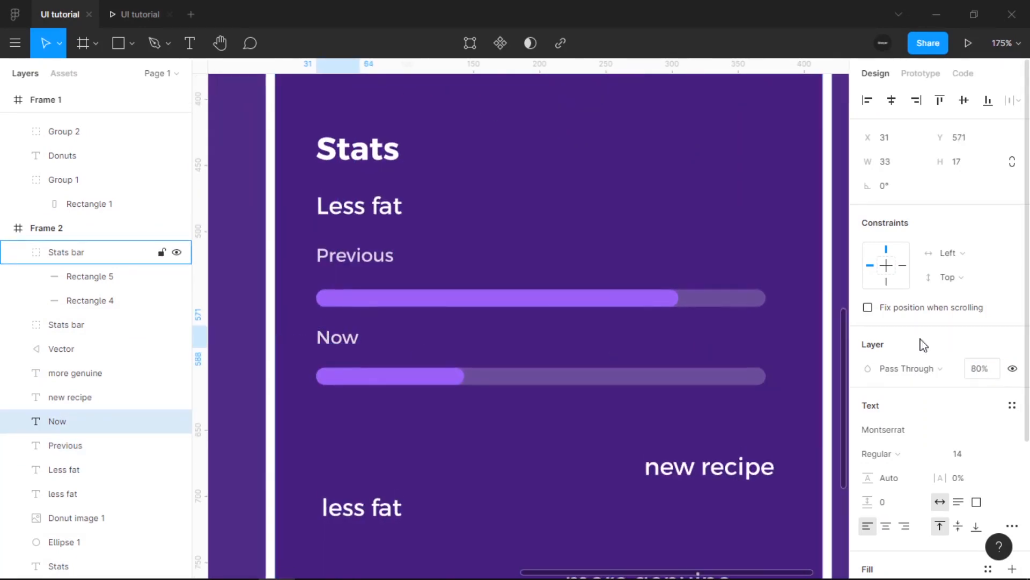
# Delete the leftover "less fat", "new recipe" and "more genuine" texts below the progress bars
pyautogui.scroll(-5, 529, 283)
pyautogui.click(712, 350)
pyautogui.scroll(2, 558, 398)
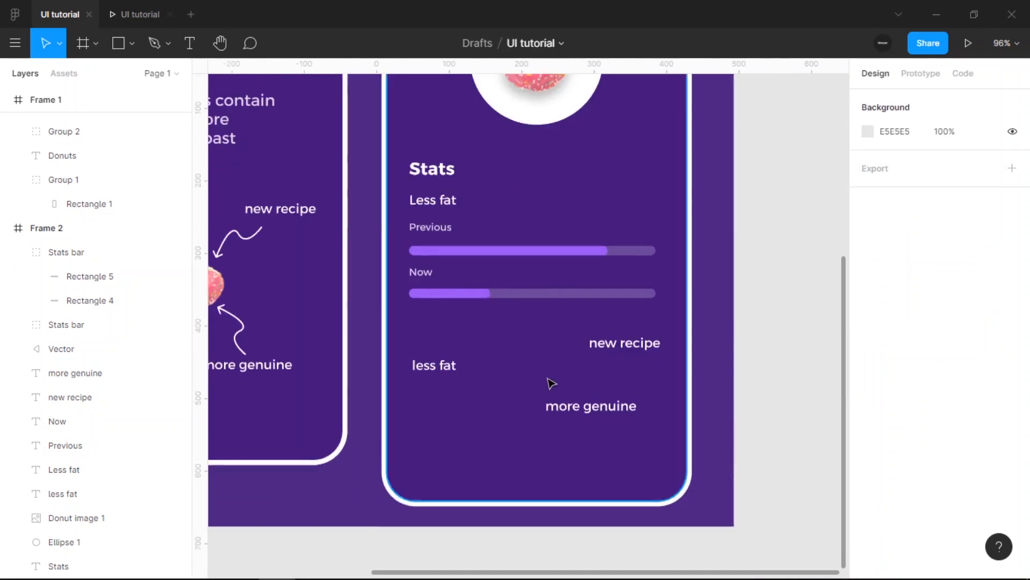
pyautogui.scroll(2, 435, 376)
pyautogui.click(395, 358)
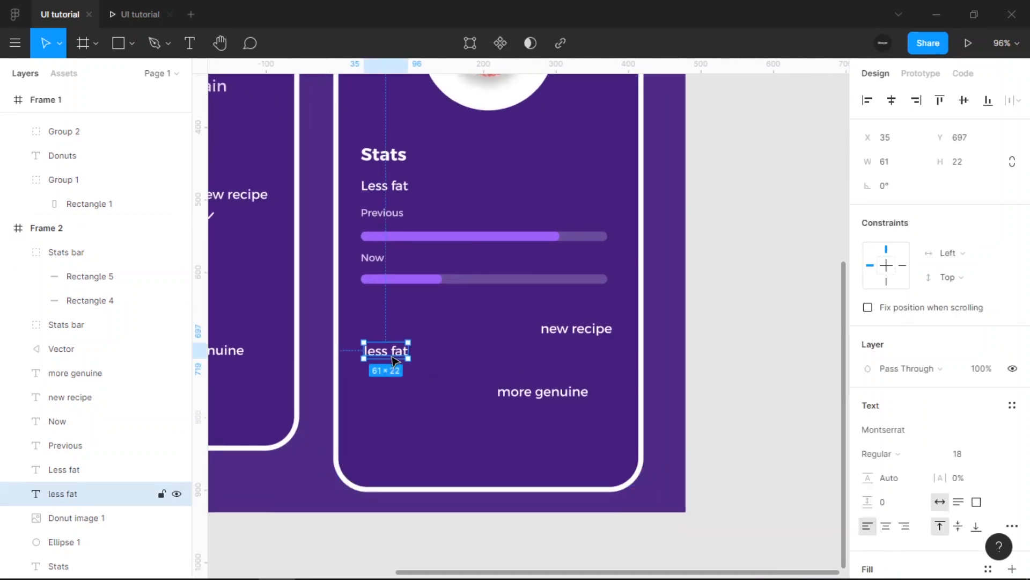
pyautogui.press('Delete')
pyautogui.click(581, 334)
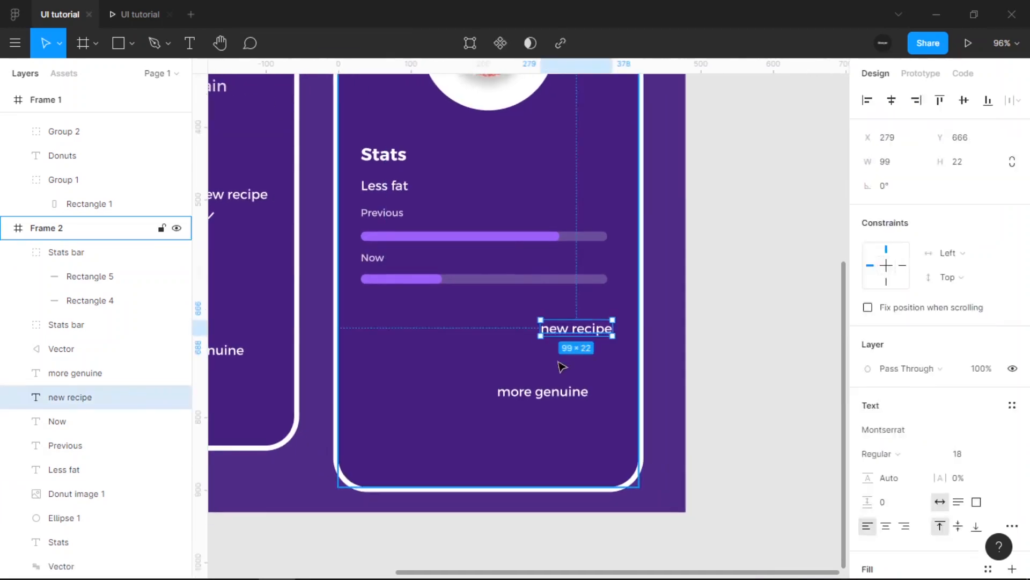
pyautogui.press('Delete')
pyautogui.click(547, 394)
pyautogui.press('Delete')
# Draw a rectangle about 219 × 50 below the progress bars on the second screen
pyautogui.press('r')
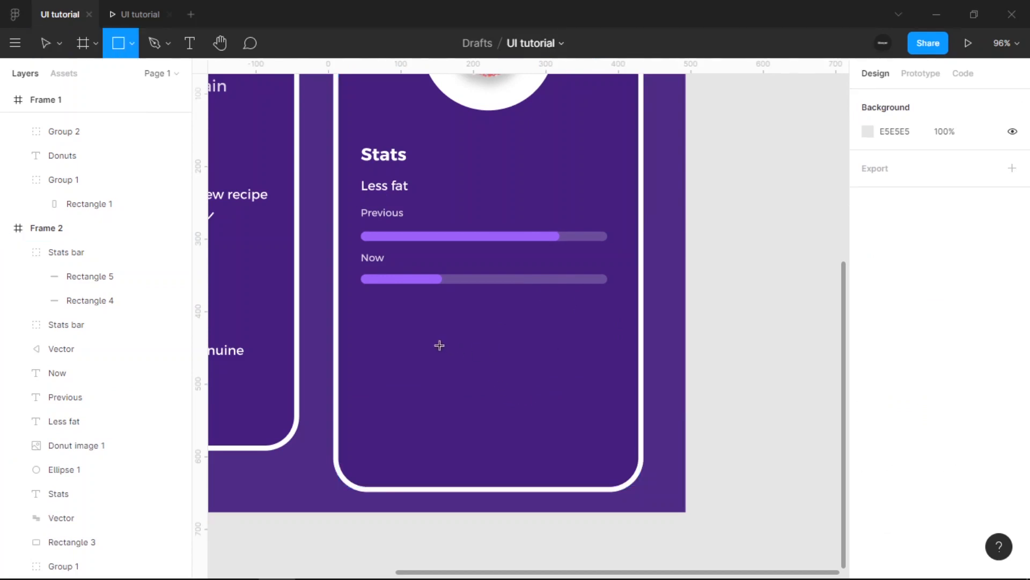
pyautogui.scroll(4, 422, 362)
pyautogui.moveTo(376, 353); pyautogui.dragTo(647, 412)
pyautogui.scroll(-4, 532, 370)
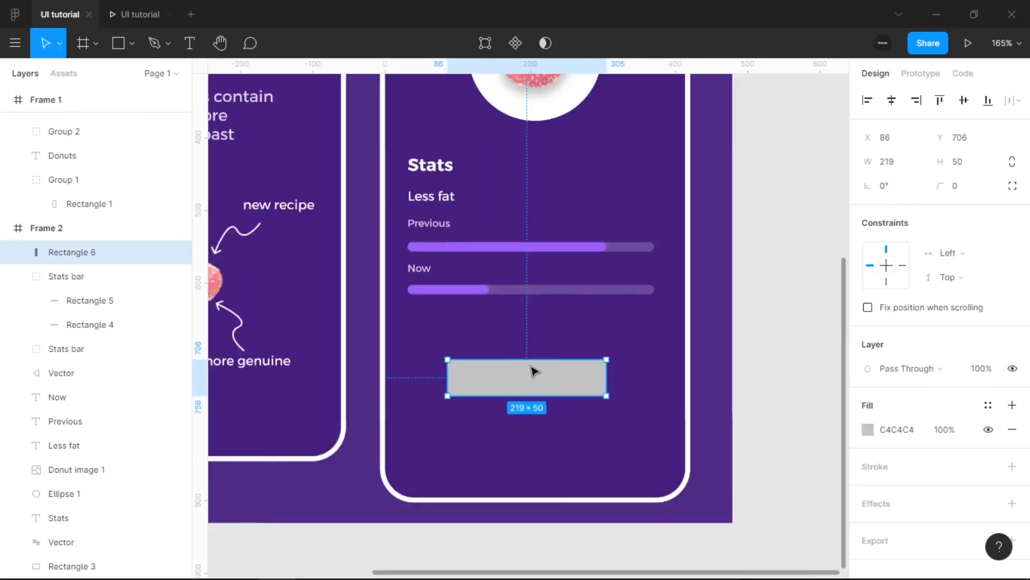
# Add a "Learn more" text on the empty canvas below the second screen
pyautogui.scroll(-2, 531, 370)
pyautogui.hscroll(2, 531, 370)
pyautogui.click(425, 504)
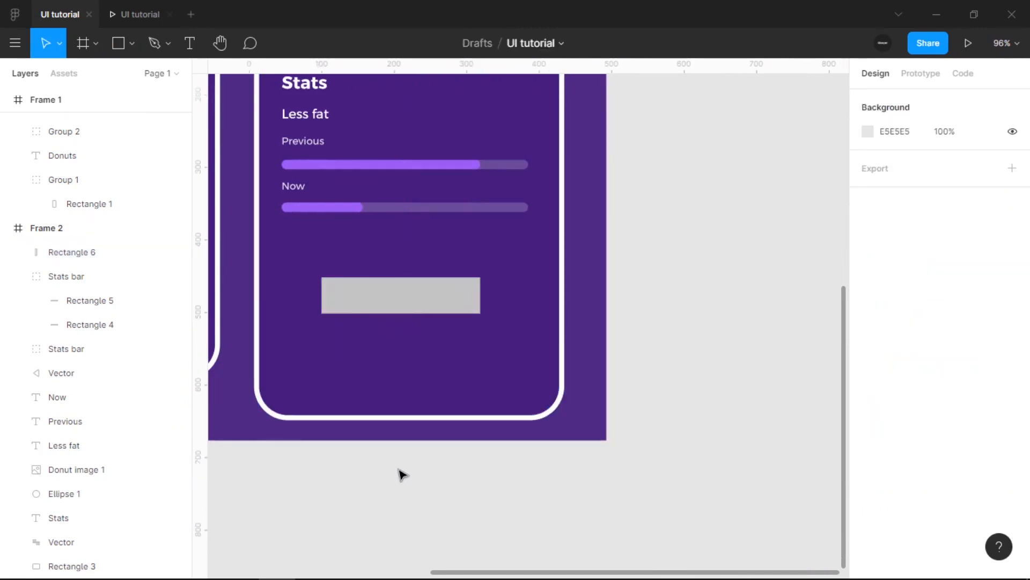
pyautogui.press('t')
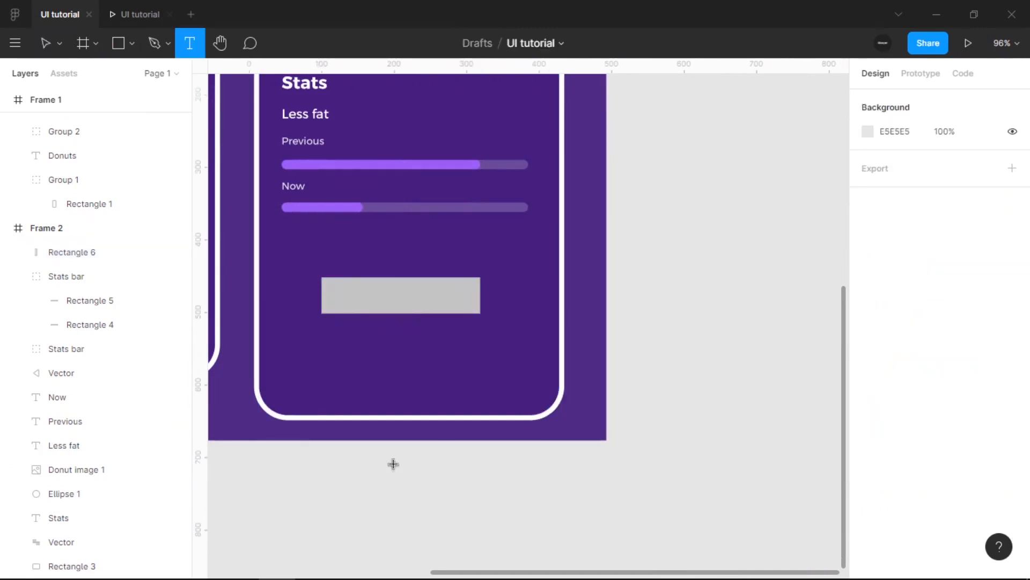
pyautogui.click(359, 466)
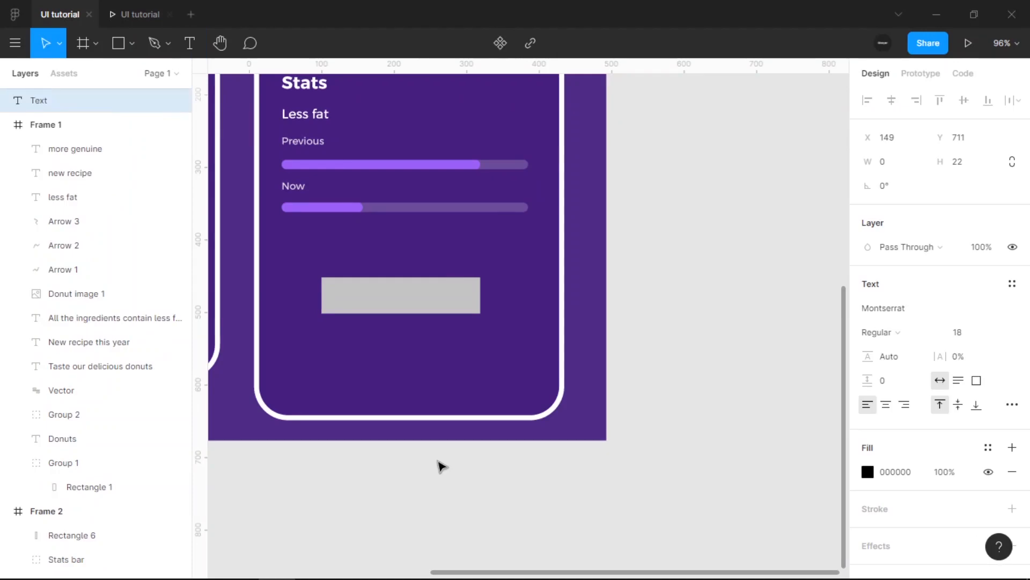
pyautogui.write('Learn more')
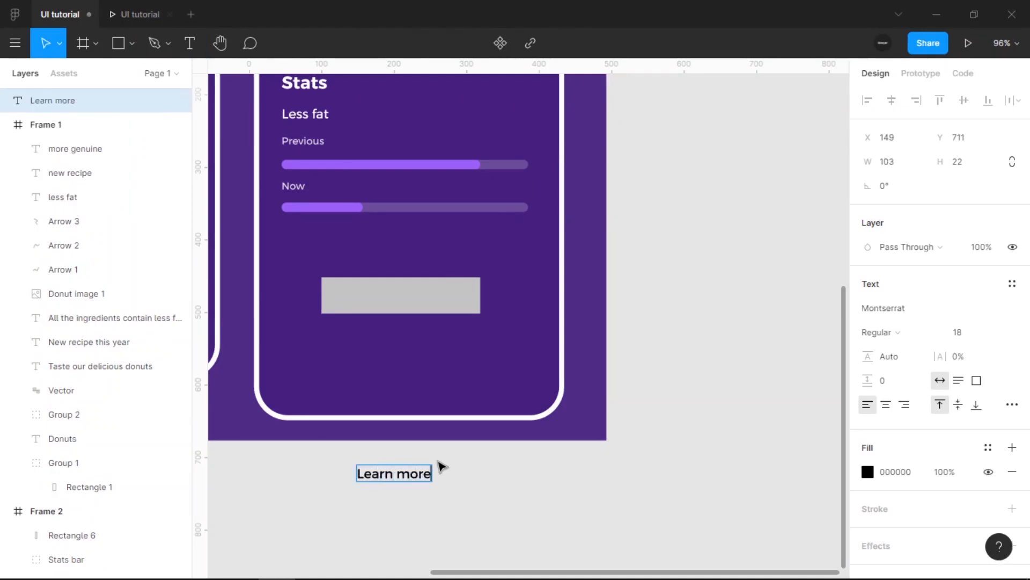
pyautogui.press('Escape')
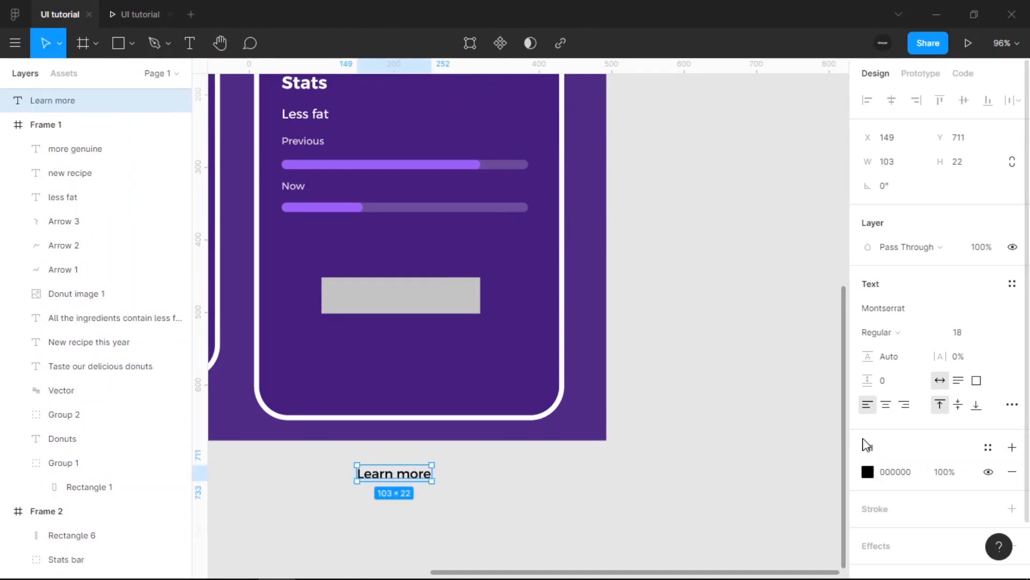
# Set the "Learn more" text to Bold with font size 20
pyautogui.click(895, 332)
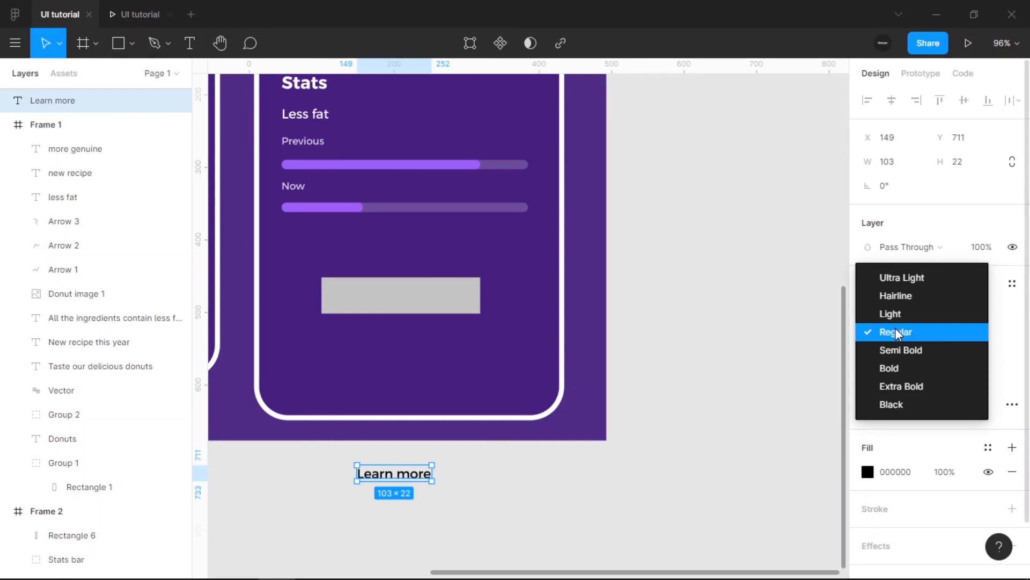
pyautogui.click(895, 368)
pyautogui.click(980, 336)
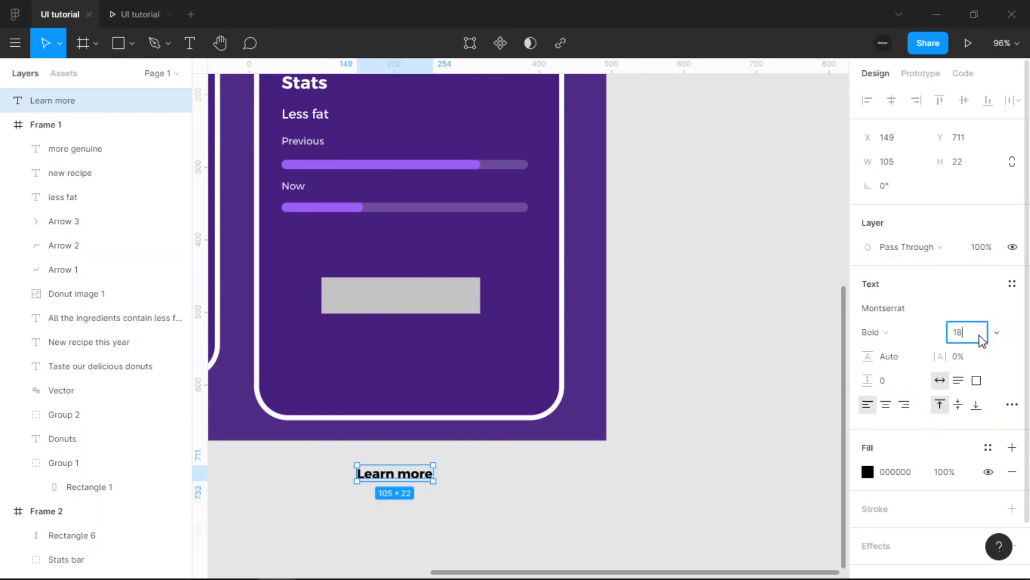
pyautogui.write('20')
pyautogui.press('Return')
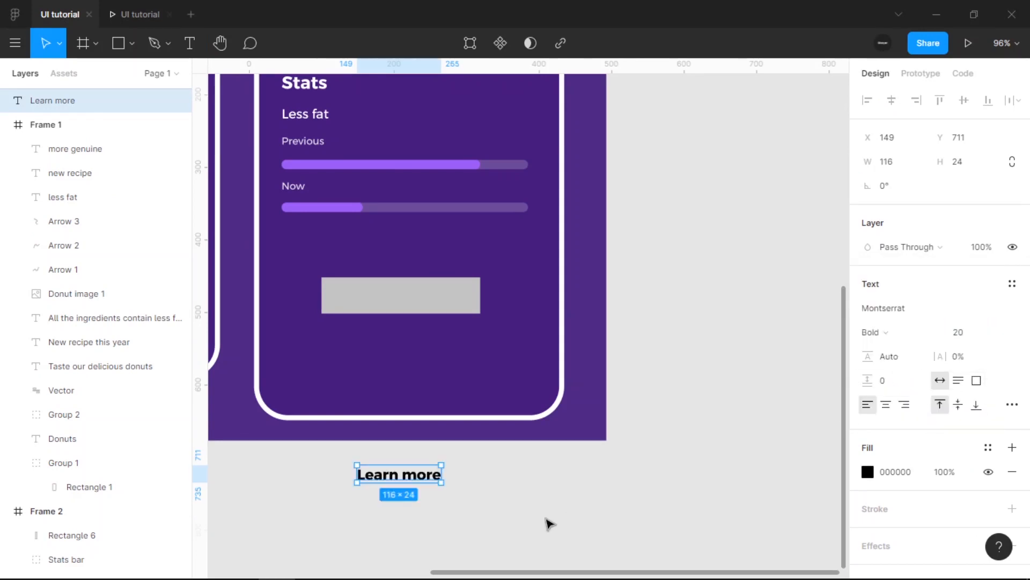
pyautogui.click(535, 513)
# Wrap the "Learn more" text in an auto layout frame and give the frame a white FFFFFF fill
pyautogui.click(386, 465)
pyautogui.hotkey('shift', 'a')
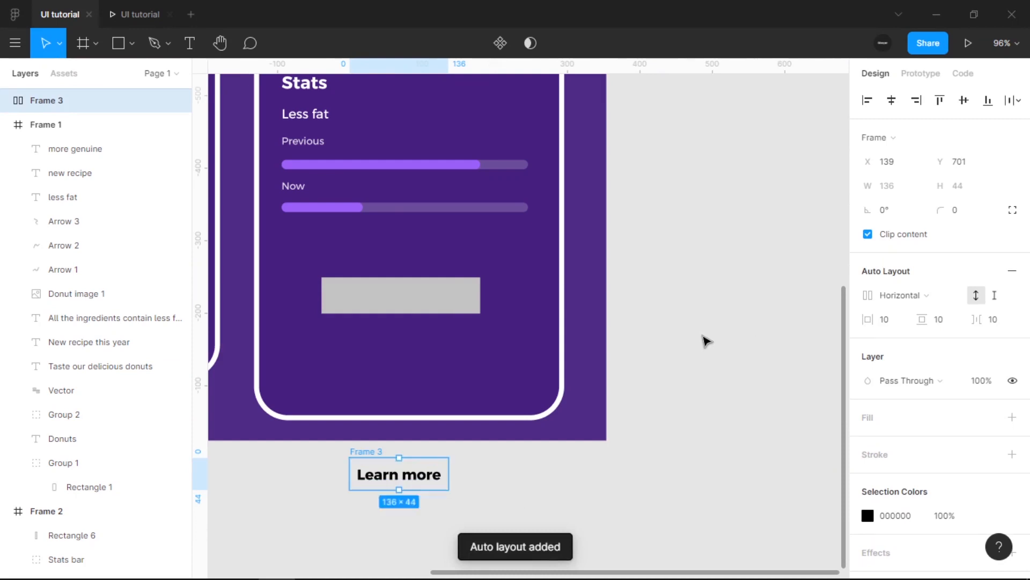
pyautogui.scroll(-2, 895, 333)
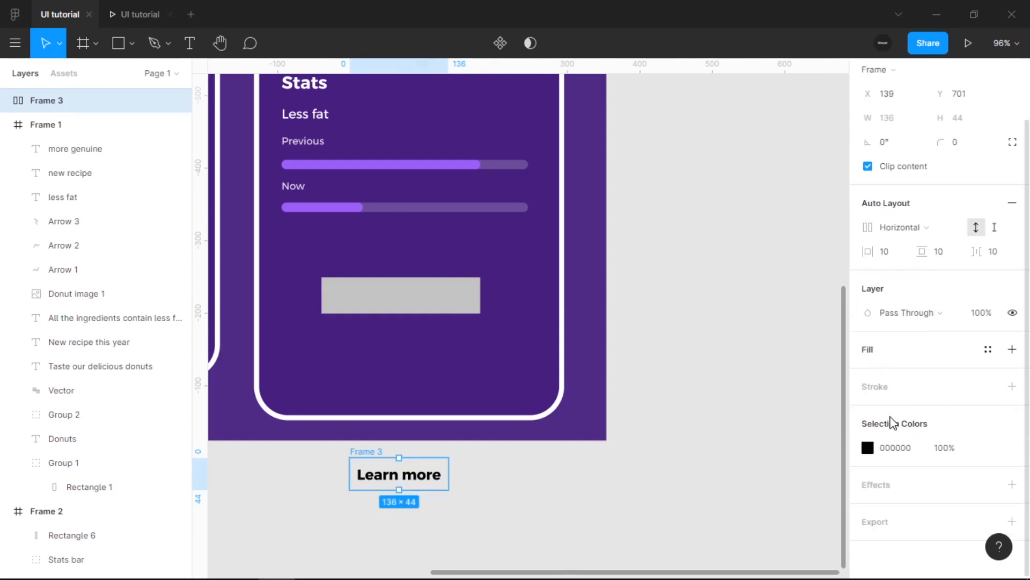
pyautogui.click(1012, 350)
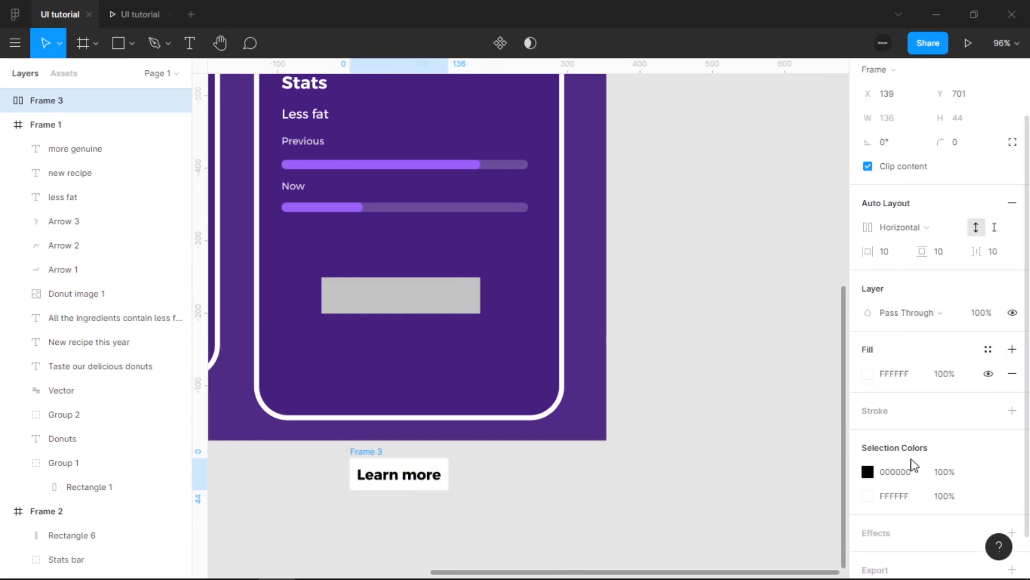
# Test the auto layout by appending "something" to the button text, and restore the text to "Learn more"
pyautogui.doubleClick(417, 474)
pyautogui.click(418, 471)
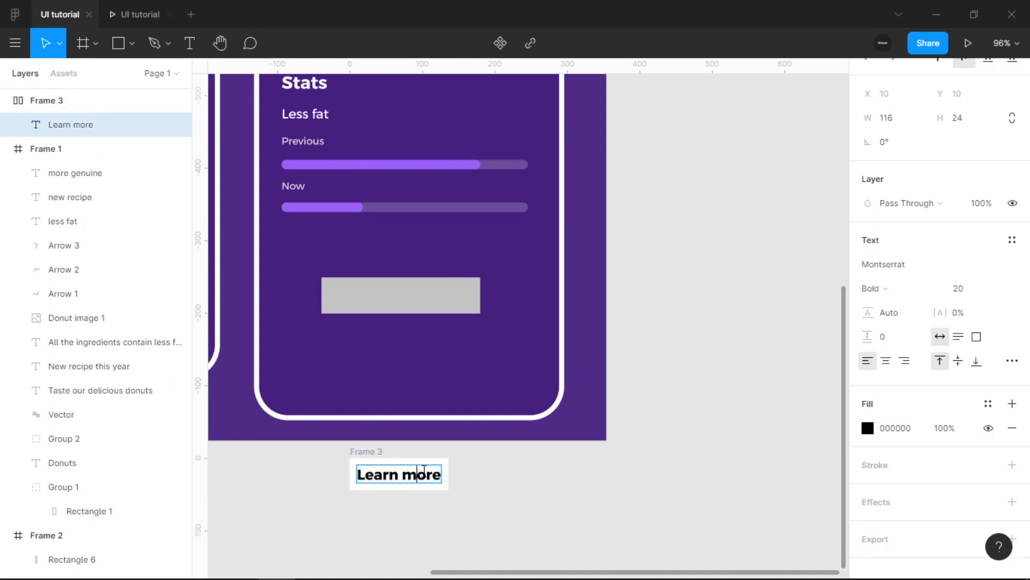
pyautogui.doubleClick(437, 472)
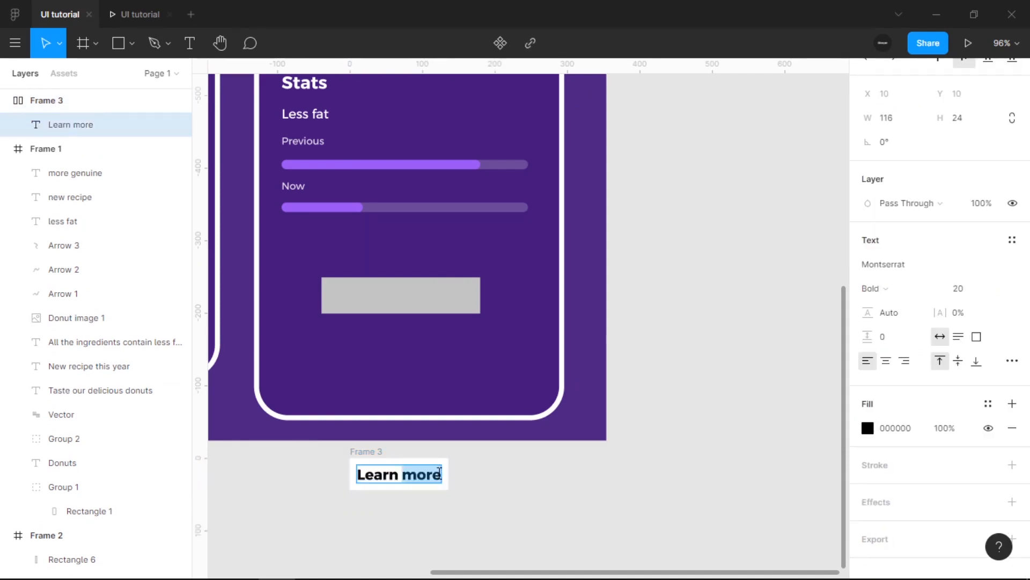
pyautogui.click(440, 472)
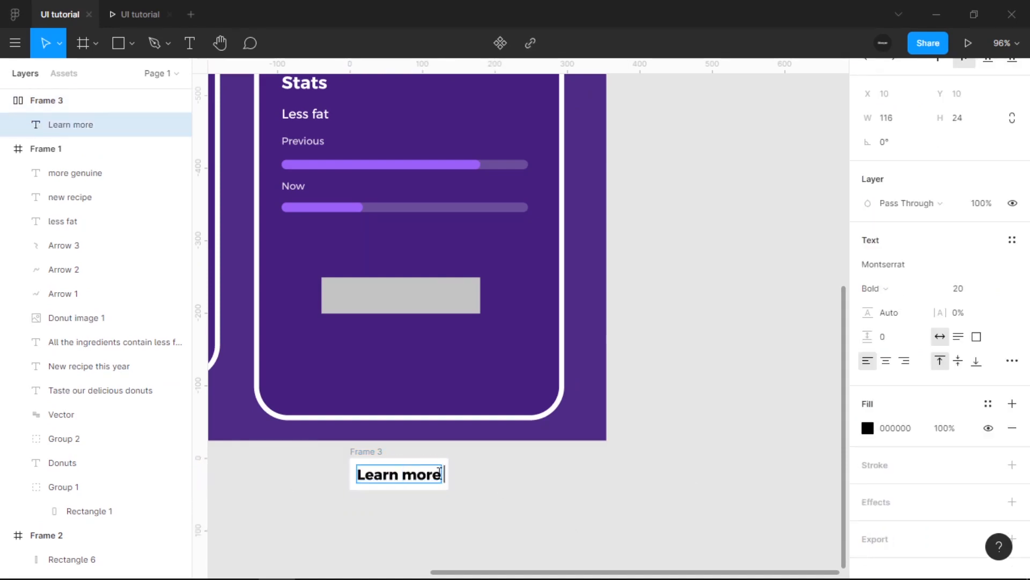
pyautogui.write('something mor')
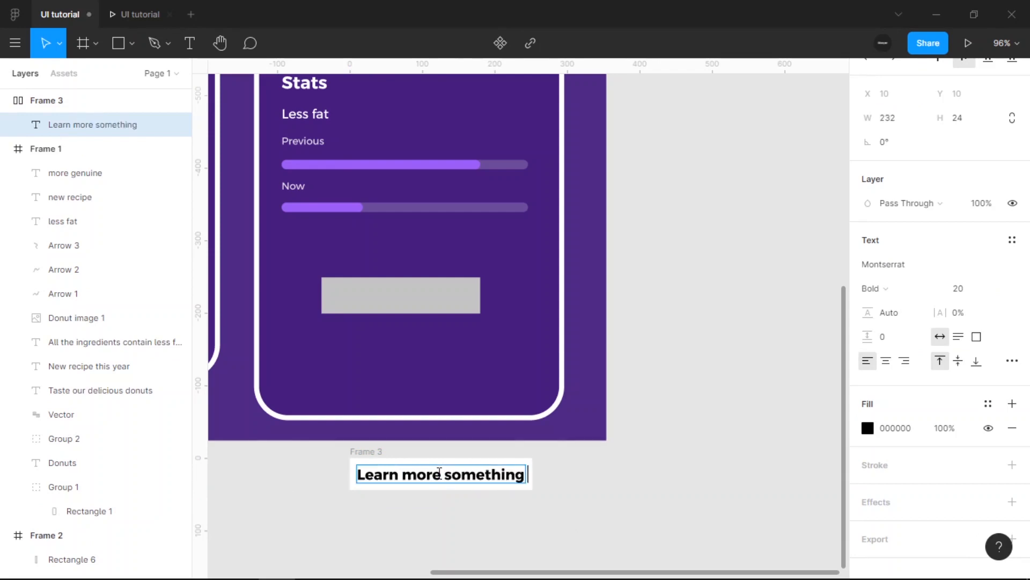
pyautogui.press('BackSpace')
pyautogui.press('BackSpace')
pyautogui.press('BackSpace')
pyautogui.press('BackSpace')
pyautogui.press('BackSpace')
pyautogui.press('BackSpace')
pyautogui.press('BackSpace')
pyautogui.press('BackSpace')
pyautogui.press('BackSpace')
pyautogui.press('BackSpace')
pyautogui.press('BackSpace')
pyautogui.press('BackSpace')
pyautogui.press('BackSpace')
pyautogui.press('BackSpace')
pyautogui.press('BackSpace')
pyautogui.press('BackSpace')
pyautogui.press('BackSpace')
pyautogui.press('BackSpace')
pyautogui.press('BackSpace')
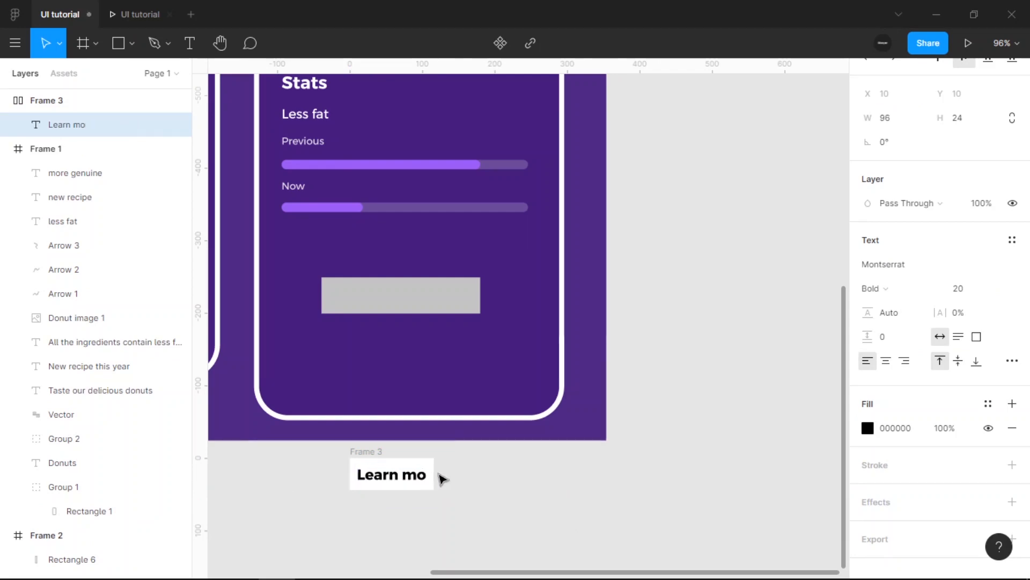
pyautogui.write('more')
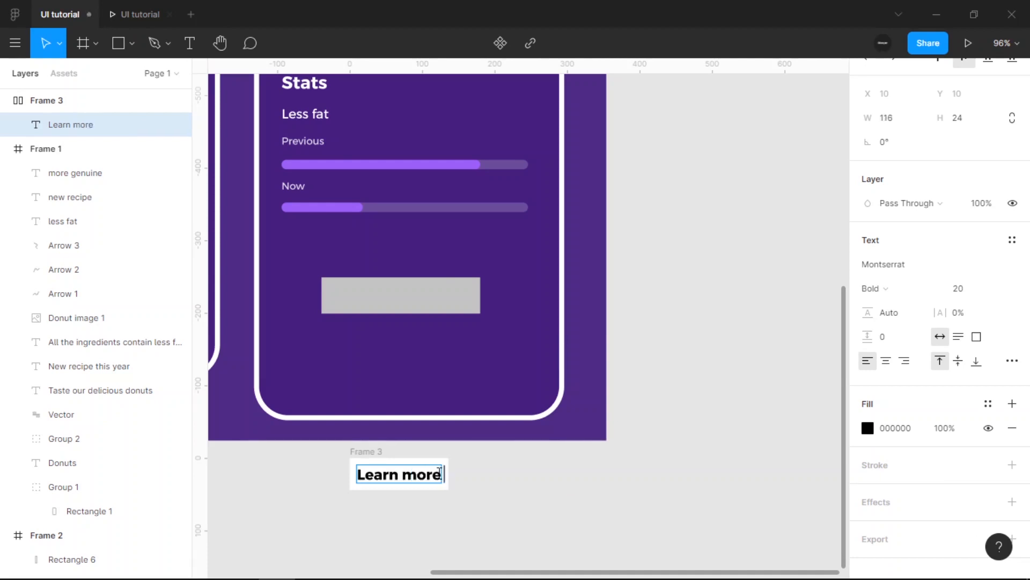
pyautogui.press('Escape')
# Nest the "Learn more" frame inside Frame 2, place it over the grey rectangle below the progress bars, and delete that rectangle
pyautogui.scroll(5, 424, 480)
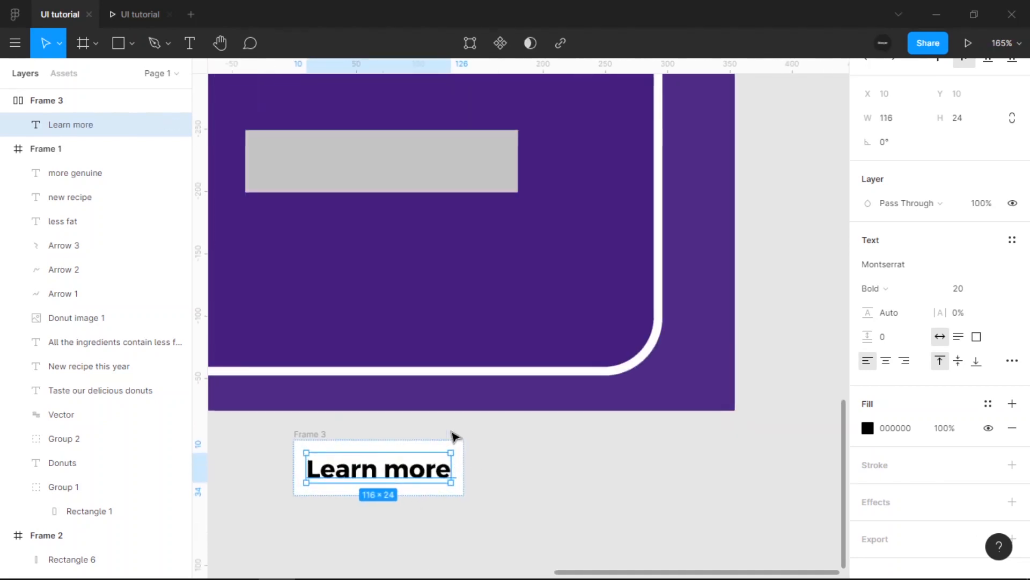
pyautogui.click(434, 450)
pyautogui.moveTo(93, 108); pyautogui.dragTo(53, 548)
pyautogui.moveTo(52, 547); pyautogui.dragTo(51, 547)
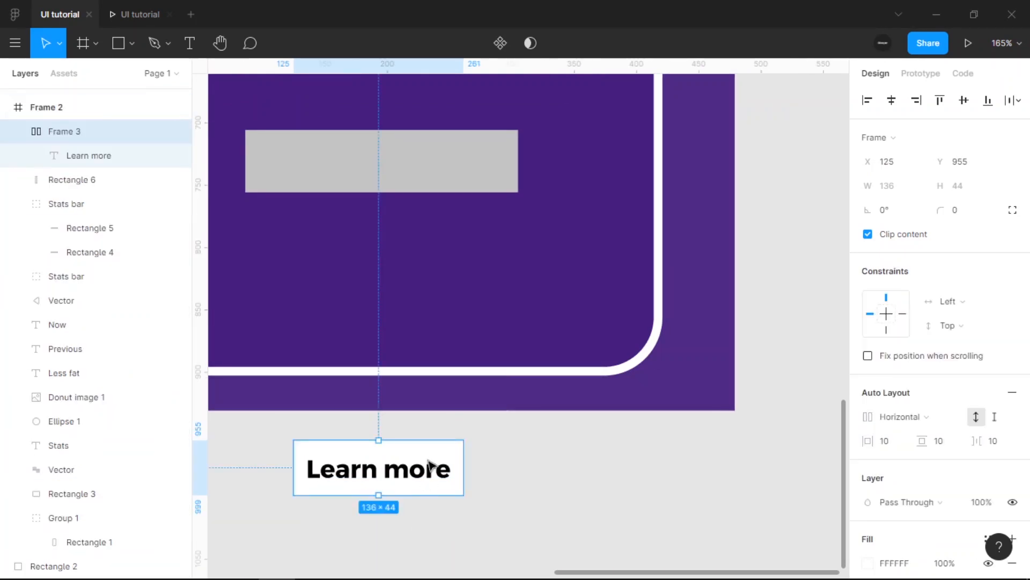
pyautogui.moveTo(428, 463); pyautogui.dragTo(478, 175)
pyautogui.click(494, 177)
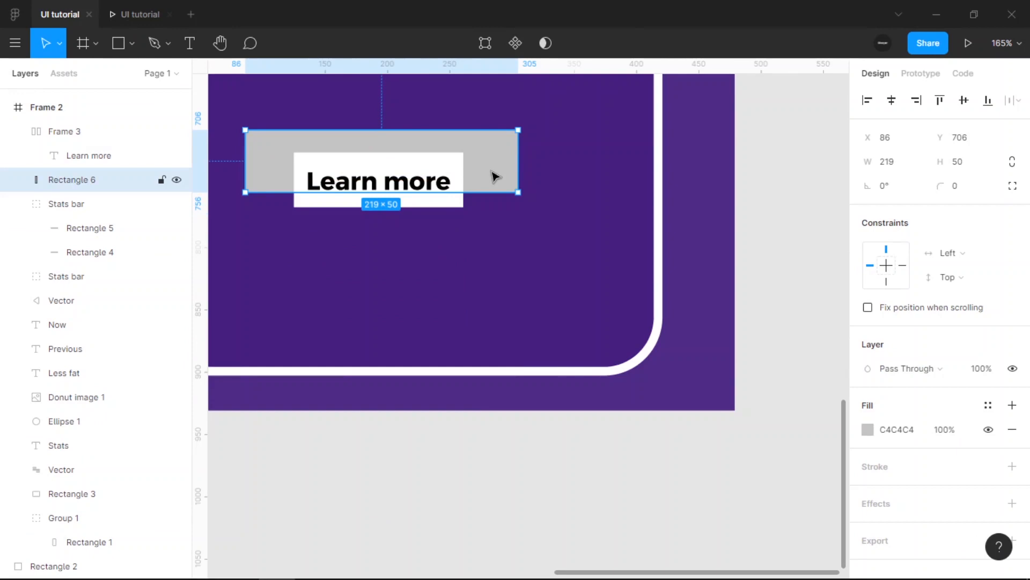
pyautogui.press('Delete')
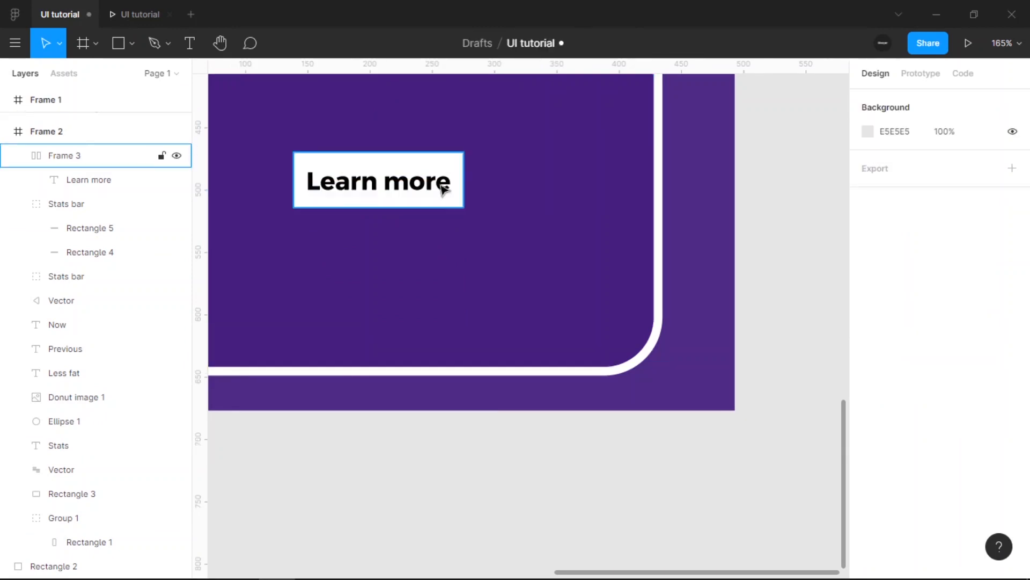
# Centre the "Learn more" button horizontally below the progress bars, at X 139 and Y 722
pyautogui.scroll(-5, 440, 188)
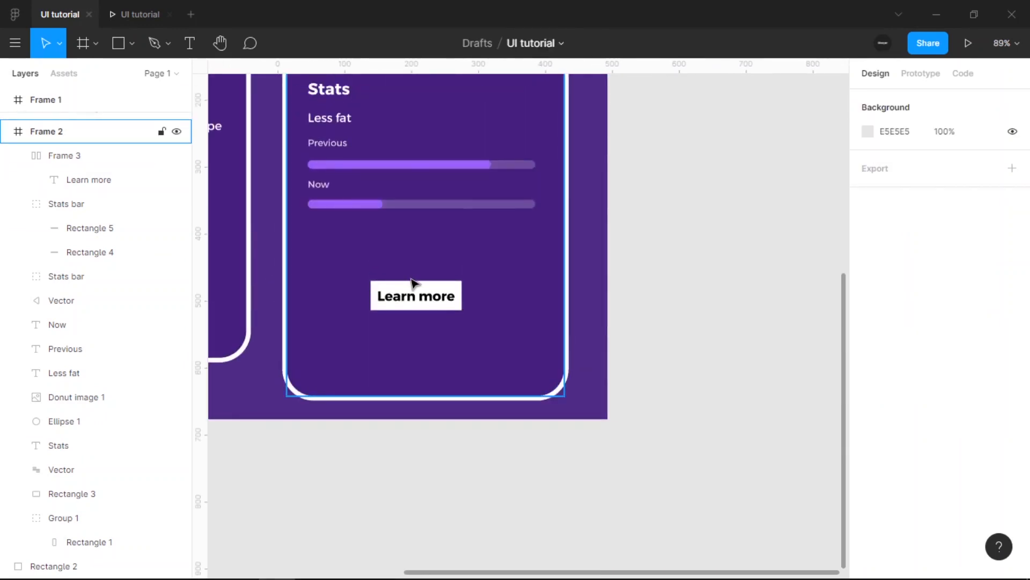
pyautogui.click(413, 282)
pyautogui.scroll(1, 415, 290)
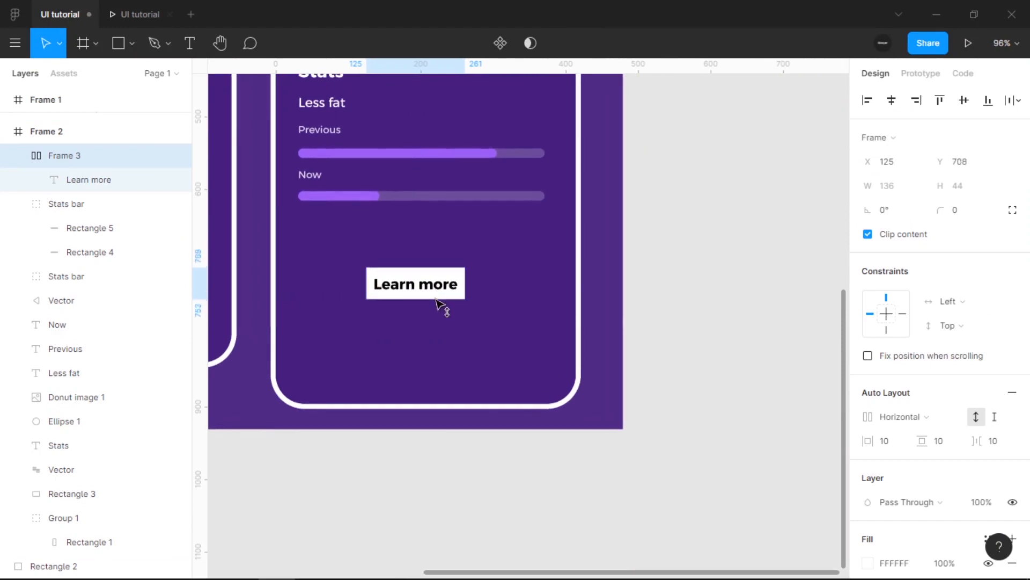
pyautogui.moveTo(440, 304); pyautogui.dragTo(447, 316)
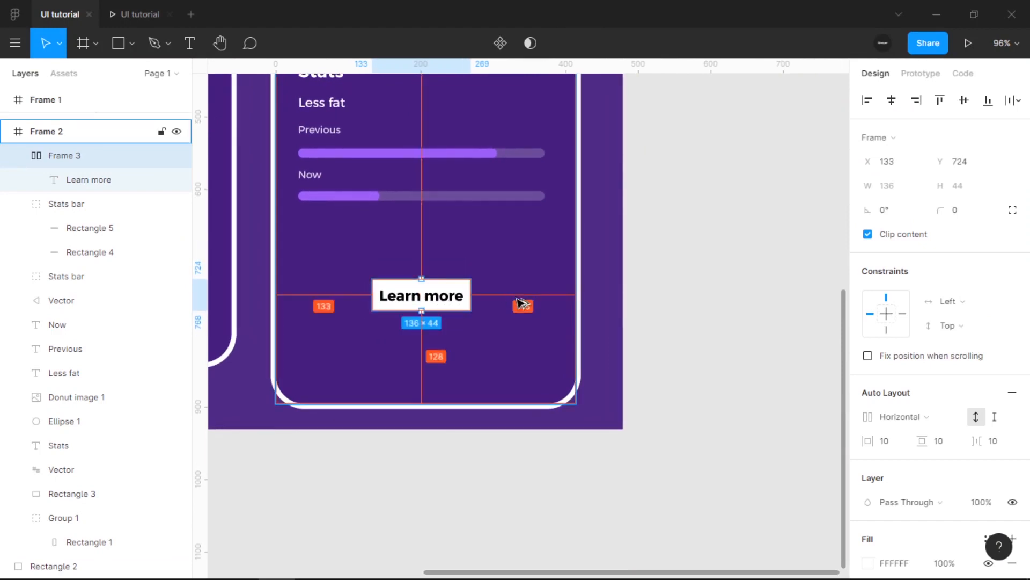
pyautogui.press('Right')
pyautogui.press('Right')
pyautogui.press('Right')
pyautogui.press('Right')
pyautogui.press('Right')
pyautogui.press('Right')
pyautogui.press('Right')
pyautogui.press('Right')
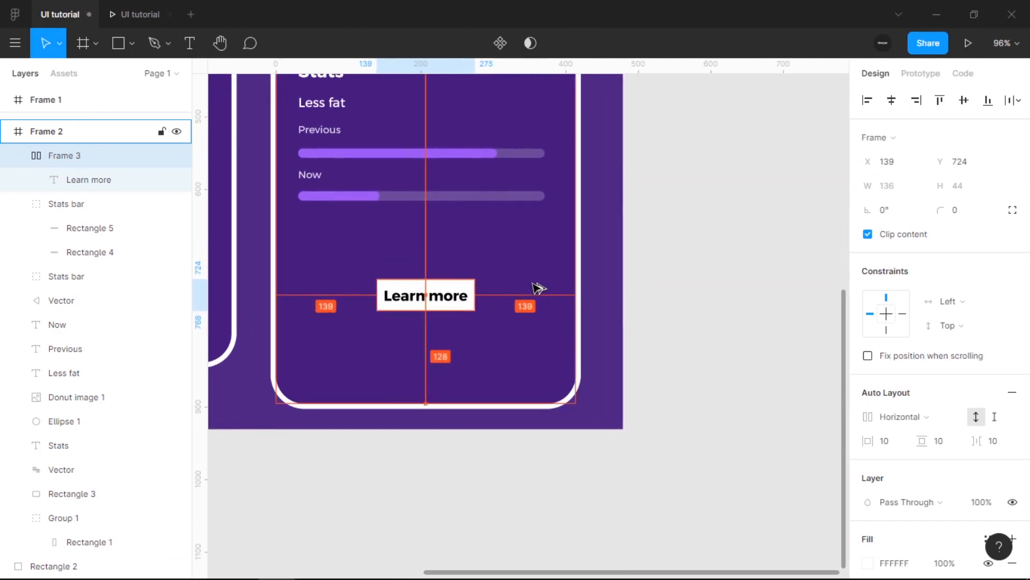
pyautogui.press('Left')
pyautogui.press('Left')
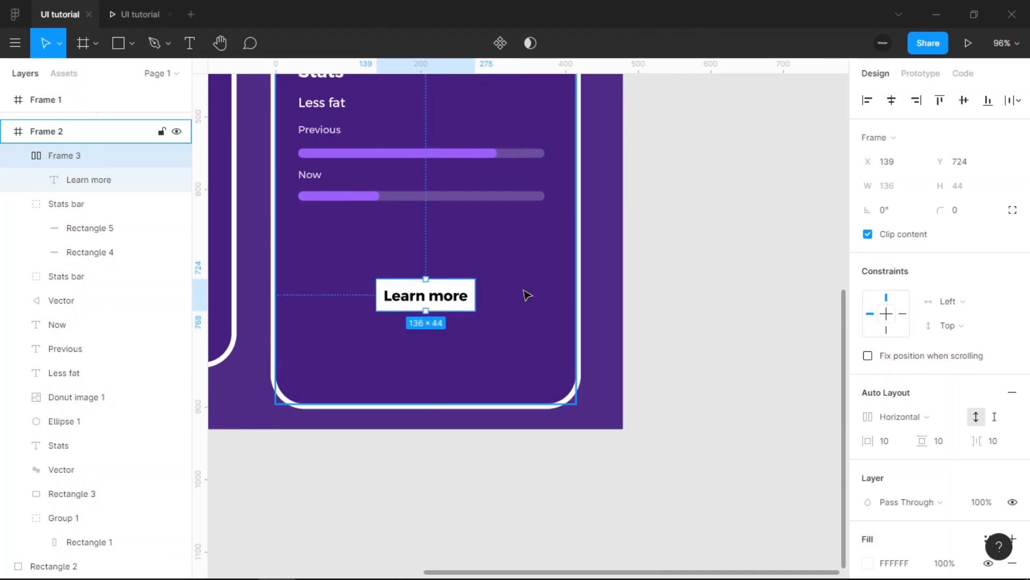
pyautogui.press('Up')
pyautogui.press('Up')
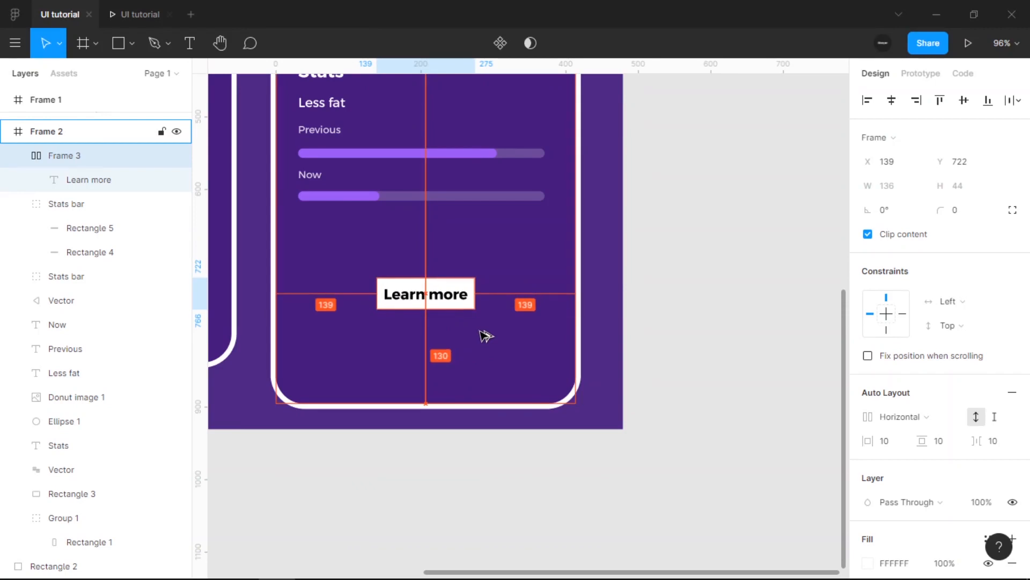
# Change the button's black text colour to white FFFFFF
pyautogui.scroll(-2, 895, 382)
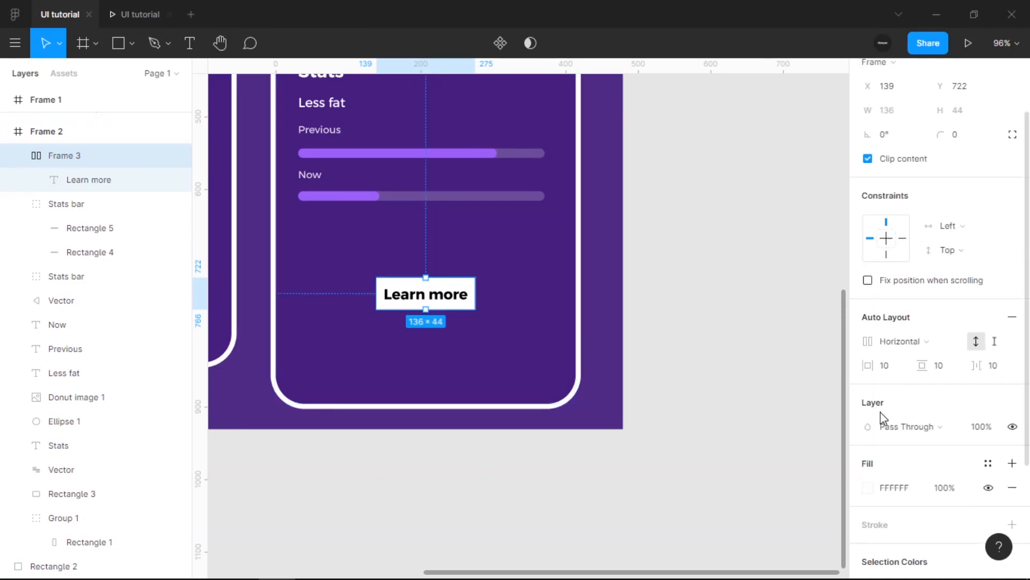
pyautogui.scroll(-4, 872, 475)
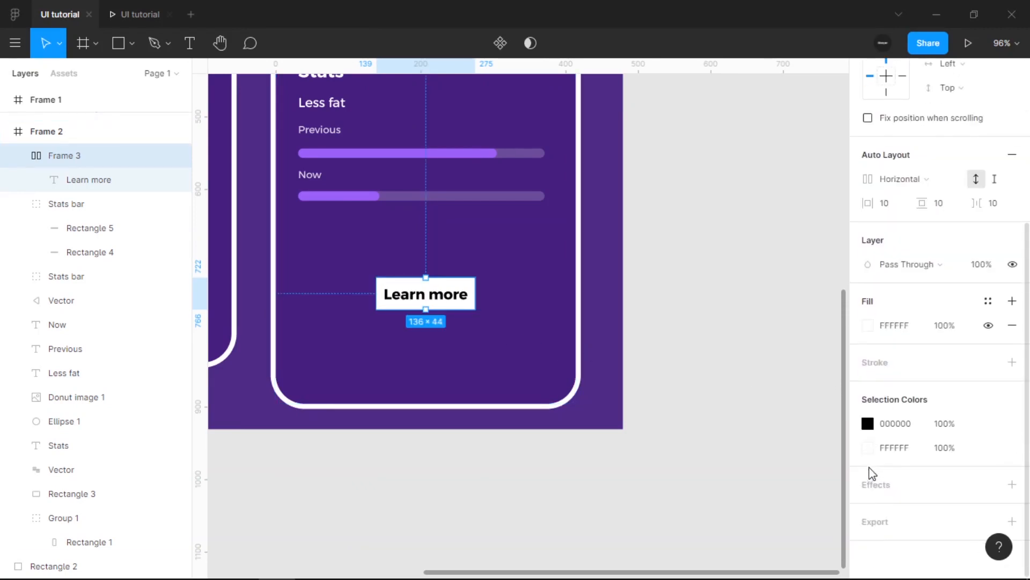
pyautogui.click(868, 425)
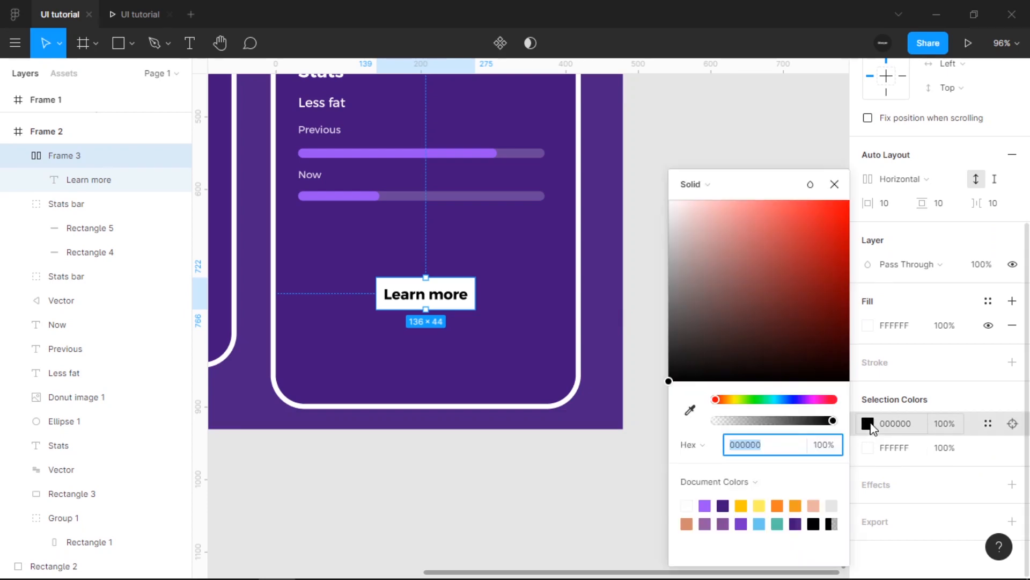
pyautogui.moveTo(725, 253); pyautogui.dragTo(647, 161)
pyautogui.click(837, 187)
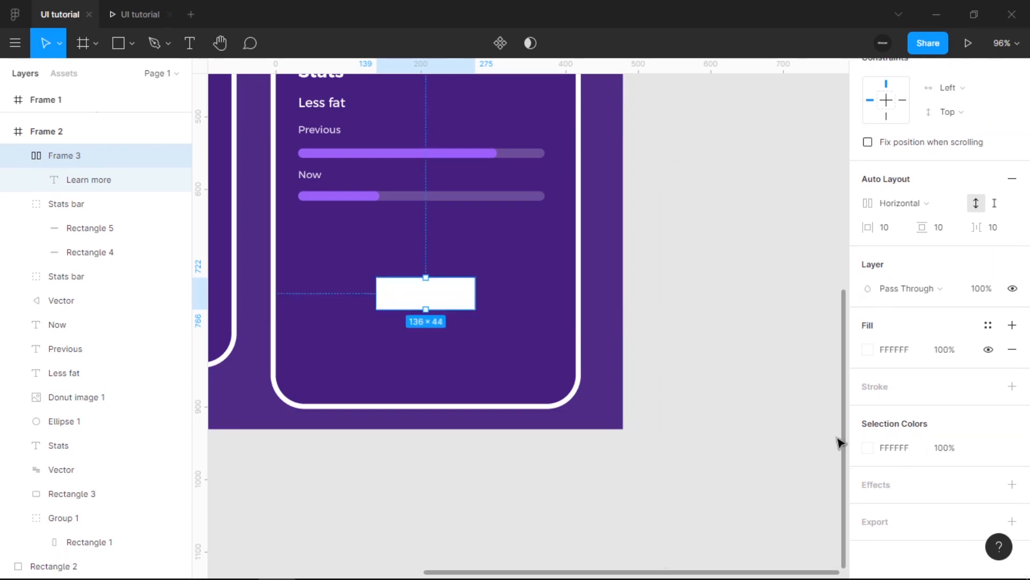
# Set the fill of the "Learn more" button frame to purple 7522DF
pyautogui.doubleClick(453, 295)
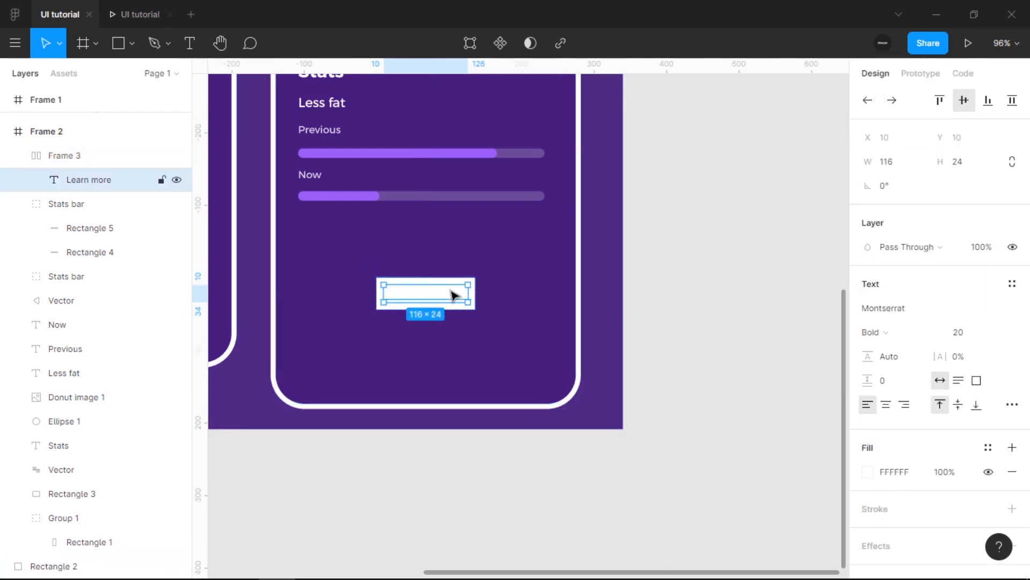
pyautogui.scroll(5, 453, 294)
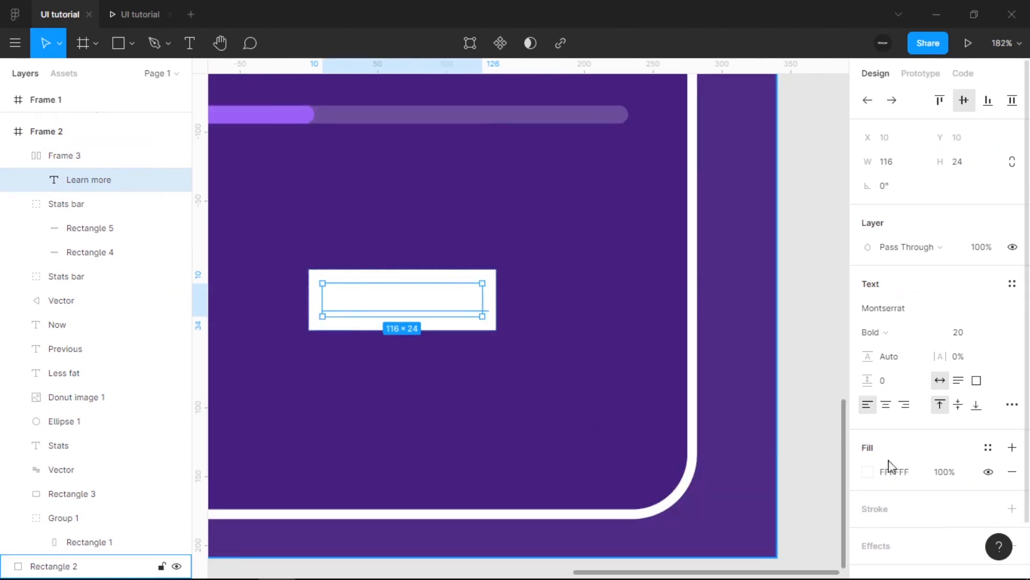
pyautogui.click(92, 157)
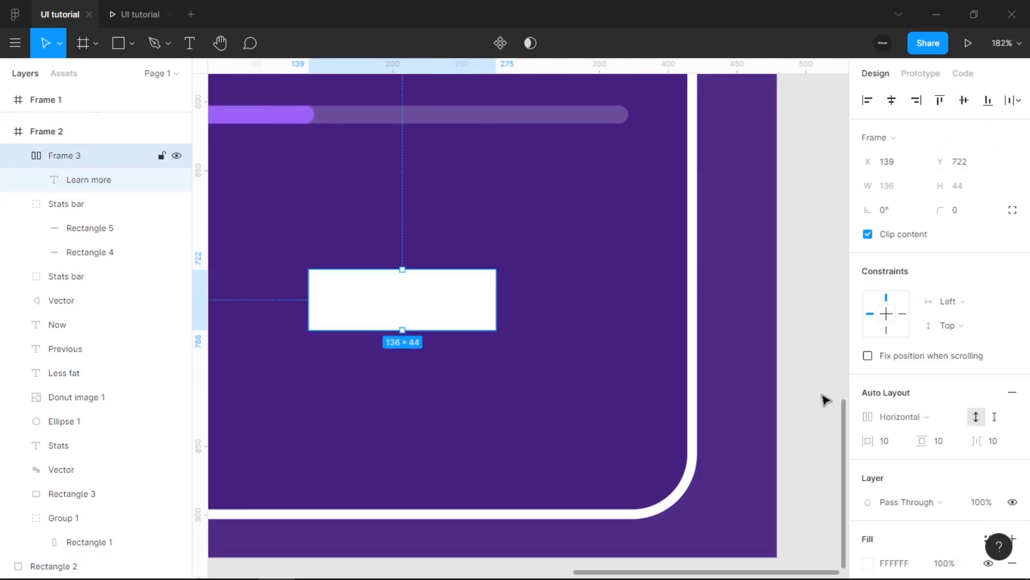
pyautogui.scroll(-4, 891, 437)
pyautogui.click(867, 350)
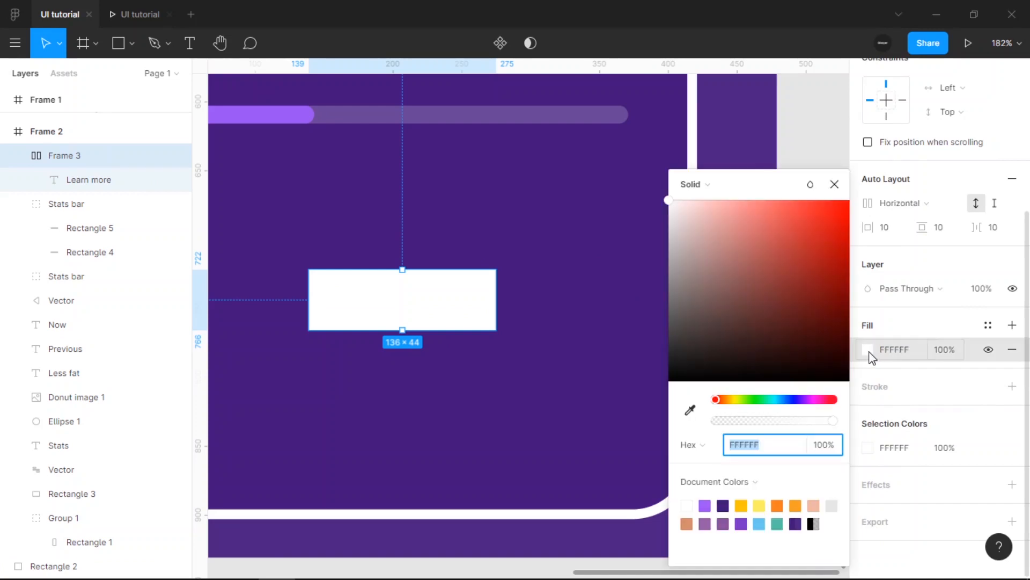
pyautogui.click(776, 329)
pyautogui.moveTo(660, 351); pyautogui.dragTo(661, 345)
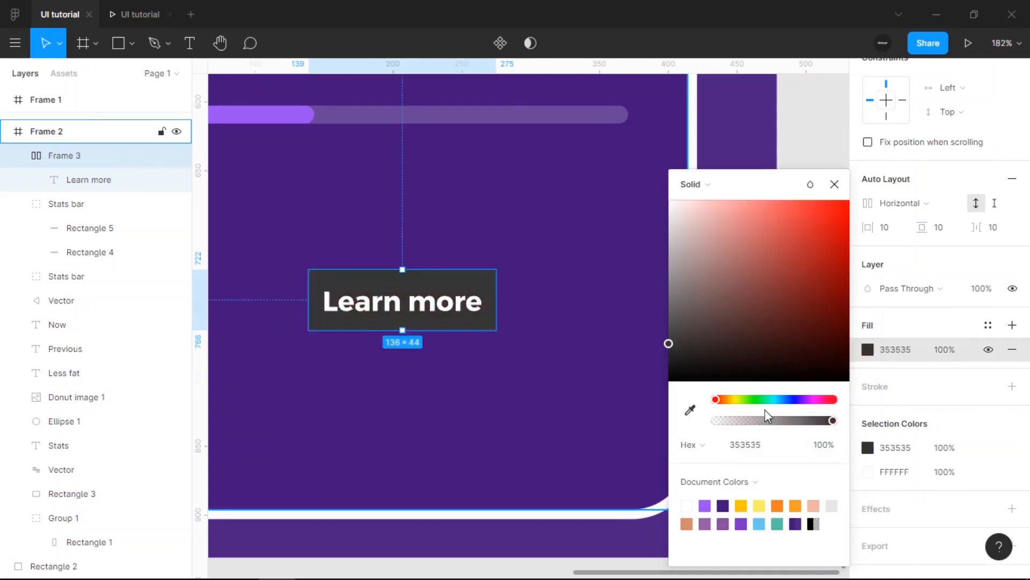
pyautogui.click(723, 505)
pyautogui.moveTo(807, 263); pyautogui.dragTo(822, 227)
pyautogui.click(835, 184)
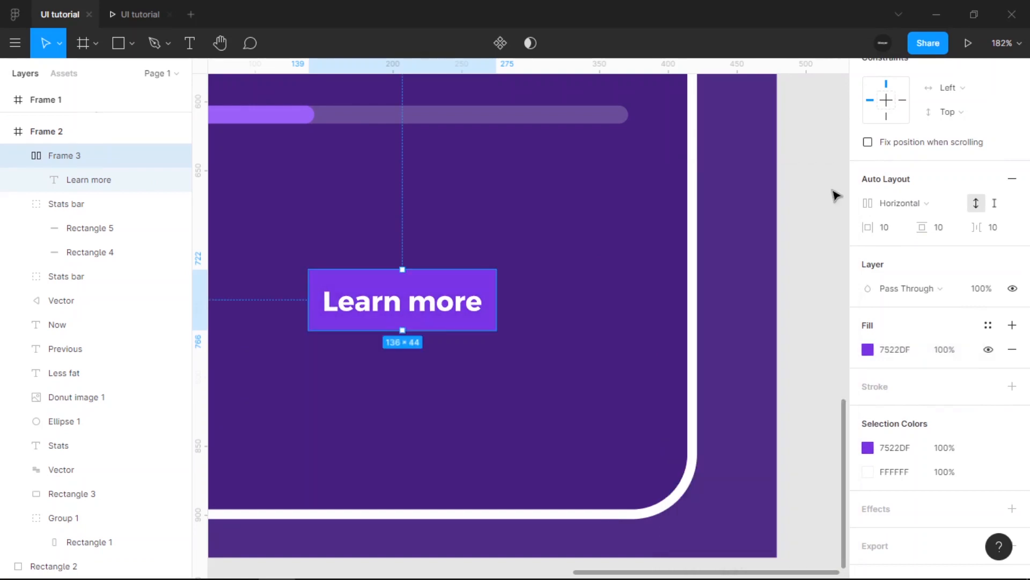
# Set the corner radius of the "Learn more" button frame to 6
pyautogui.scroll(-1, 944, 186)
pyautogui.scroll(3, 944, 188)
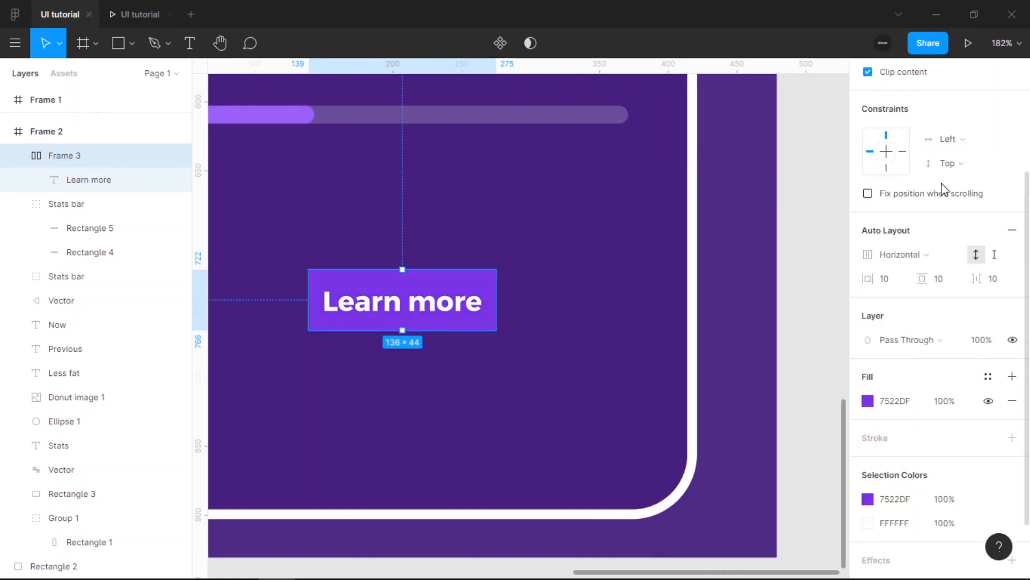
pyautogui.scroll(3, 945, 189)
pyautogui.click(966, 217)
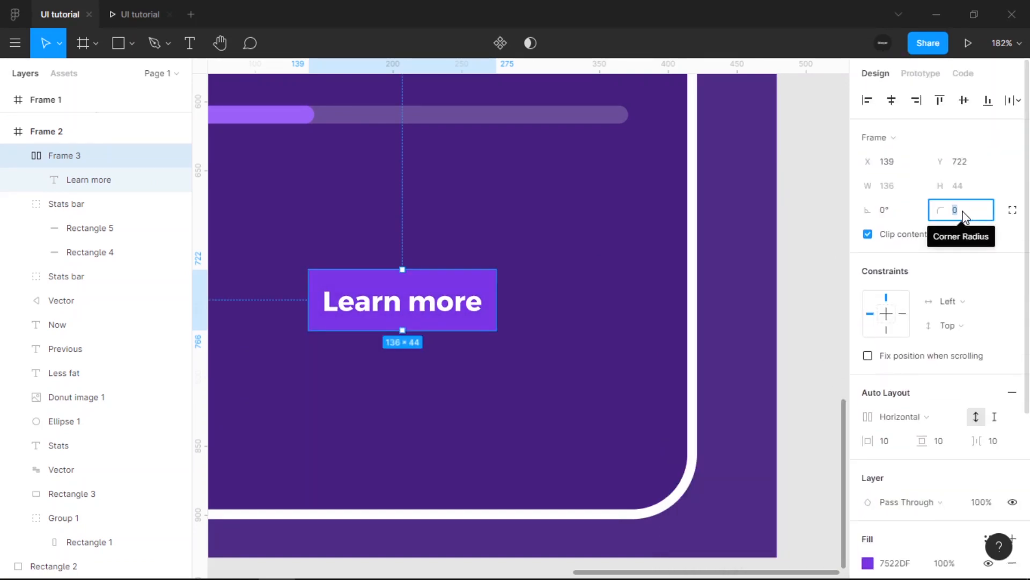
pyautogui.write('6')
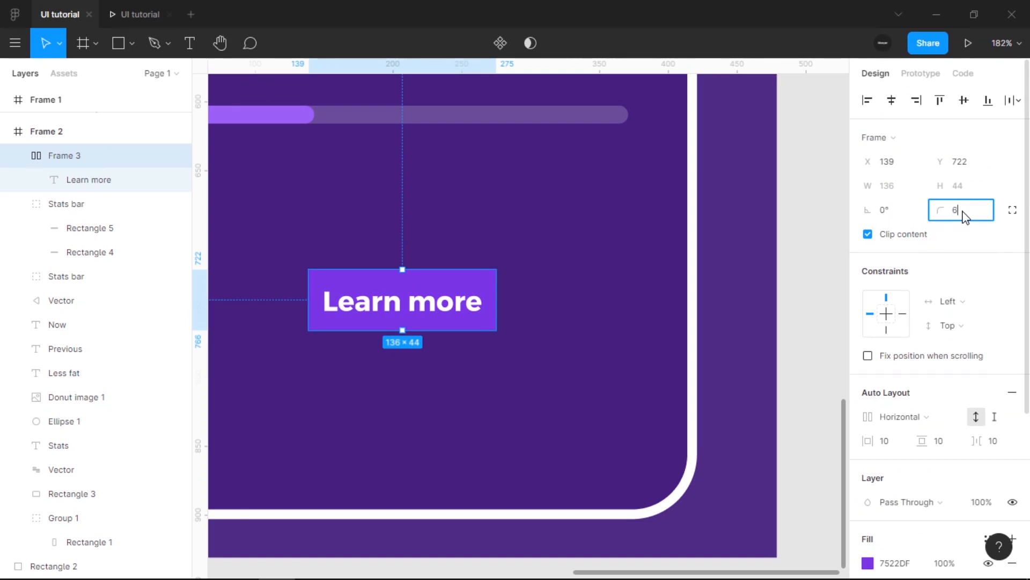
pyautogui.press('Return')
# Move the Stats heading, the Less fat, Previous and Now labels and both progress bars down together by about 20 px
pyautogui.scroll(-5, 777, 292)
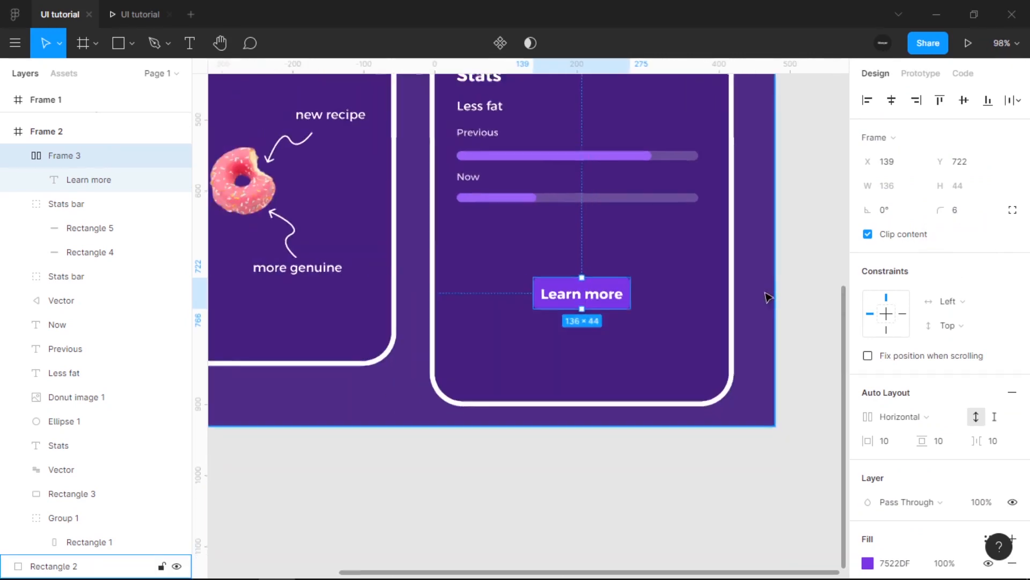
pyautogui.scroll(-1, 767, 298)
pyautogui.scroll(3, 621, 448)
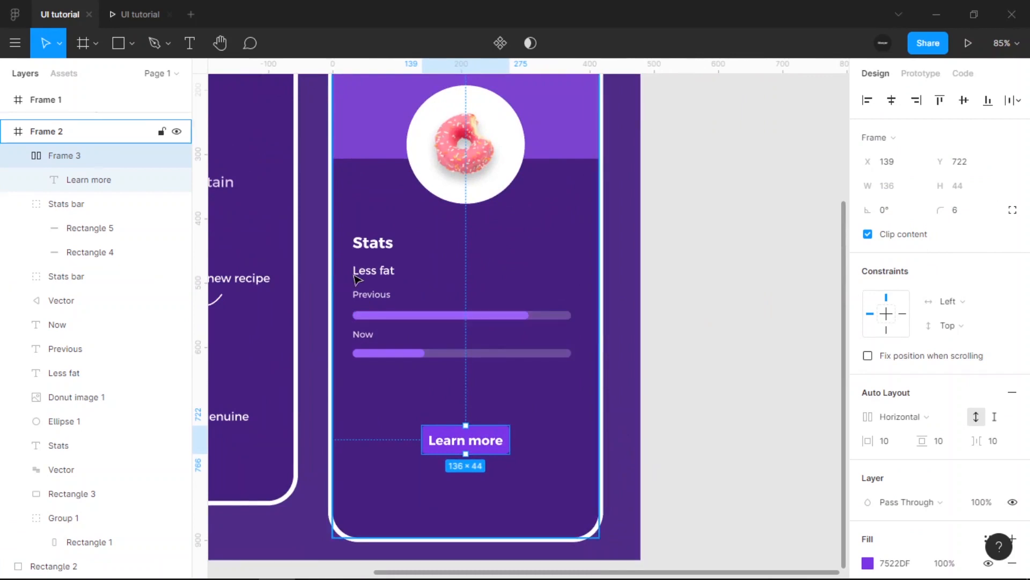
pyautogui.click(58, 445)
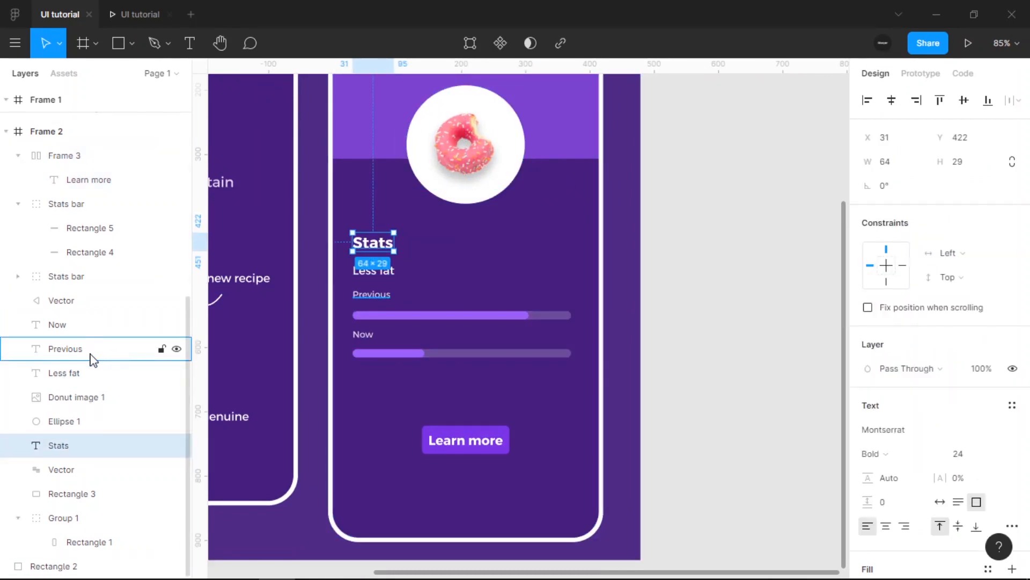
pyautogui.keyDown('shift'); pyautogui.click(59, 372); pyautogui.keyUp('shift')
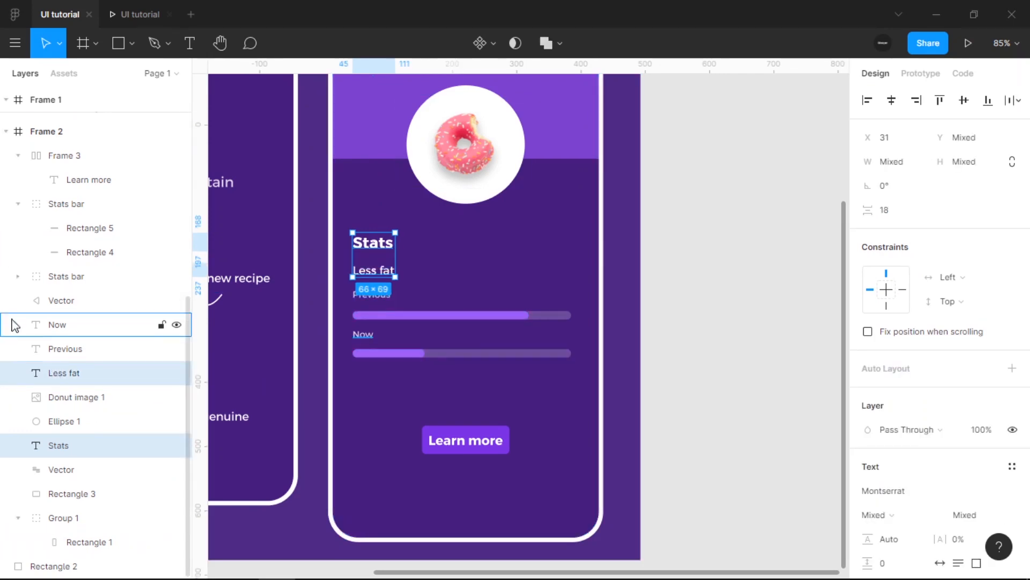
pyautogui.keyDown('shift'); pyautogui.click(81, 354); pyautogui.keyUp('shift')
pyautogui.keyDown('shift'); pyautogui.click(120, 324); pyautogui.keyUp('shift')
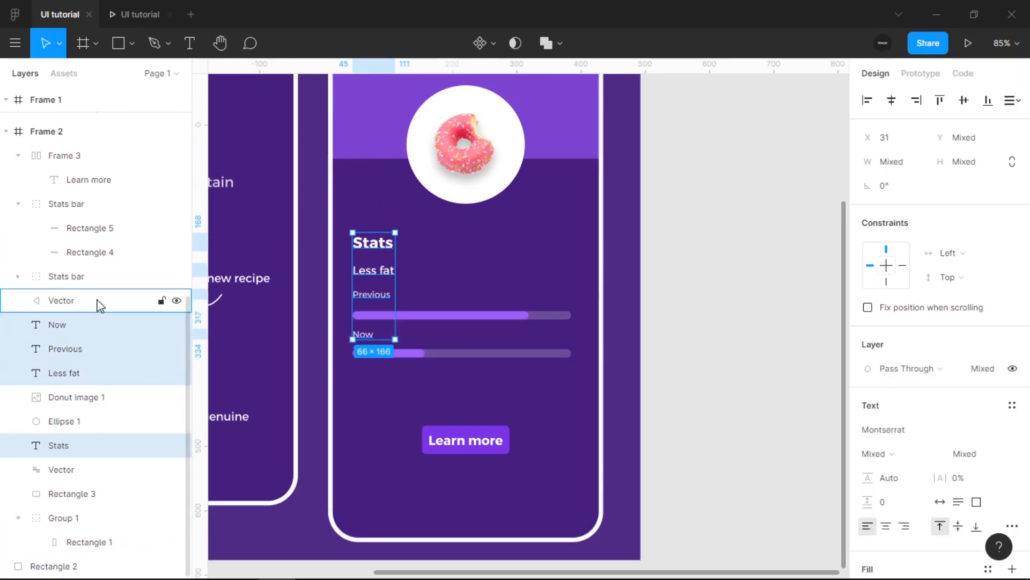
pyautogui.keyDown('shift'); pyautogui.click(102, 276); pyautogui.keyUp('shift')
pyautogui.keyDown('shift'); pyautogui.click(102, 203); pyautogui.keyUp('shift')
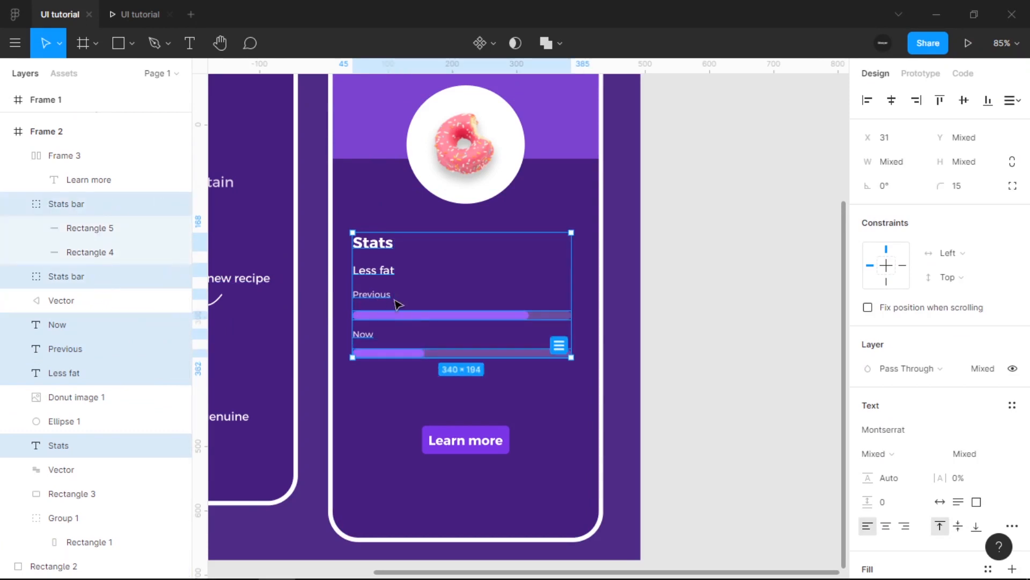
pyautogui.moveTo(399, 305)
pyautogui.mouseDown()
pyautogui.moveTo(400, 333)
pyautogui.moveTo(385, 330)
pyautogui.moveTo(394, 325)
pyautogui.mouseUp()
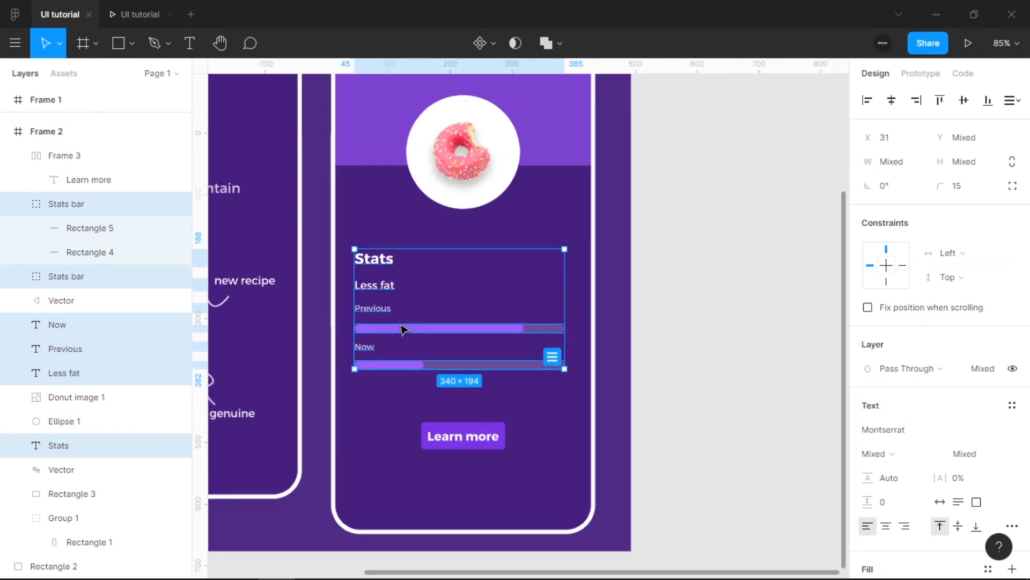
pyautogui.scroll(-5, 403, 329)
pyautogui.click(570, 422)
pyautogui.moveTo(572, 423); pyautogui.dragTo(636, 427)
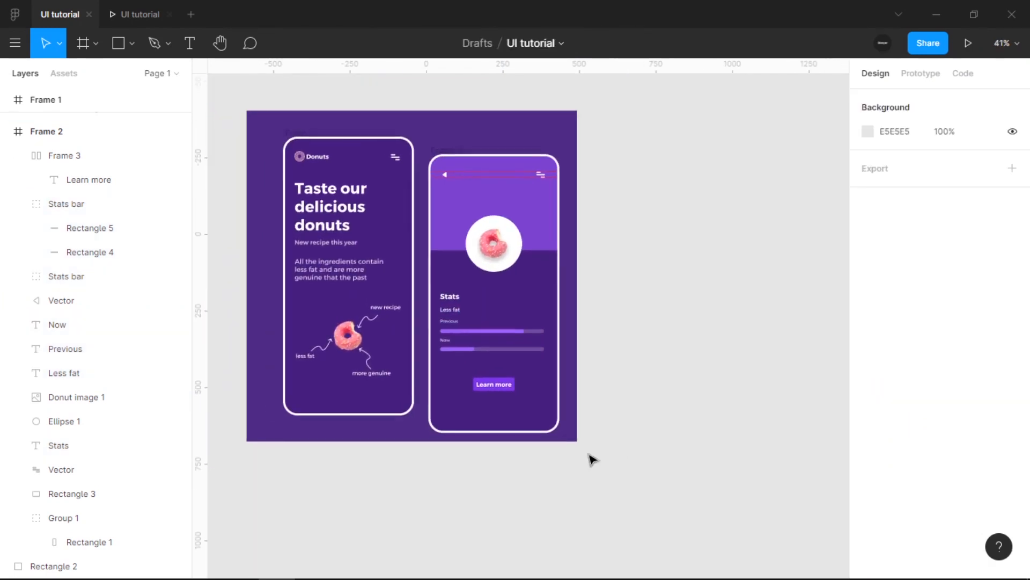
# Present the prototype starting from Frame 1, with the screen scaled to fit
pyautogui.click(534, 120)
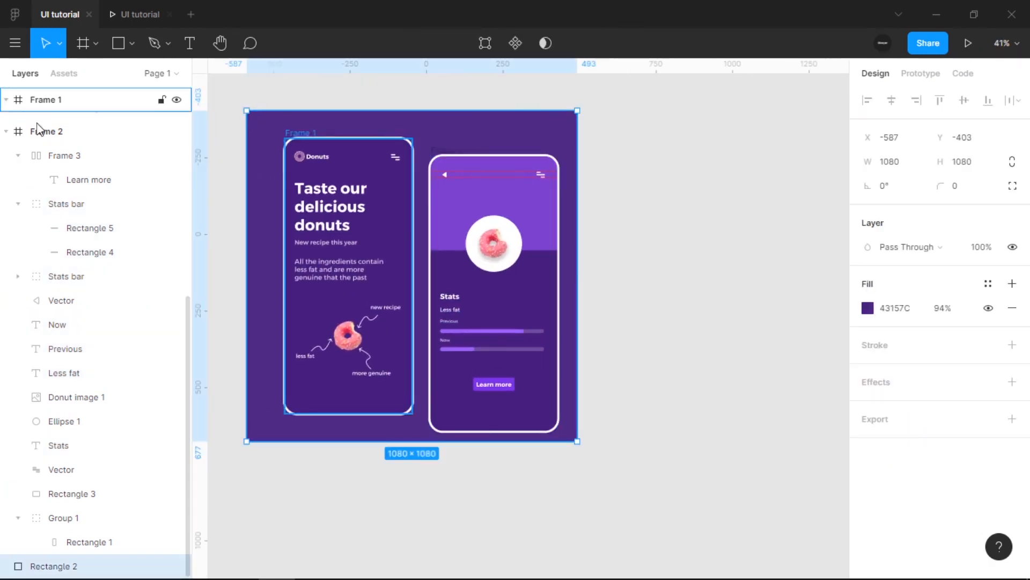
pyautogui.click(37, 101)
pyautogui.click(968, 43)
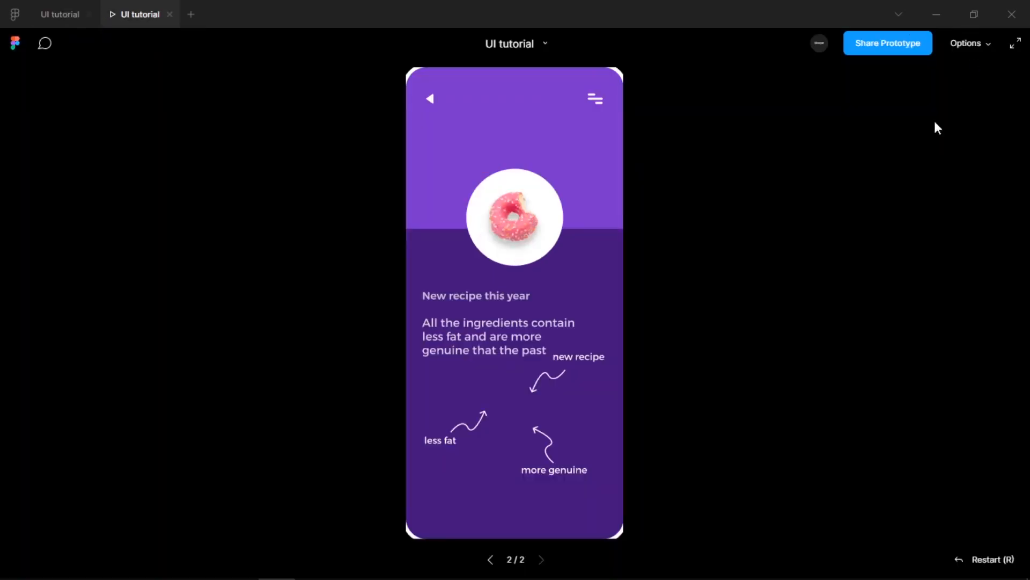
pyautogui.press('z')
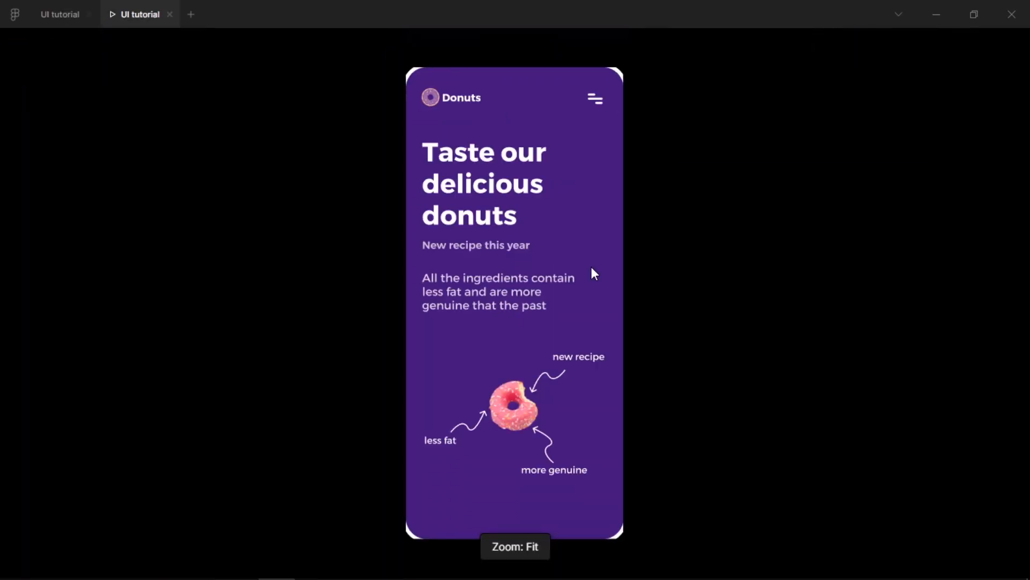
# Test the transitions between the two screens repeatedly via the donut and the back arrow, and return to the design file
pyautogui.click(520, 410)
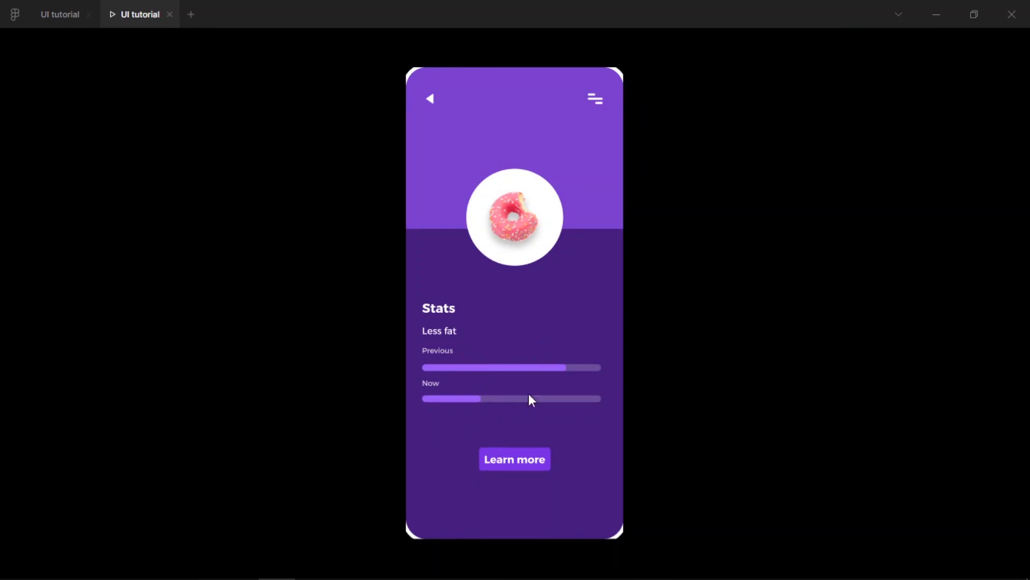
pyautogui.click(430, 100)
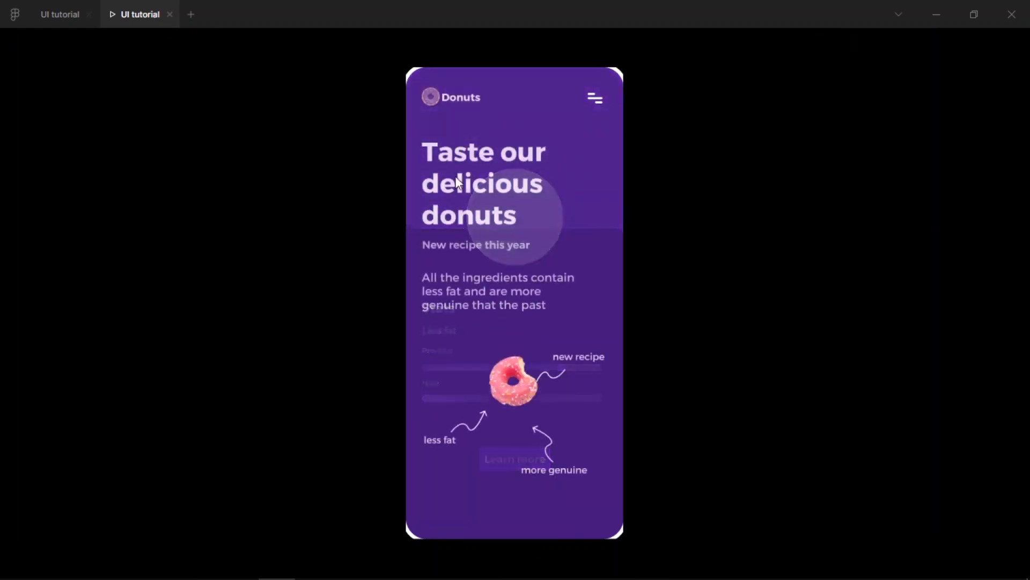
pyautogui.click(513, 414)
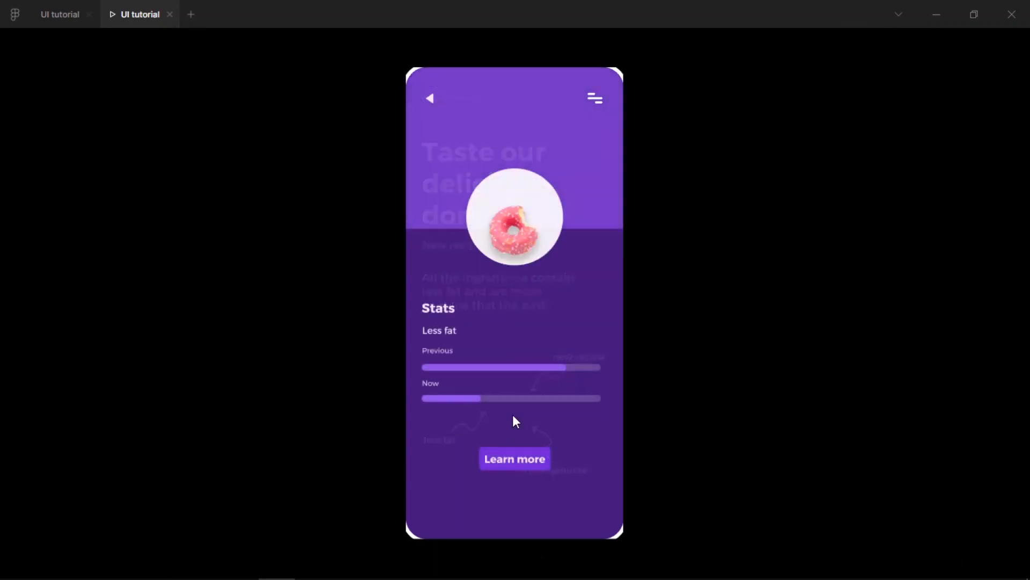
pyautogui.click(432, 105)
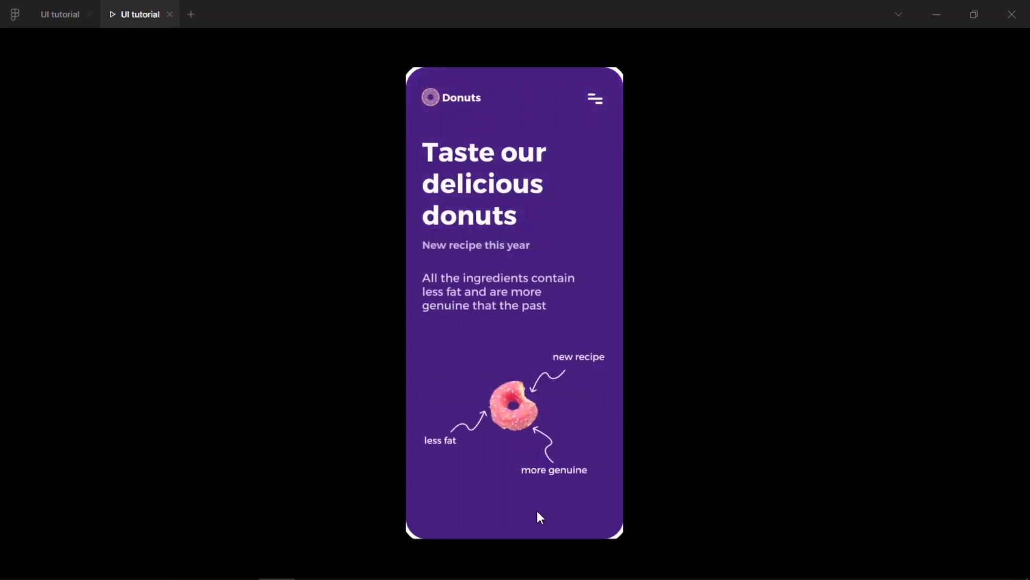
pyautogui.click(526, 419)
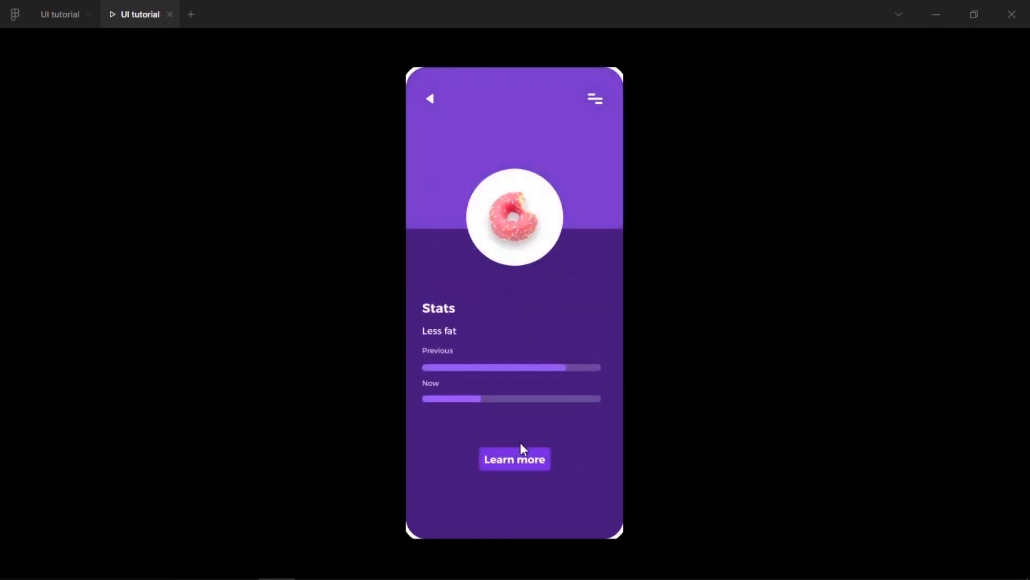
pyautogui.click(430, 102)
pyautogui.click(50, 6)
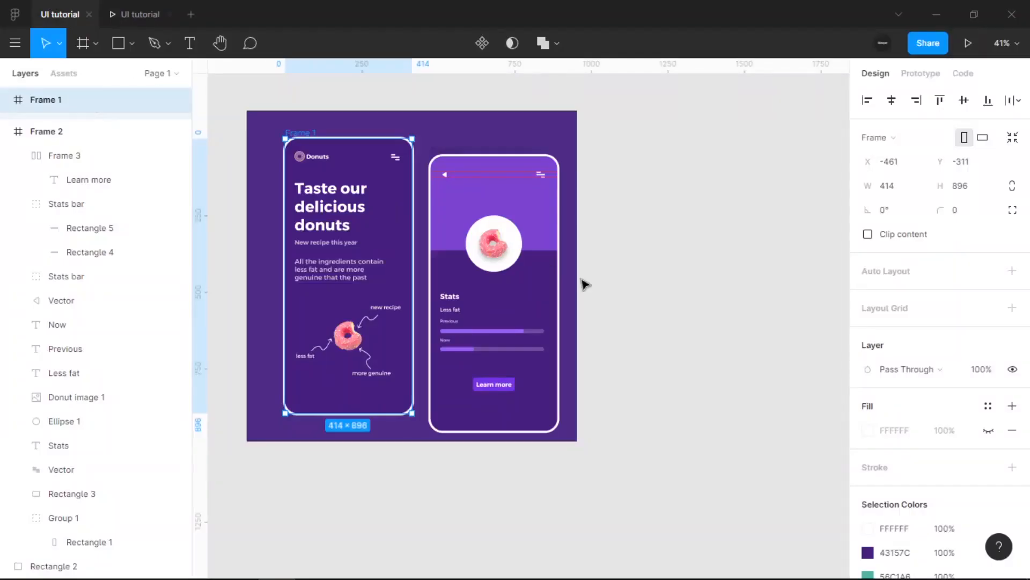
pyautogui.scroll(-3, 564, 271)
pyautogui.click(612, 361)
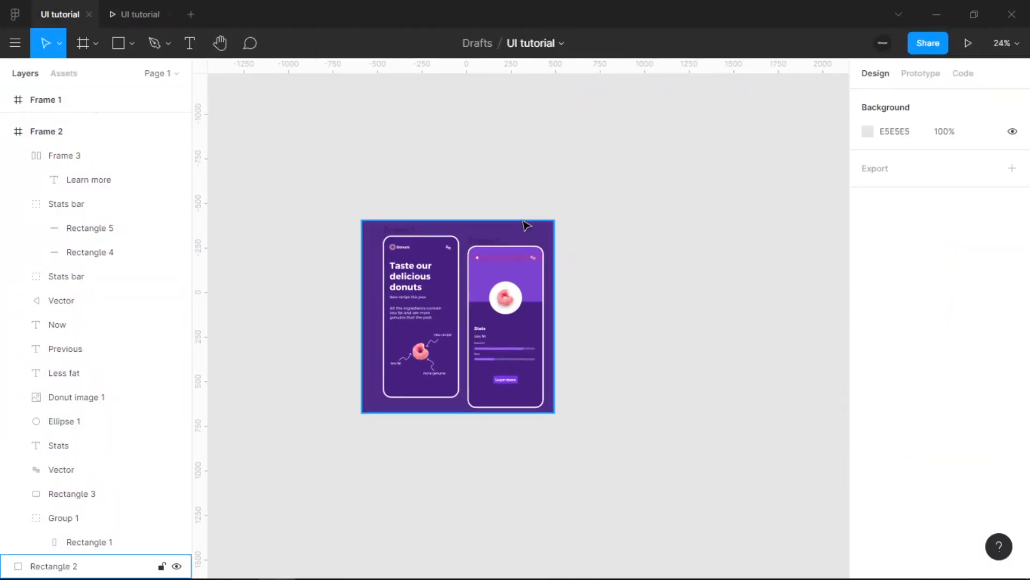
pyautogui.click(526, 225)
pyautogui.click(658, 237)
pyautogui.scroll(3, 585, 353)
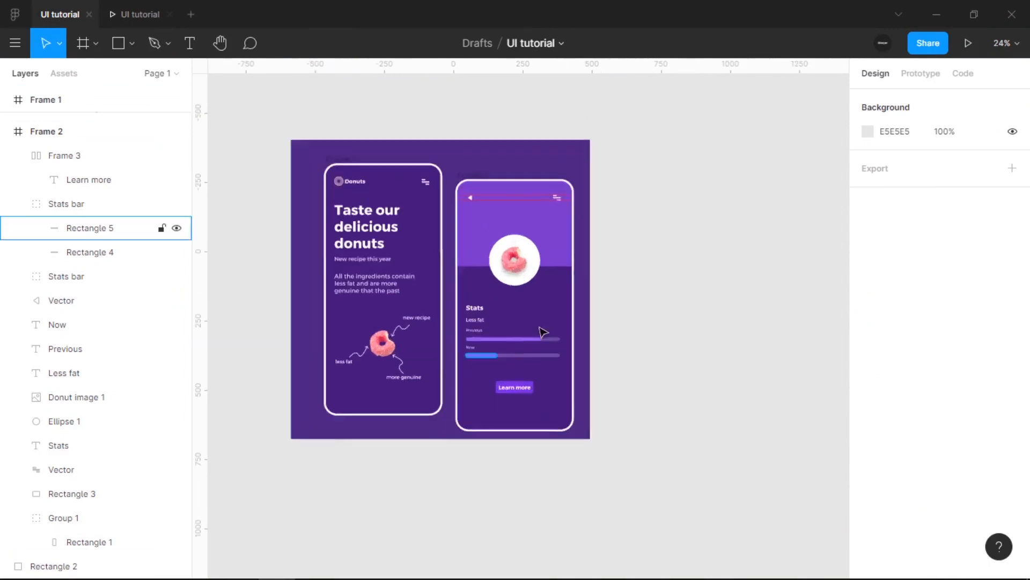
pyautogui.moveTo(649, 232); pyautogui.dragTo(651, 288)
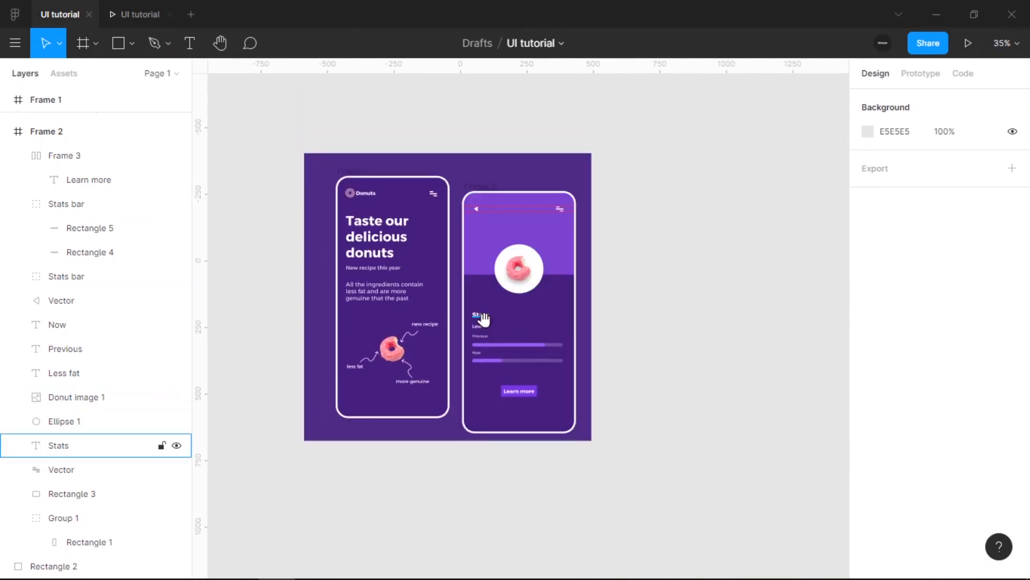
pyautogui.moveTo(481, 317); pyautogui.dragTo(489, 352)
pyautogui.click(498, 203)
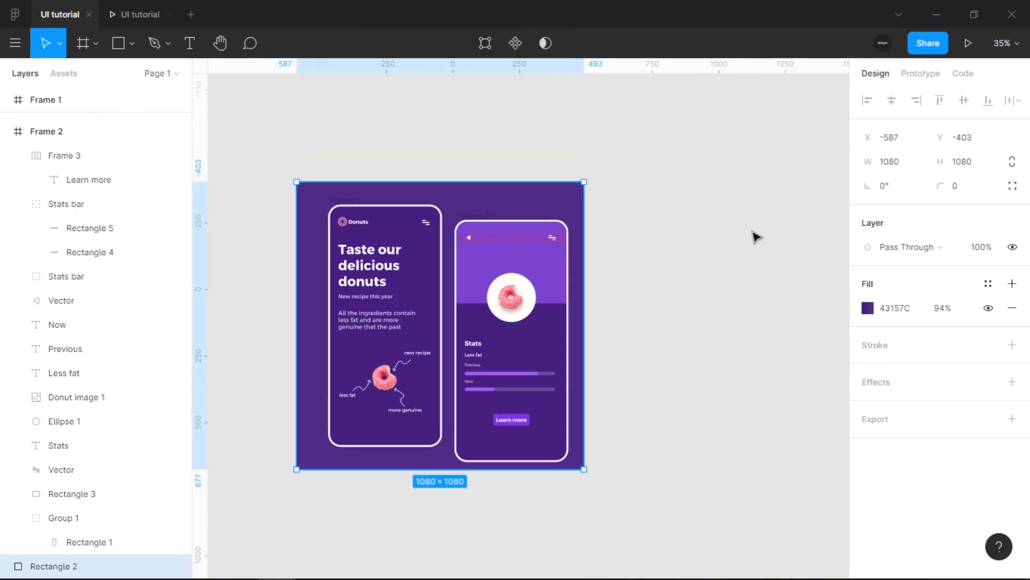
pyautogui.click(619, 274)
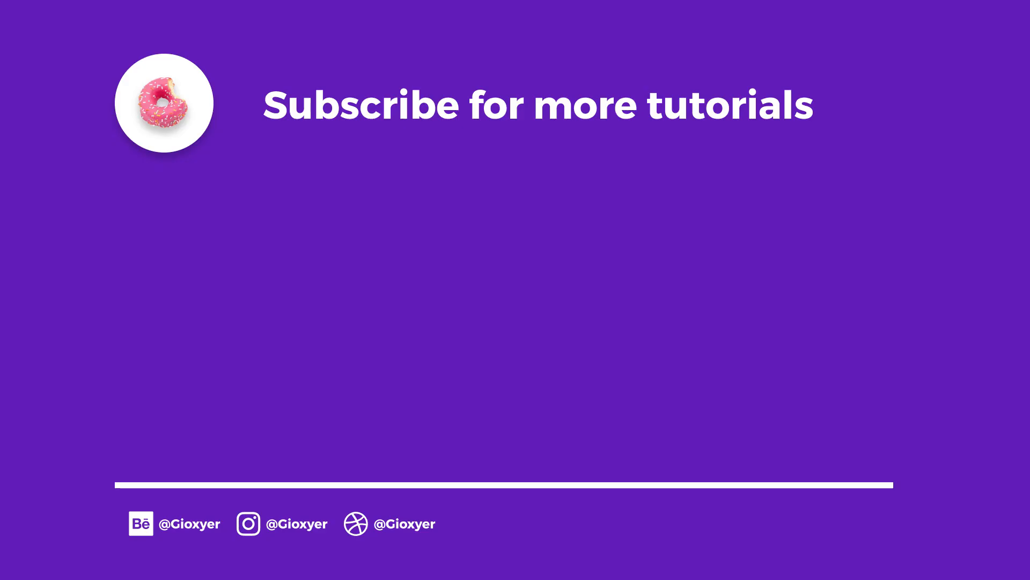